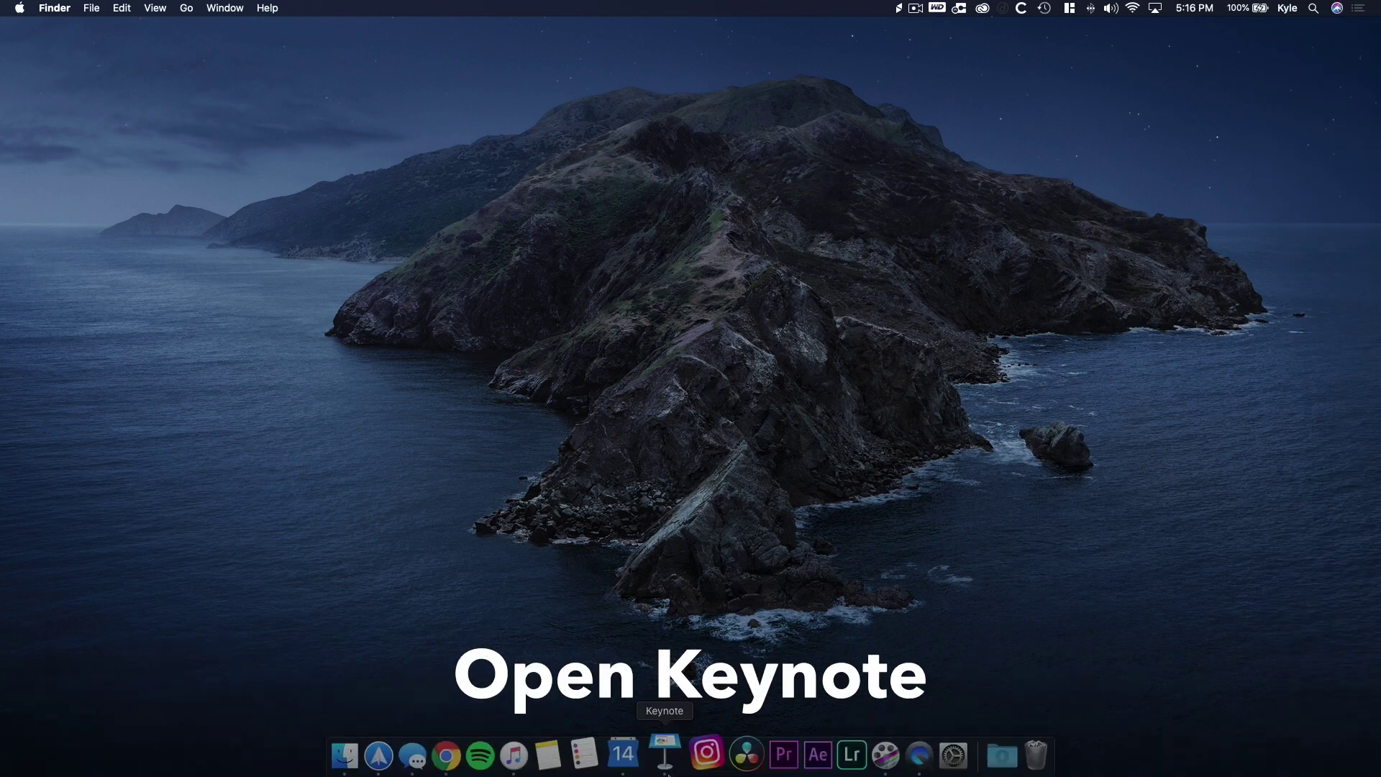
- Launch Keynote from the Dock and pick the Basic Black theme
{"action": "left_click", "coordinate": [666, 770]}
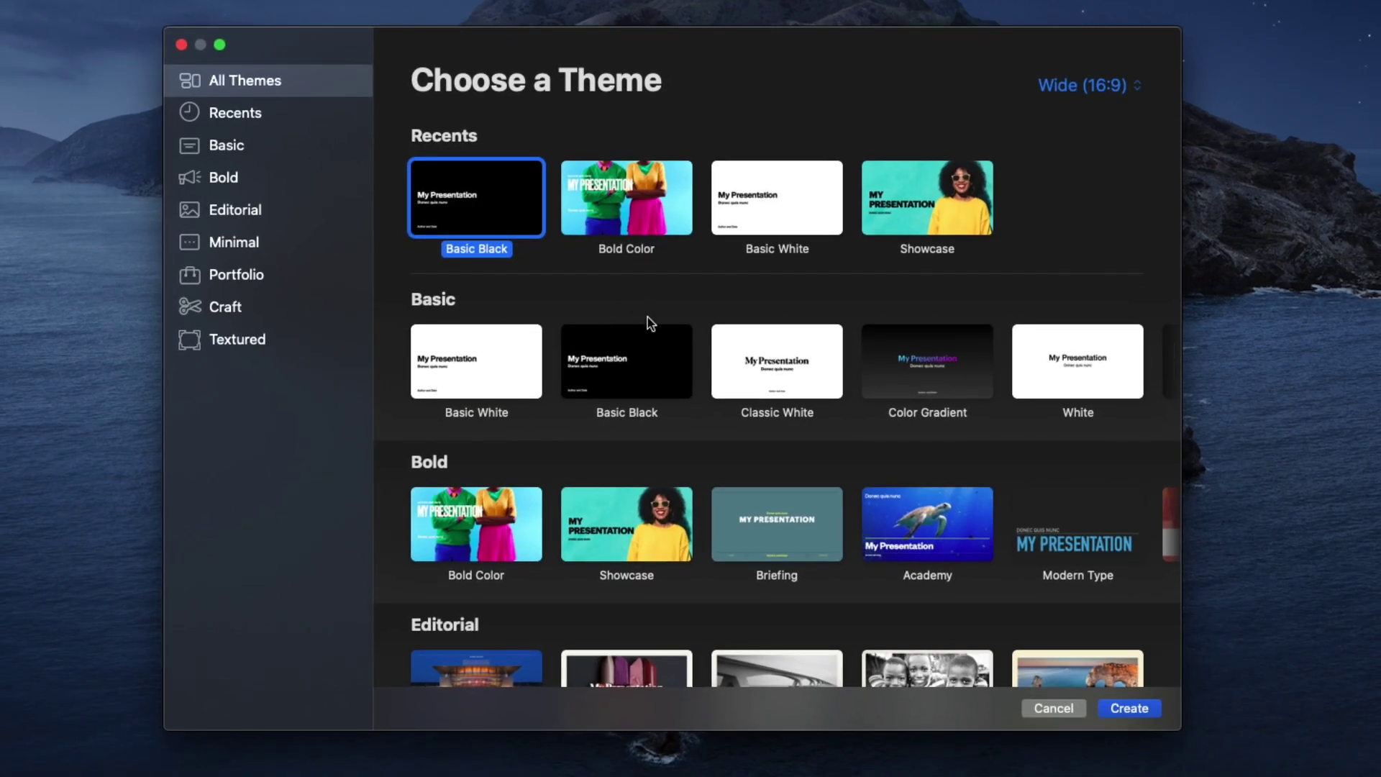
{"action": "left_click", "coordinate": [655, 343]}
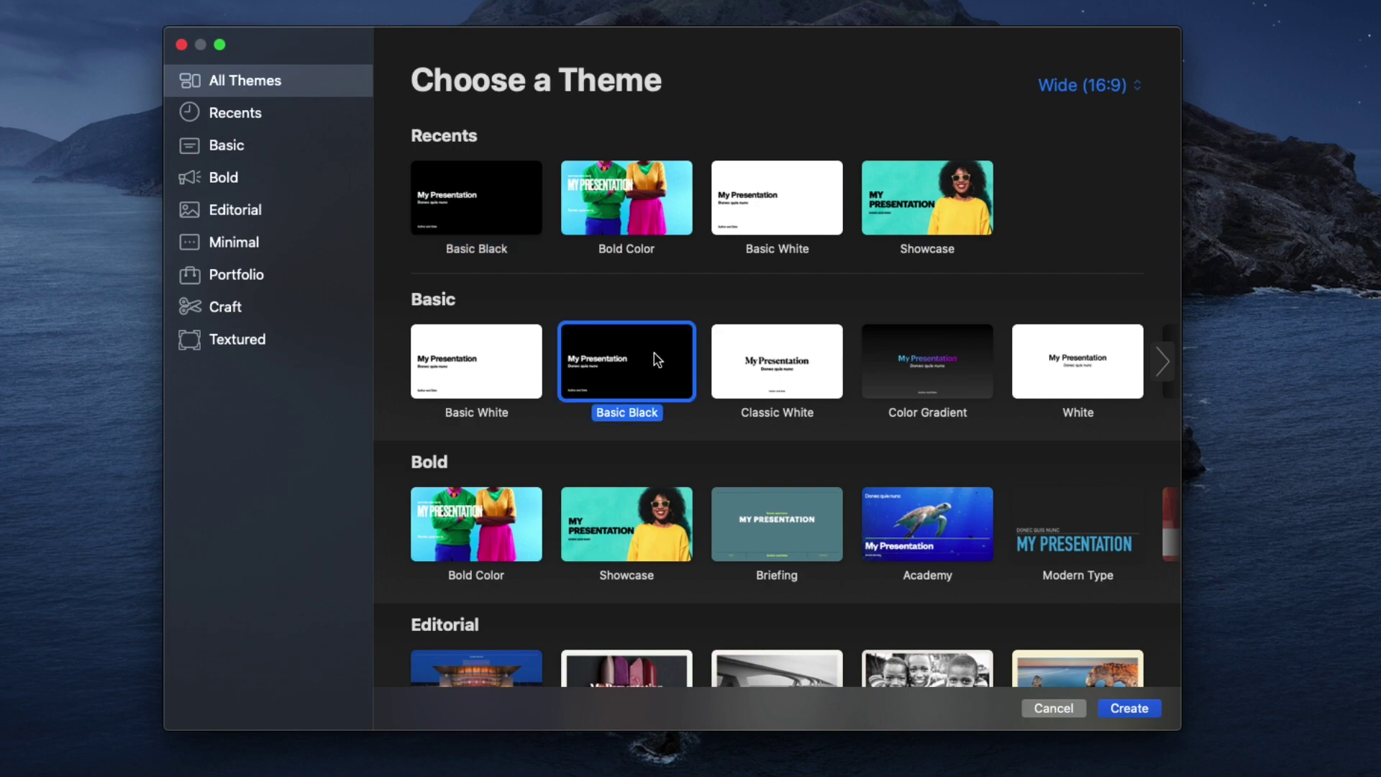
- Create a Basic Black presentation and set the view zoom to 50%
{"action": "double_click", "coordinate": [654, 352]}
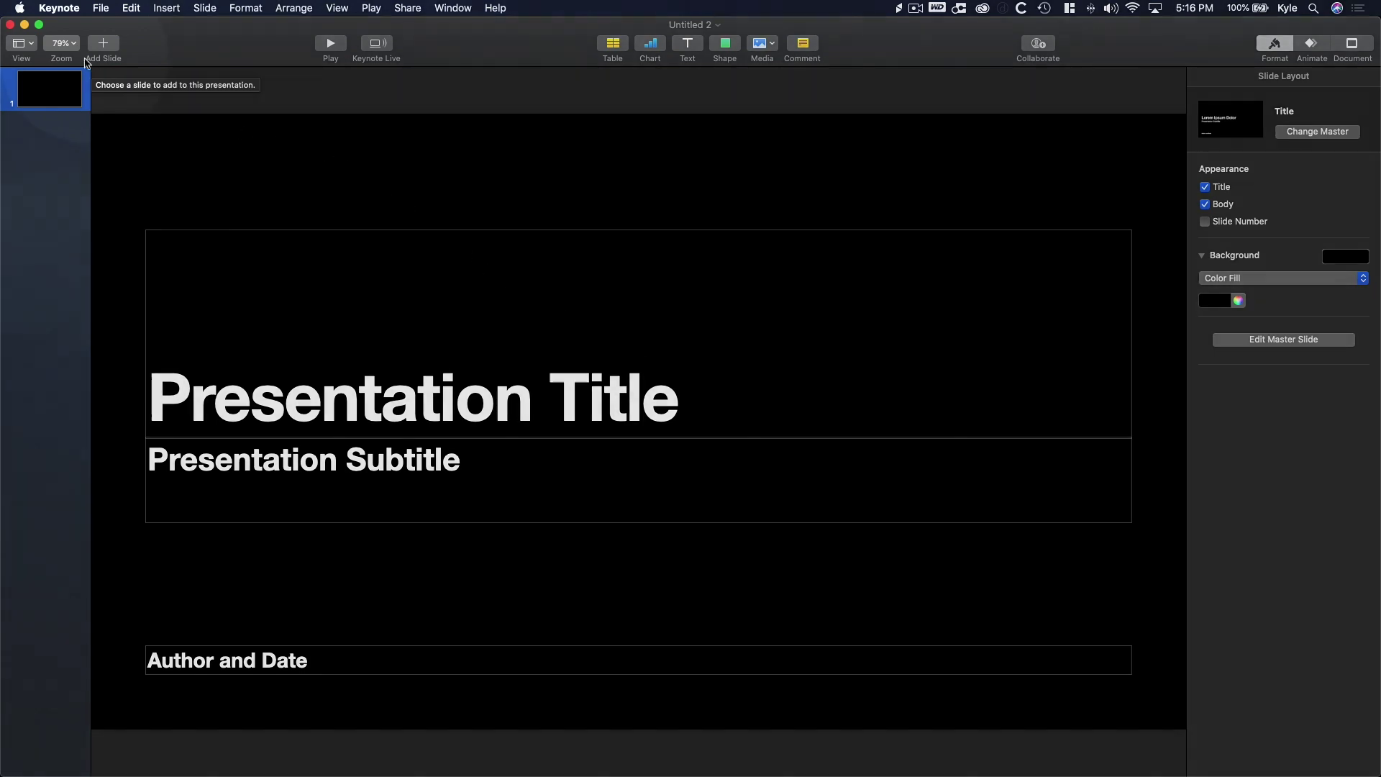
{"action": "left_click", "coordinate": [61, 43]}
{"action": "left_click", "coordinate": [81, 74]}
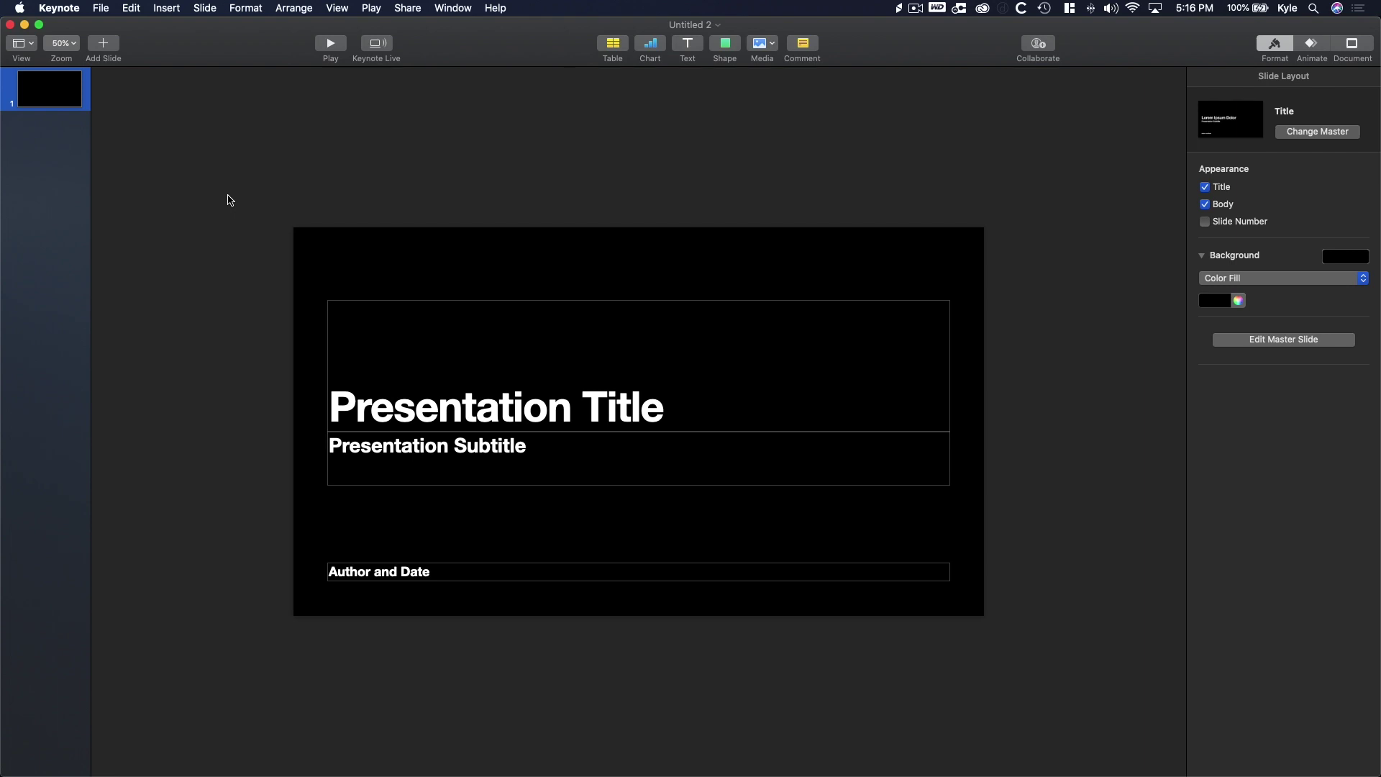
- Show the Object List and select the title slide's three text placeholders
{"action": "left_click", "coordinate": [22, 43]}
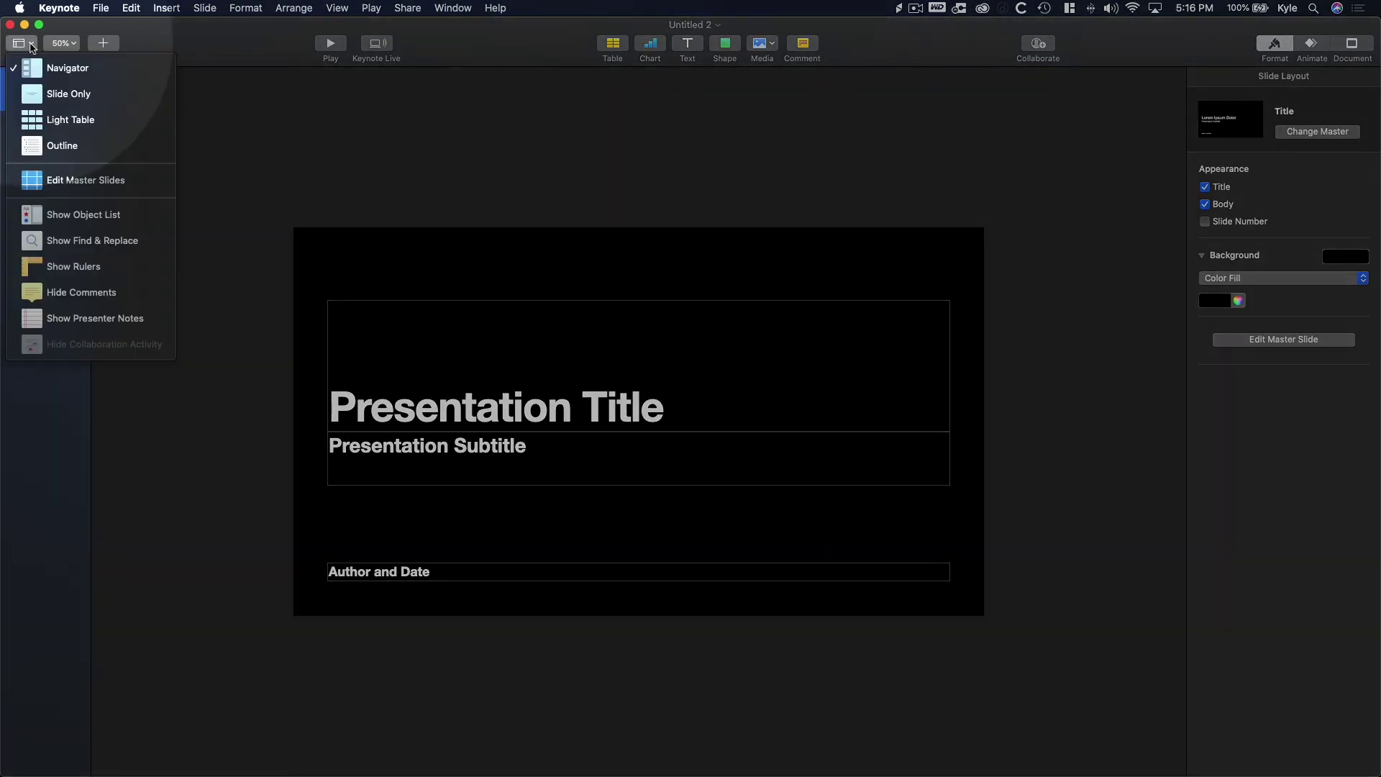
{"action": "left_click", "coordinate": [143, 214]}
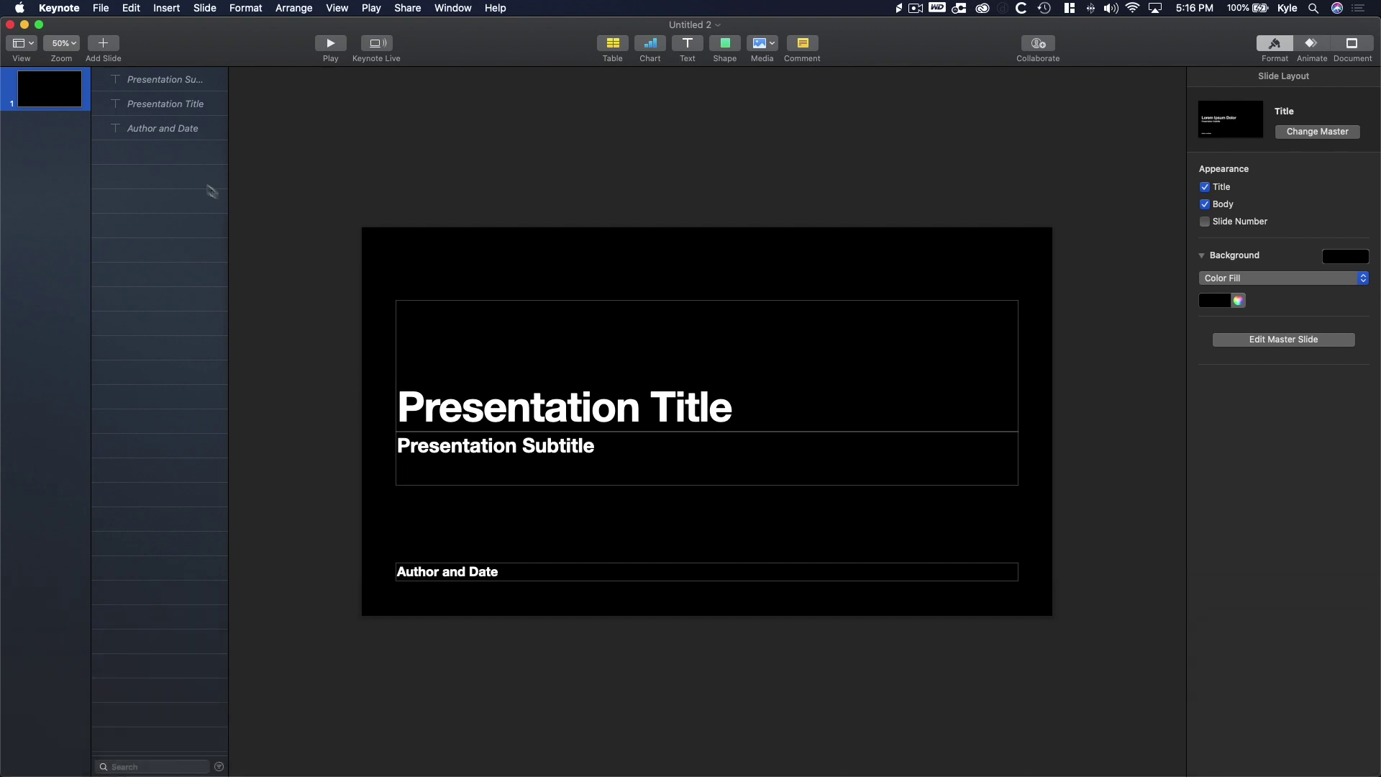
{"action": "left_click_drag", "start_coordinate": [174, 167], "coordinate": [172, 87]}
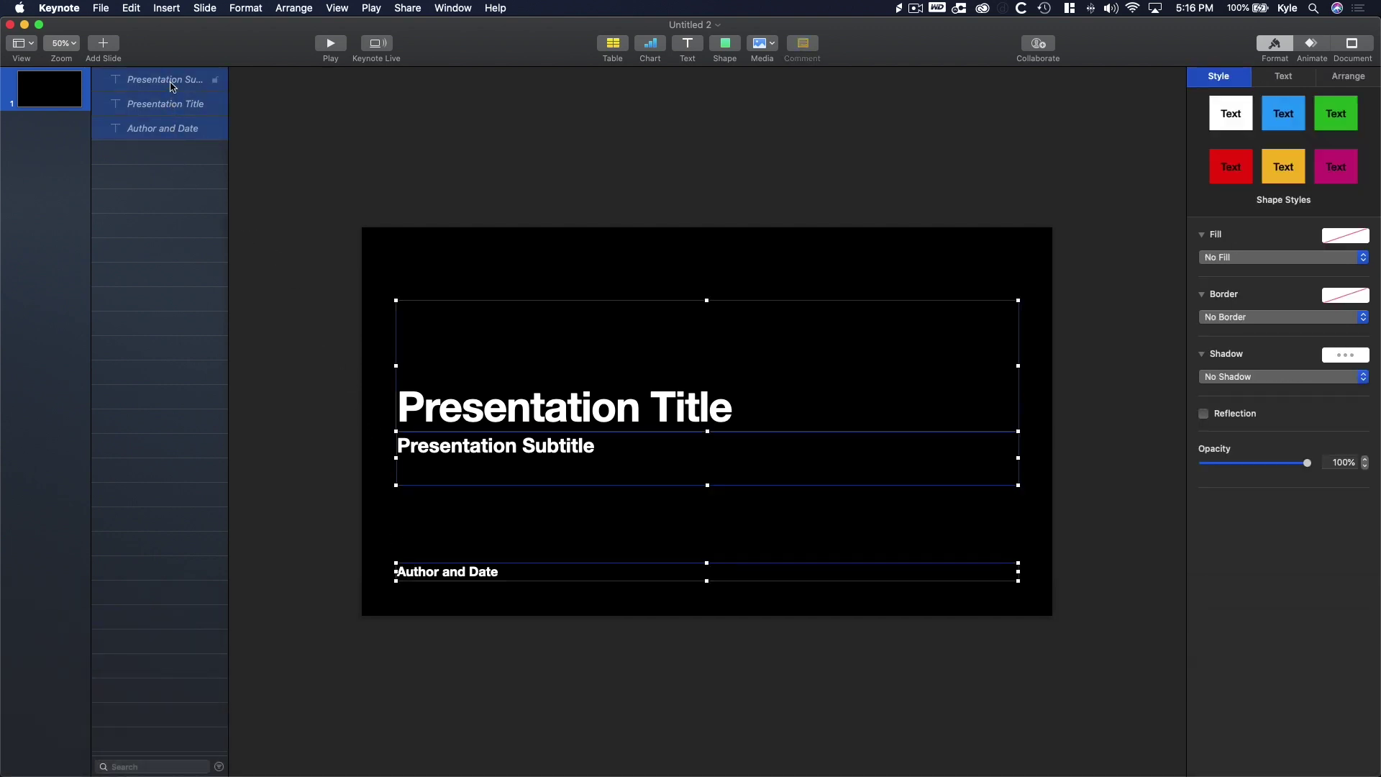
- Delete the placeholder text boxes and set a custom 1000 x 1000 pt slide size
{"action": "key", "text": "Delete"}
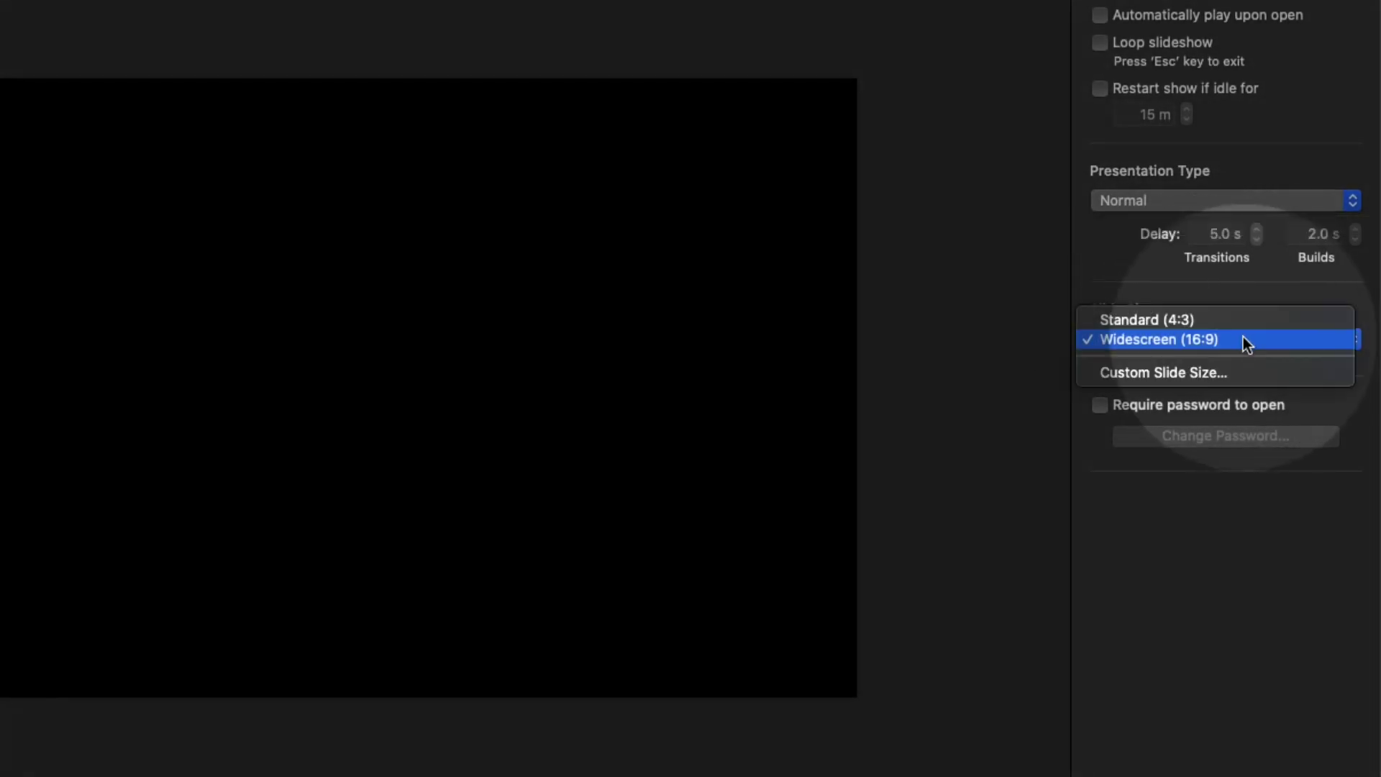
{"action": "left_click", "coordinate": [1245, 372]}
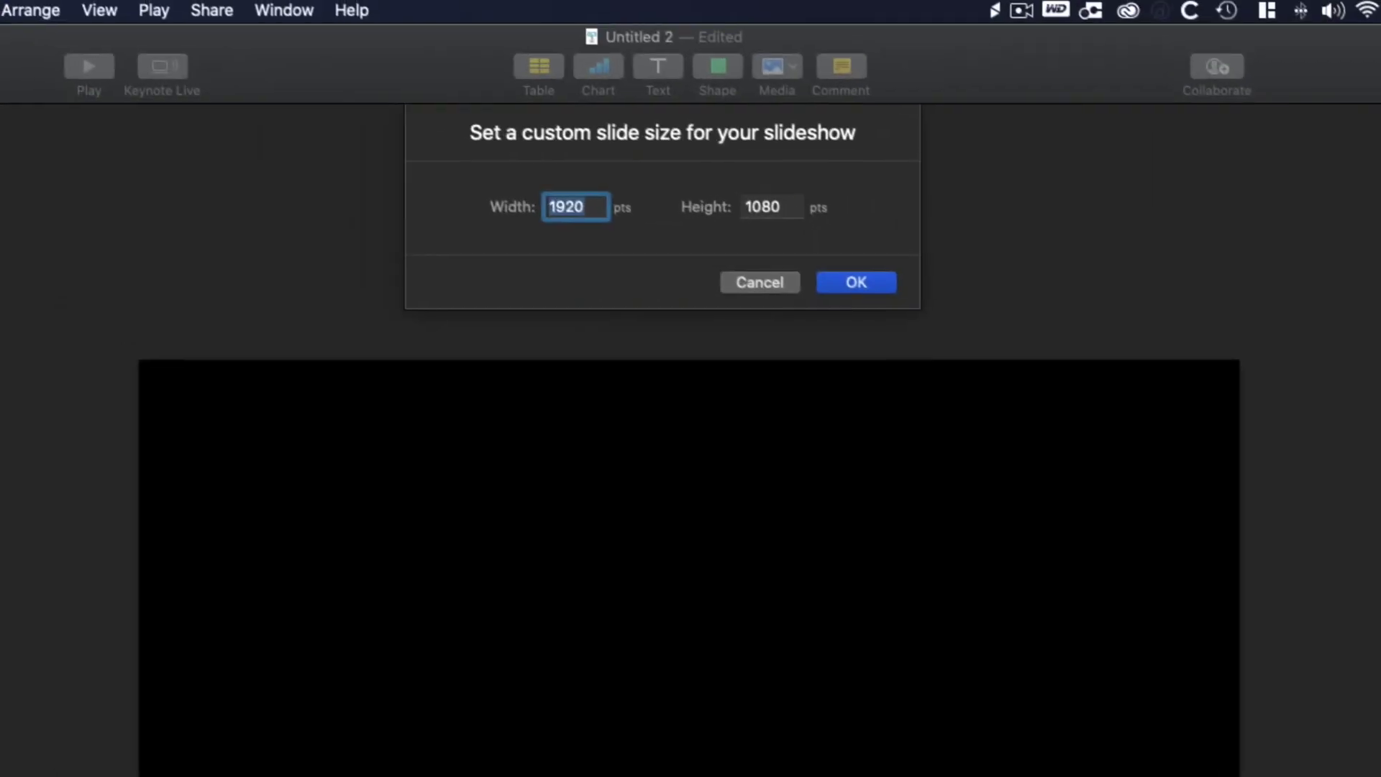
{"action": "type", "text": "1000"}
{"action": "key", "text": "Tab"}
{"action": "type", "text": "1"}
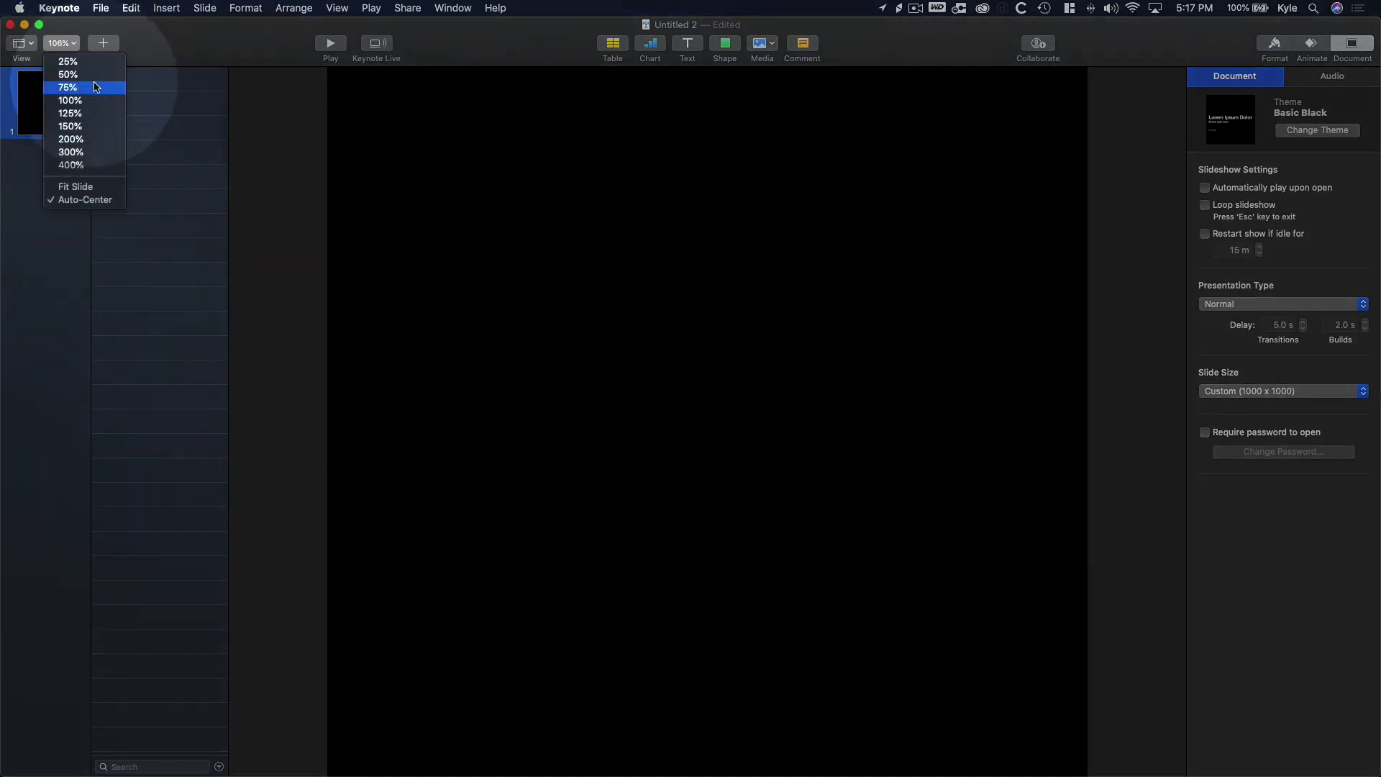
- Zoom the view to 75% and insert a triangle shape
{"action": "left_click", "coordinate": [95, 87]}
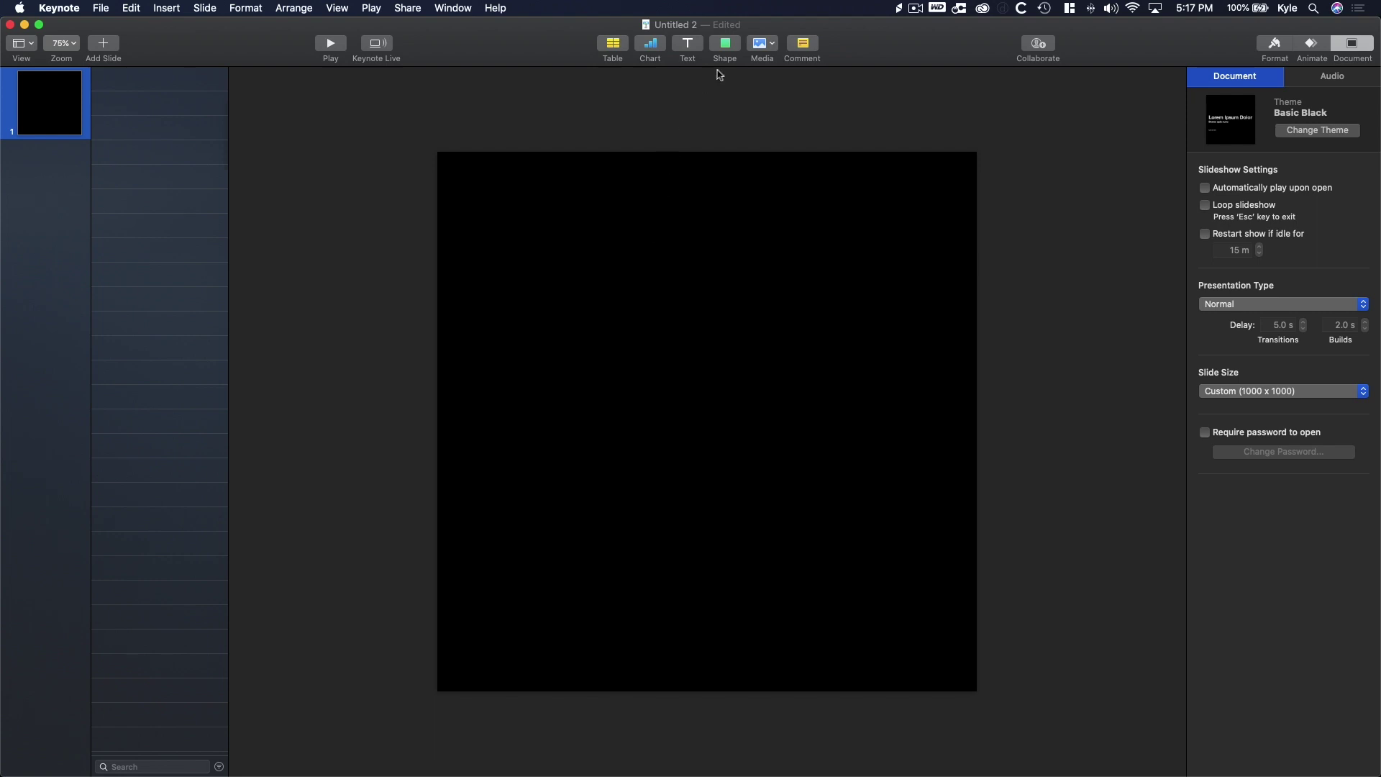
{"action": "left_click", "coordinate": [725, 44]}
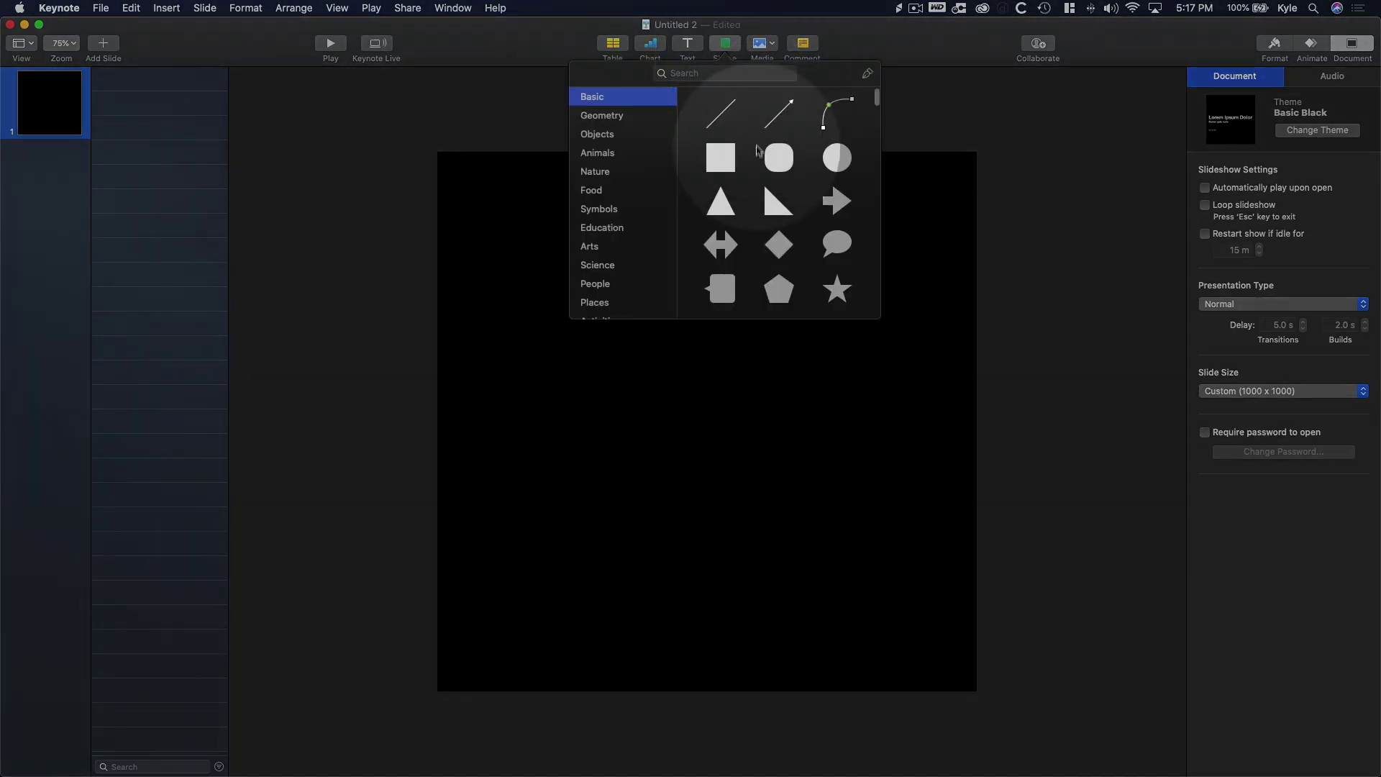
{"action": "left_click", "coordinate": [720, 203]}
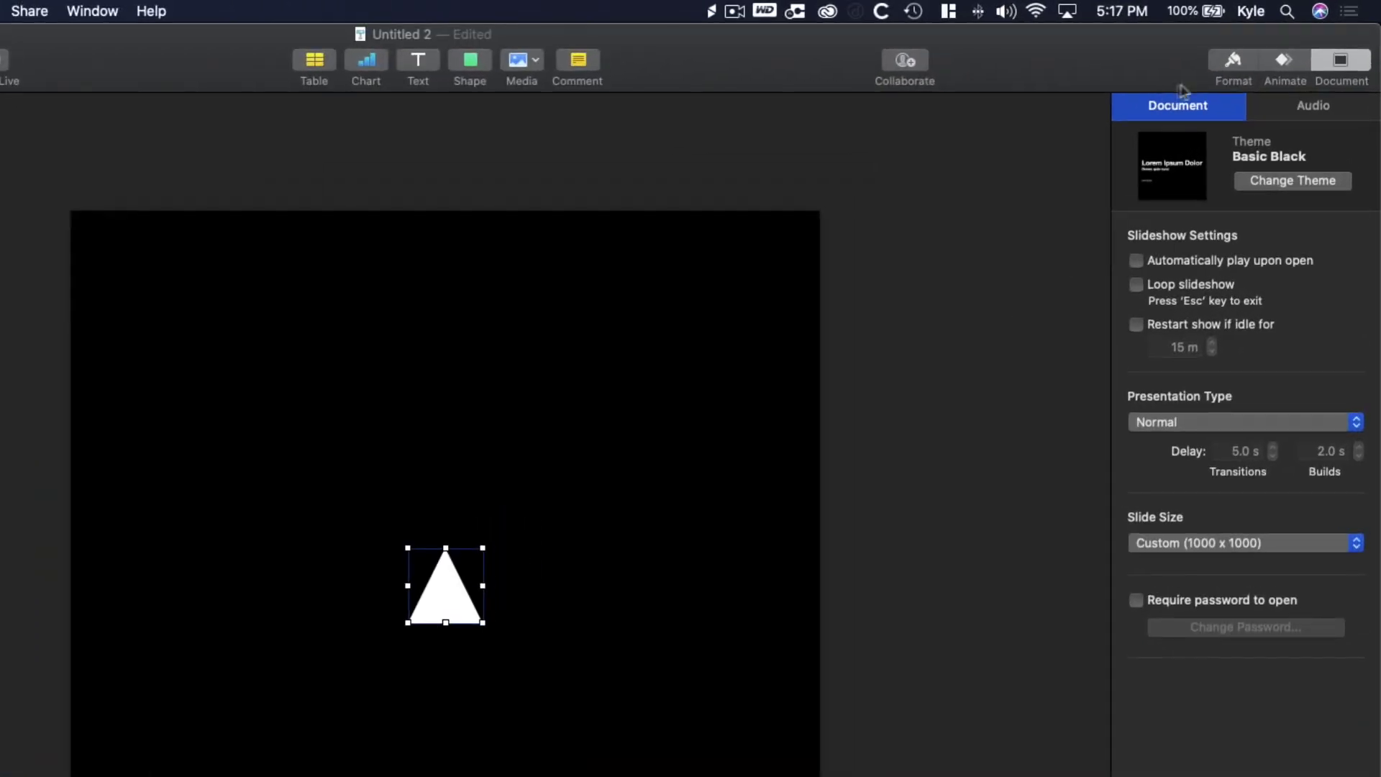
- Resize the triangle to 885 pt wide by 845 pt high
{"action": "left_click", "coordinate": [1275, 44]}
{"action": "left_click", "coordinate": [1329, 109]}
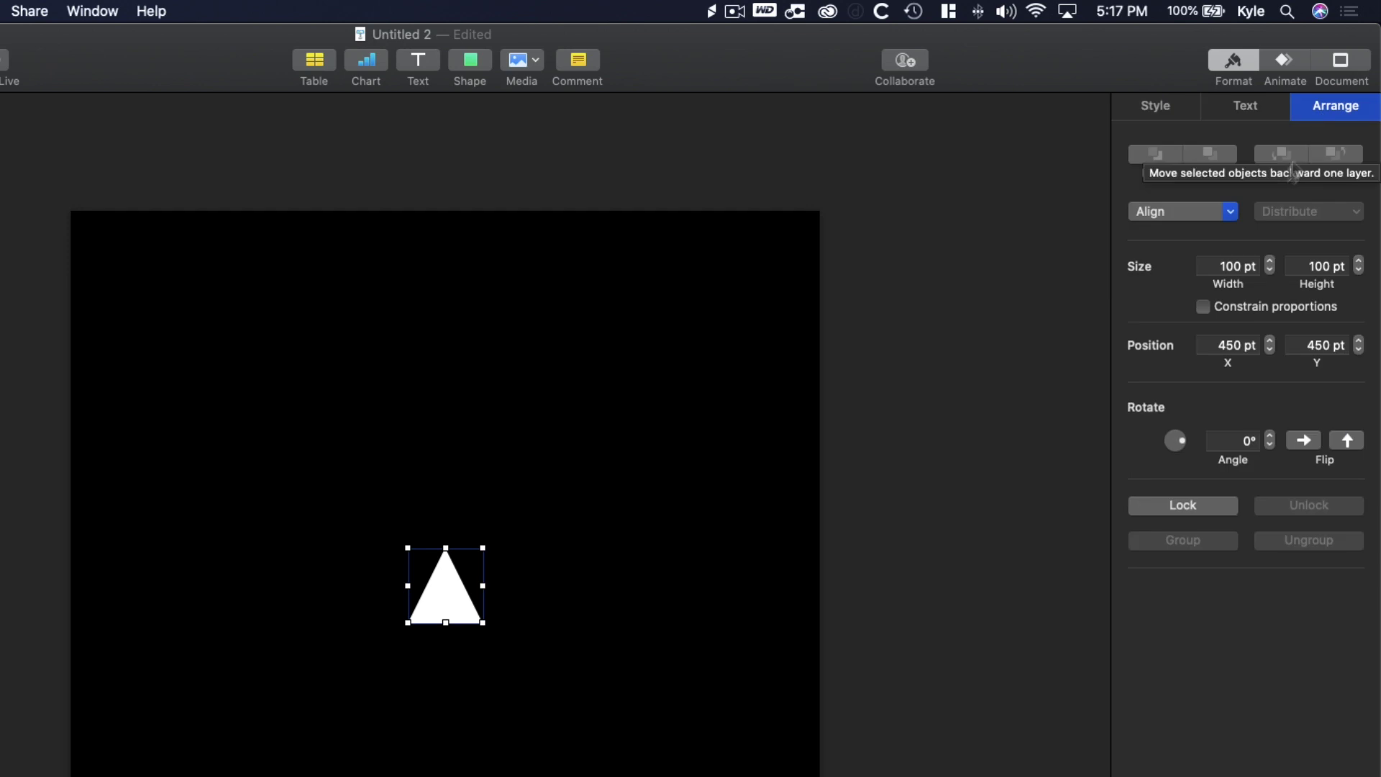
{"action": "left_click", "coordinate": [1230, 264]}
{"action": "type", "text": "885"}
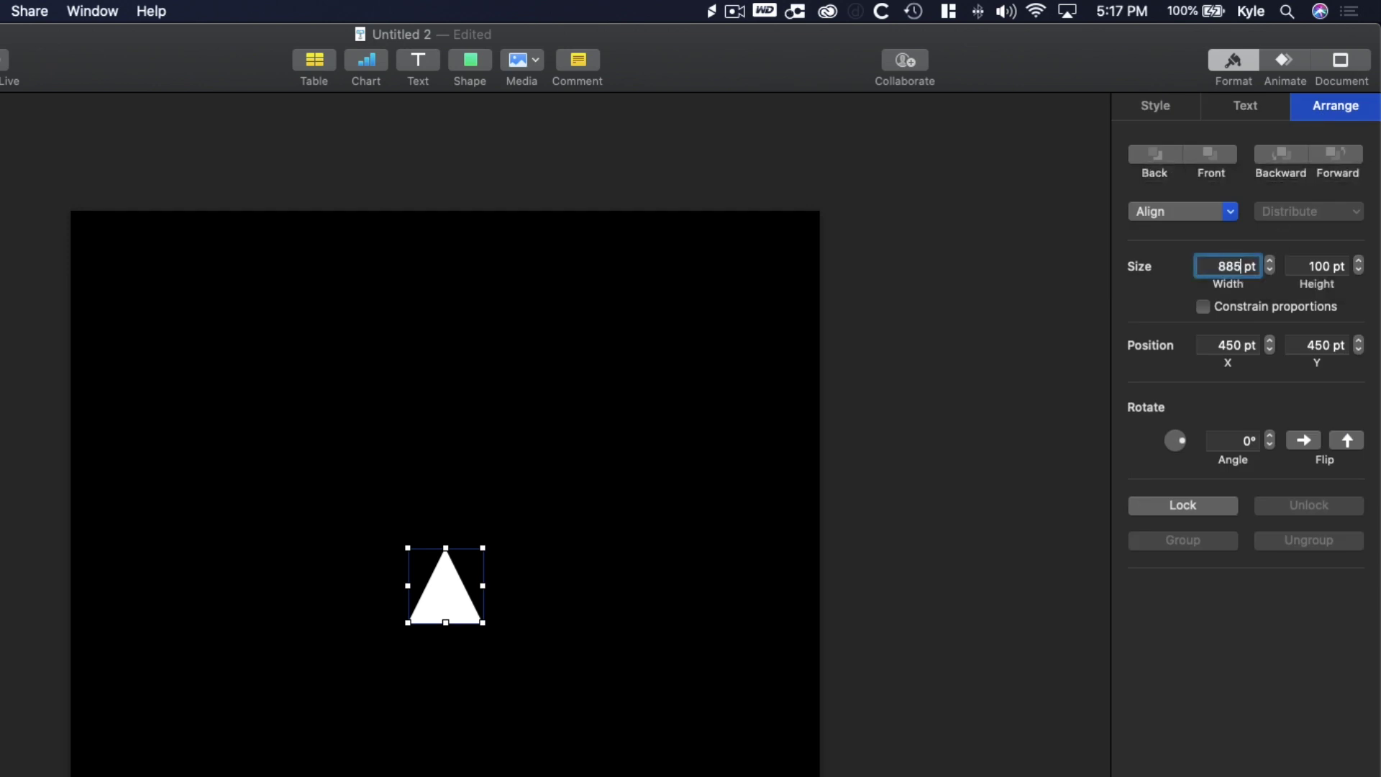
{"action": "key", "text": "Tab"}
{"action": "type", "text": "8"}
{"action": "key", "text": "Return"}
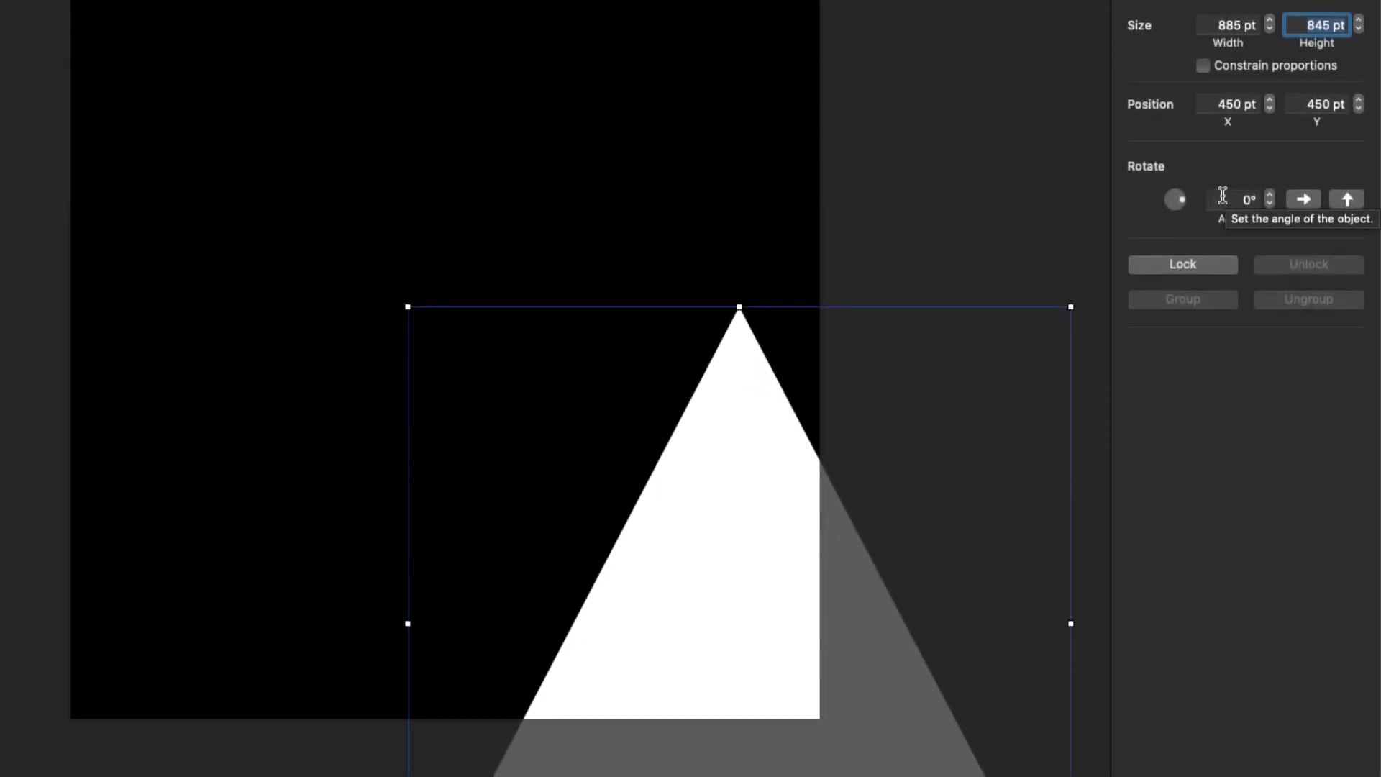
- Rotate the triangle 270° to point right and center it on the slide
{"action": "left_click", "coordinate": [1222, 195]}
{"action": "type", "text": "270"}
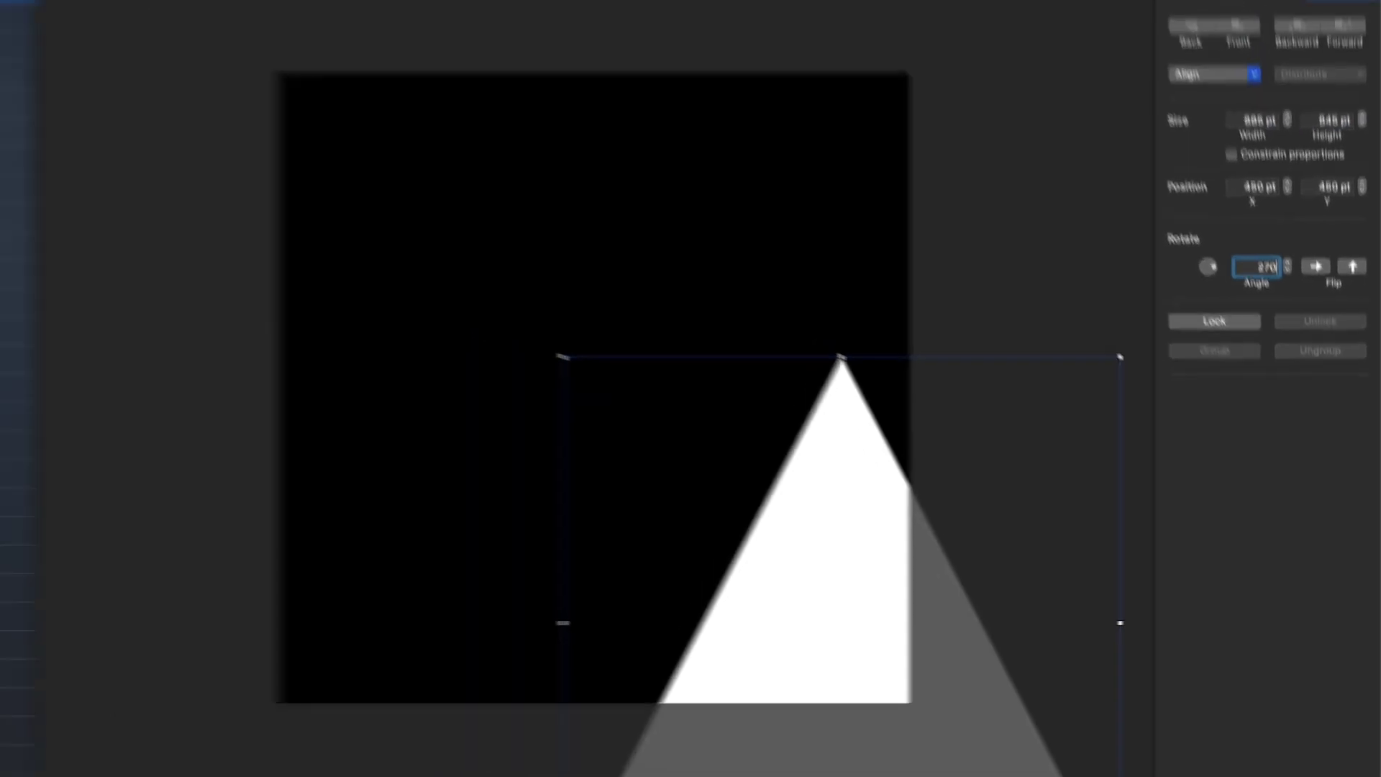
{"action": "key", "text": "Return"}
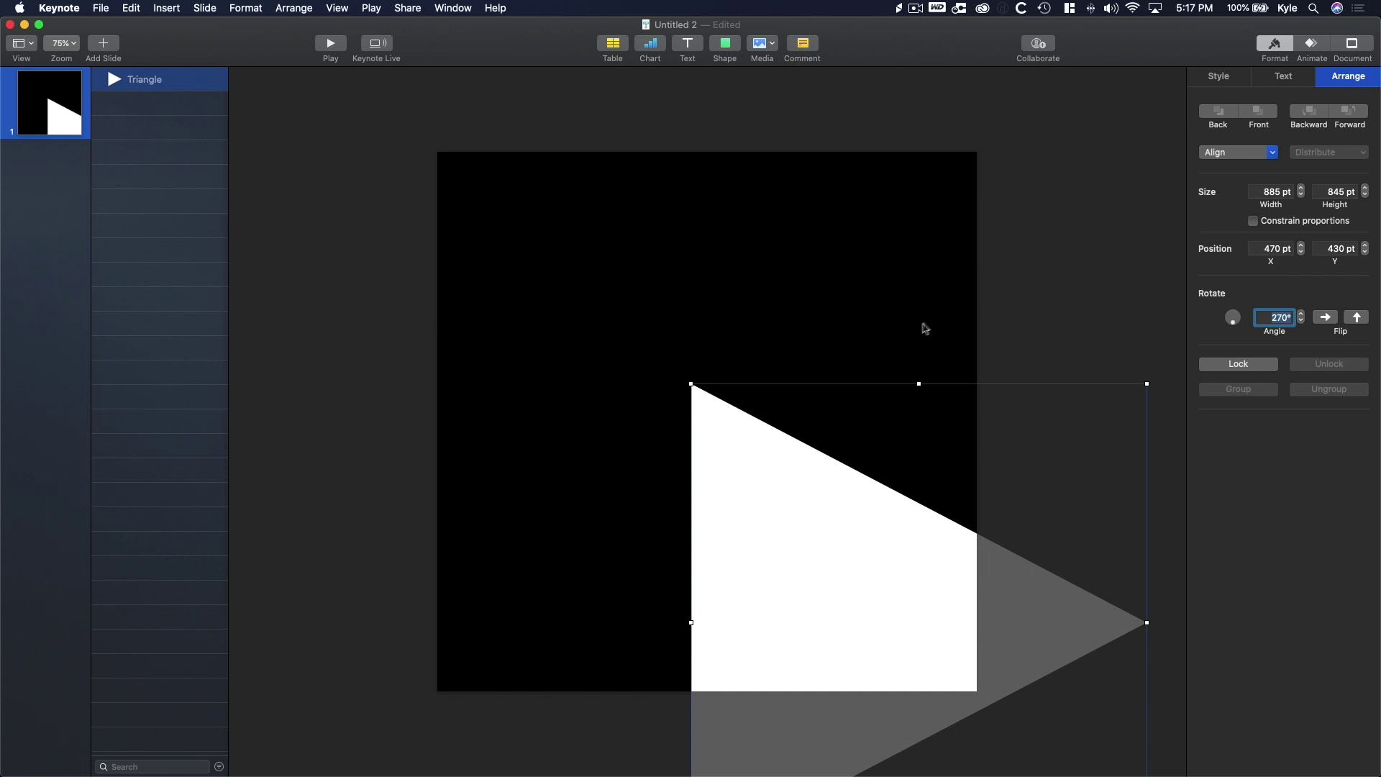
{"action": "left_click_drag", "start_coordinate": [846, 536], "coordinate": [638, 333]}
{"action": "left_click", "coordinate": [1019, 248]}
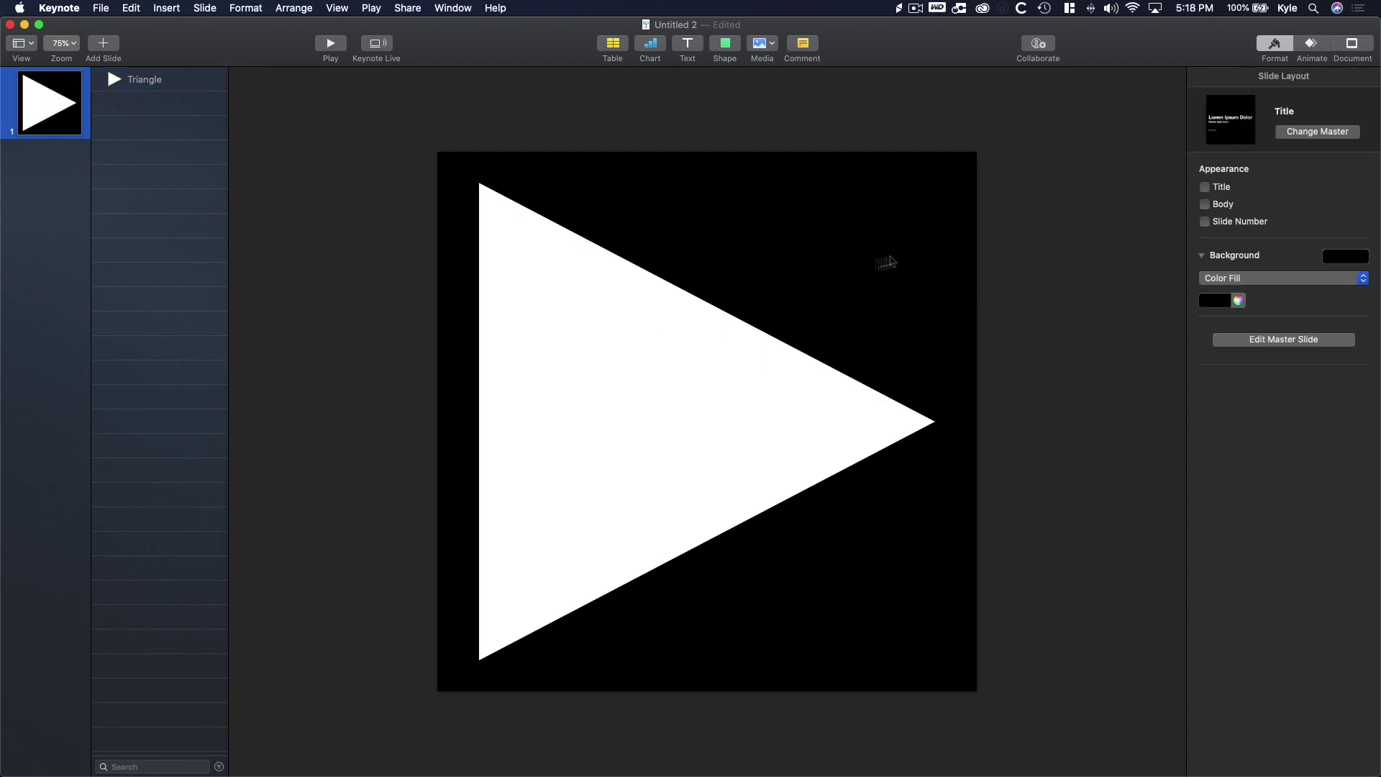
- Duplicate the white triangle and fill the copy with red
{"action": "left_click", "coordinate": [627, 292]}
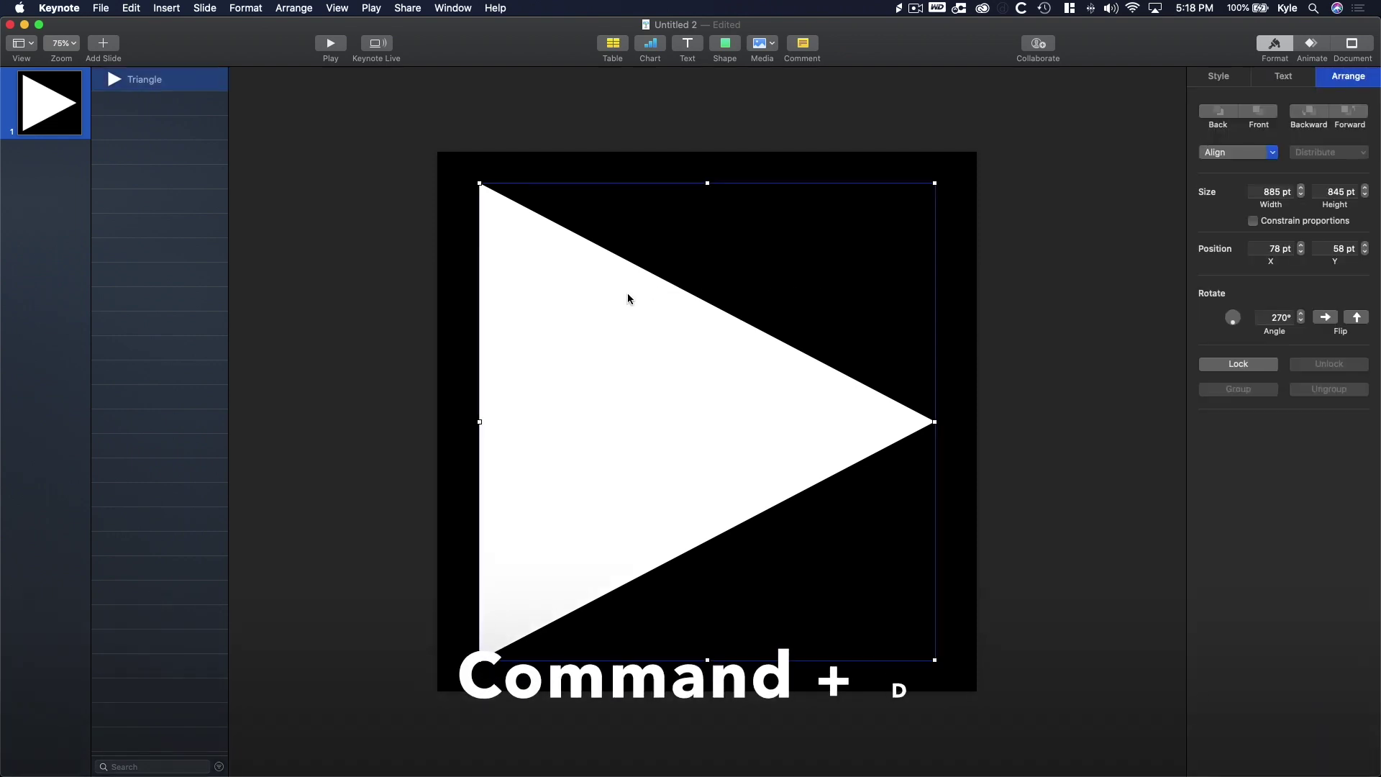
{"action": "key", "text": "super+d"}
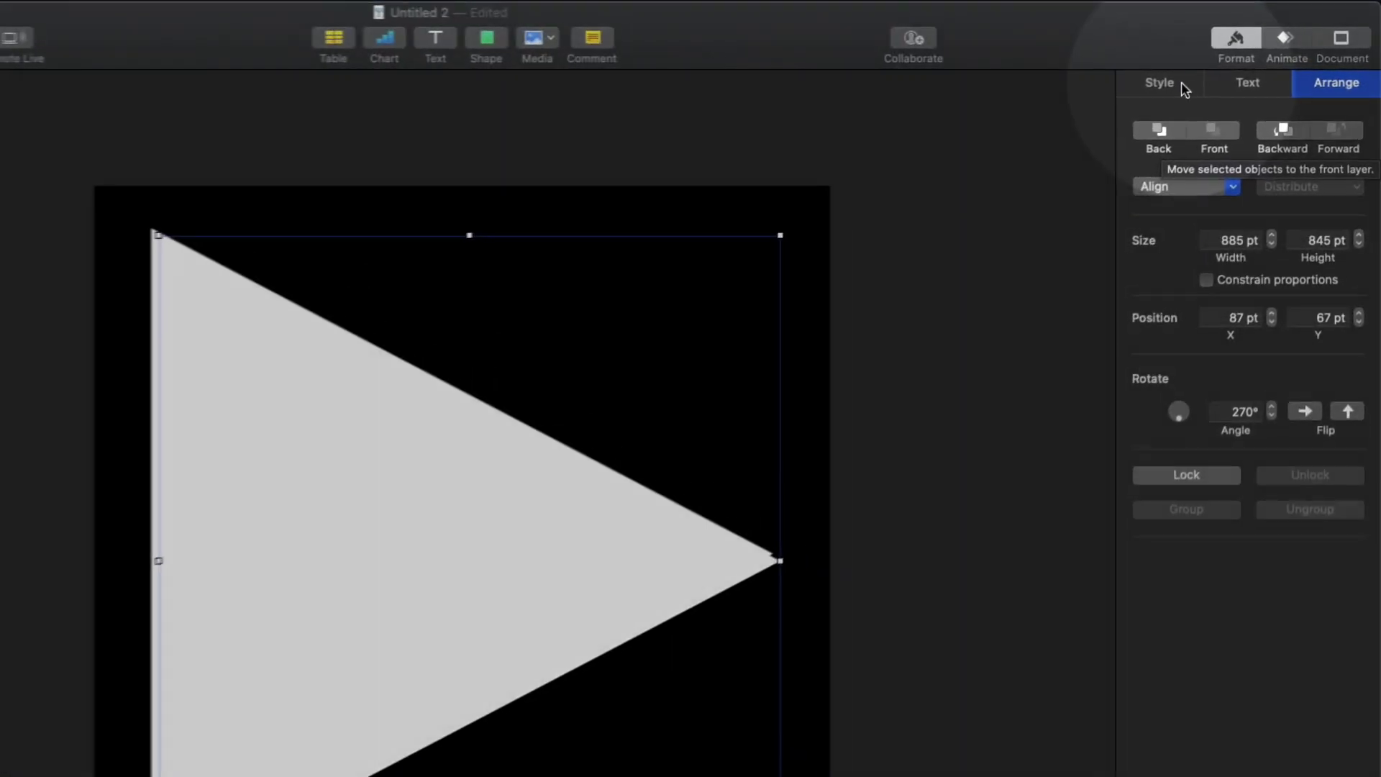
{"action": "left_click", "coordinate": [1233, 76]}
{"action": "left_click", "coordinate": [1183, 364]}
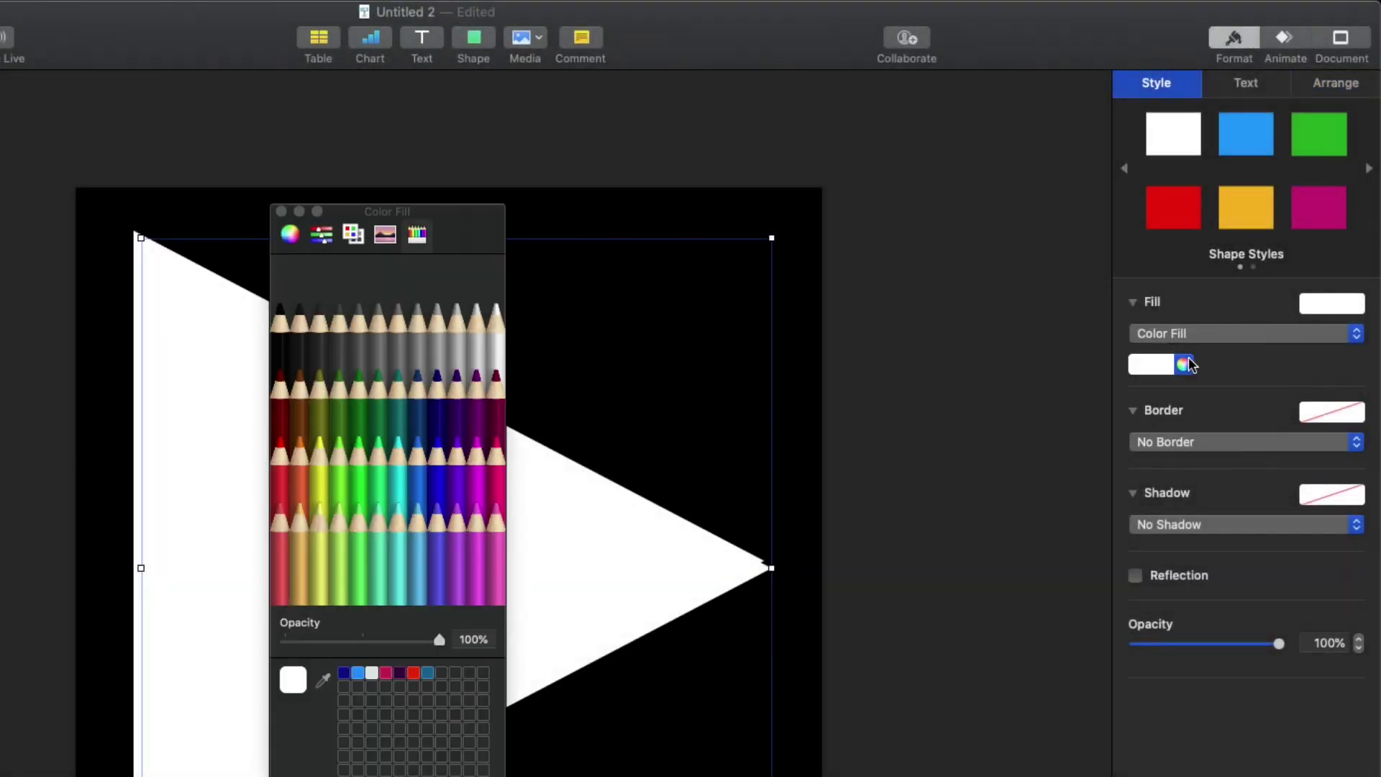
{"action": "left_click", "coordinate": [284, 463]}
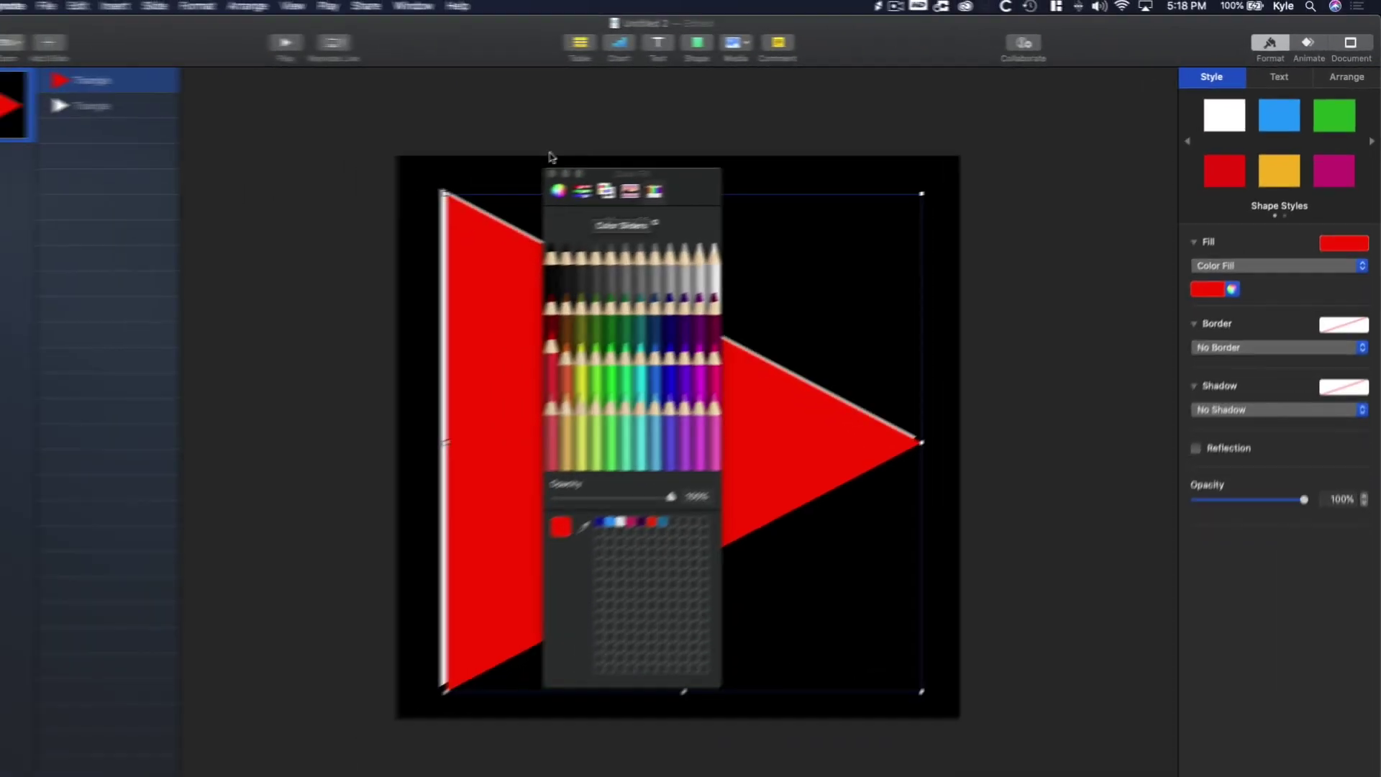
{"action": "left_click", "coordinate": [281, 211]}
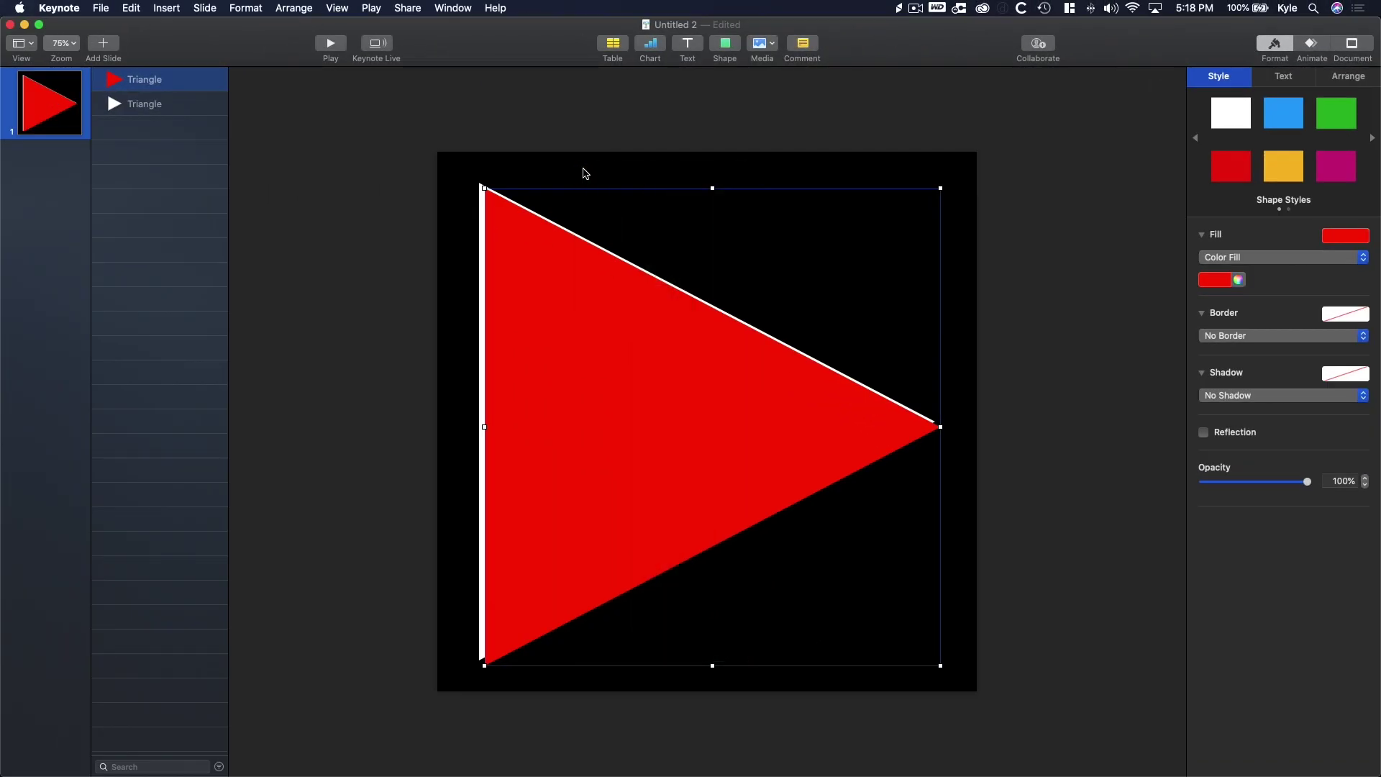
- Position the red triangle at X 170, Y 205 pt inside the white one
{"action": "left_click", "coordinate": [1332, 79]}
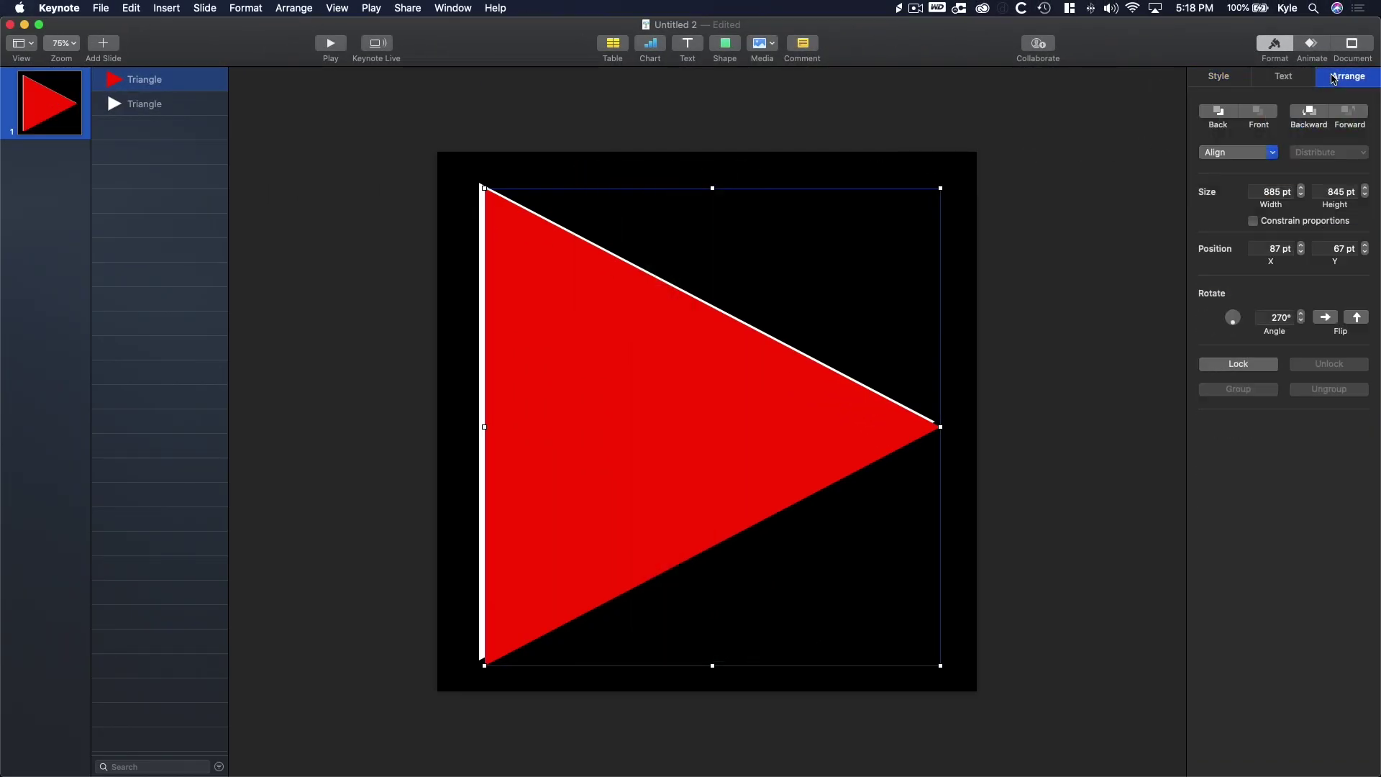
{"action": "left_click_drag", "start_coordinate": [659, 365], "coordinate": [657, 360]}
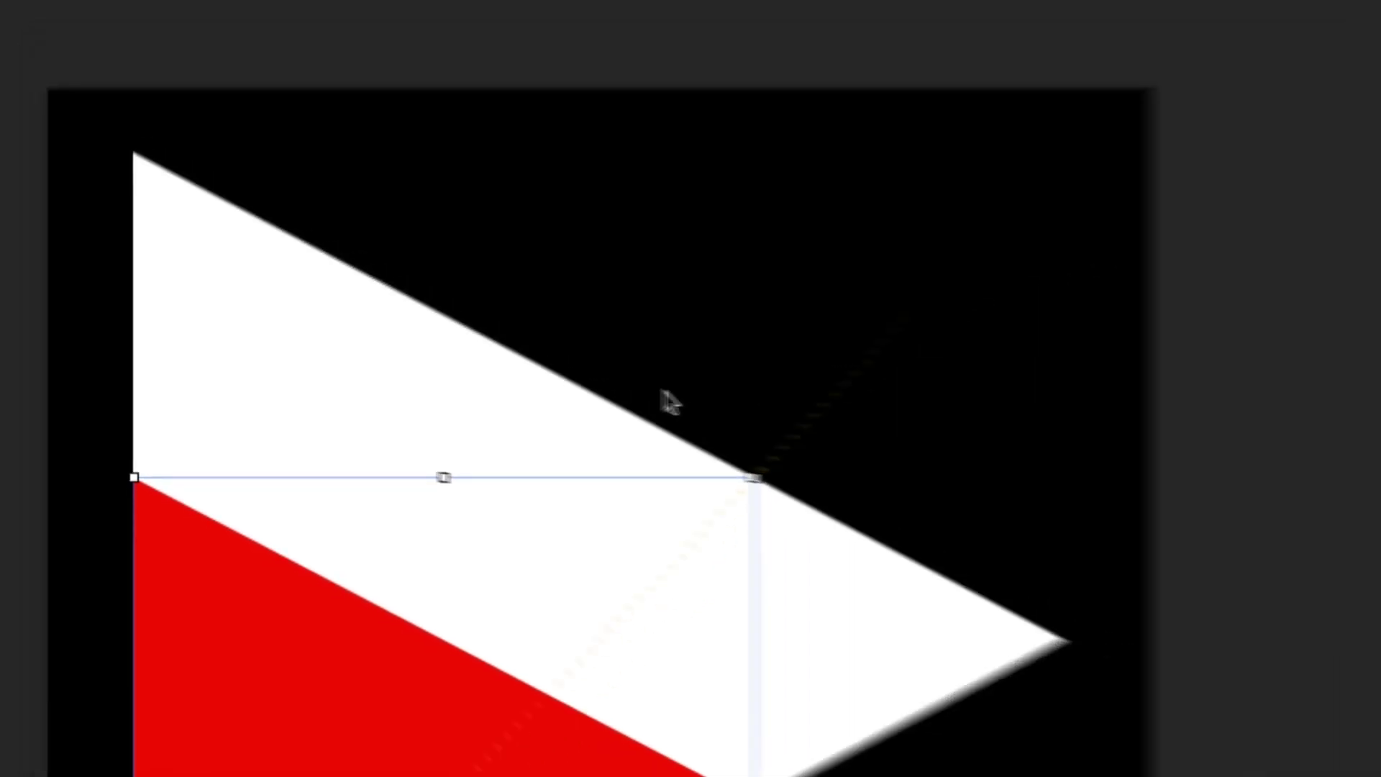
{"action": "left_click", "coordinate": [1232, 317]}
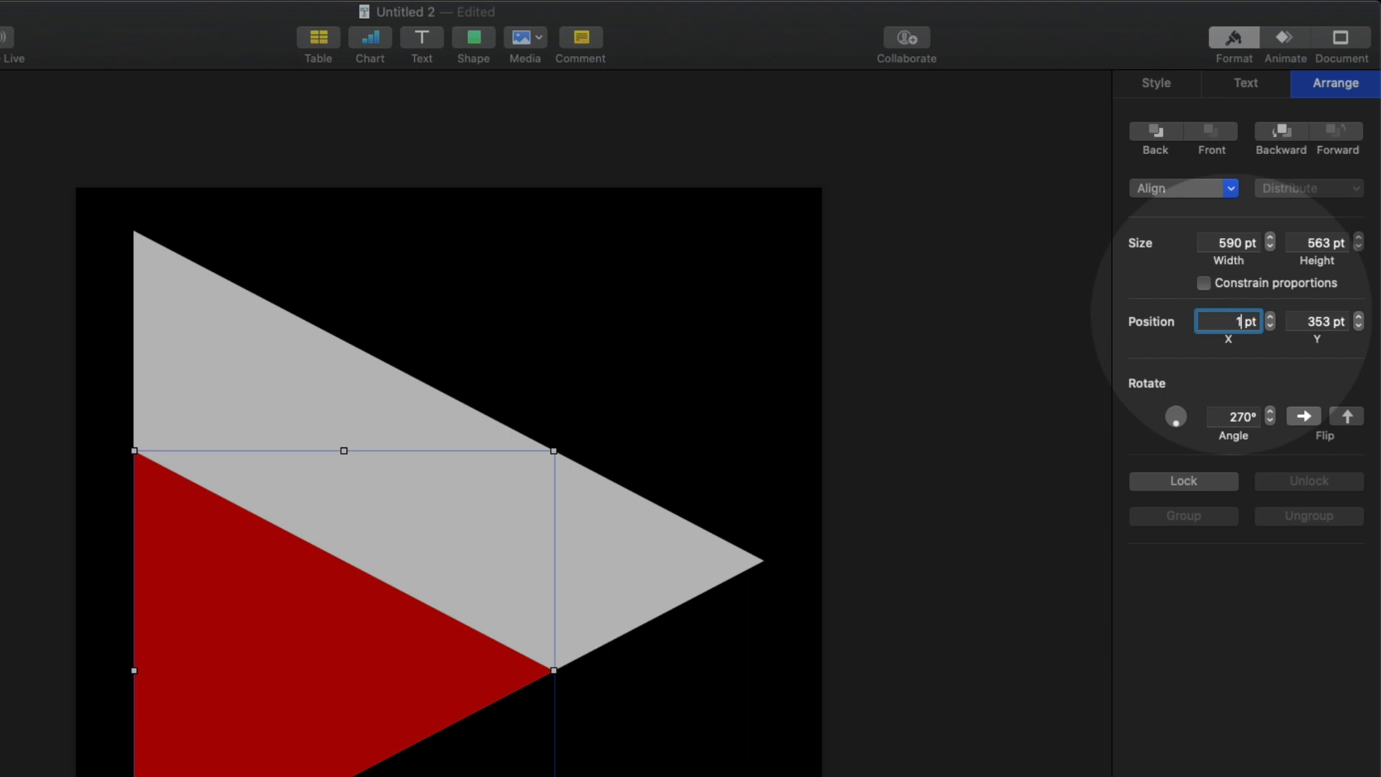
{"action": "type", "text": "170"}
{"action": "key", "text": "Tab"}
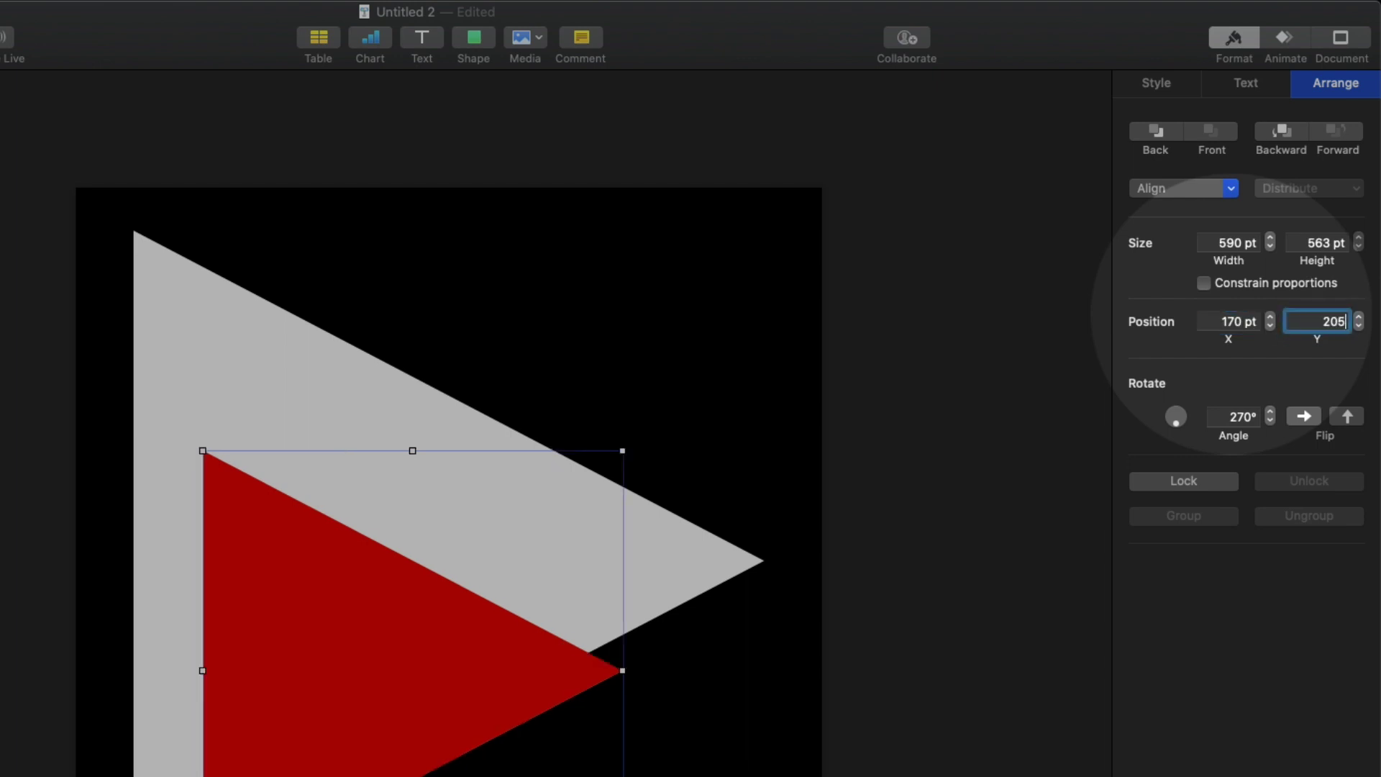
{"action": "key", "text": "Return"}
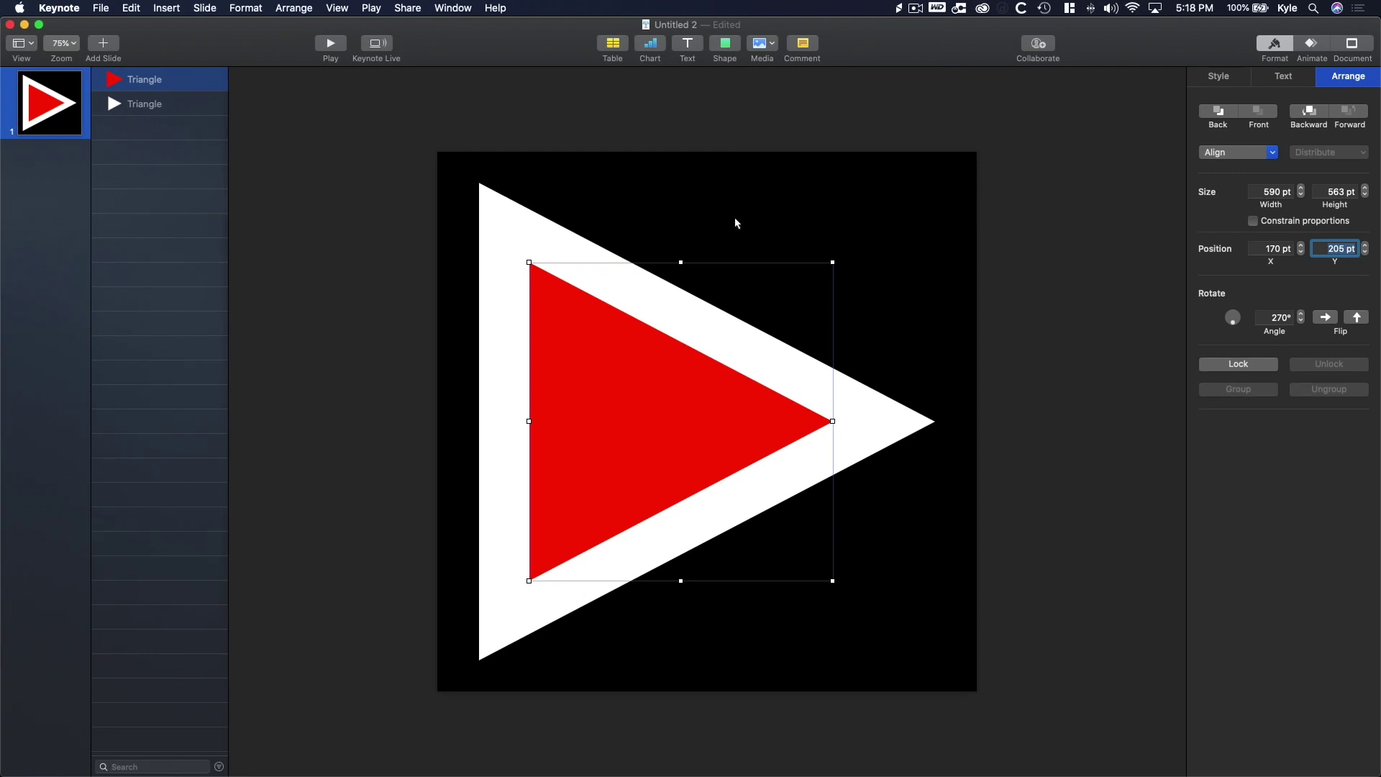
- Select the white and red triangles and apply Subtract Shapes from Format > Shapes and Lines
{"action": "left_click", "coordinate": [735, 219]}
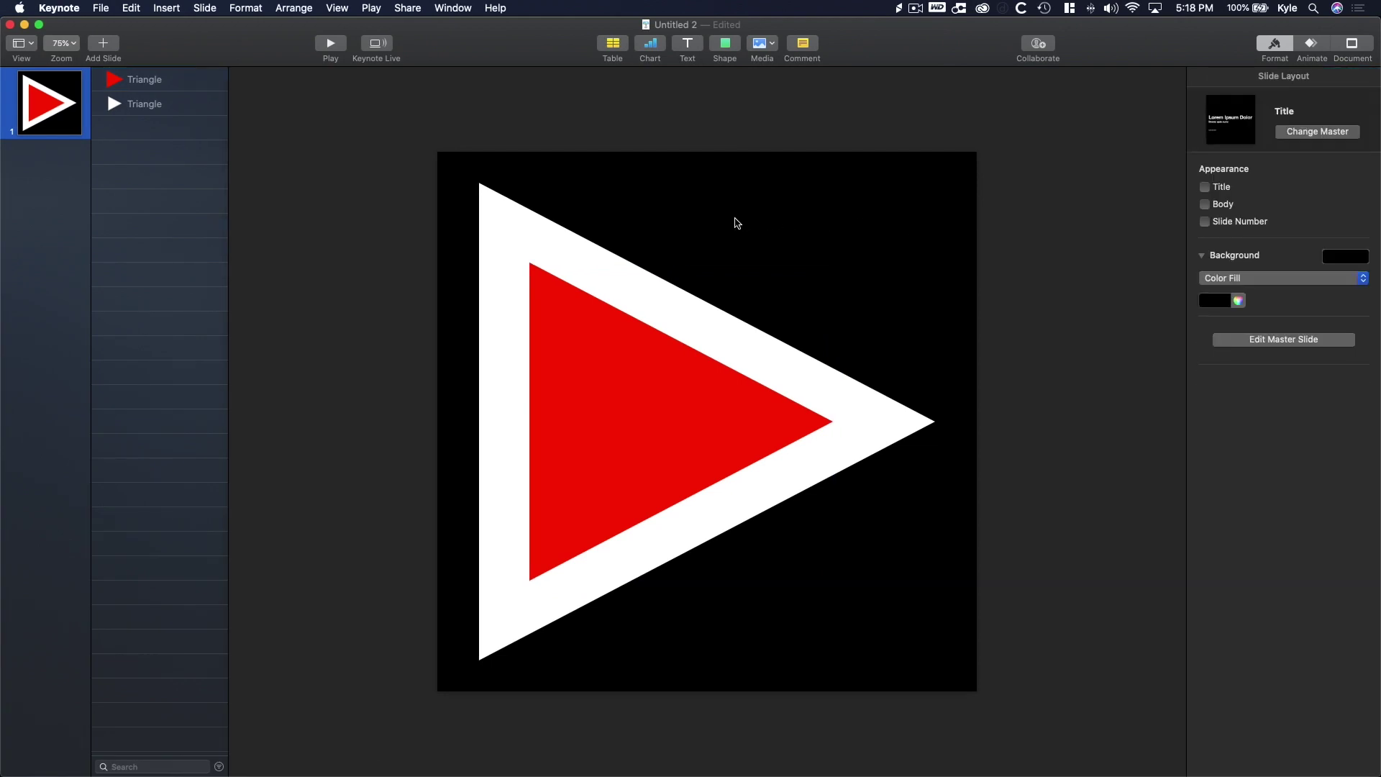
{"action": "left_click", "coordinate": [711, 321]}
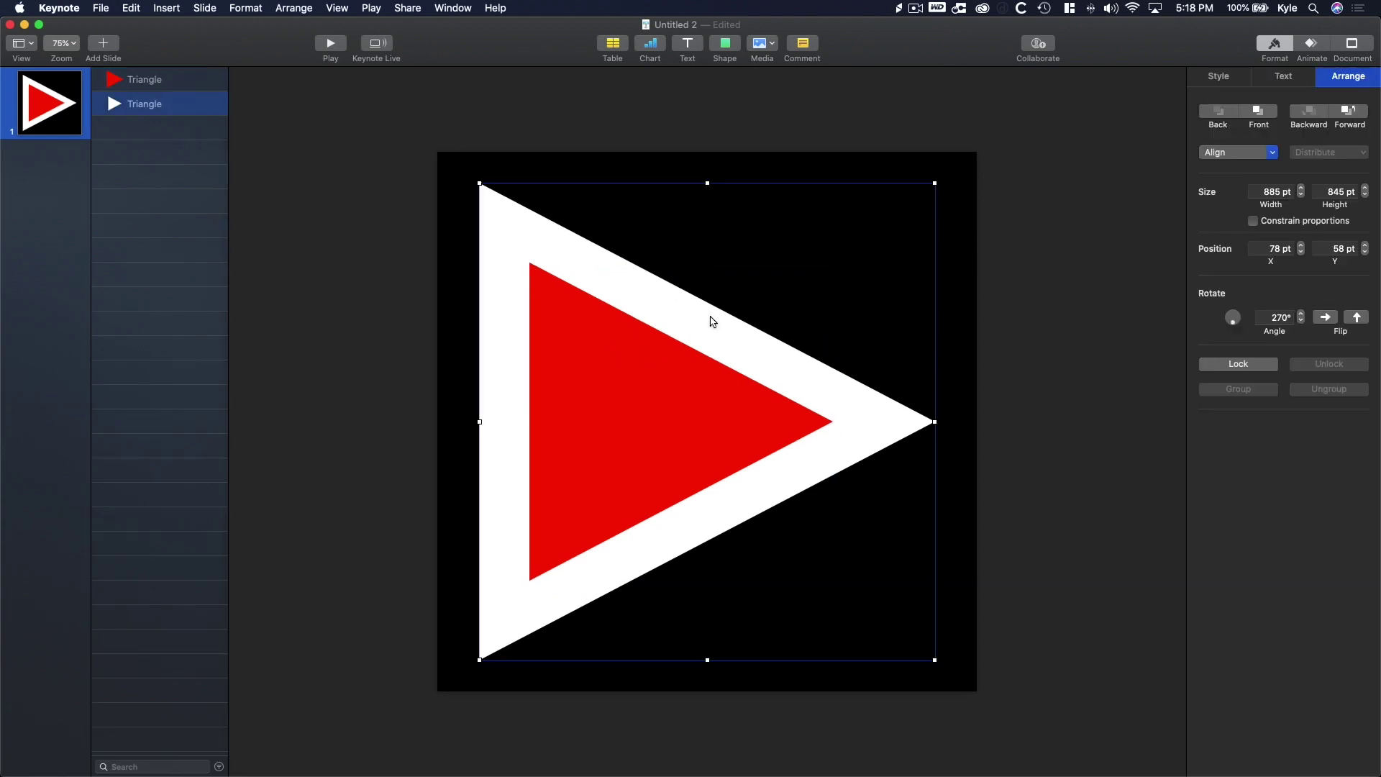
{"action": "left_click", "coordinate": [597, 369], "text": "shift"}
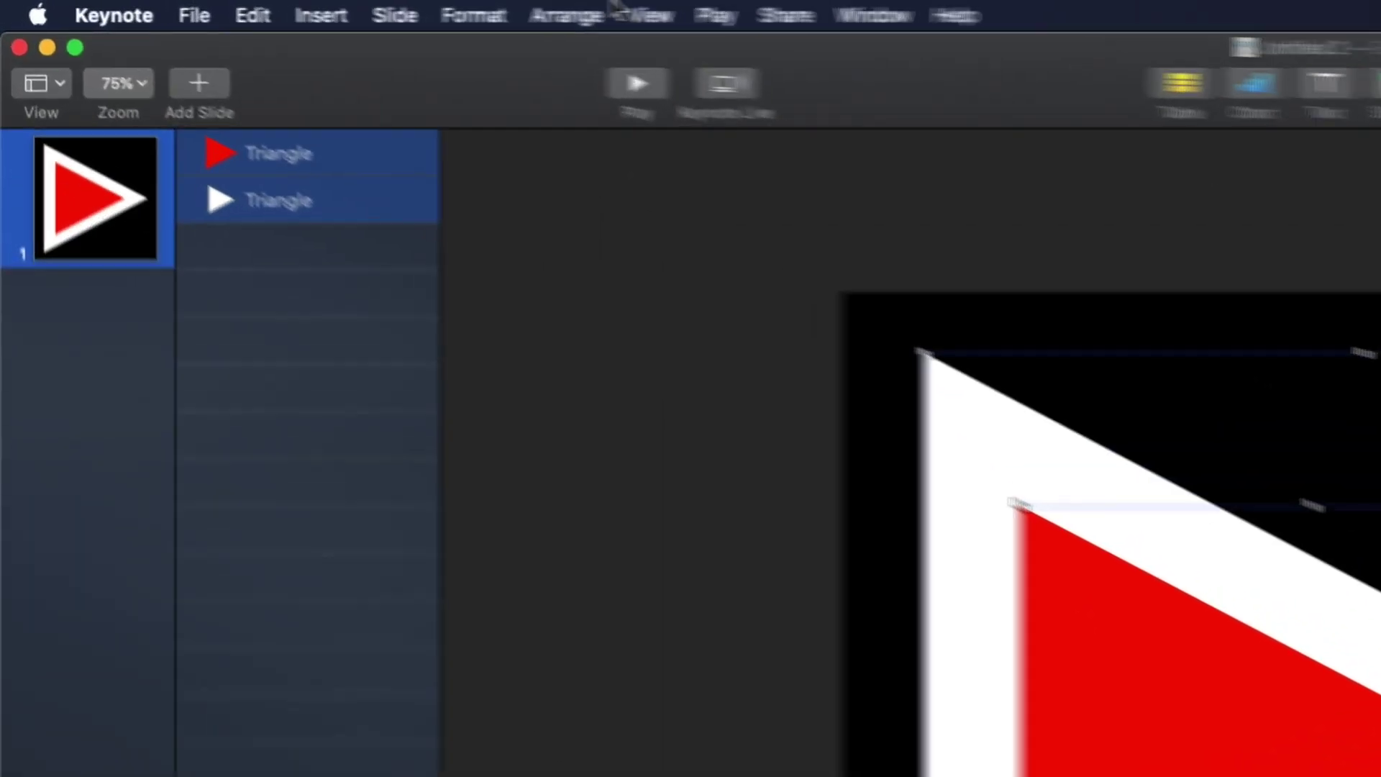
{"action": "left_click", "coordinate": [471, 15]}
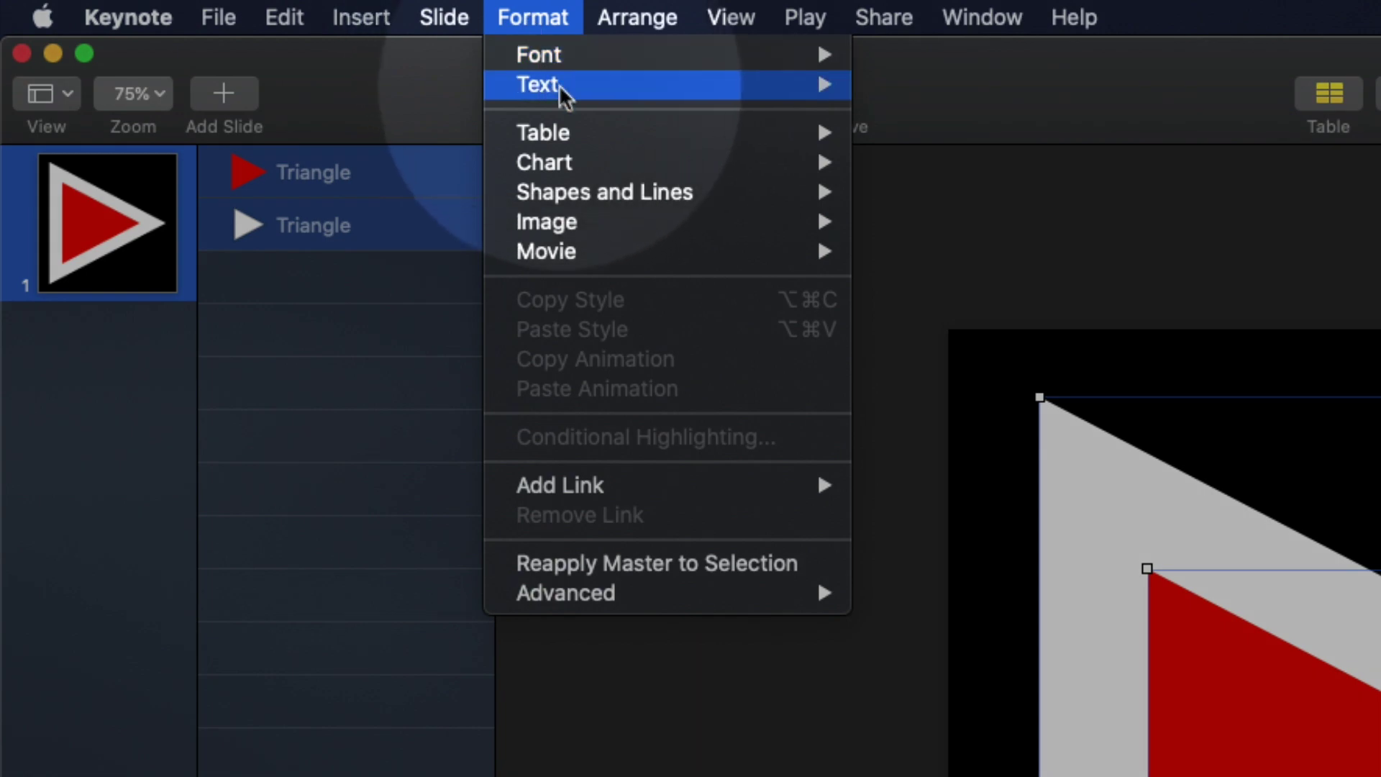
{"action": "mouse_move", "coordinate": [740, 191]}
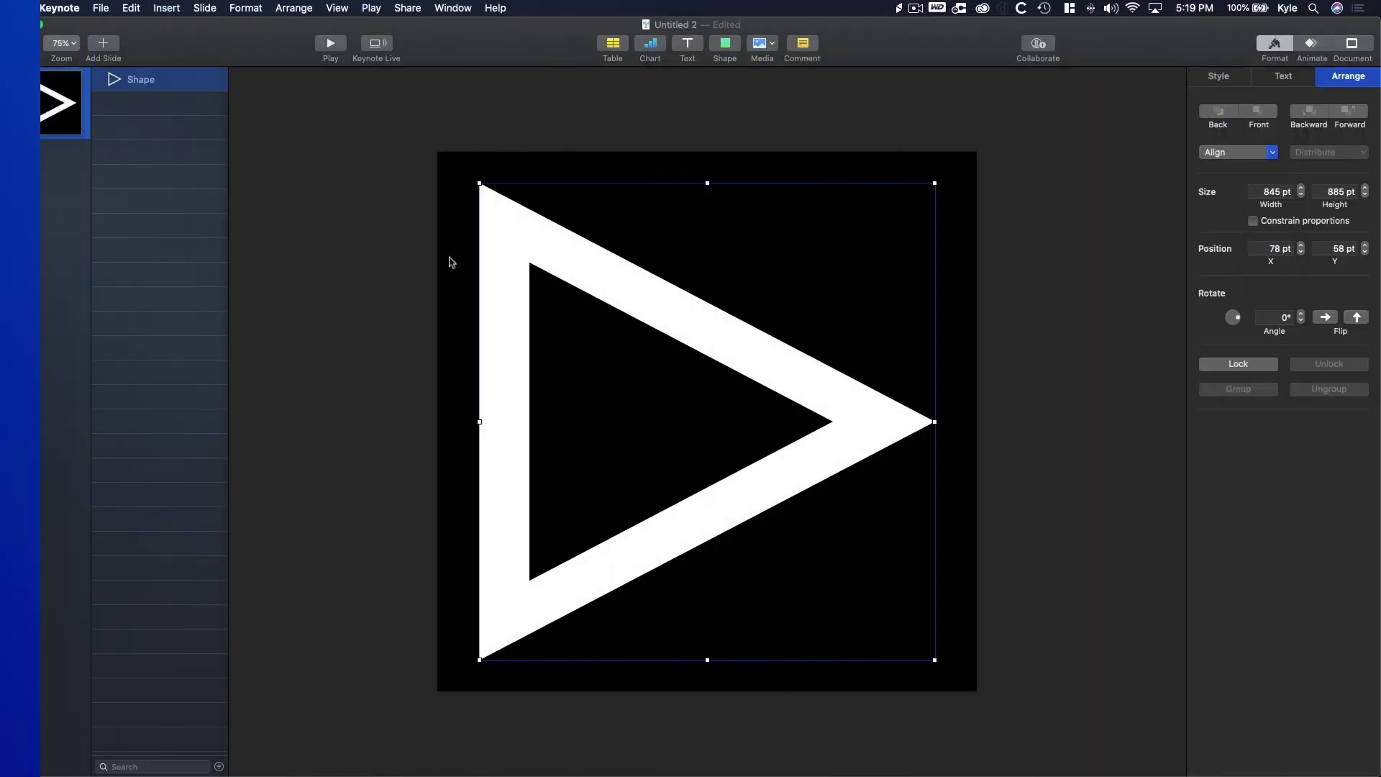
- Duplicate slide 1 to create slide 2
{"action": "left_click", "coordinate": [452, 266]}
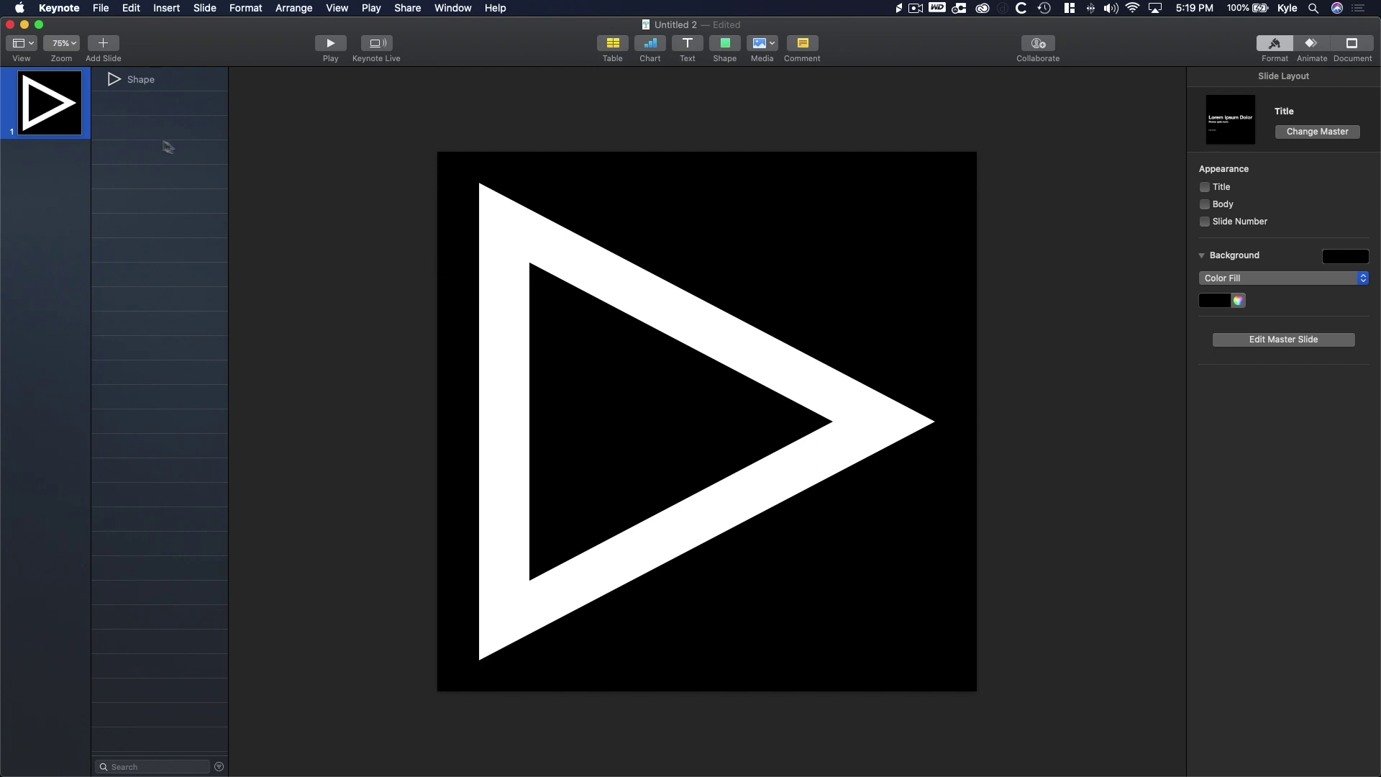
{"action": "left_click", "coordinate": [65, 129]}
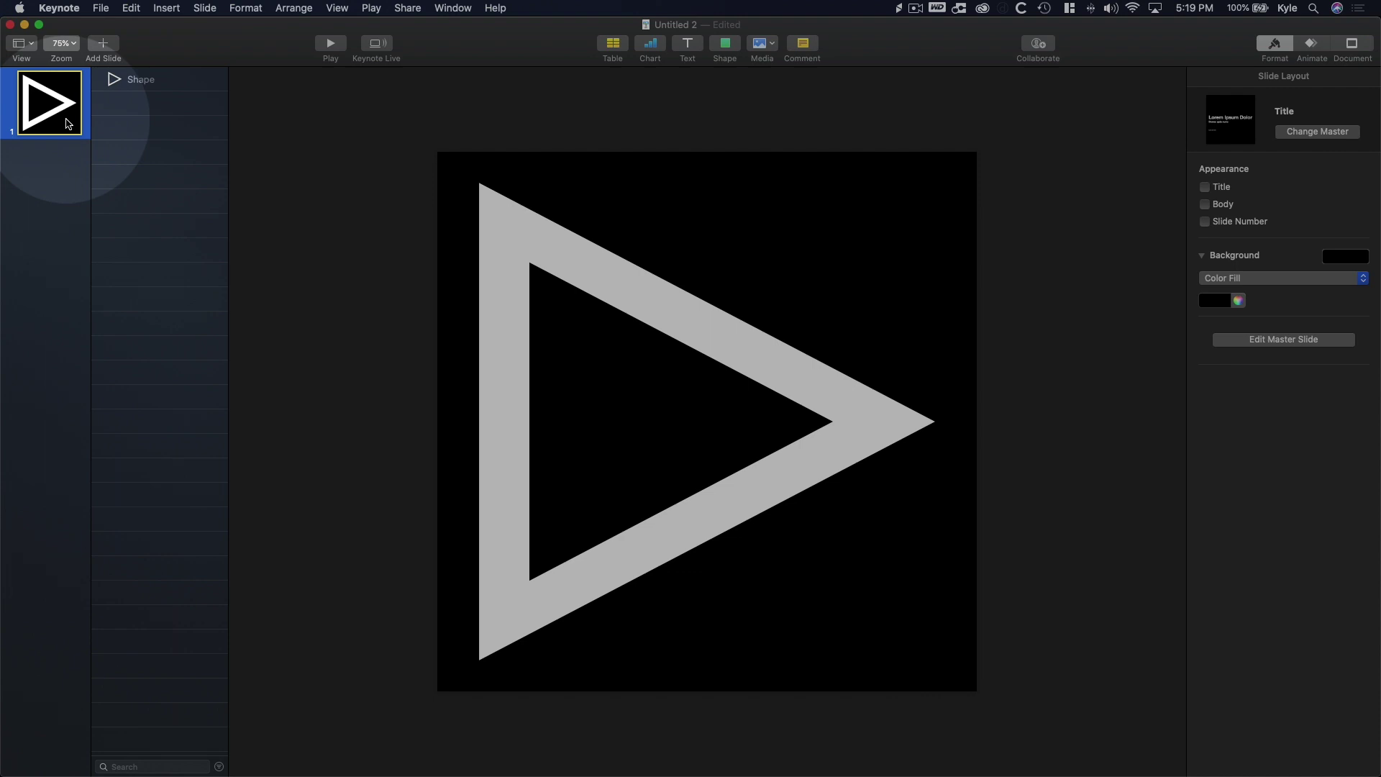
{"action": "key", "text": "super+d"}
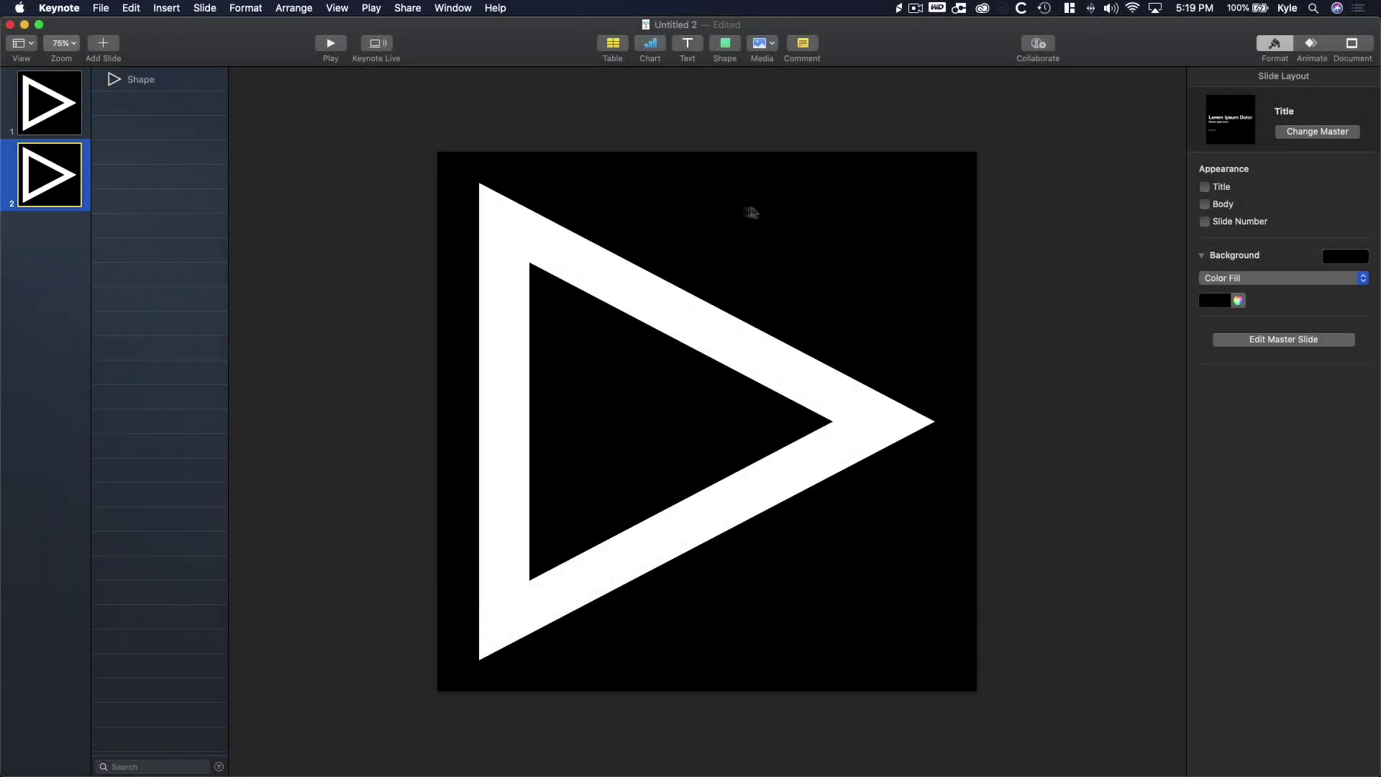
- Duplicate the hollow triangle on slide 2, align the copy exactly over it, and fill it blue
{"action": "left_click", "coordinate": [712, 315]}
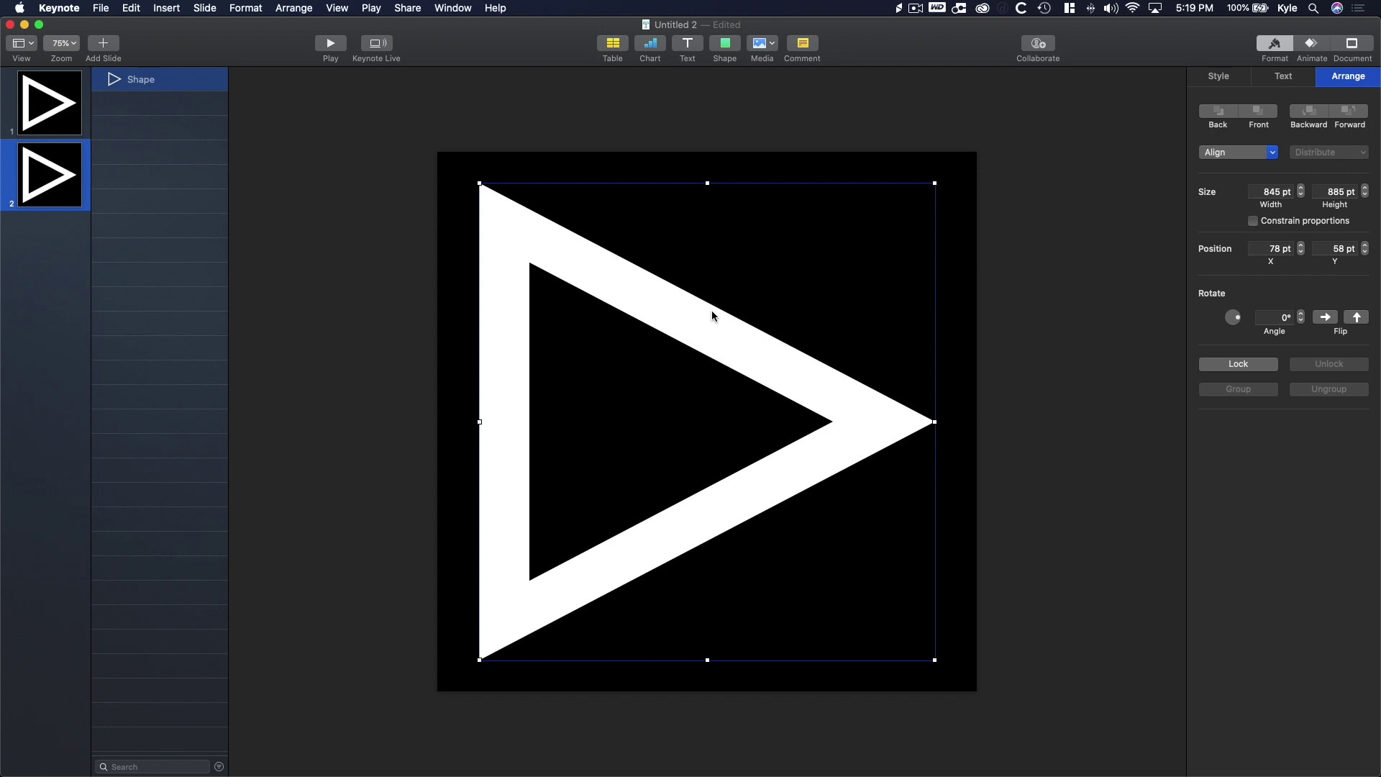
{"action": "key", "text": "super+d"}
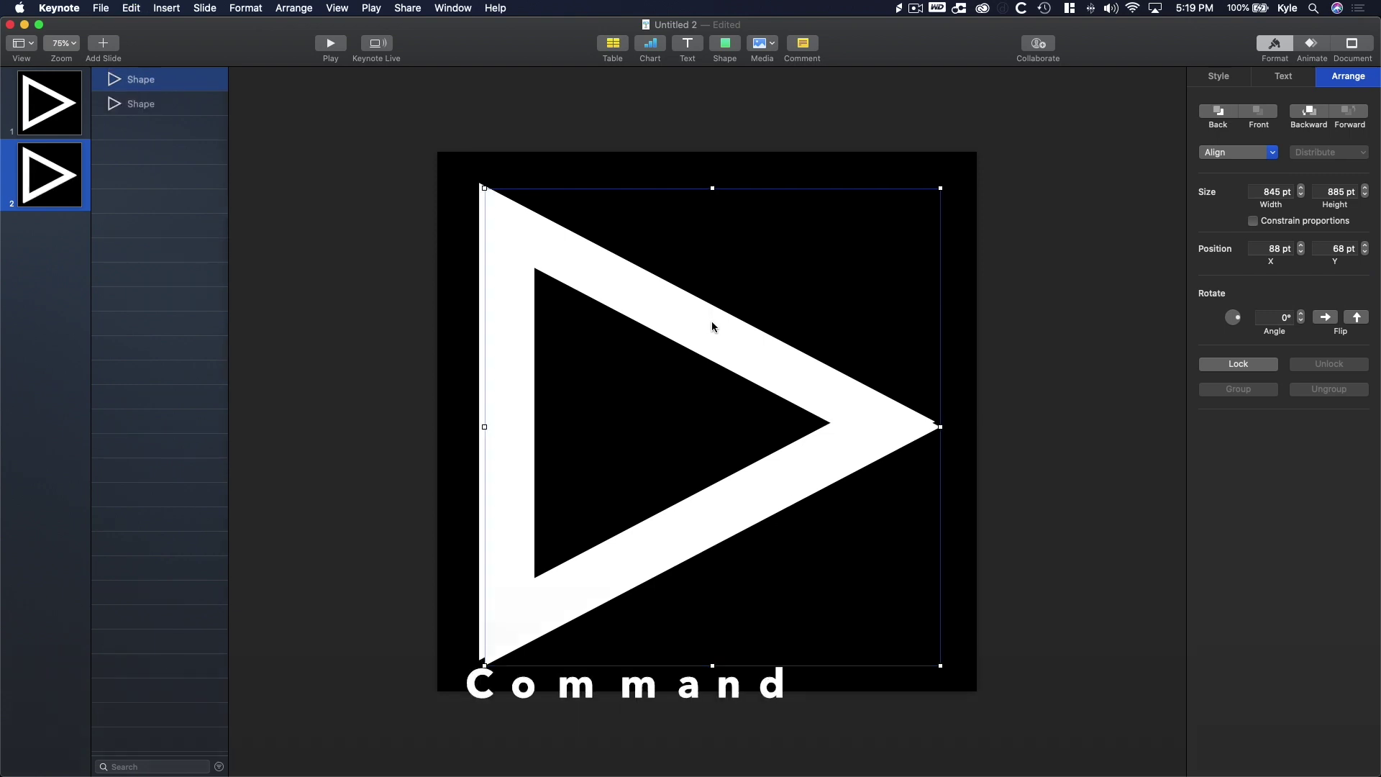
{"action": "left_click_drag", "start_coordinate": [712, 322], "coordinate": [712, 318]}
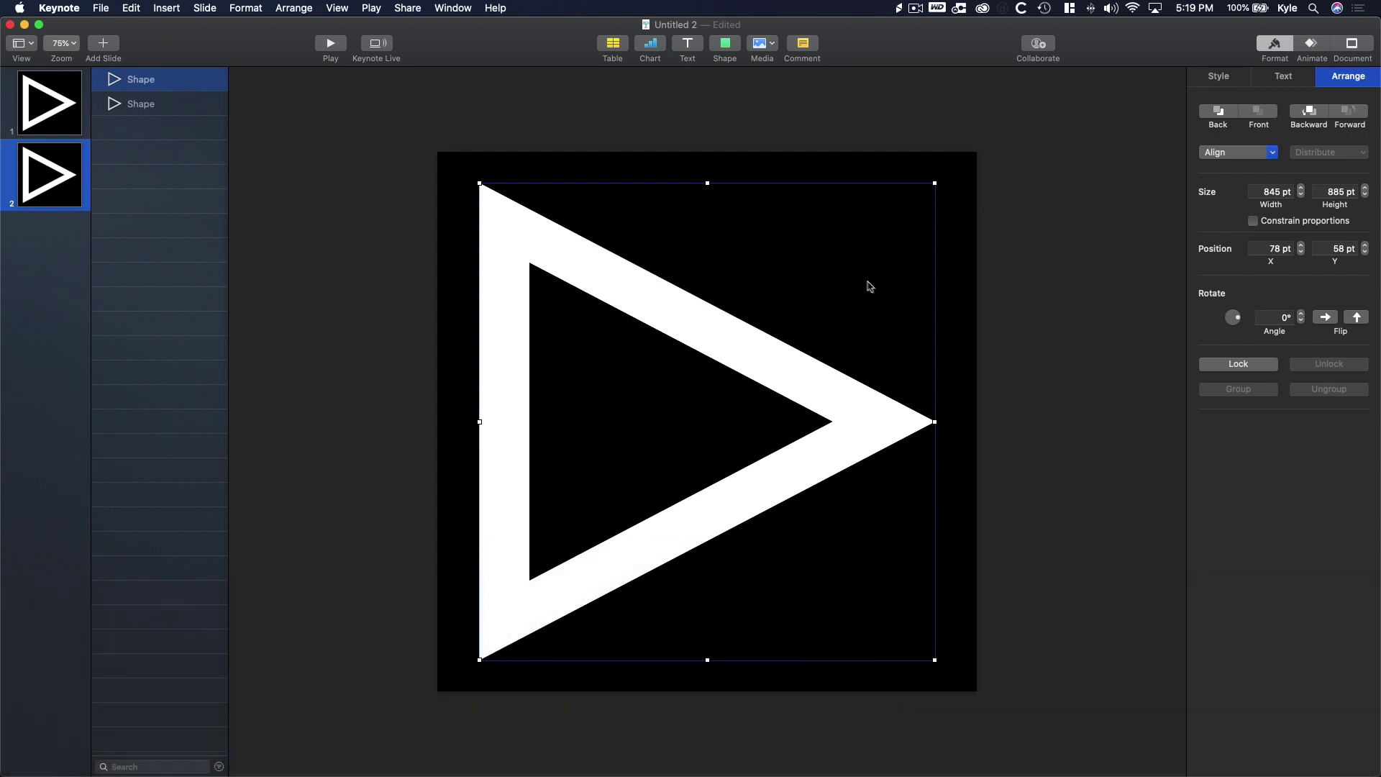
{"action": "left_click", "coordinate": [1230, 84]}
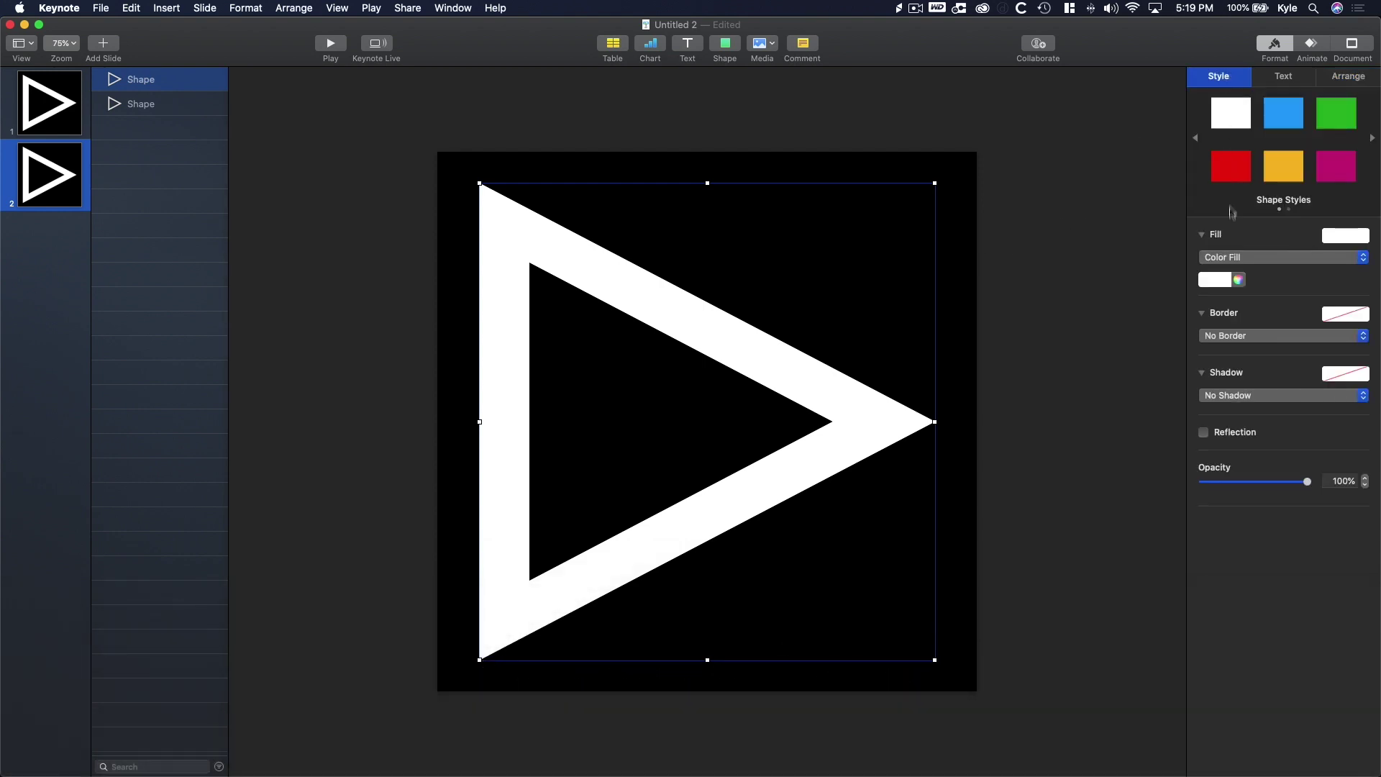
{"action": "left_click", "coordinate": [1238, 279]}
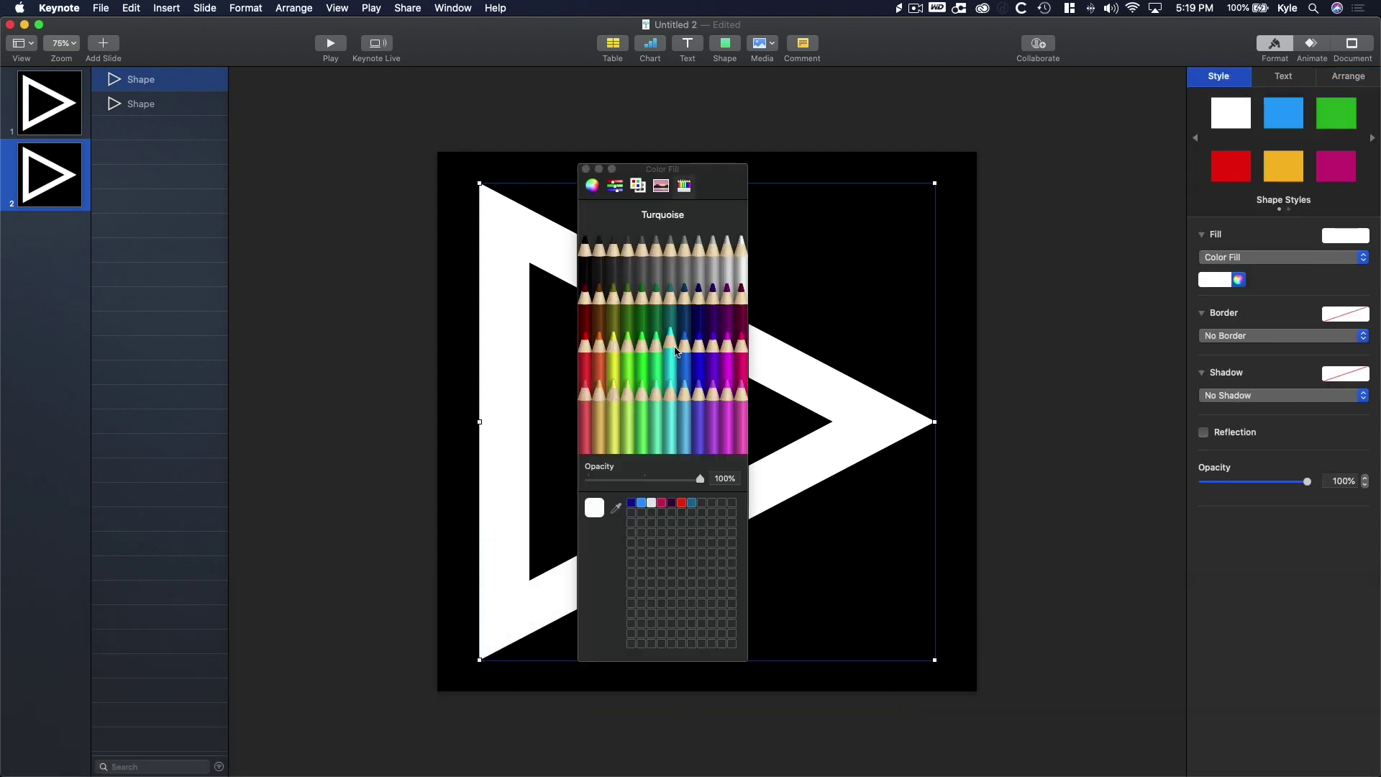
{"action": "left_click", "coordinate": [676, 350]}
{"action": "left_click", "coordinate": [587, 169]}
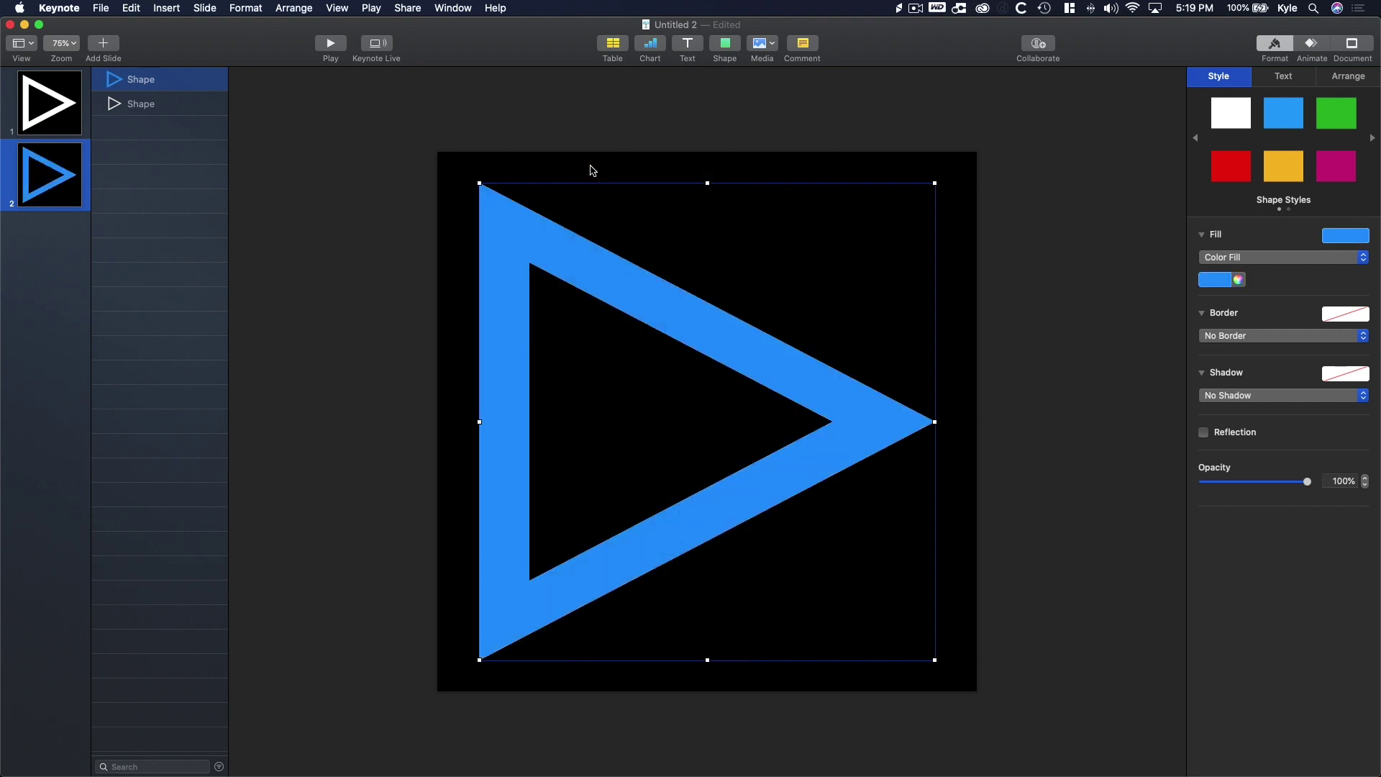
{"action": "left_click", "coordinate": [592, 171]}
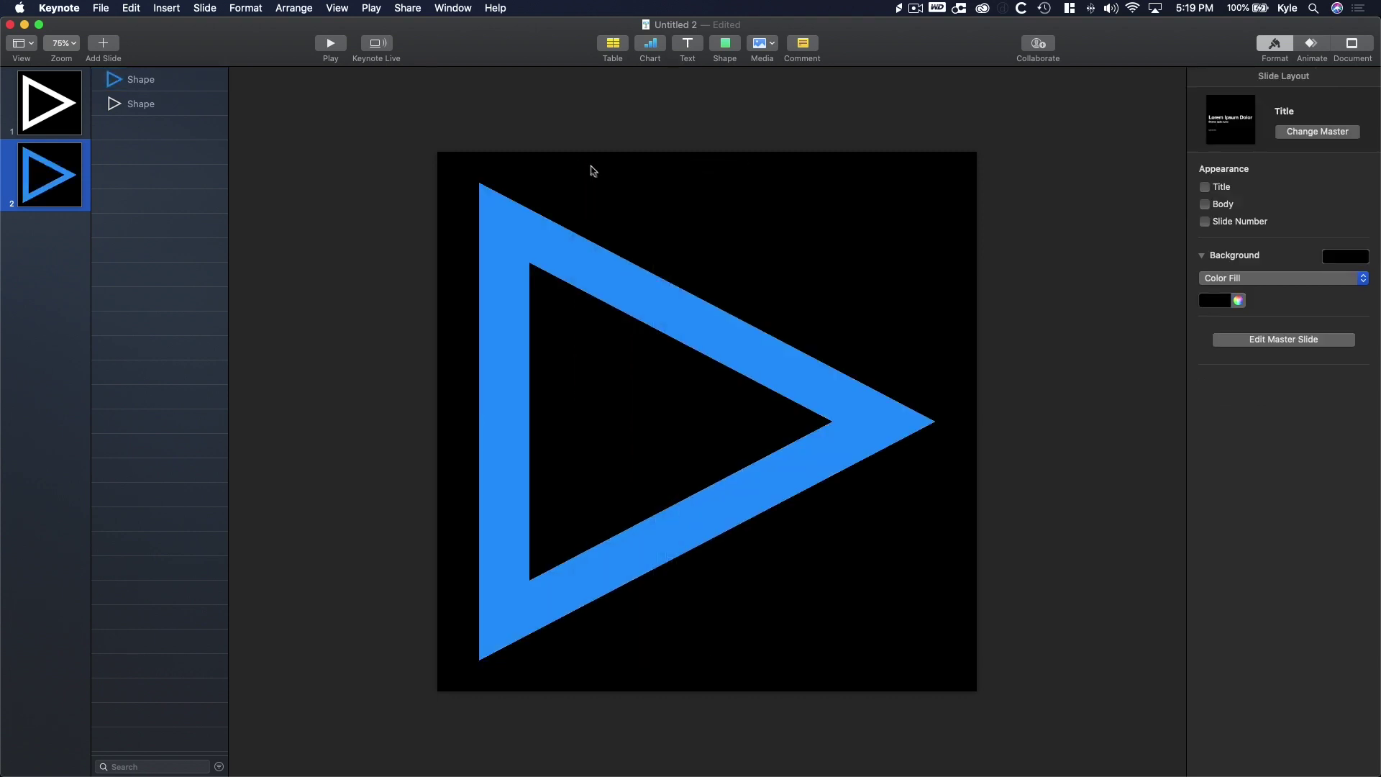
- Pick the freeform pen tool and zoom the canvas to 125%
{"action": "left_click", "coordinate": [725, 45]}
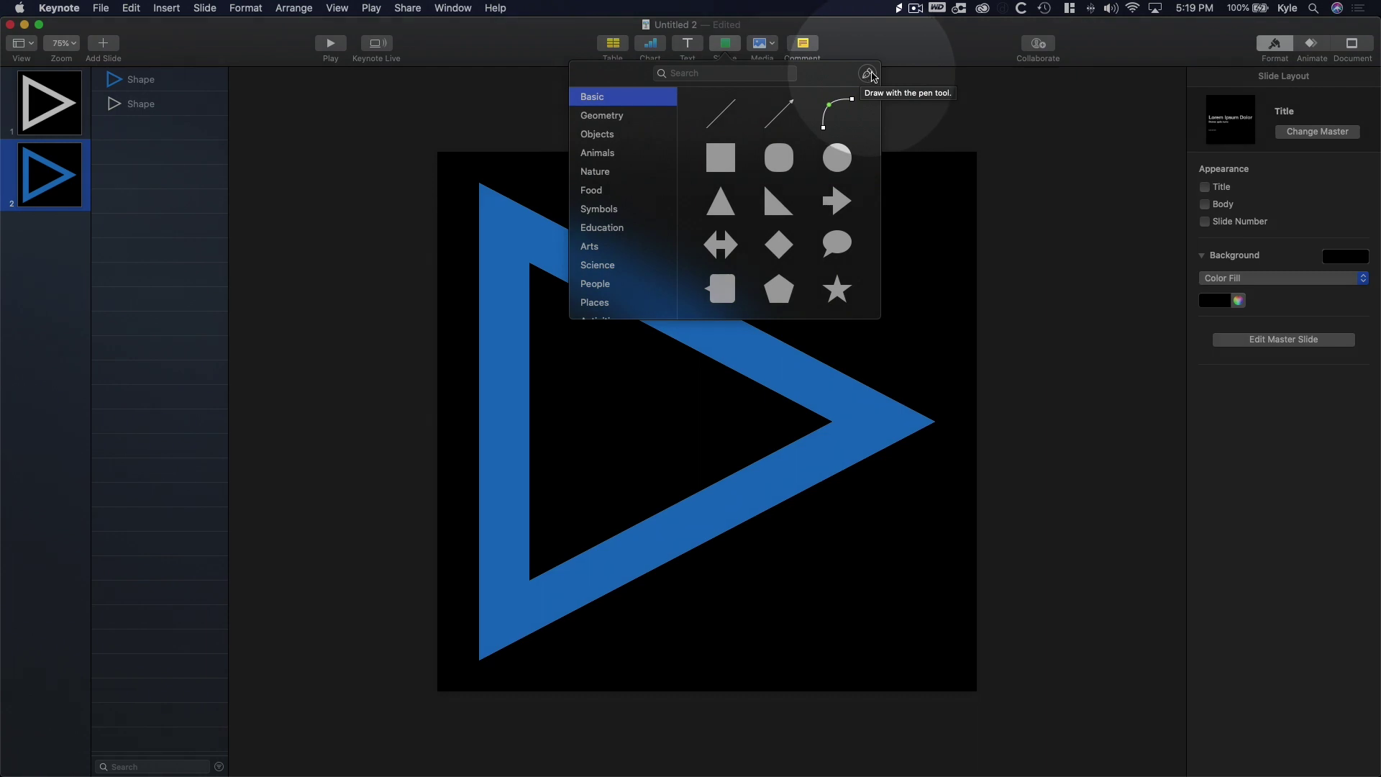
{"action": "left_click", "coordinate": [867, 75]}
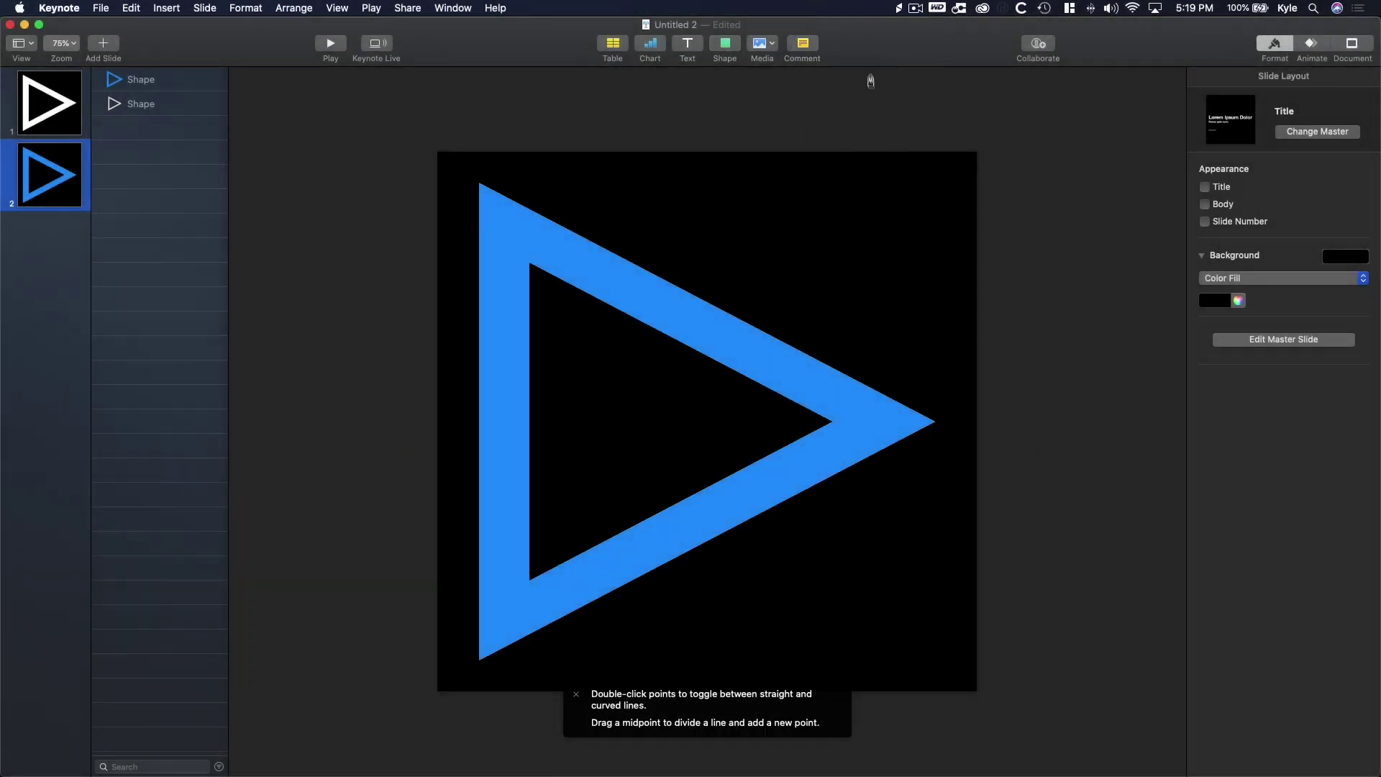
{"action": "left_click", "coordinate": [61, 43]}
{"action": "left_click", "coordinate": [69, 113]}
{"action": "scroll", "coordinate": [791, 396], "scroll_direction": "down", "scroll_amount": 2}
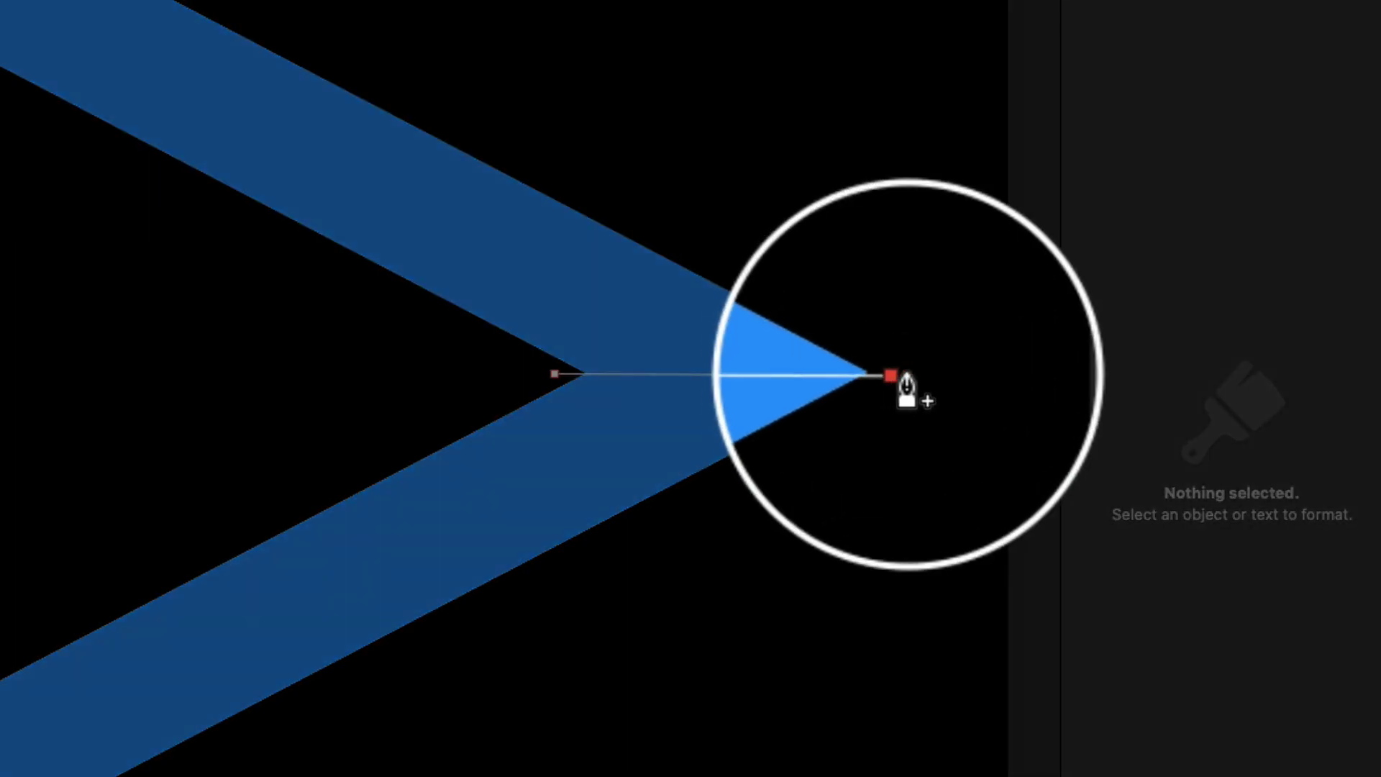
- Trace a closed path along the triangle's lower side with curves at the right tip and lower-left corner
{"action": "left_click_drag", "start_coordinate": [935, 372], "coordinate": [923, 381]}
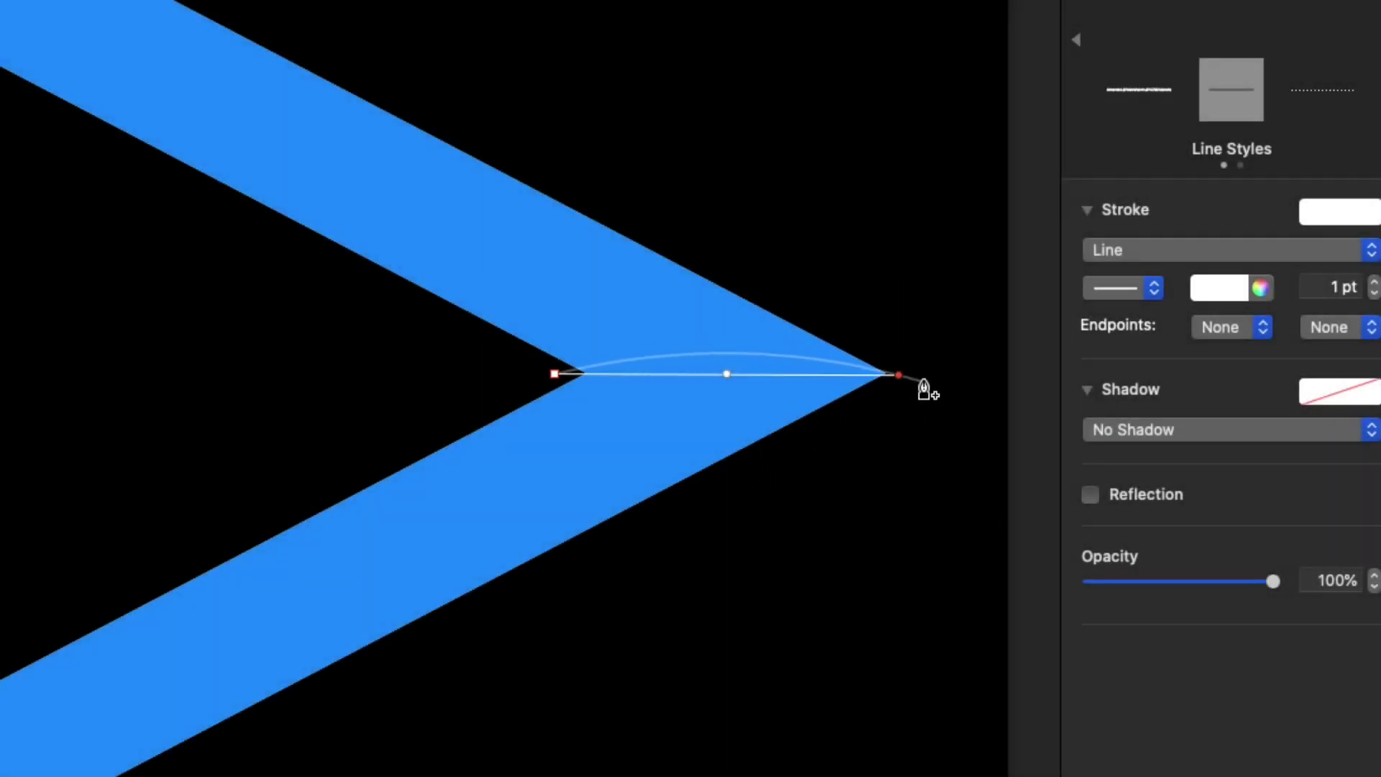
{"action": "left_click", "coordinate": [922, 379]}
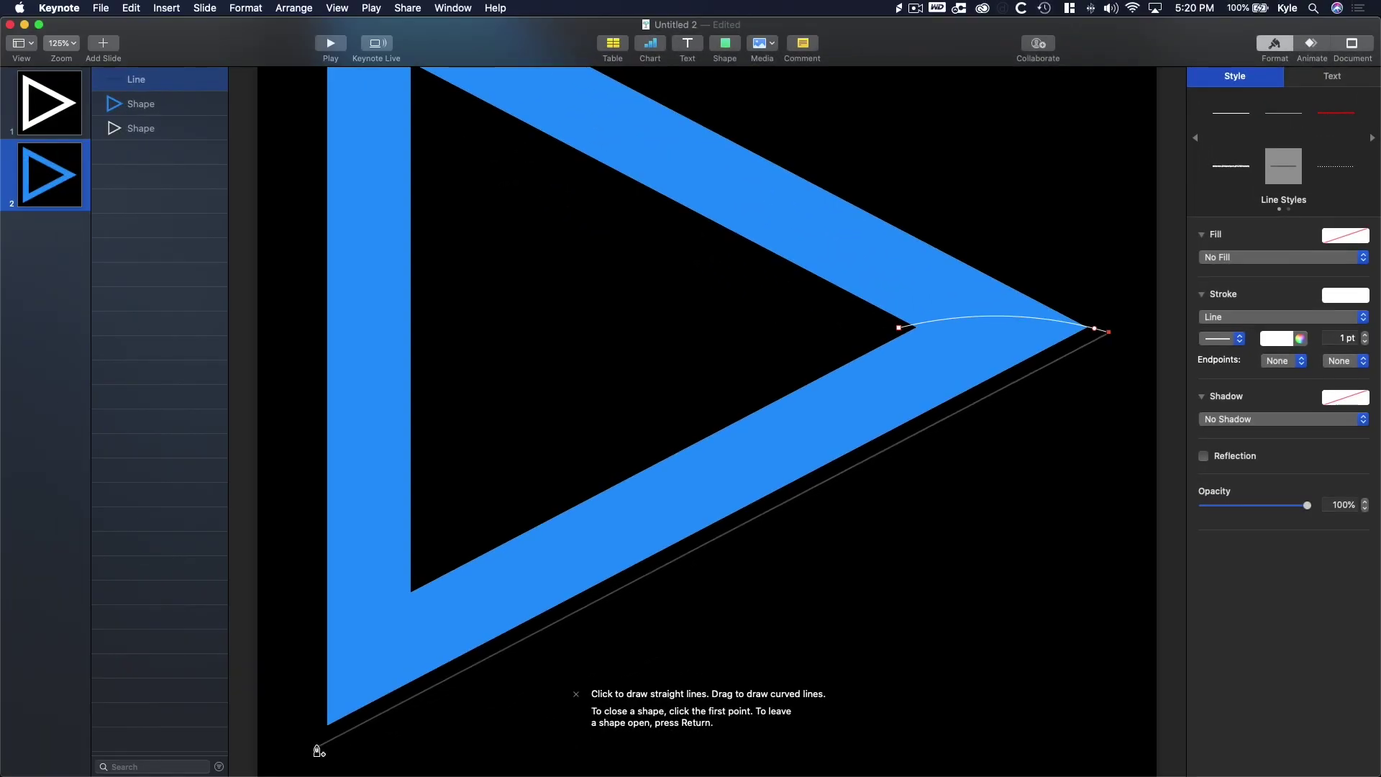
{"action": "left_click", "coordinate": [317, 745]}
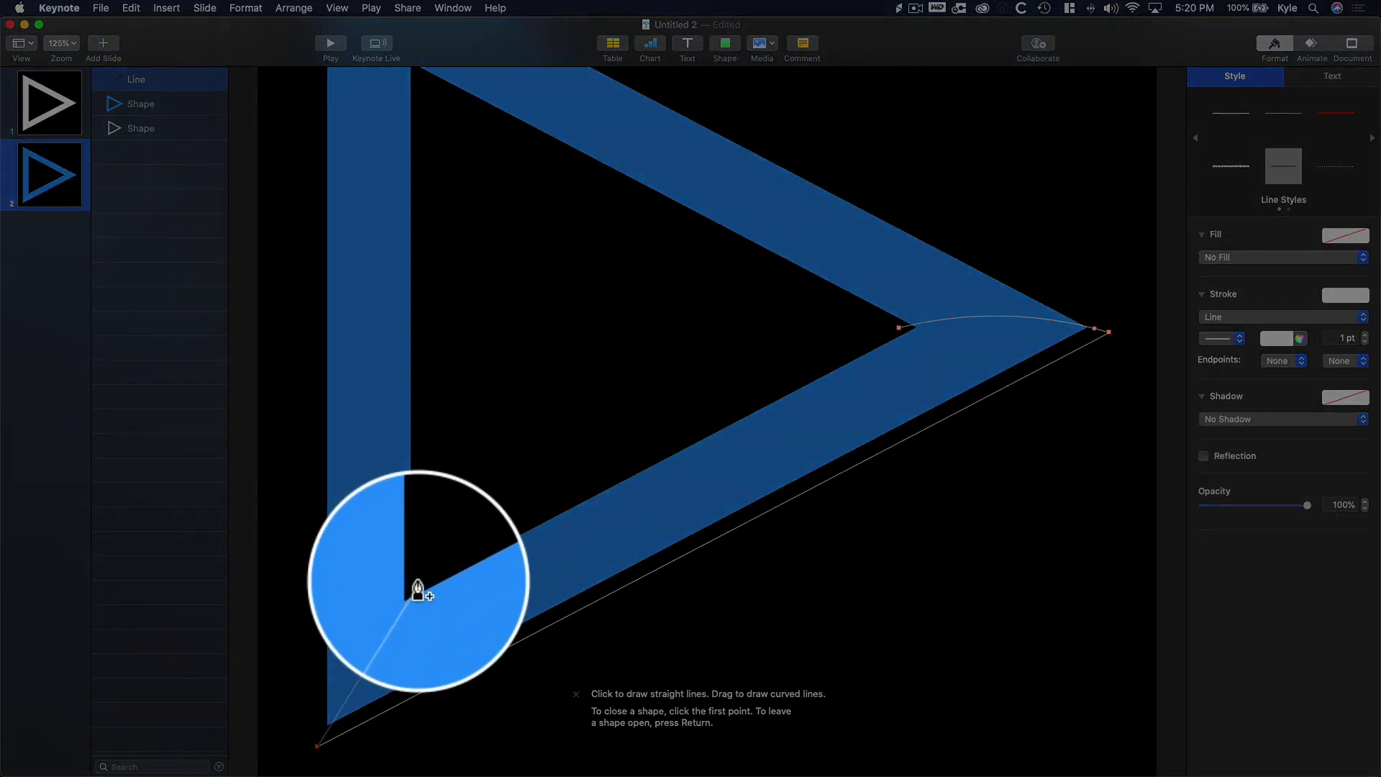
{"action": "left_click", "coordinate": [413, 587]}
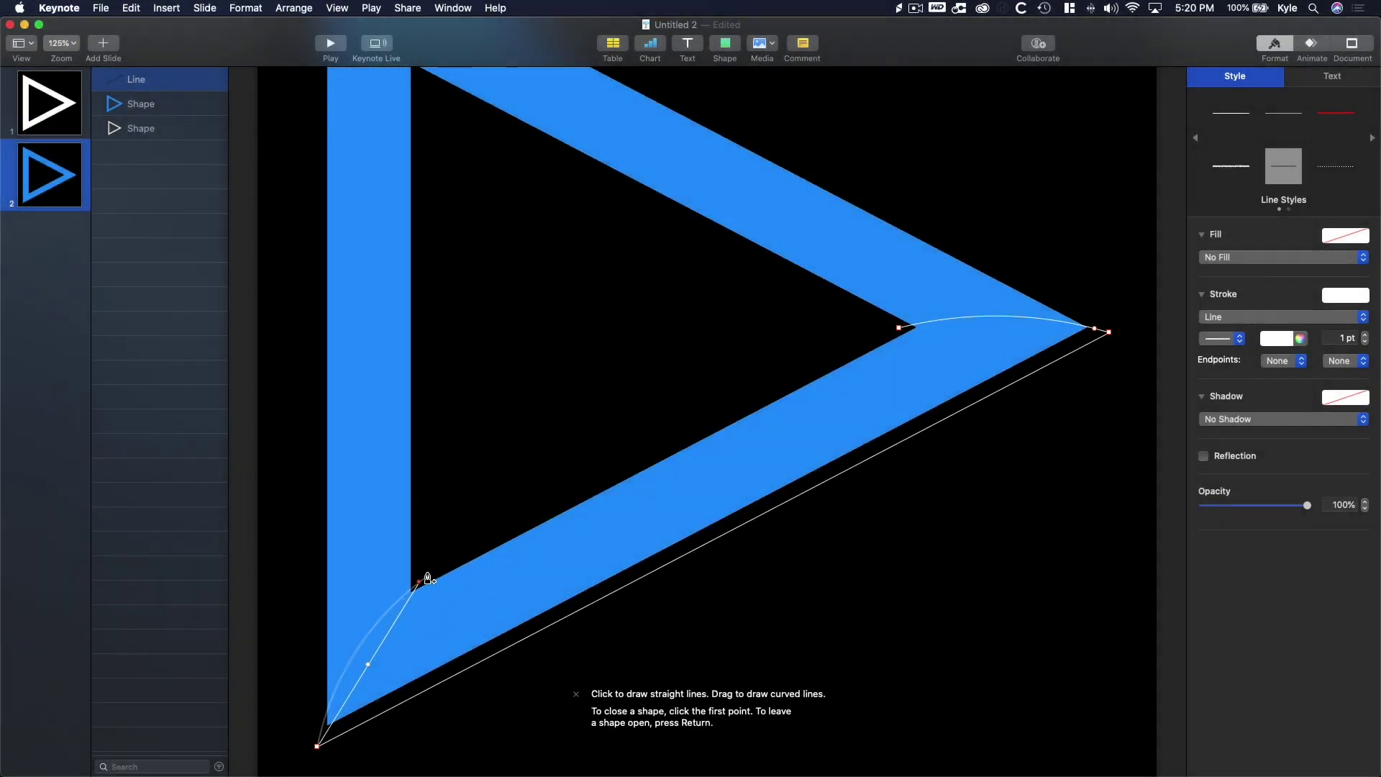
{"action": "left_click_drag", "start_coordinate": [427, 579], "coordinate": [427, 577]}
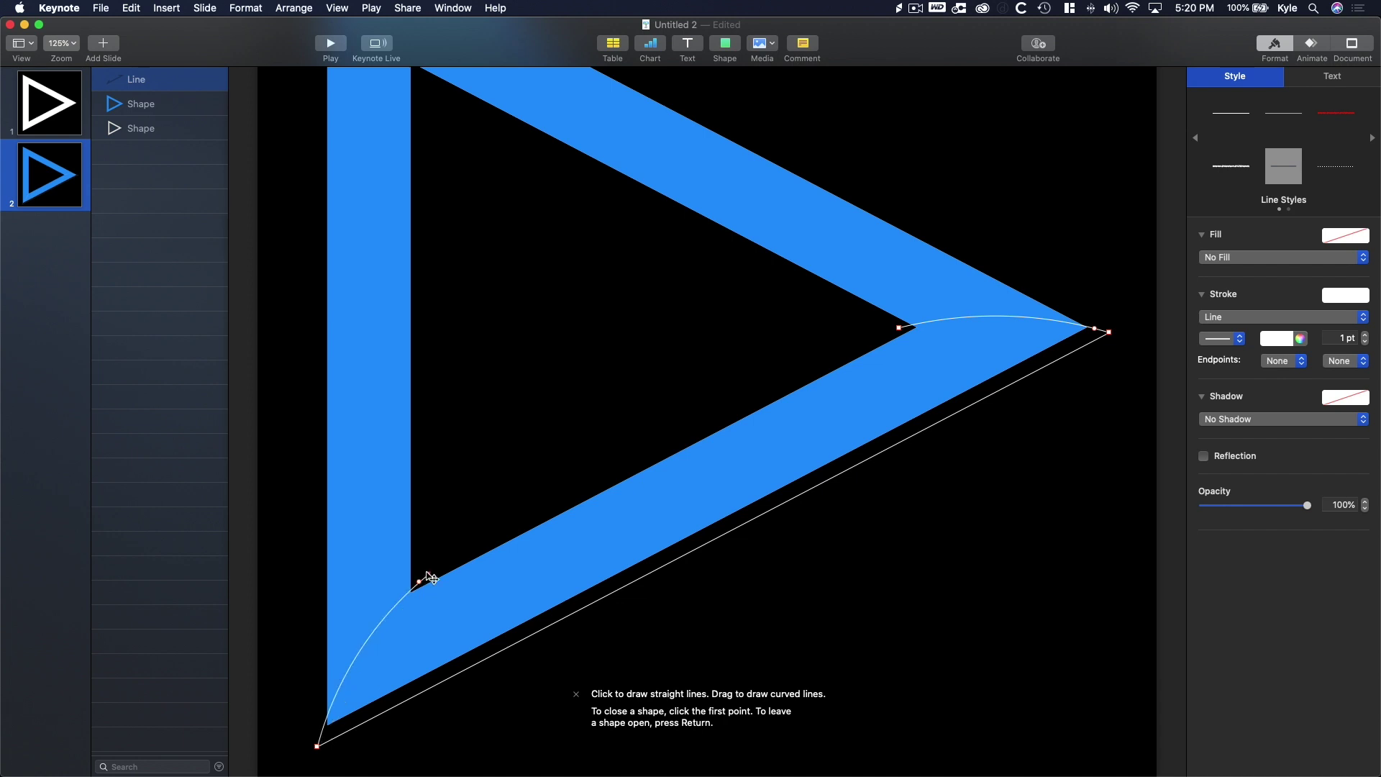
{"action": "left_click", "coordinate": [429, 573]}
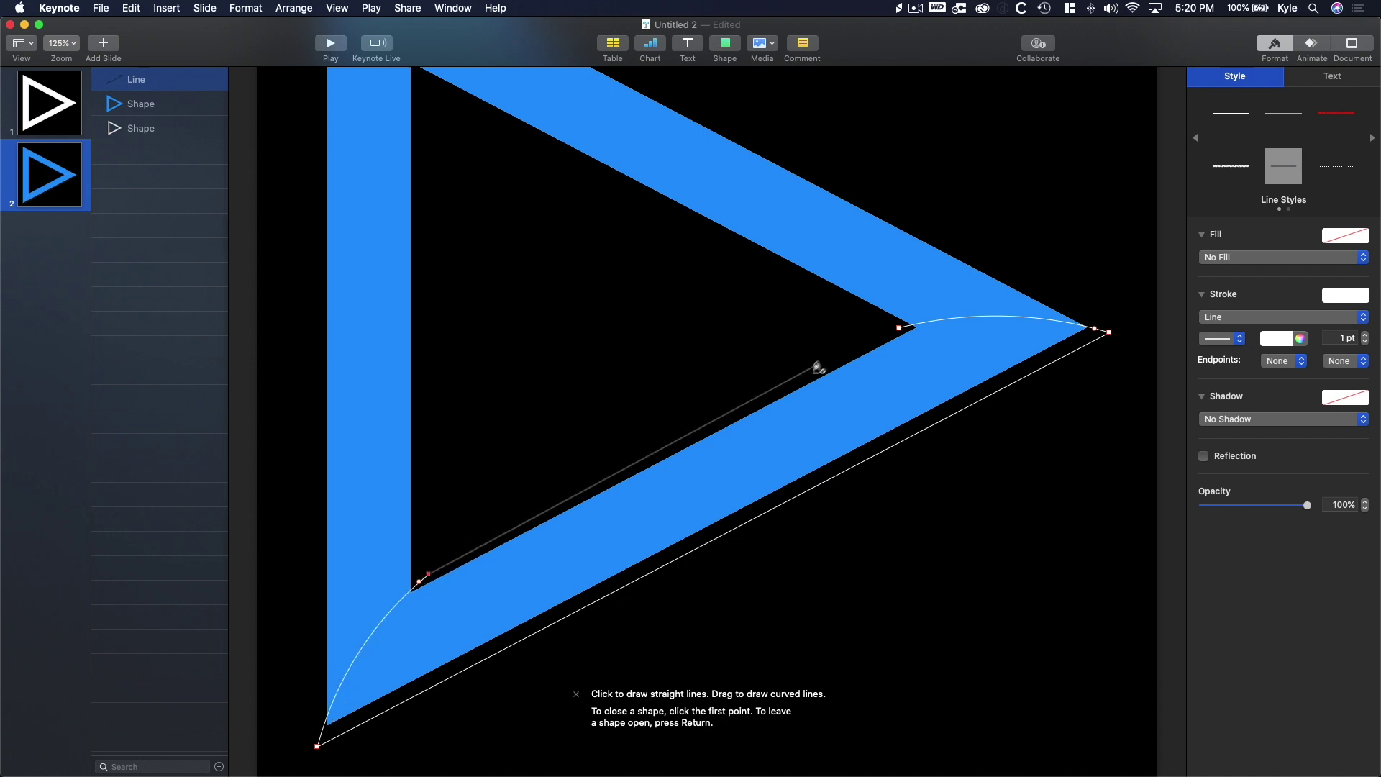
{"action": "left_click", "coordinate": [899, 330]}
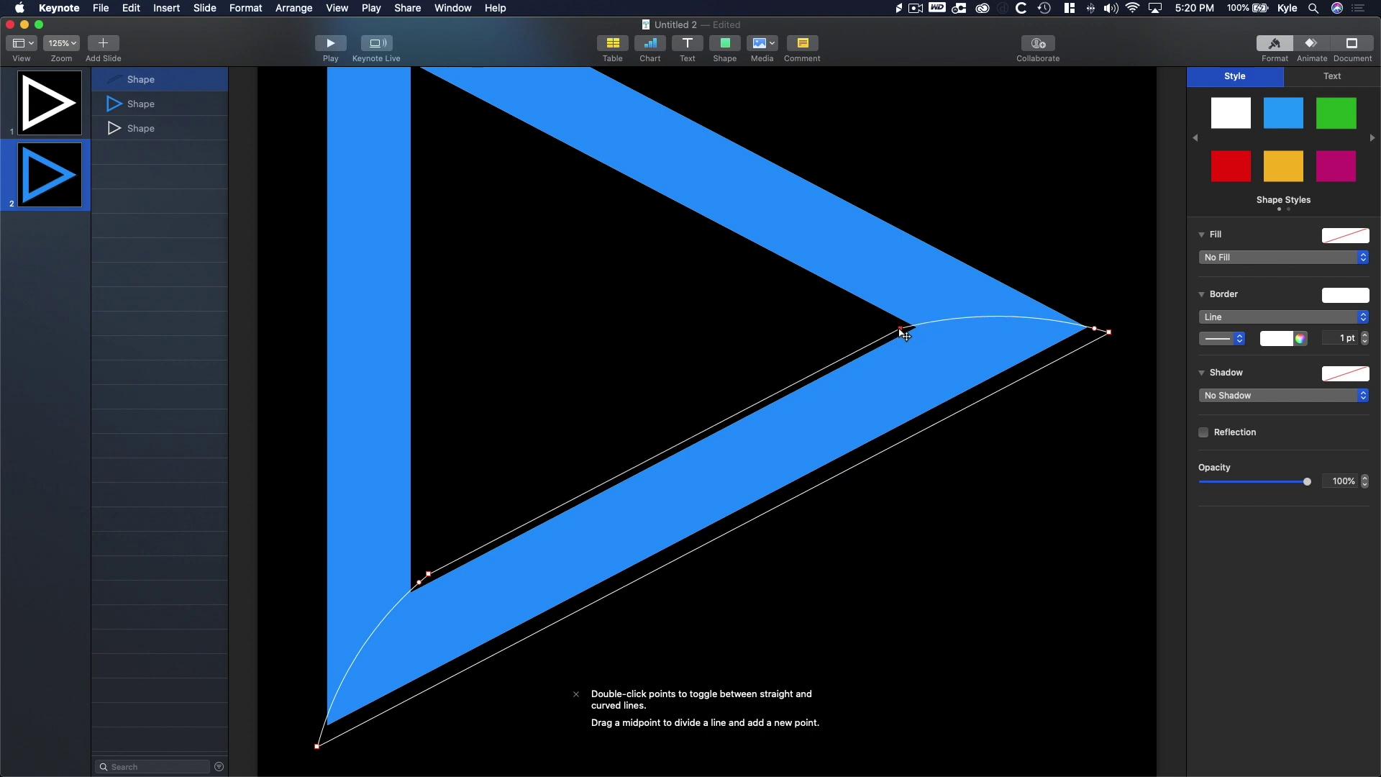
- Nudge the traced path's anchor points to fit the triangle's lower arm
{"action": "left_click_drag", "start_coordinate": [905, 336], "coordinate": [908, 337]}
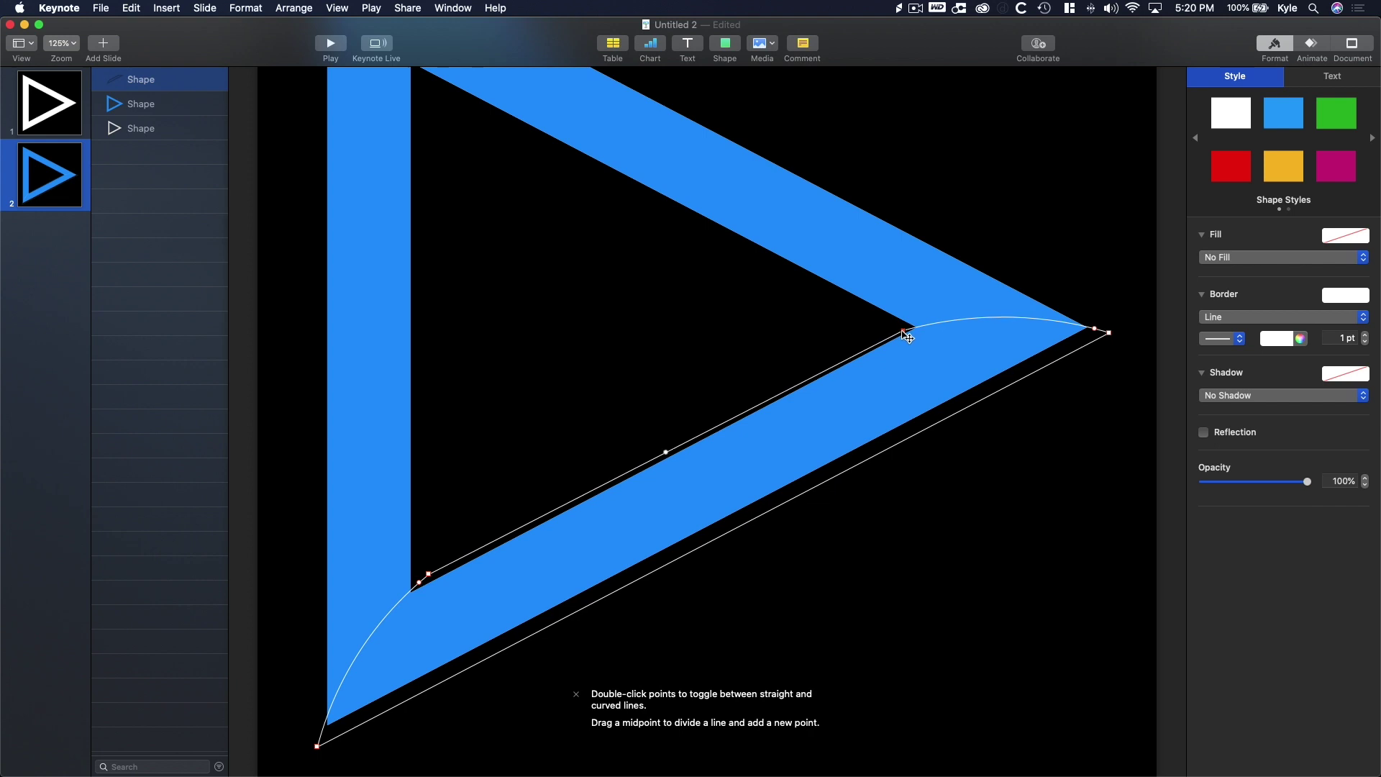
{"action": "left_click_drag", "start_coordinate": [1108, 332], "coordinate": [1106, 331]}
{"action": "left_click_drag", "start_coordinate": [317, 745], "coordinate": [323, 740]}
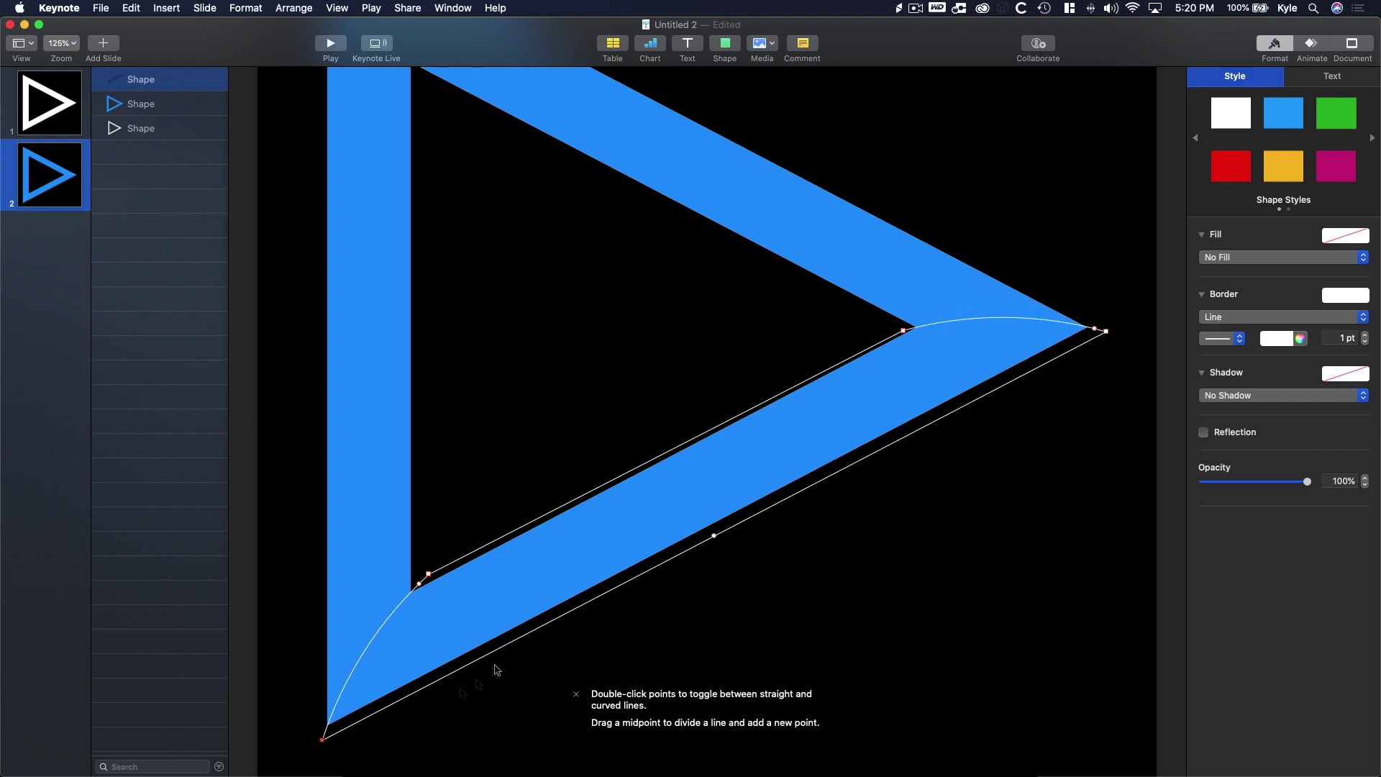
{"action": "left_click", "coordinate": [904, 330]}
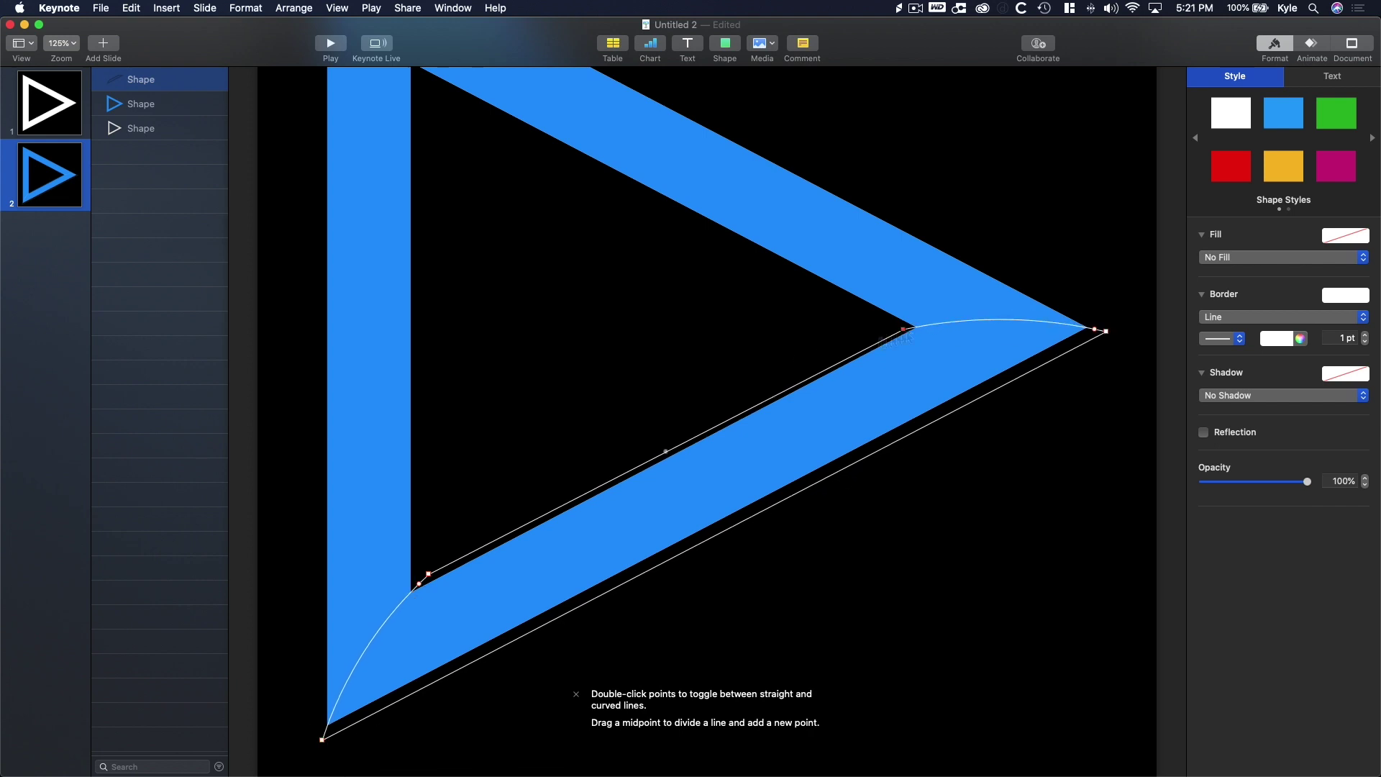
- Give the traced shape a solid white color fill, then select it with the blue triangle
{"action": "left_click", "coordinate": [1216, 257]}
{"action": "left_click", "coordinate": [1216, 271]}
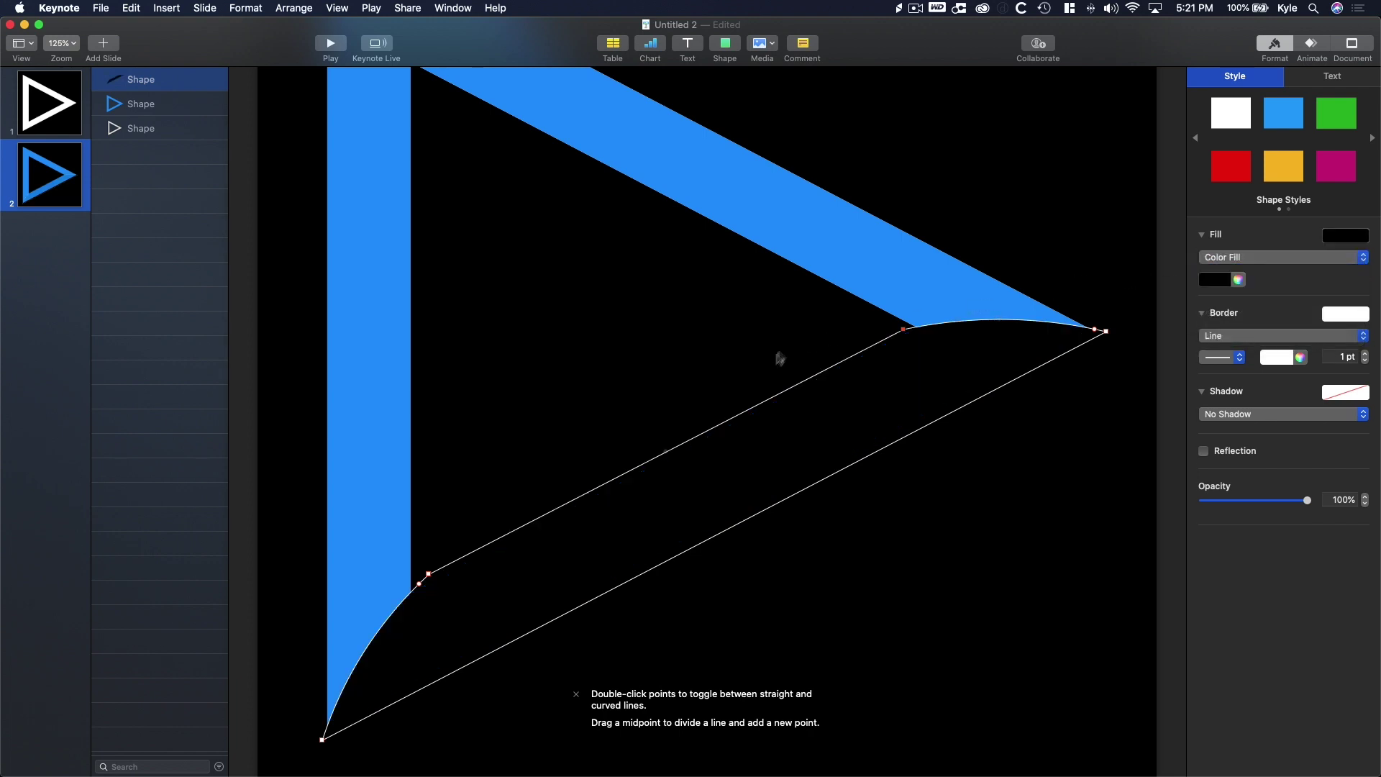
{"action": "left_click", "coordinate": [1214, 279]}
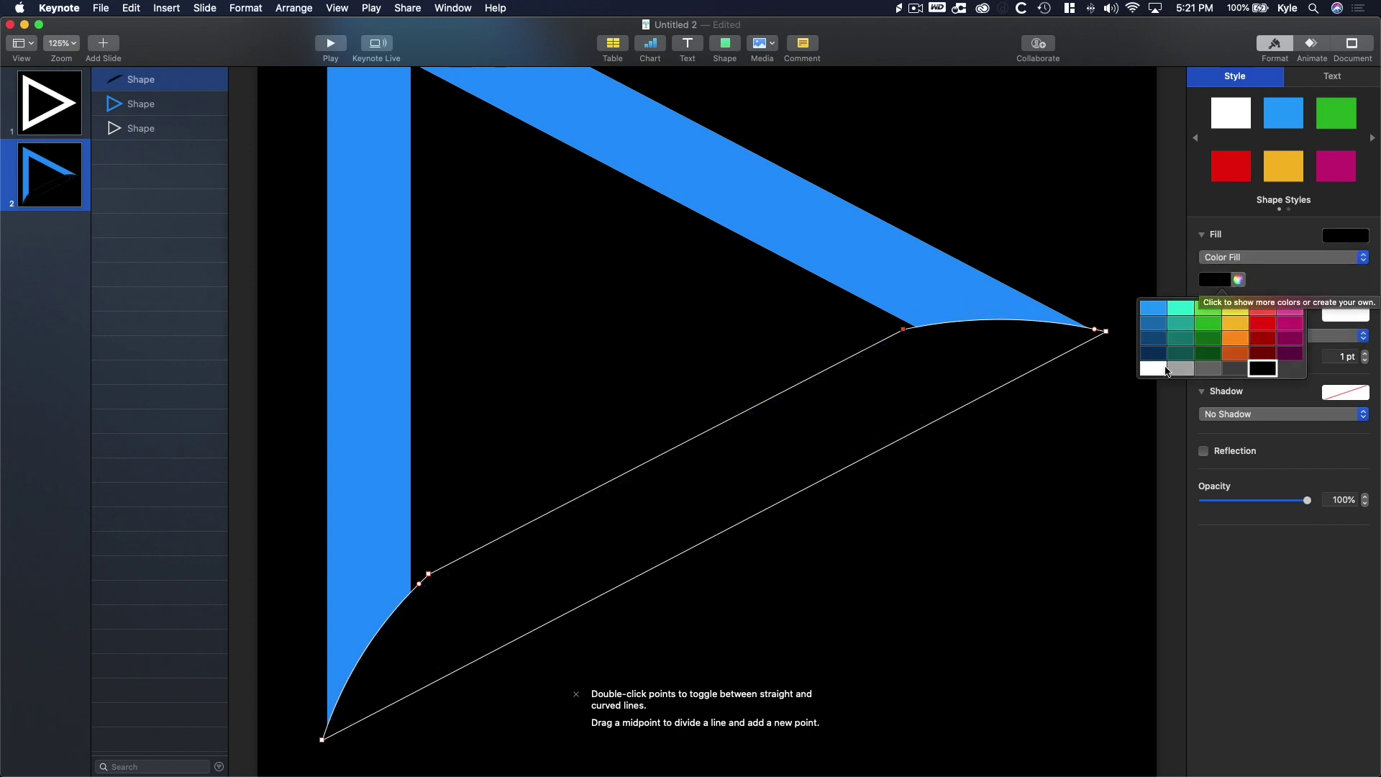
{"action": "left_click", "coordinate": [1166, 371]}
{"action": "left_click", "coordinate": [672, 348]}
{"action": "left_click", "coordinate": [804, 403]}
{"action": "left_click", "coordinate": [745, 215], "text": "shift"}
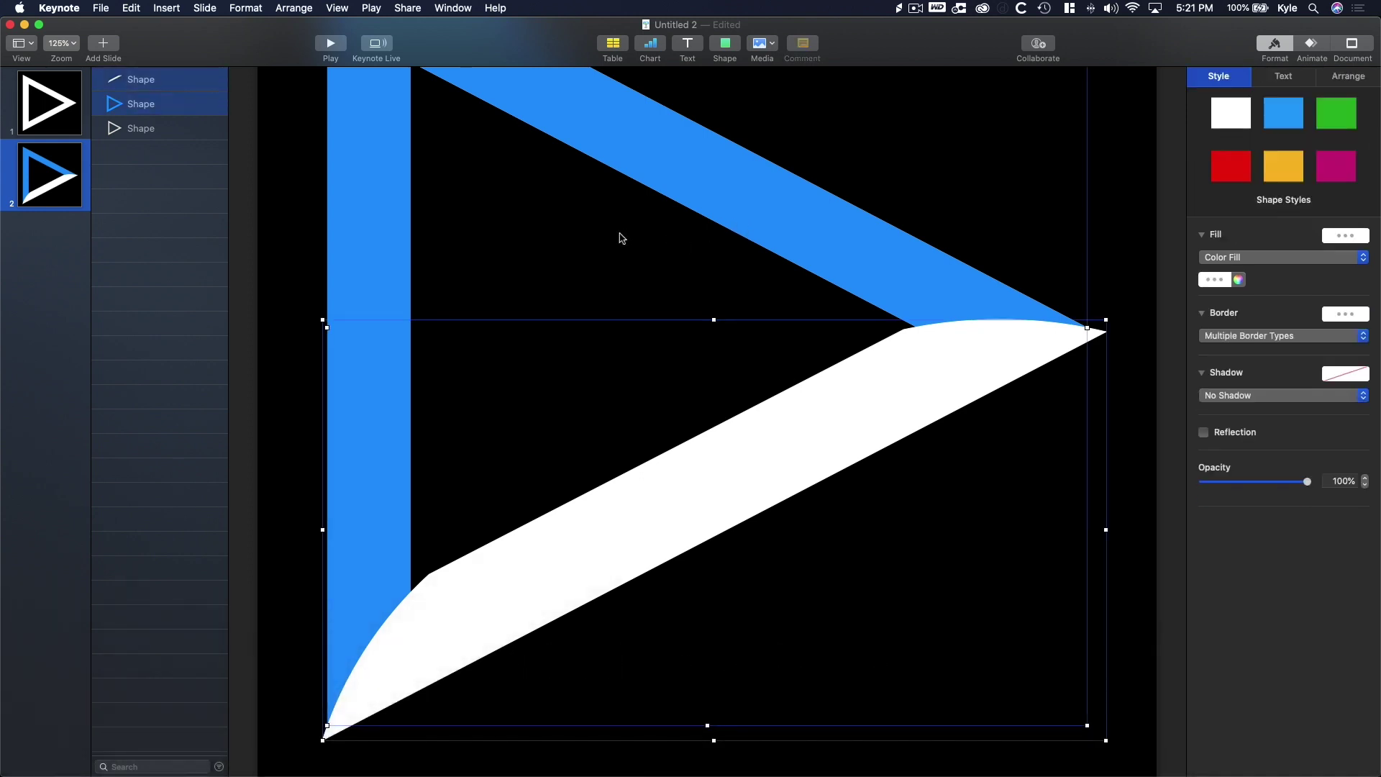
- Apply Intersect Shapes to the traced band and blue triangle, leaving a curved blue lower arm
{"action": "left_click", "coordinate": [245, 8]}
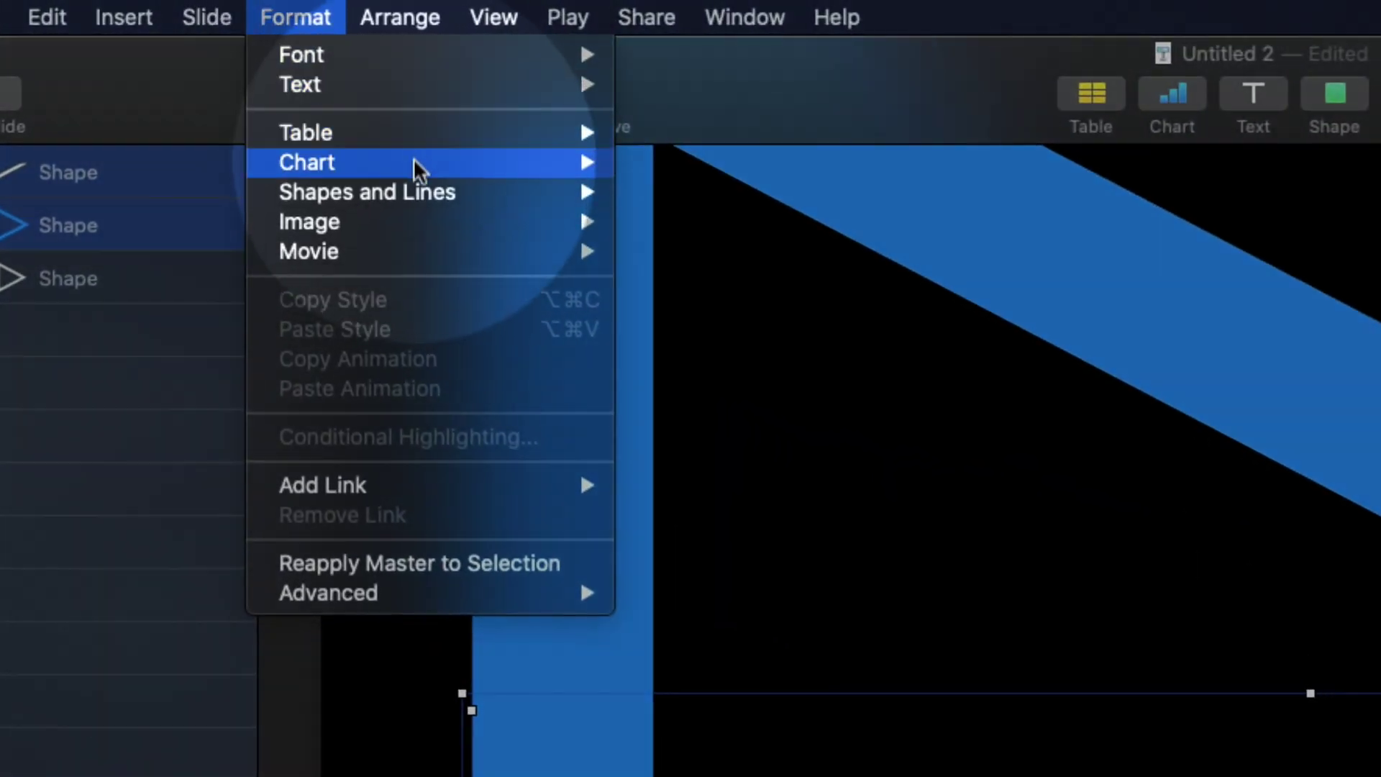
{"action": "mouse_move", "coordinate": [353, 89]}
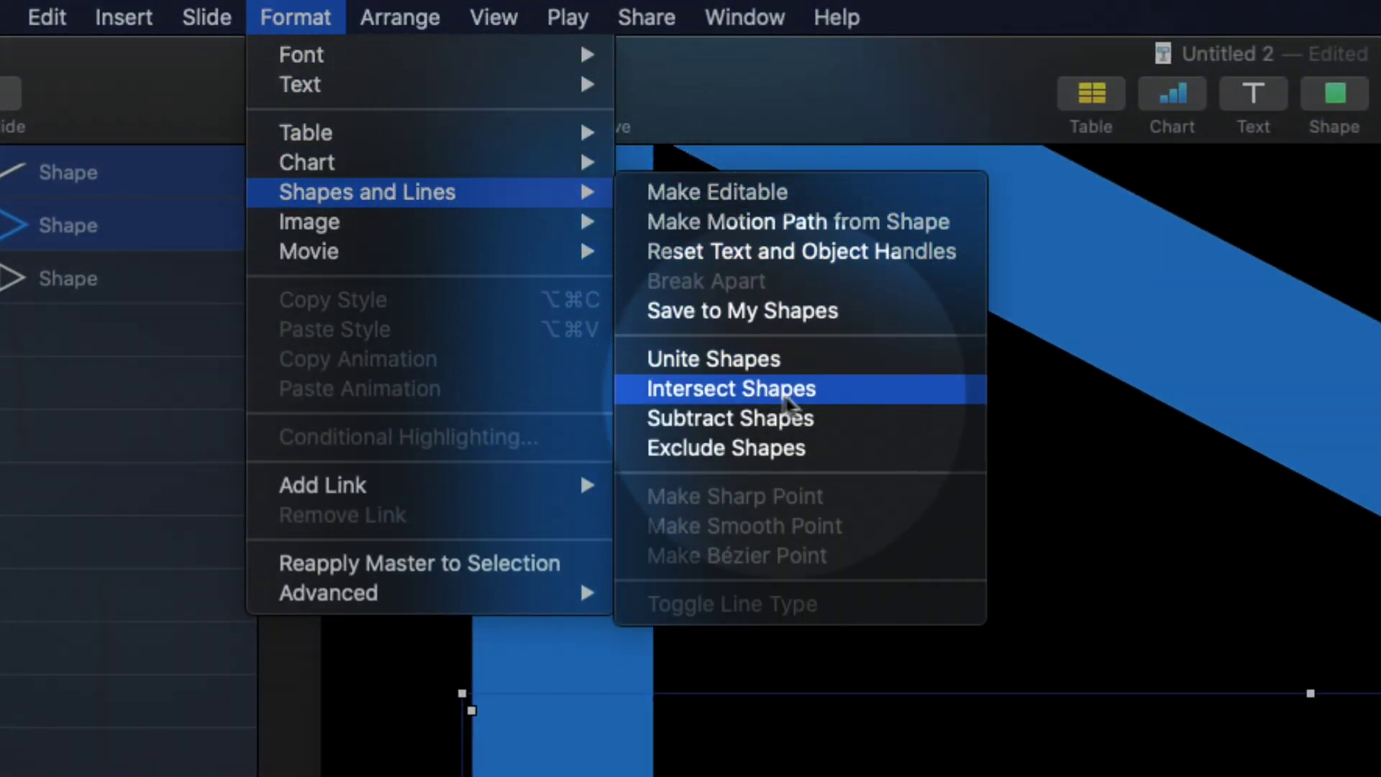
{"action": "left_click", "coordinate": [843, 393]}
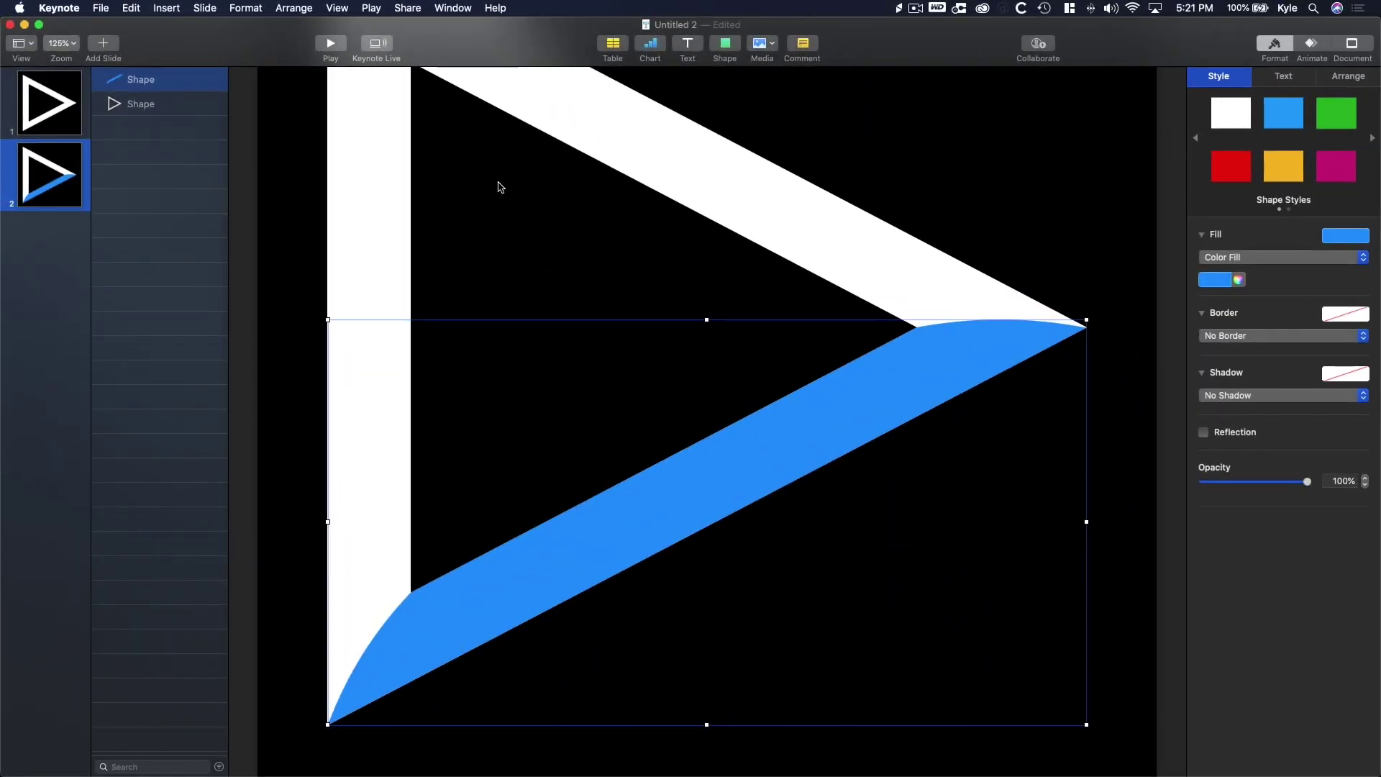
{"action": "left_click", "coordinate": [501, 187]}
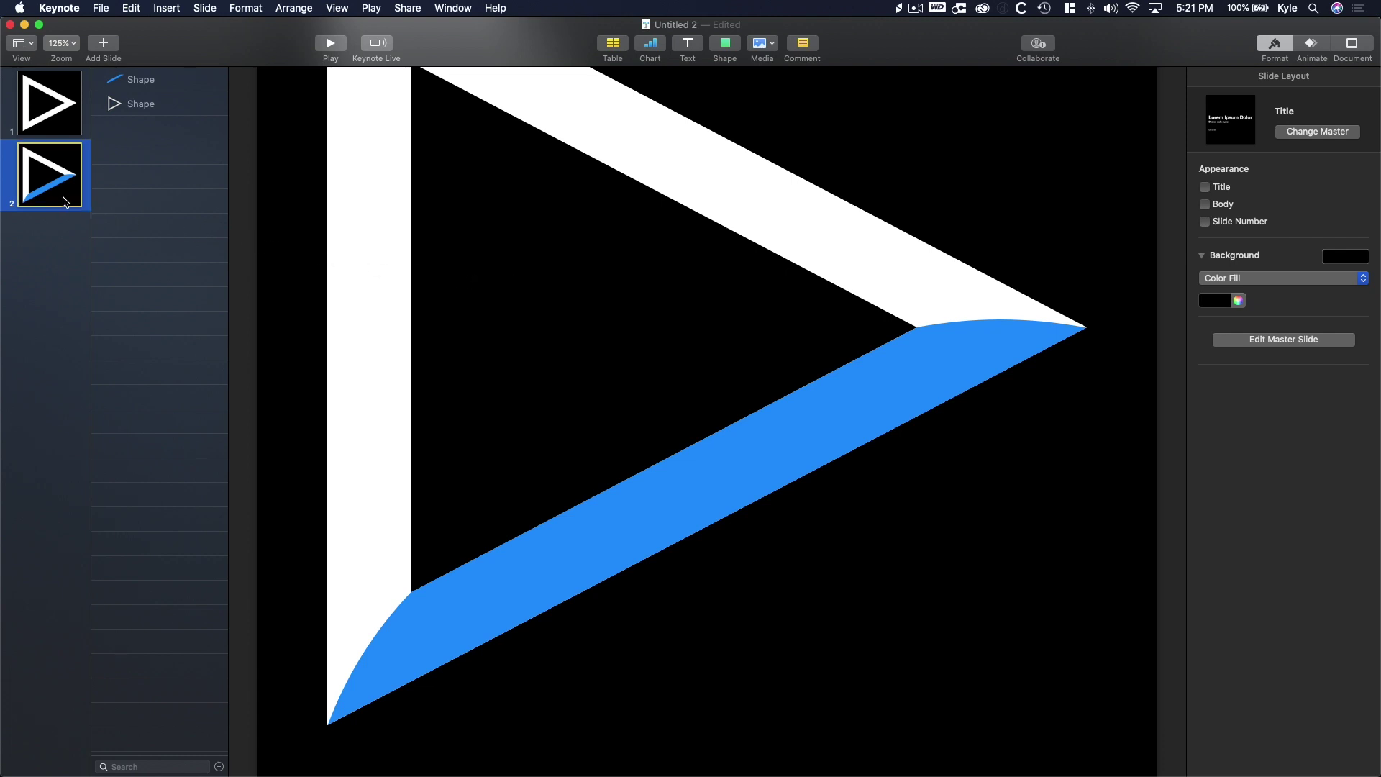
- Duplicate slide 2 and move the blue line down behind the triangle
{"action": "key", "text": "super+d"}
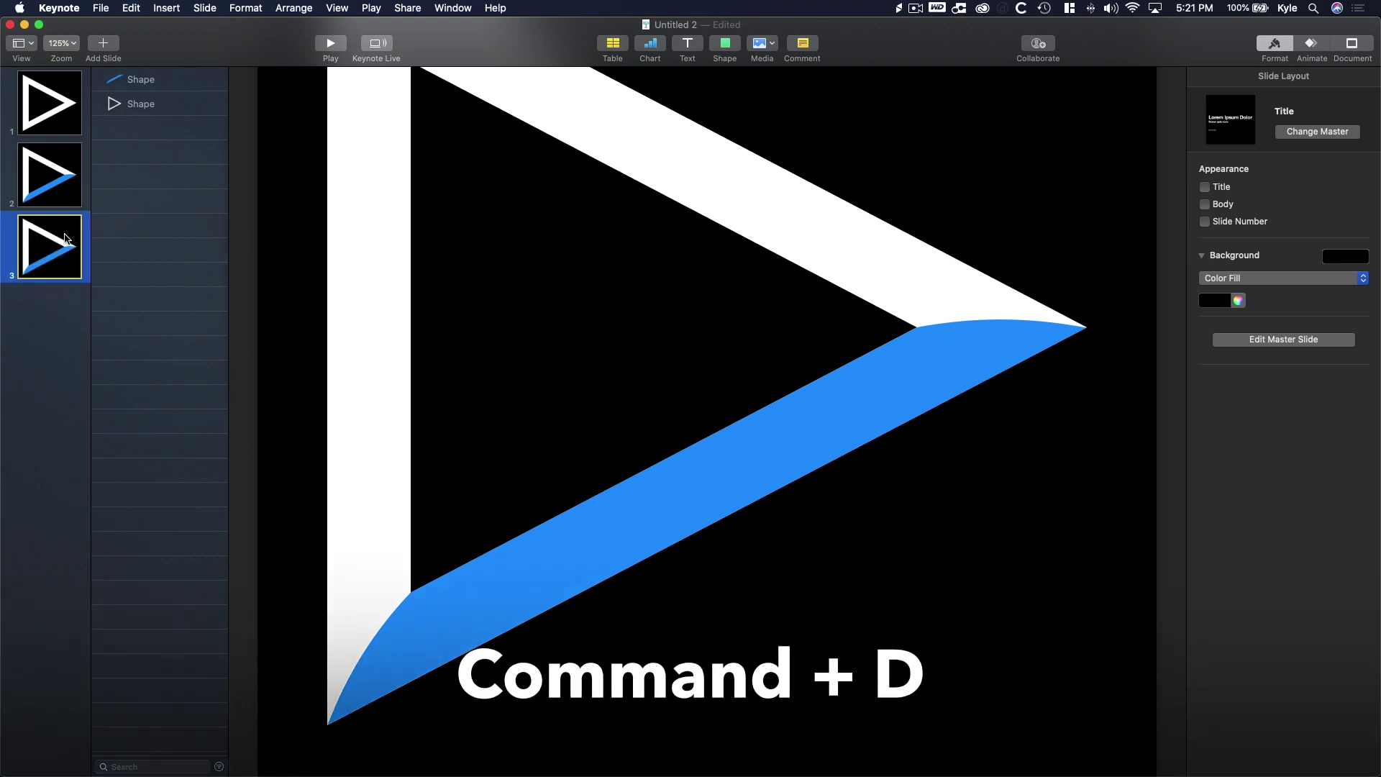
{"action": "scroll", "coordinate": [507, 272], "scroll_direction": "up", "scroll_amount": 5}
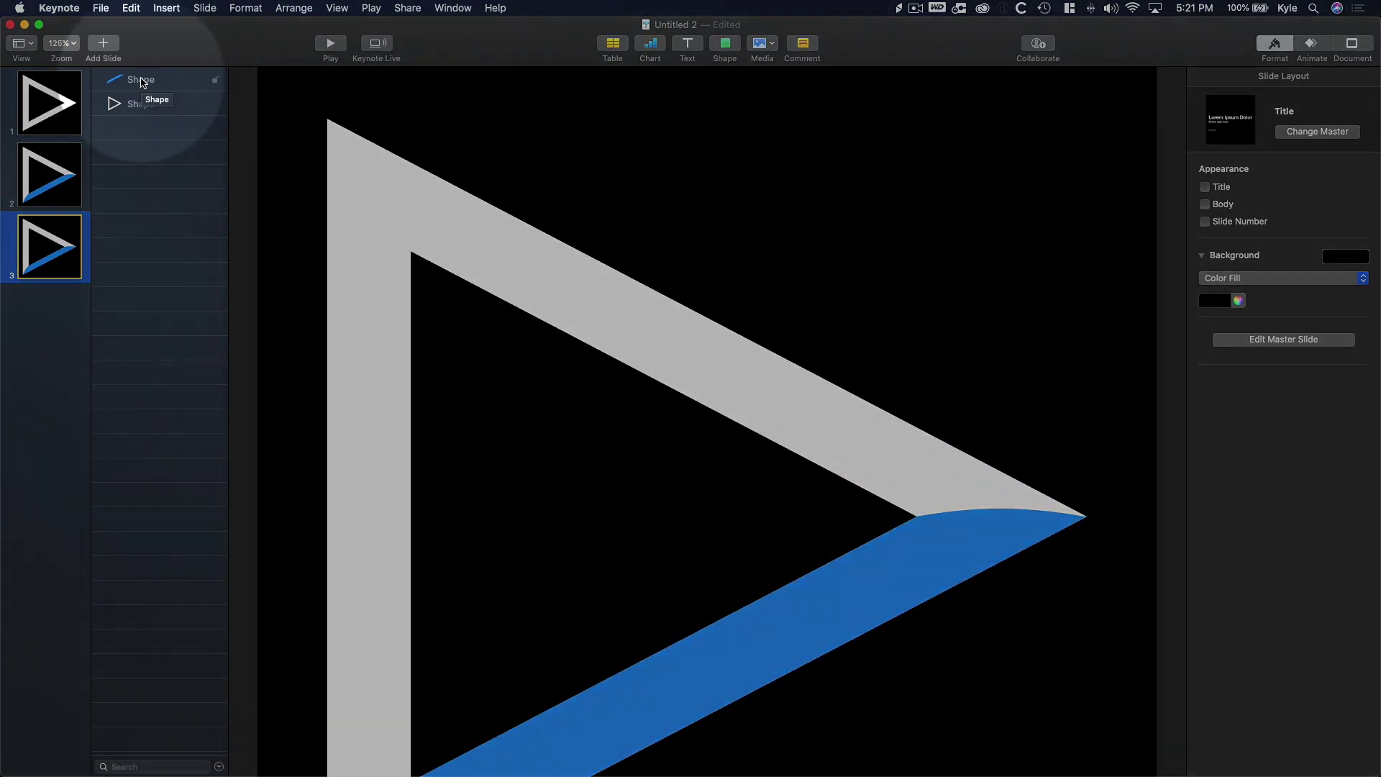
{"action": "mouse_move", "coordinate": [136, 83]}
{"action": "left_mouse_down"}
{"action": "mouse_move", "coordinate": [152, 95]}
{"action": "mouse_move", "coordinate": [146, 117]}
{"action": "left_mouse_up"}
{"action": "left_click", "coordinate": [146, 132]}
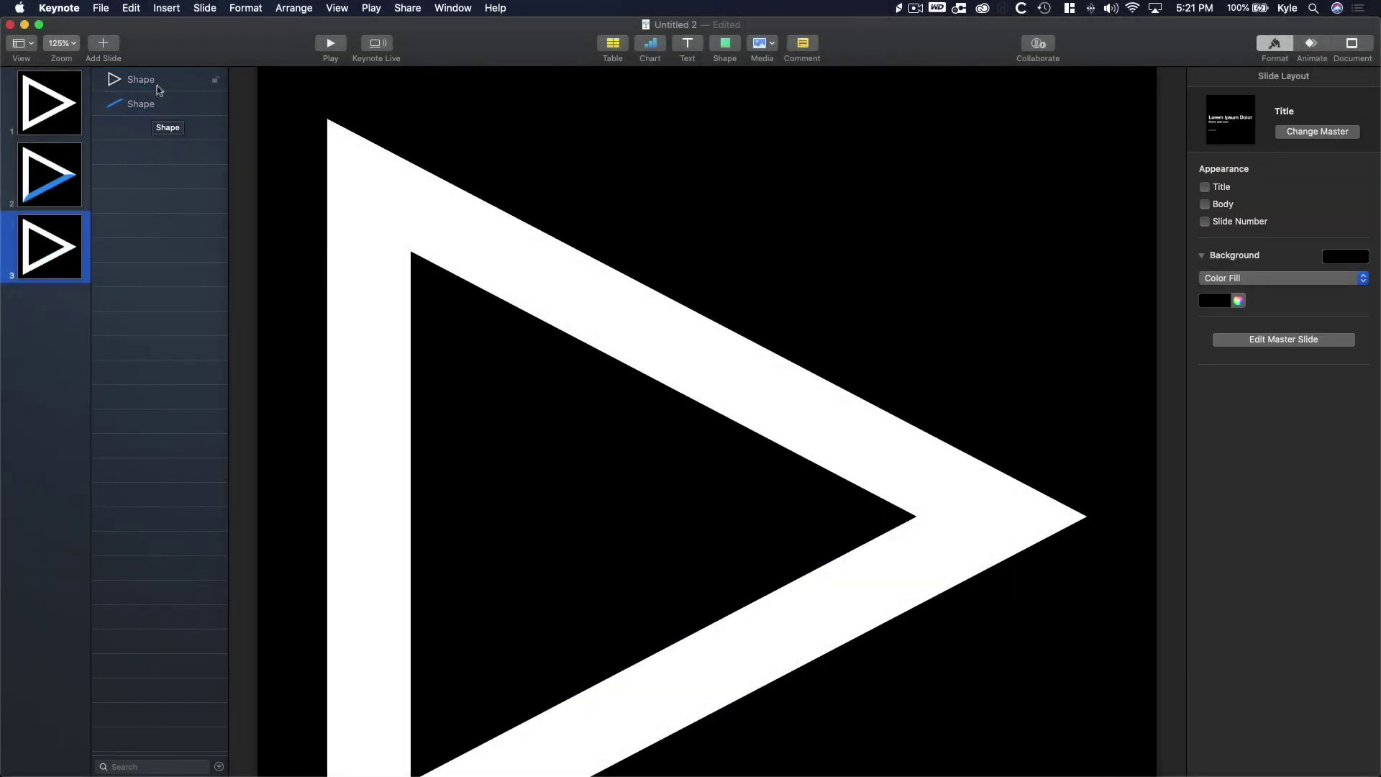
- Duplicate the white triangle, fill the copy Maraschino red, and align it exactly over the original
{"action": "left_click", "coordinate": [450, 245]}
{"action": "key", "text": "super+d"}
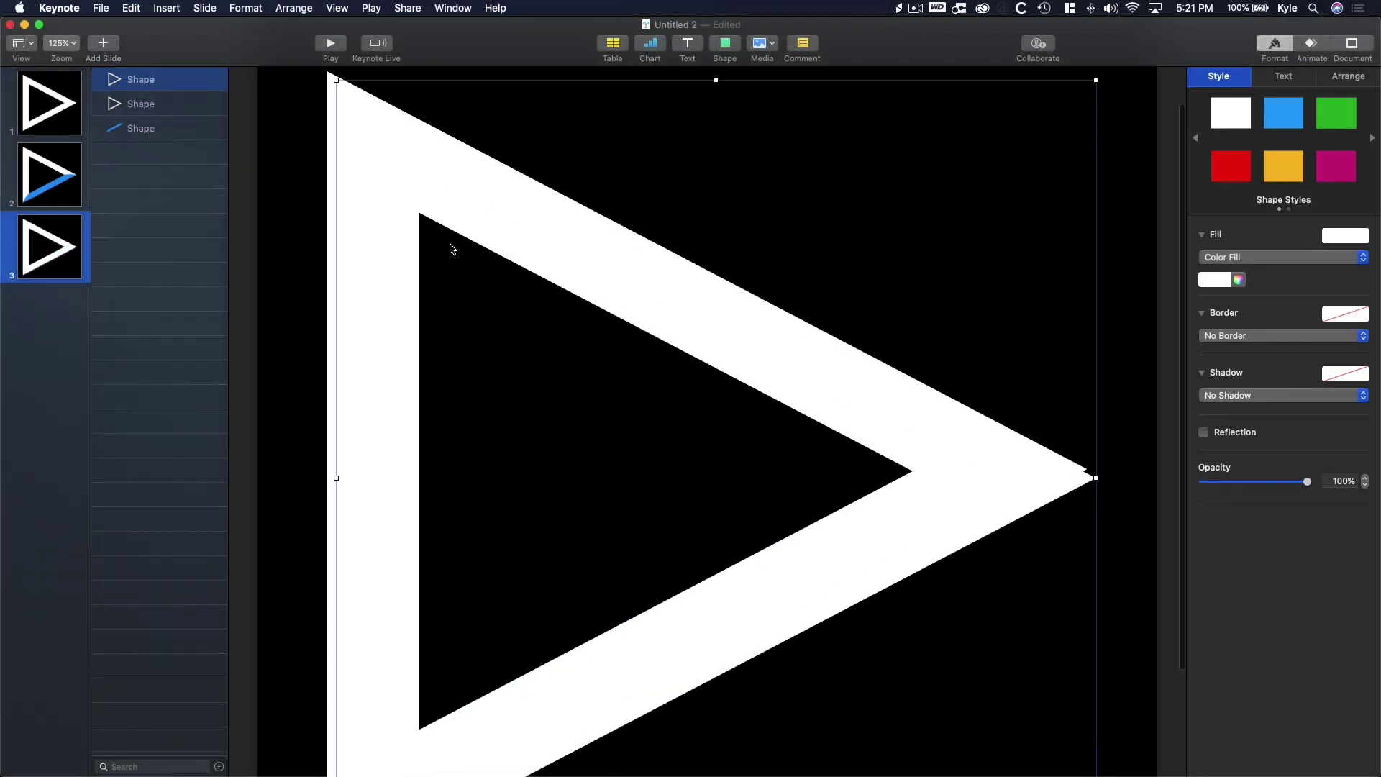
{"action": "left_click", "coordinate": [1238, 280]}
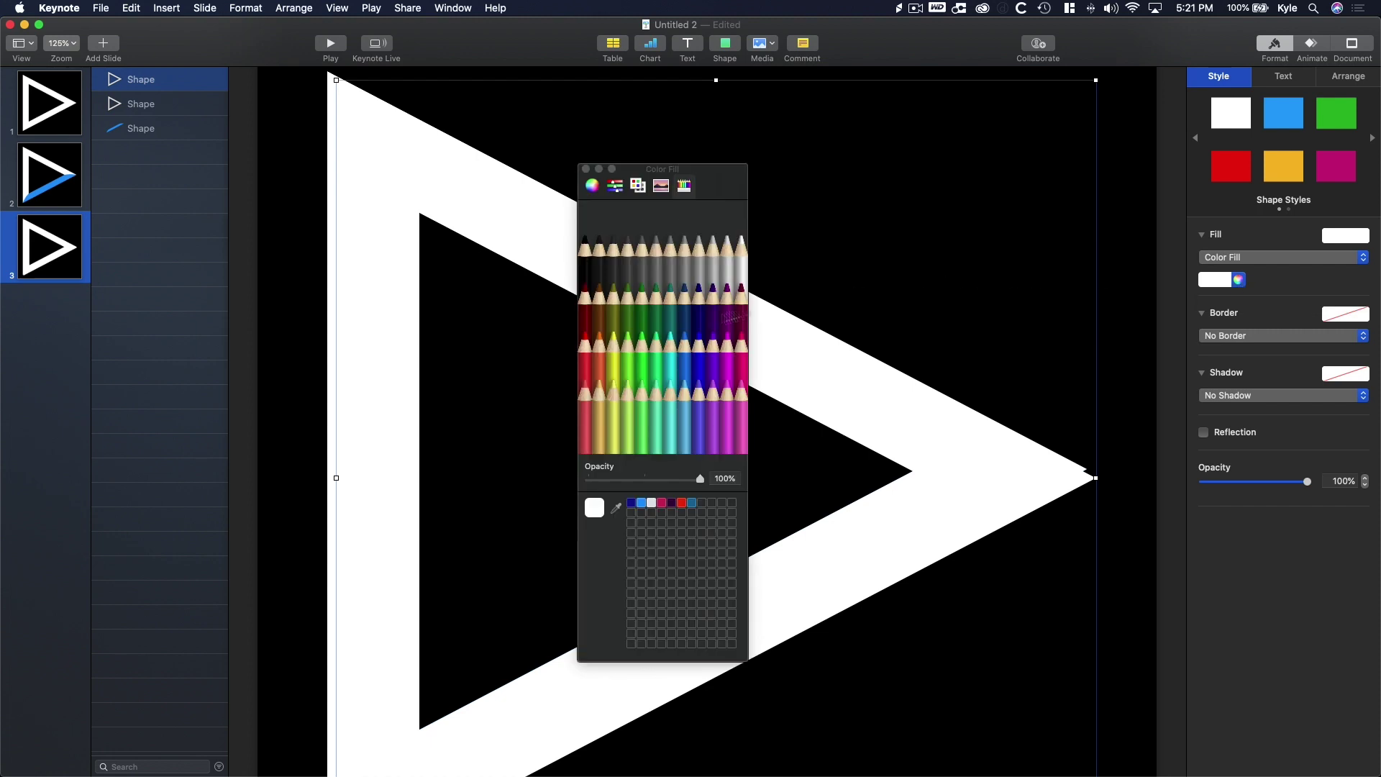
{"action": "left_click", "coordinate": [585, 351]}
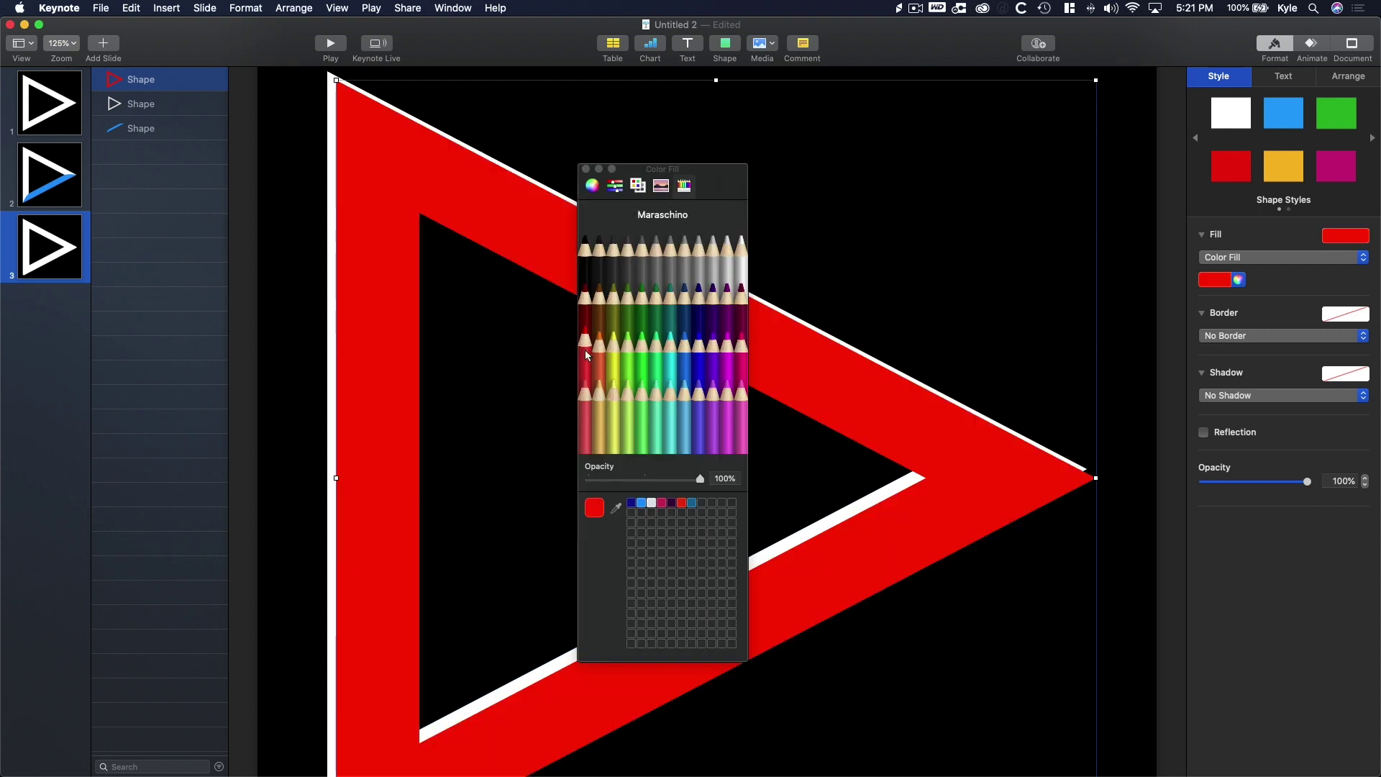
{"action": "left_click", "coordinate": [585, 169]}
{"action": "left_click_drag", "start_coordinate": [601, 268], "coordinate": [594, 259]}
{"action": "left_click", "coordinate": [1144, 196]}
- Switch to the pen tool for drawing a freeform shape
{"action": "left_click", "coordinate": [725, 45]}
{"action": "left_click", "coordinate": [868, 74]}
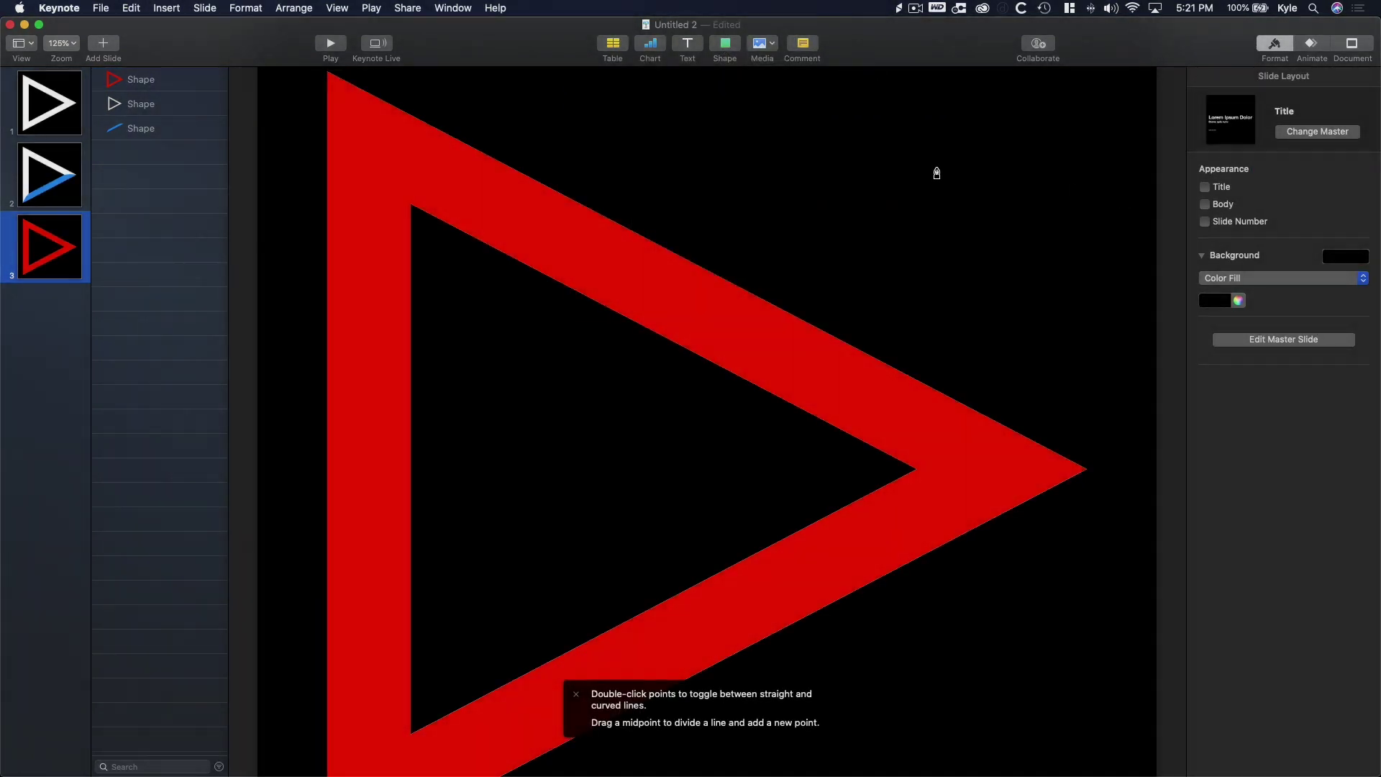
{"action": "scroll", "coordinate": [935, 178], "scroll_direction": "up", "scroll_amount": 2}
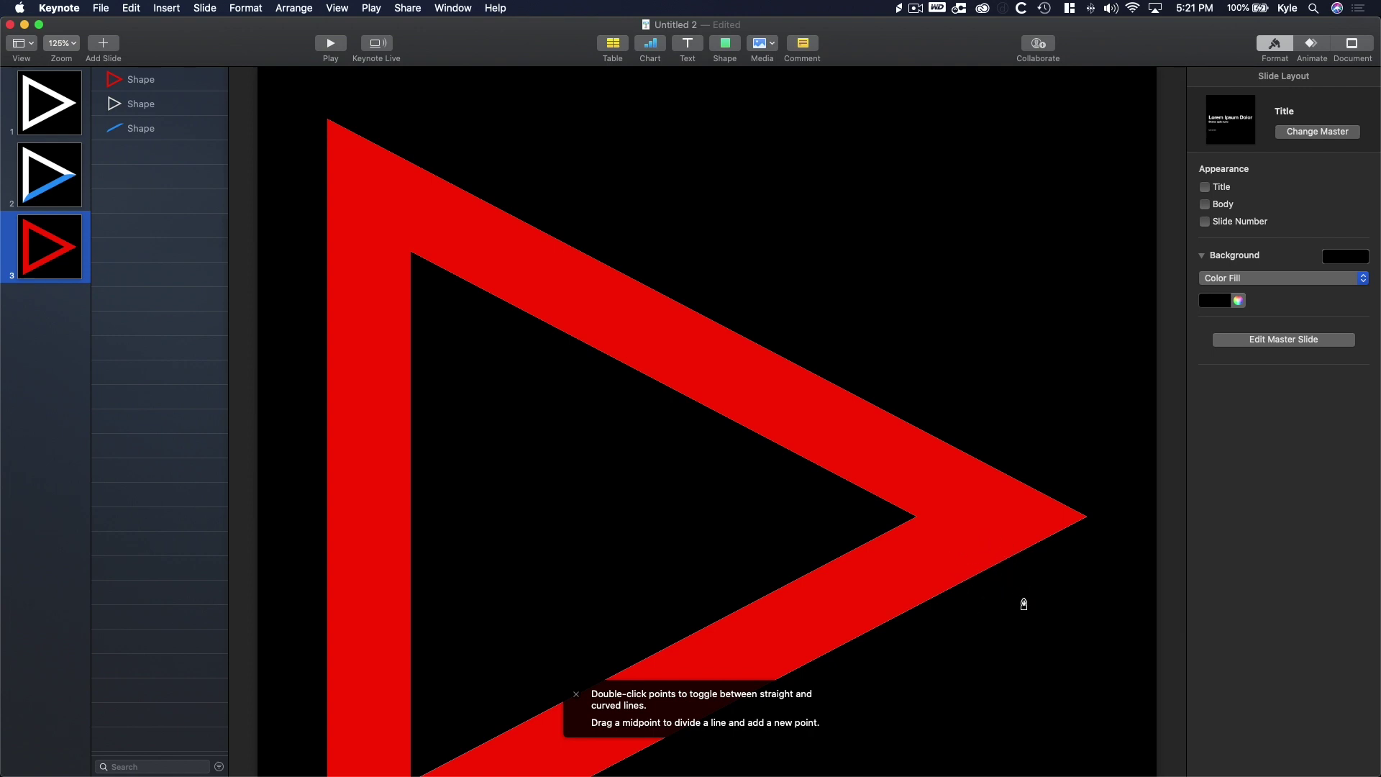
- Draw a closed outline along the triangle's top side, curving the inner top-left corner, and refine its points
{"action": "left_click", "coordinate": [987, 596]}
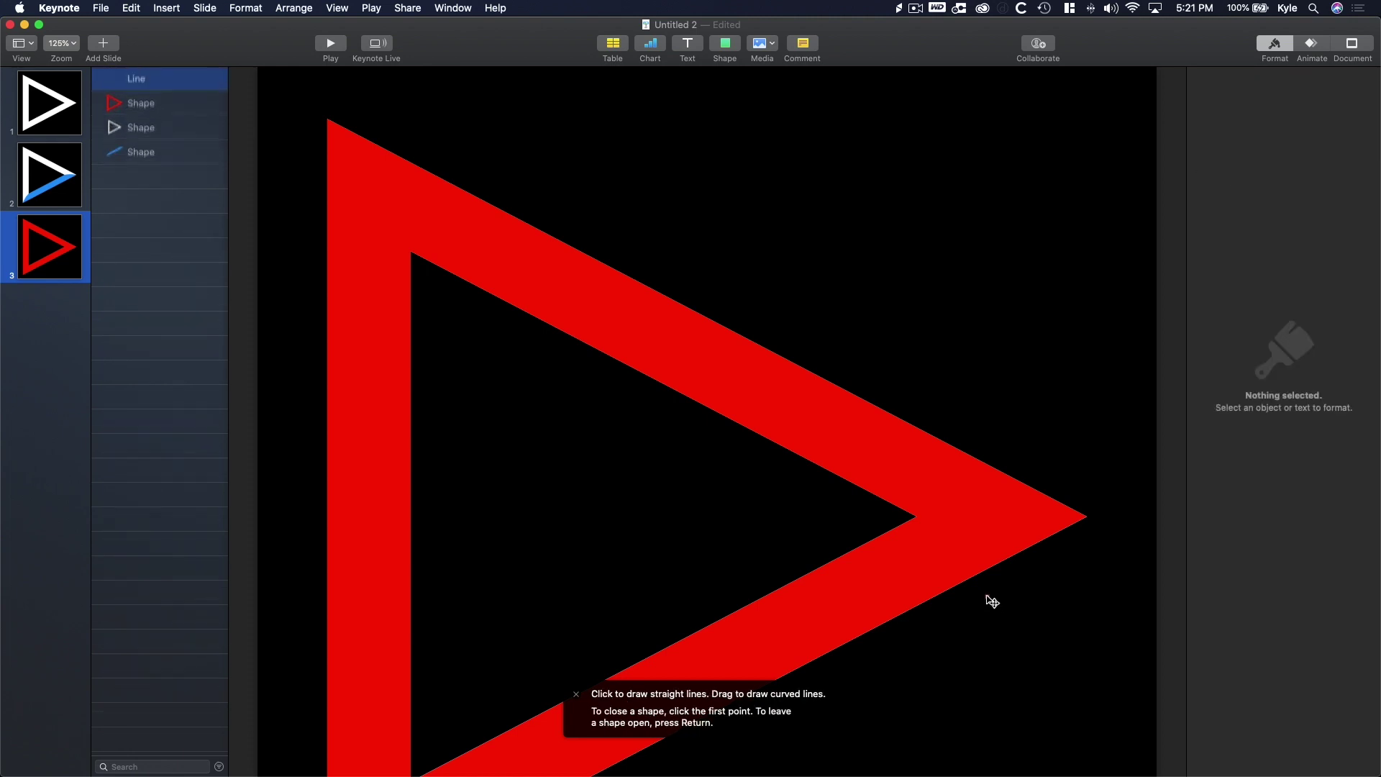
{"action": "left_click", "coordinate": [1128, 520]}
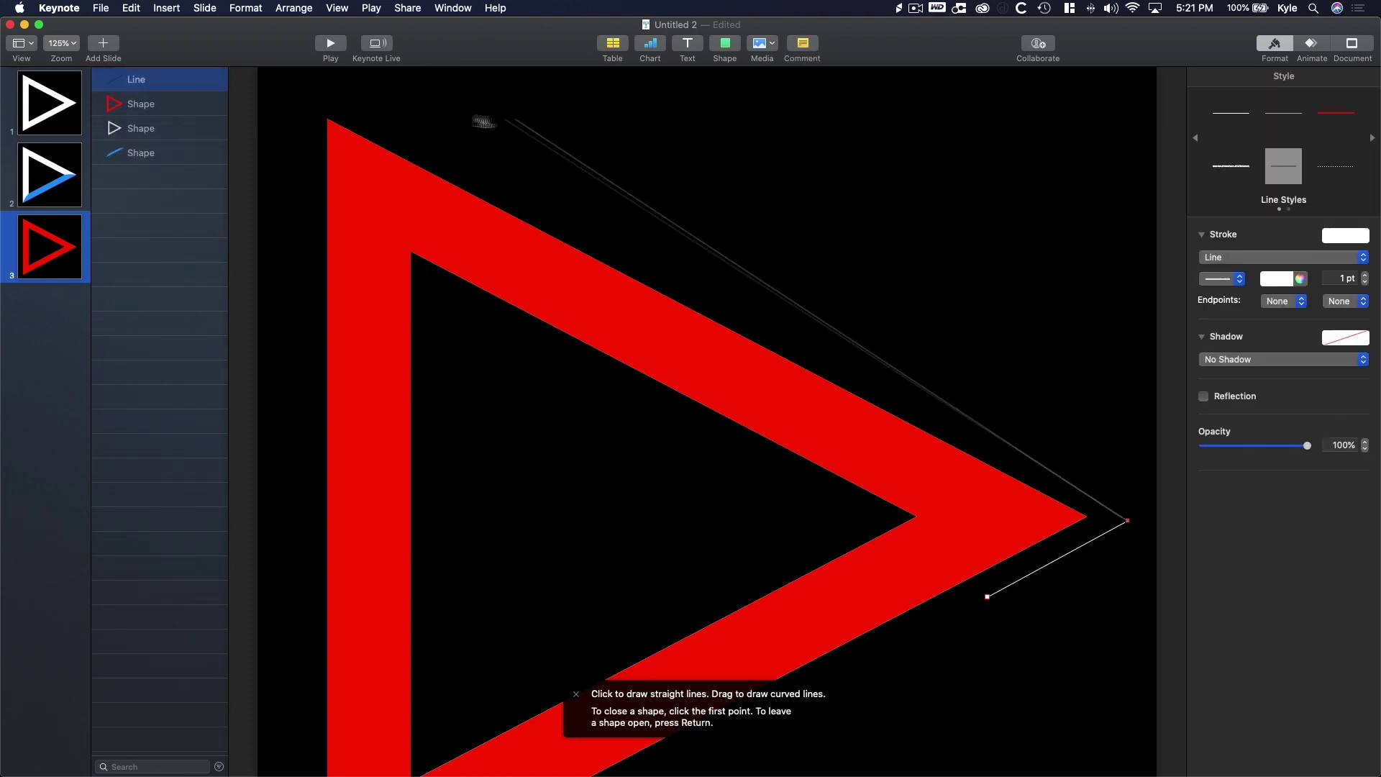
{"action": "left_click", "coordinate": [312, 94]}
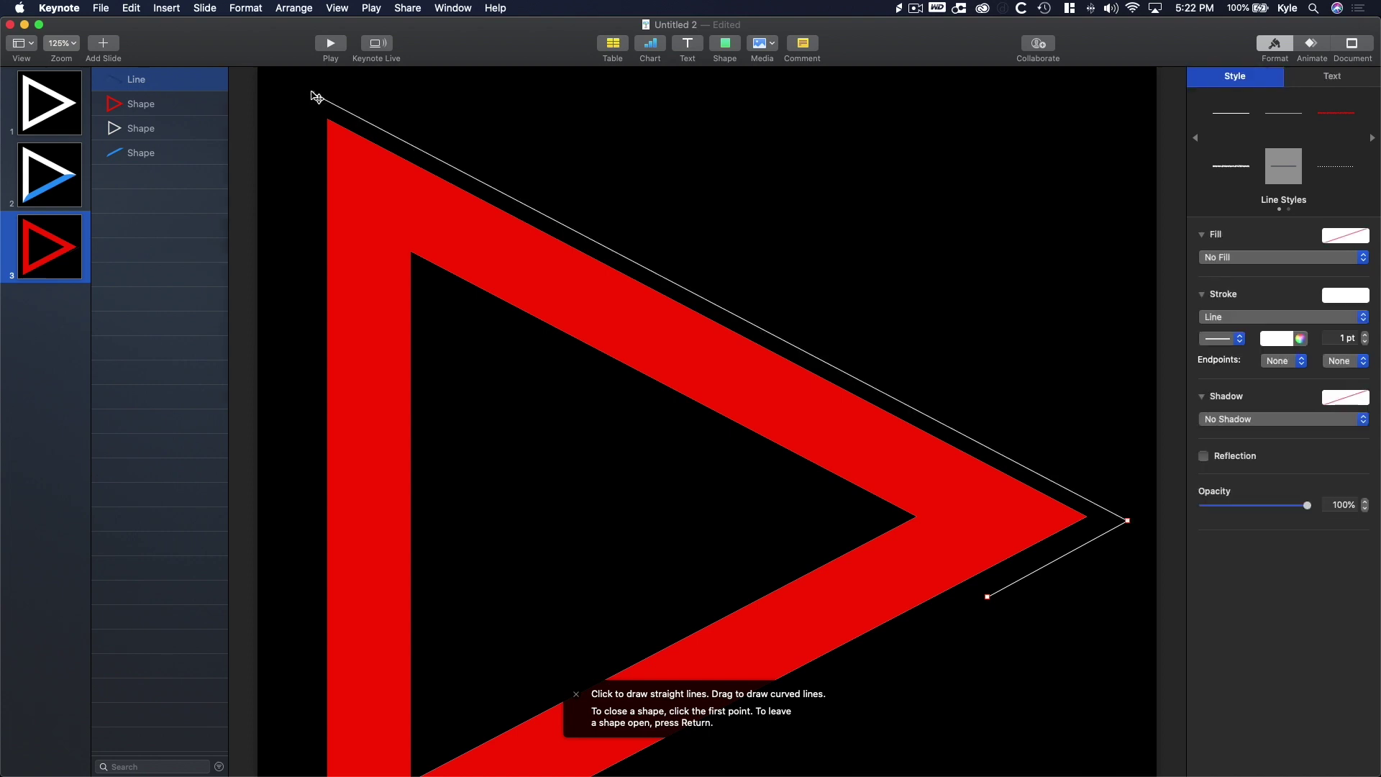
{"action": "left_click_drag", "start_coordinate": [430, 287], "coordinate": [447, 292]}
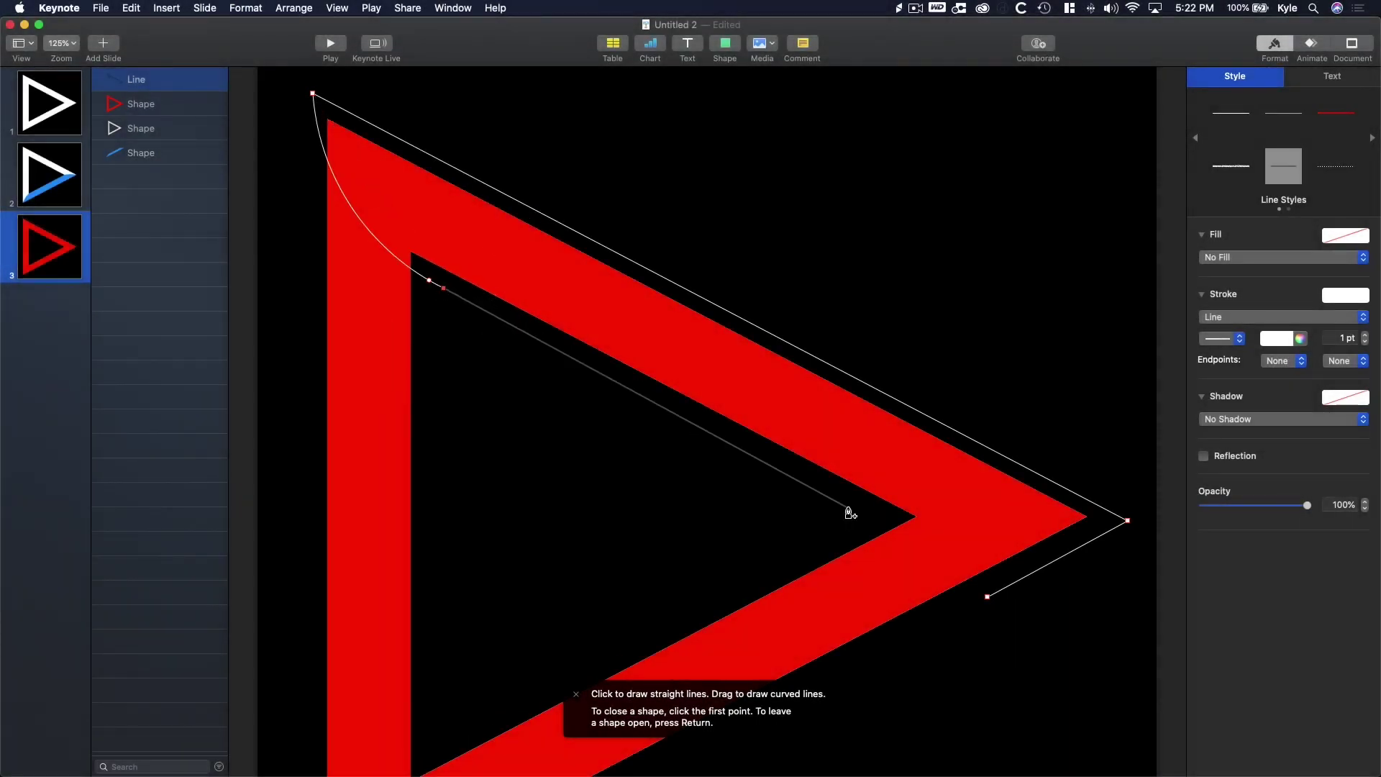
{"action": "left_click", "coordinate": [988, 598]}
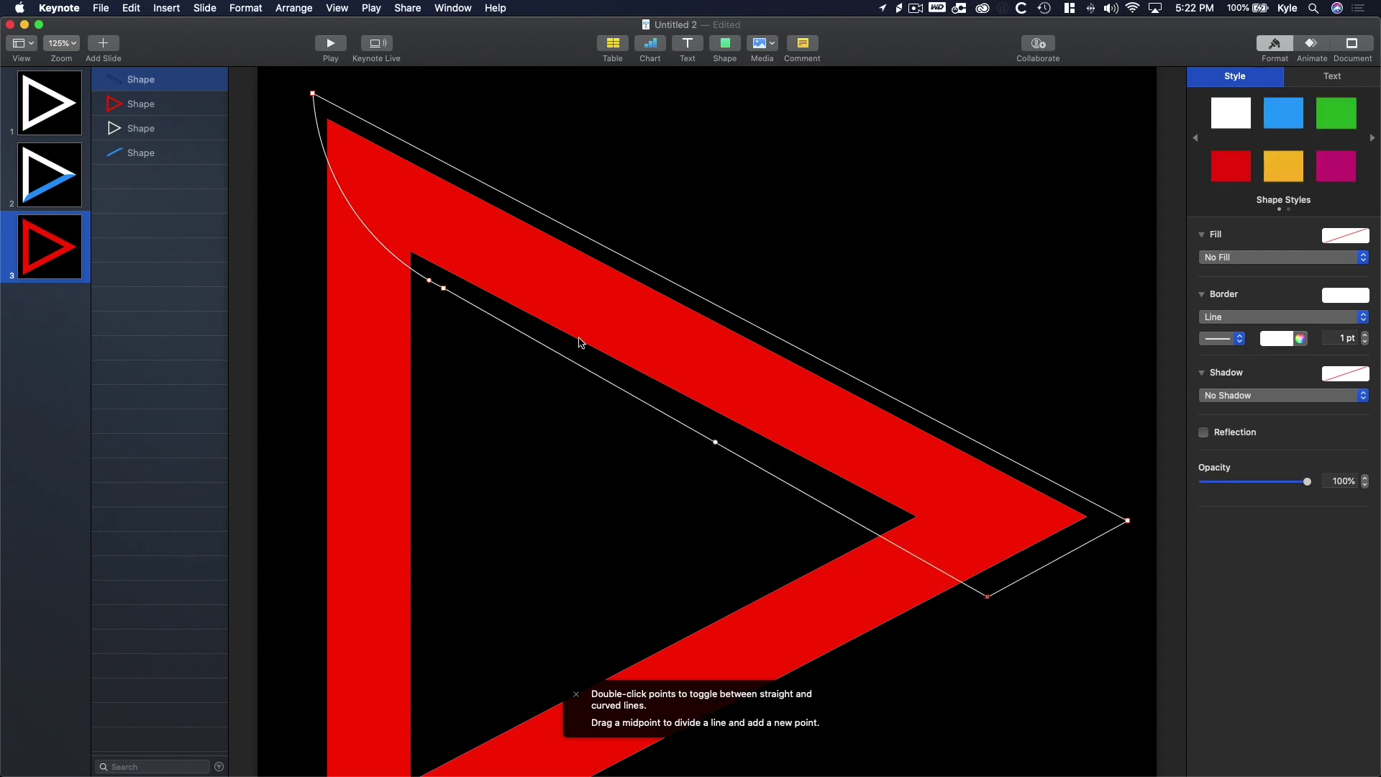
{"action": "left_click_drag", "start_coordinate": [443, 288], "coordinate": [422, 263]}
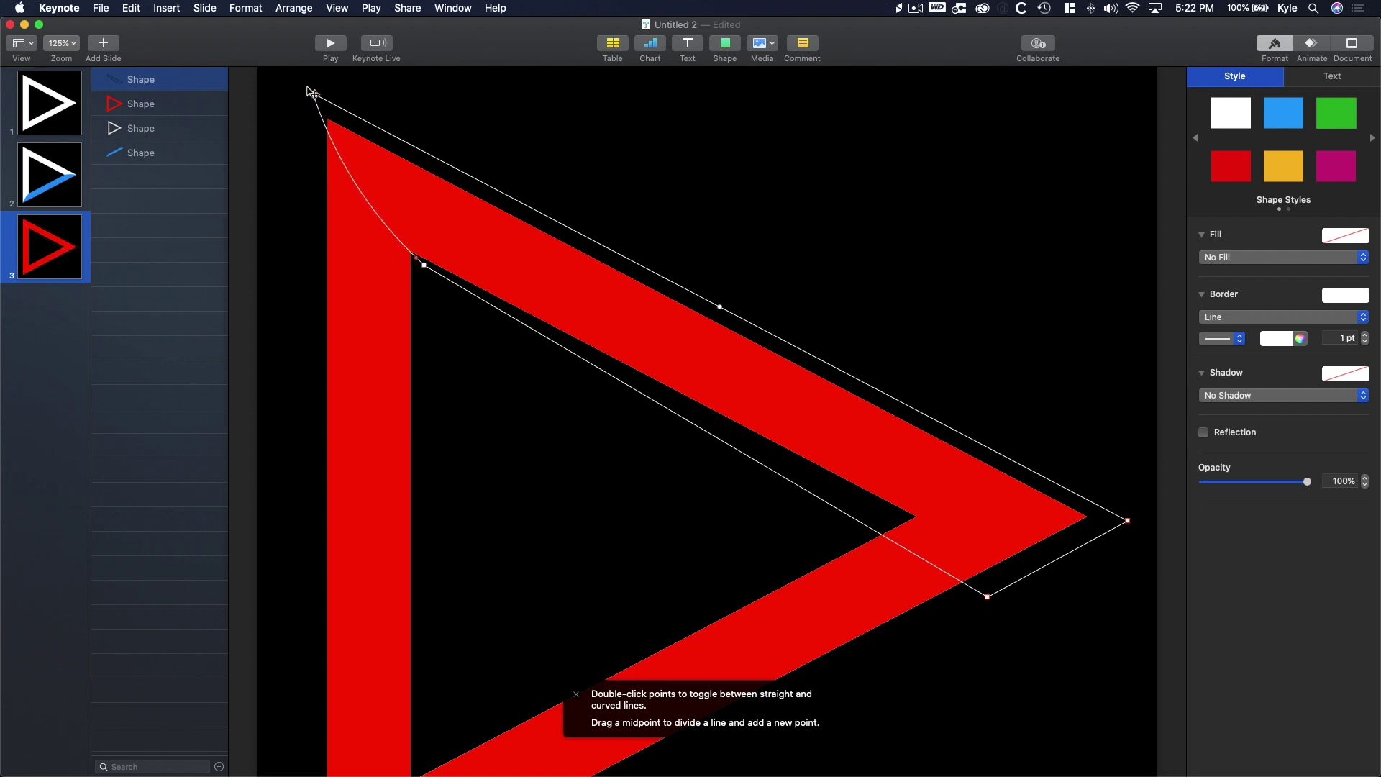
{"action": "left_click_drag", "start_coordinate": [312, 93], "coordinate": [320, 95]}
{"action": "left_click_drag", "start_coordinate": [991, 601], "coordinate": [1016, 581]}
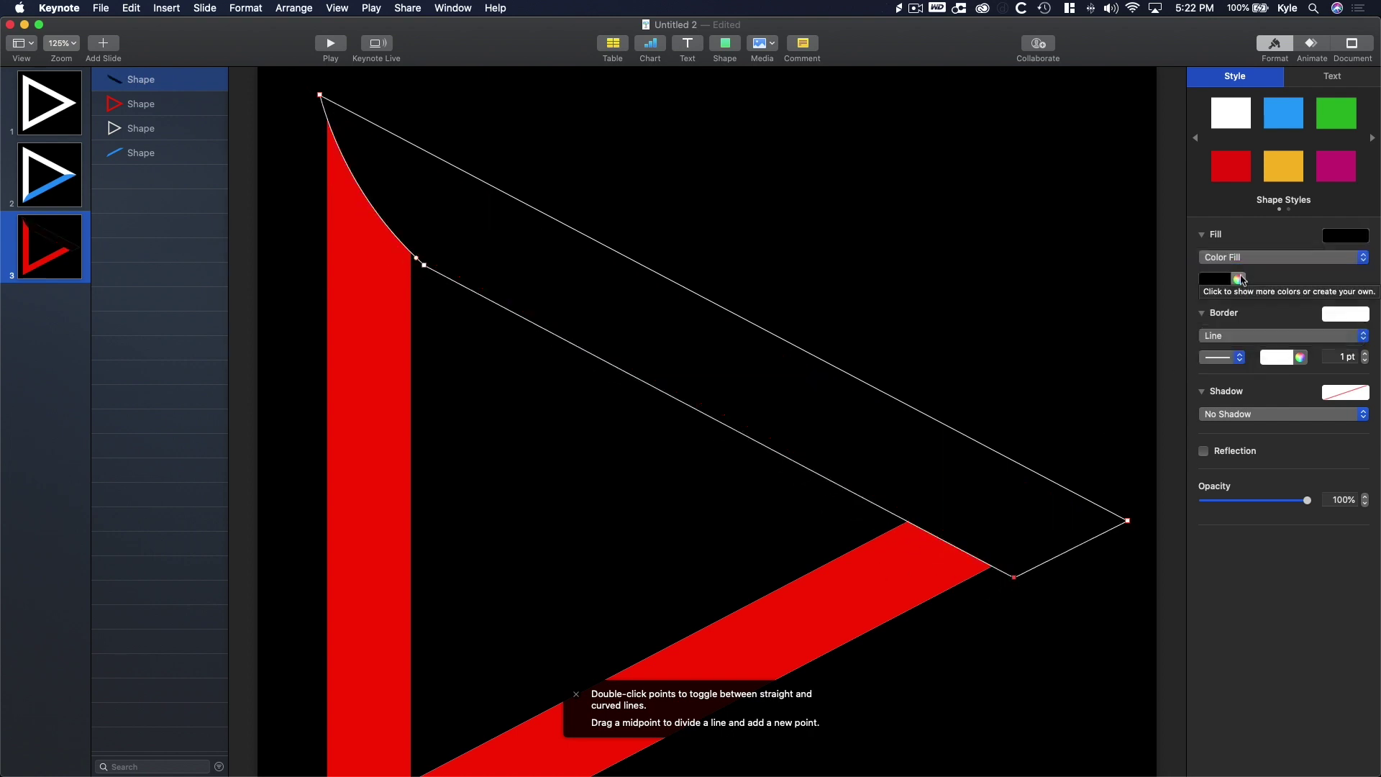
- Fill the new band white, then select it together with the red triangle
{"action": "left_click", "coordinate": [1240, 280]}
{"action": "left_click", "coordinate": [725, 244]}
{"action": "left_click", "coordinate": [586, 169]}
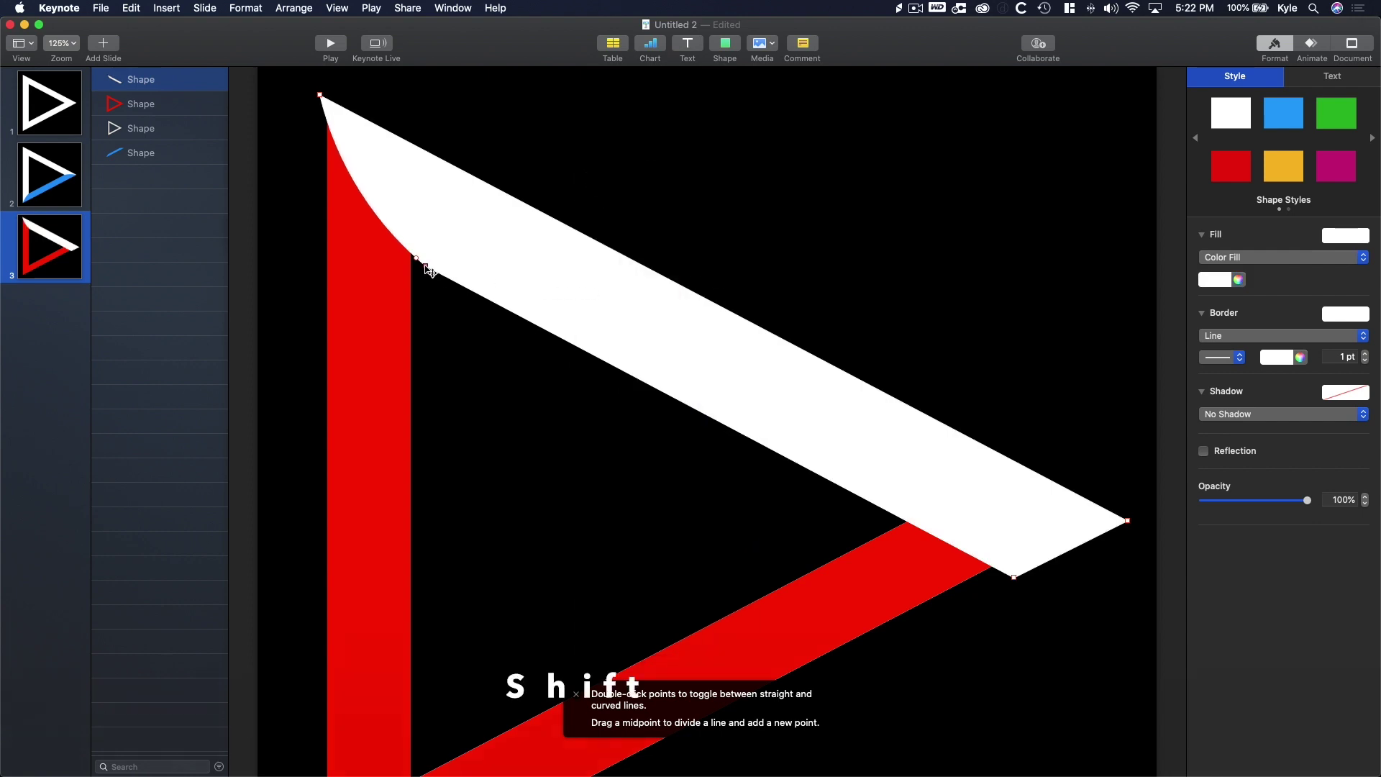
{"action": "key", "text": "Return"}
{"action": "left_click", "coordinate": [300, 144]}
{"action": "left_click", "coordinate": [405, 194]}
{"action": "left_click", "coordinate": [343, 645], "text": "shift"}
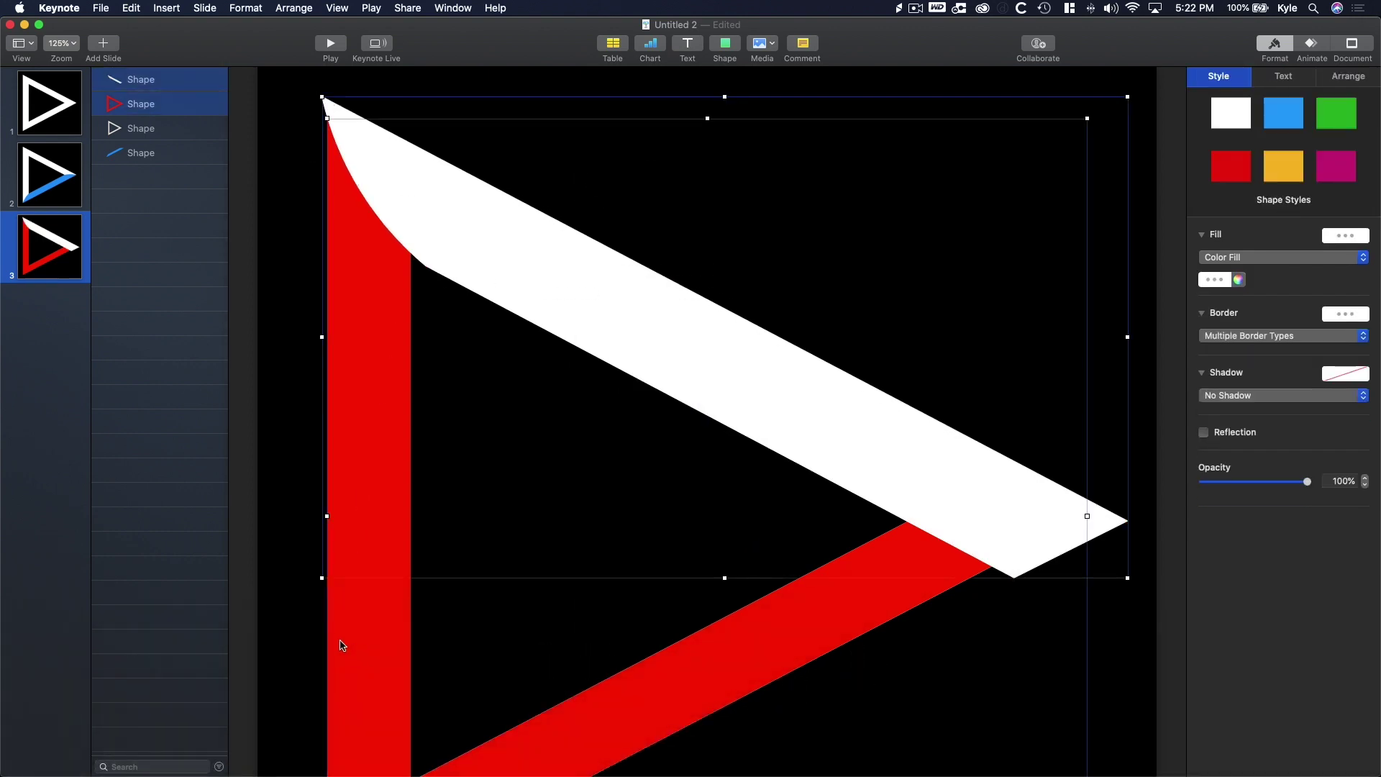
- Try Intersect Shapes on the band and red triangle, then undo it
{"action": "left_click", "coordinate": [245, 7]}
{"action": "mouse_move", "coordinate": [317, 88]}
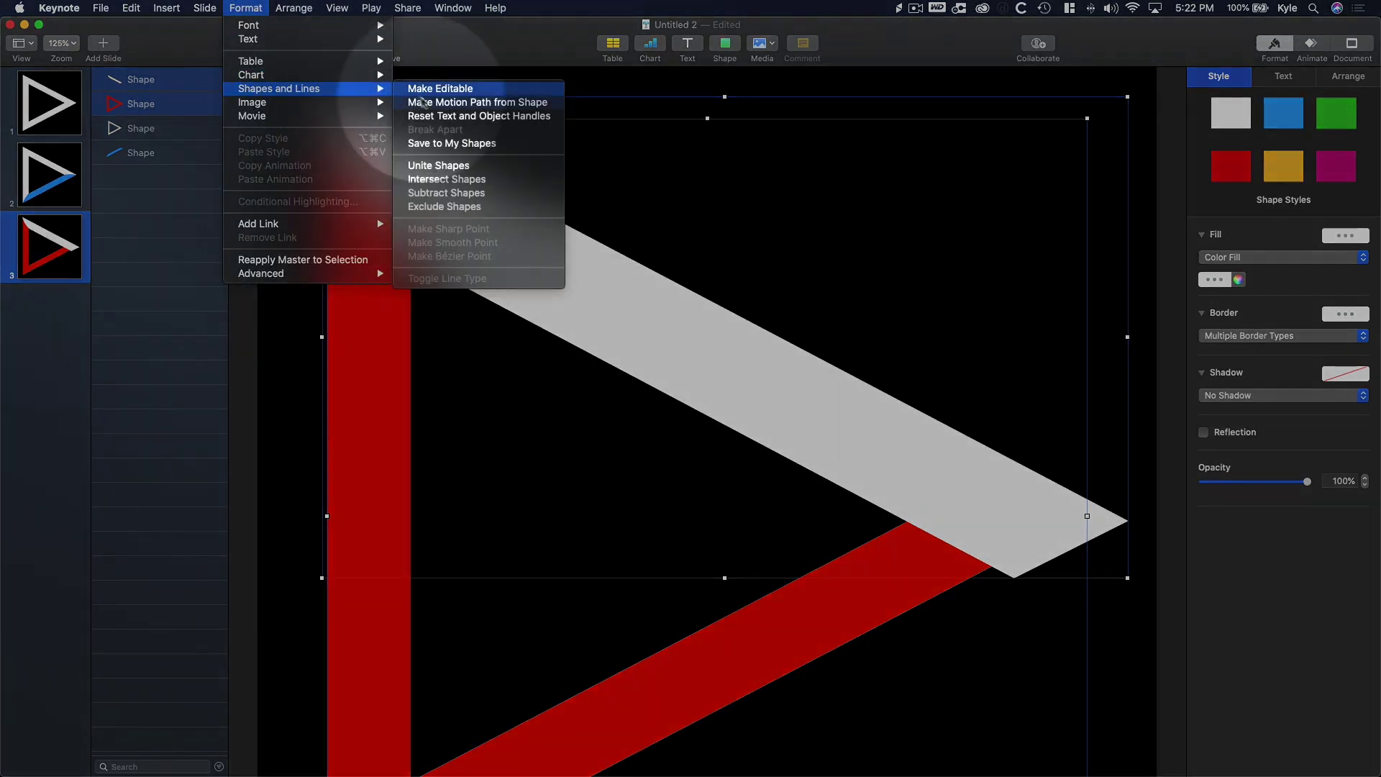
{"action": "left_click", "coordinate": [442, 180]}
{"action": "left_click", "coordinate": [306, 214]}
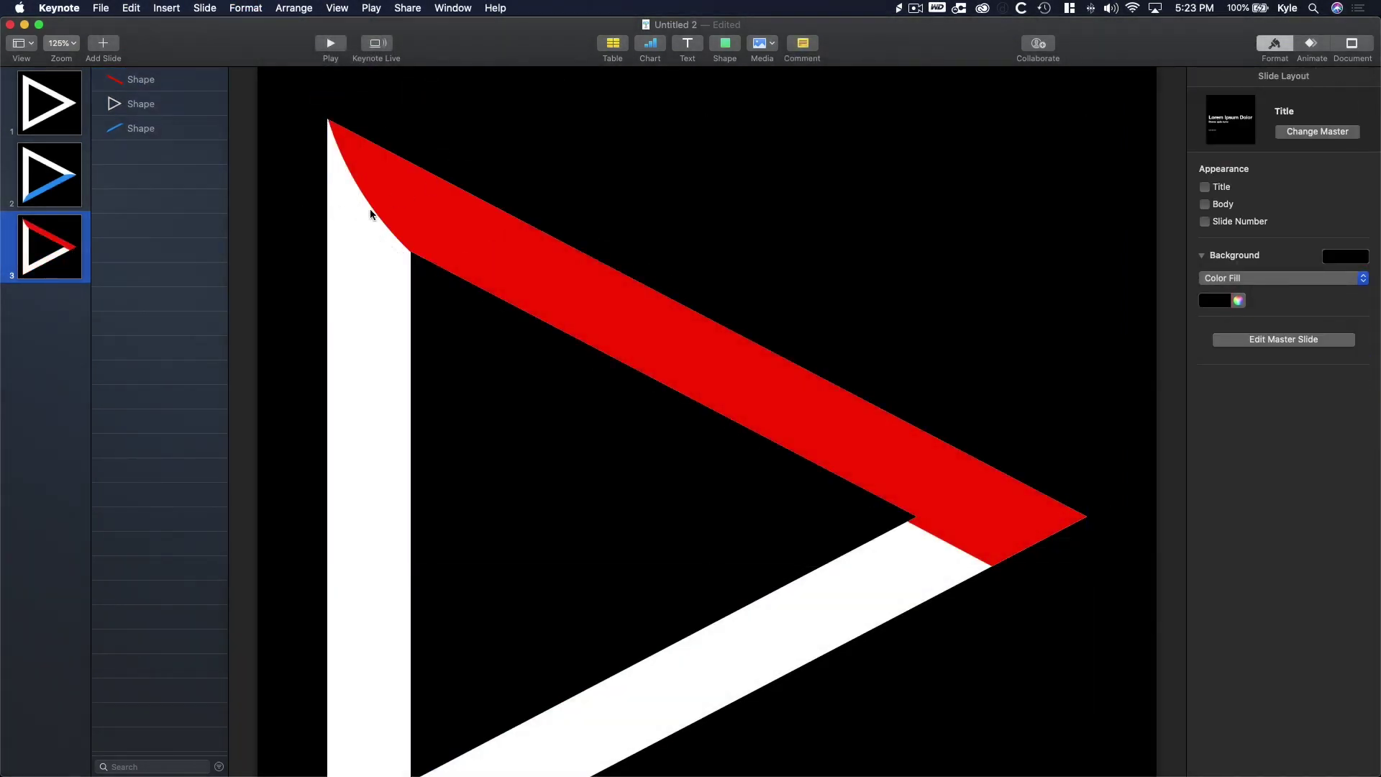
{"action": "key", "text": "super+z"}
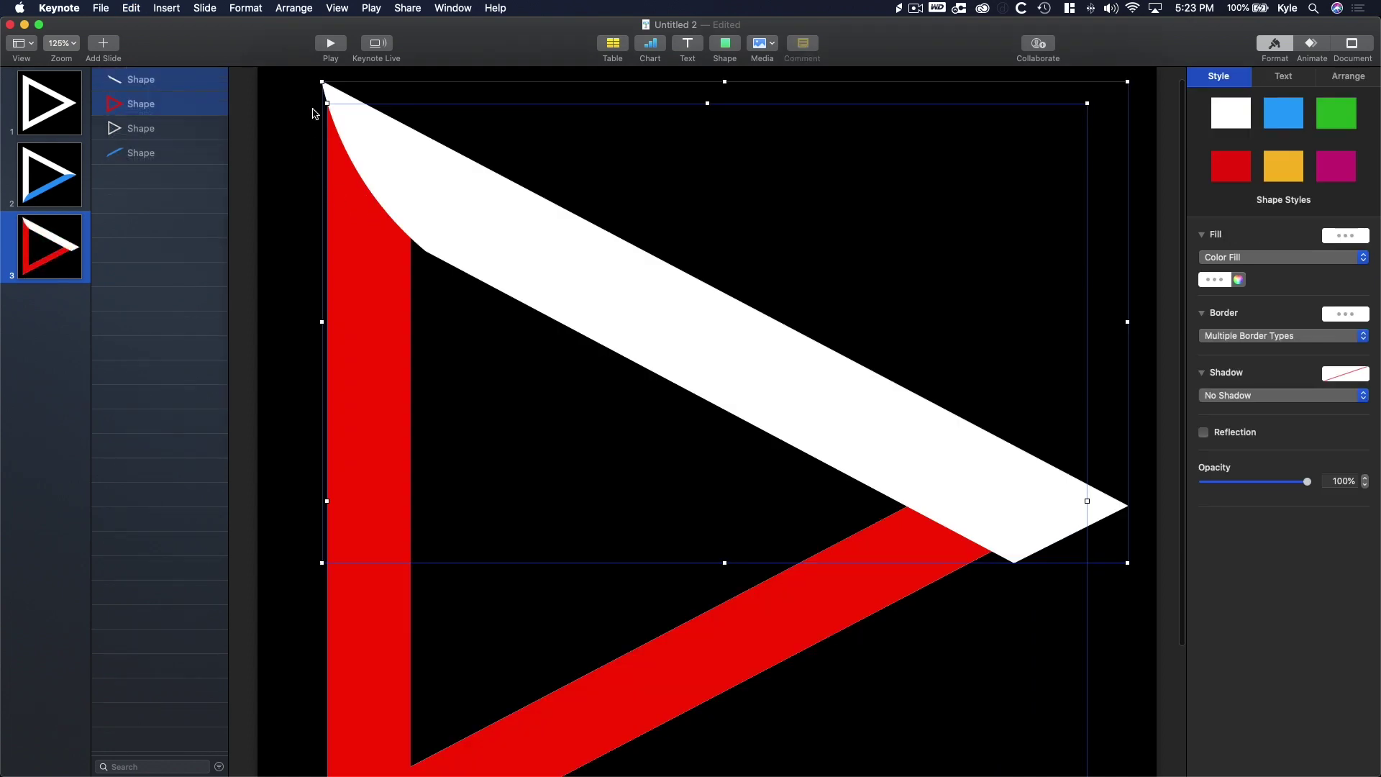
- Nudge the white band's top point onto the triangle's top-left corner
{"action": "left_click", "coordinate": [315, 113]}
{"action": "double_click", "coordinate": [325, 90]}
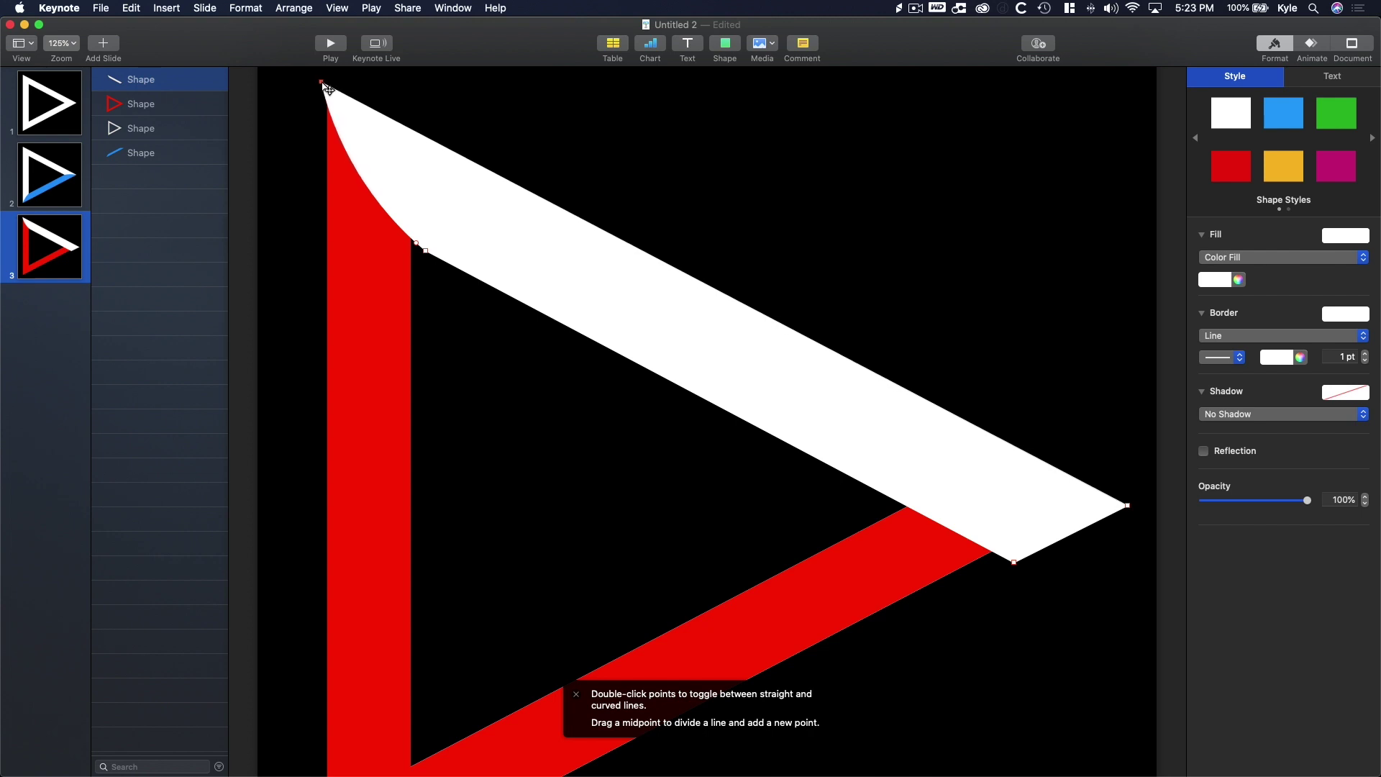
{"action": "left_click_drag", "start_coordinate": [327, 89], "coordinate": [330, 95]}
{"action": "left_click", "coordinate": [293, 139]}
- Intersect the white band with the red triangle, leaving a red top arm with a curved end
{"action": "left_click", "coordinate": [435, 173]}
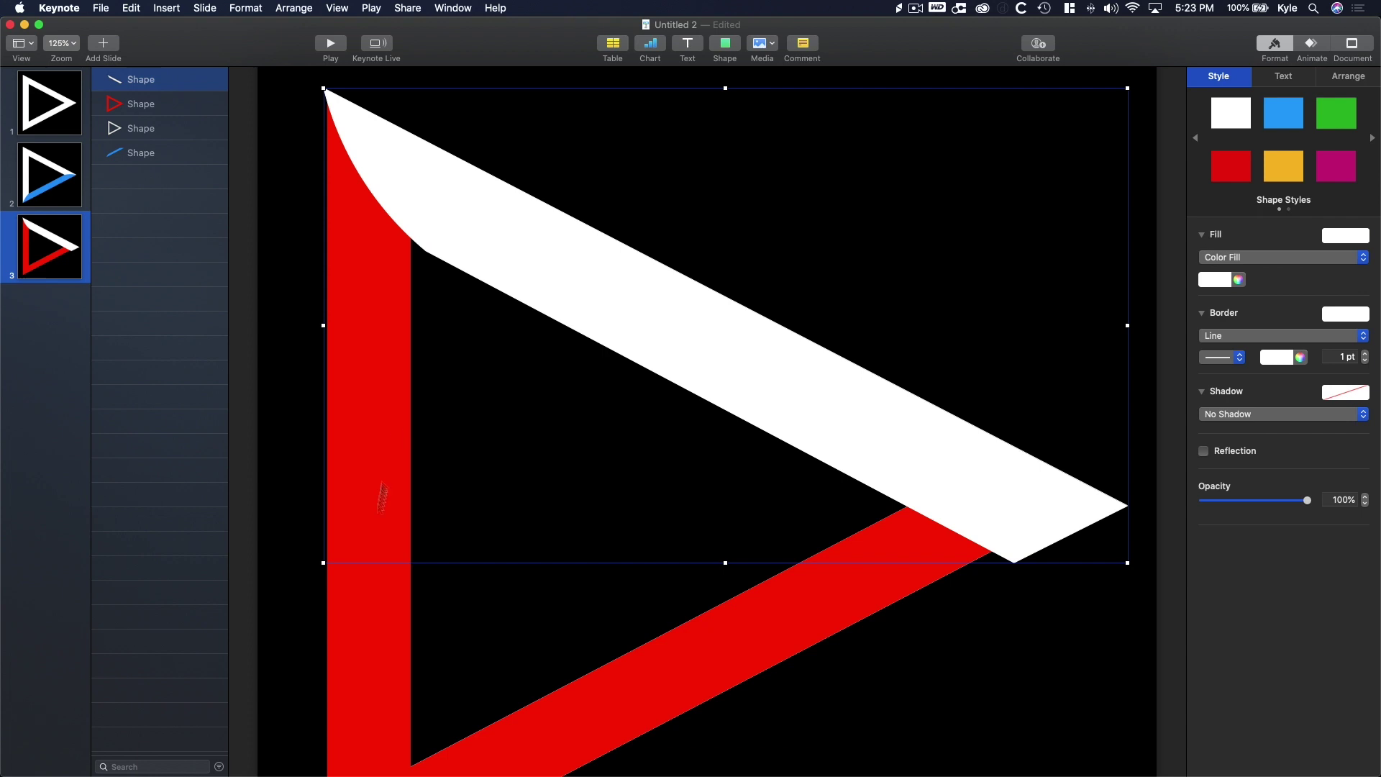
{"action": "left_click", "coordinate": [396, 679], "text": "shift"}
{"action": "left_click", "coordinate": [241, 8]}
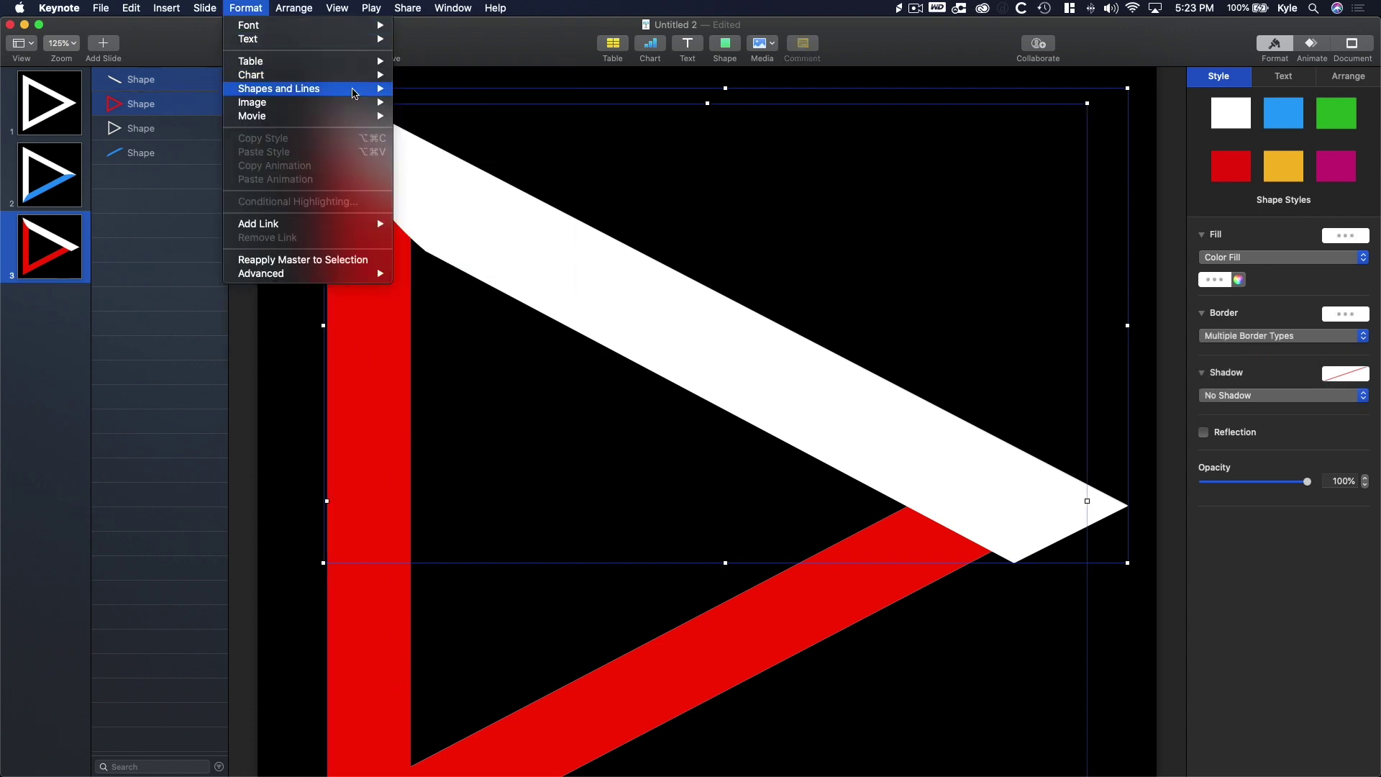
{"action": "mouse_move", "coordinate": [368, 89]}
{"action": "left_click", "coordinate": [461, 182]}
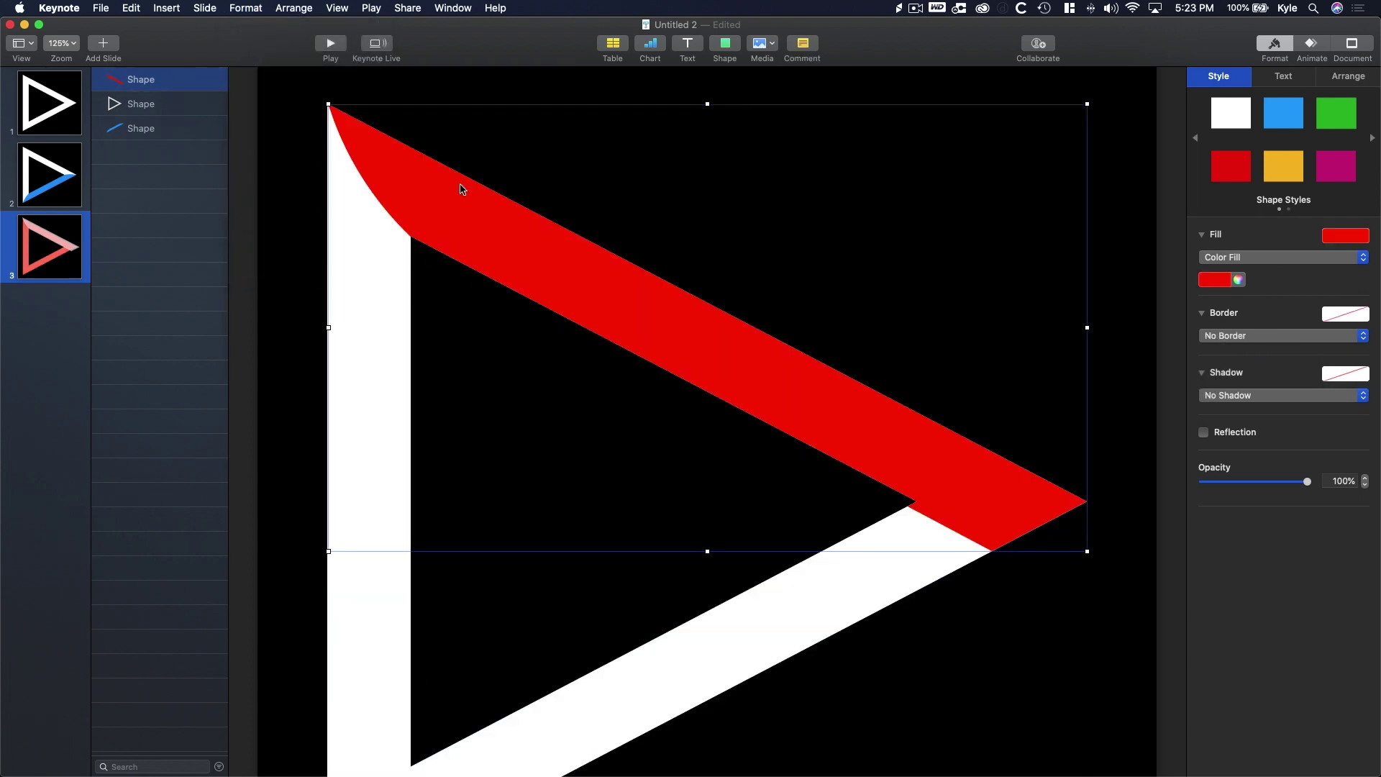
{"action": "left_click", "coordinate": [321, 335]}
{"action": "left_click", "coordinate": [71, 281]}
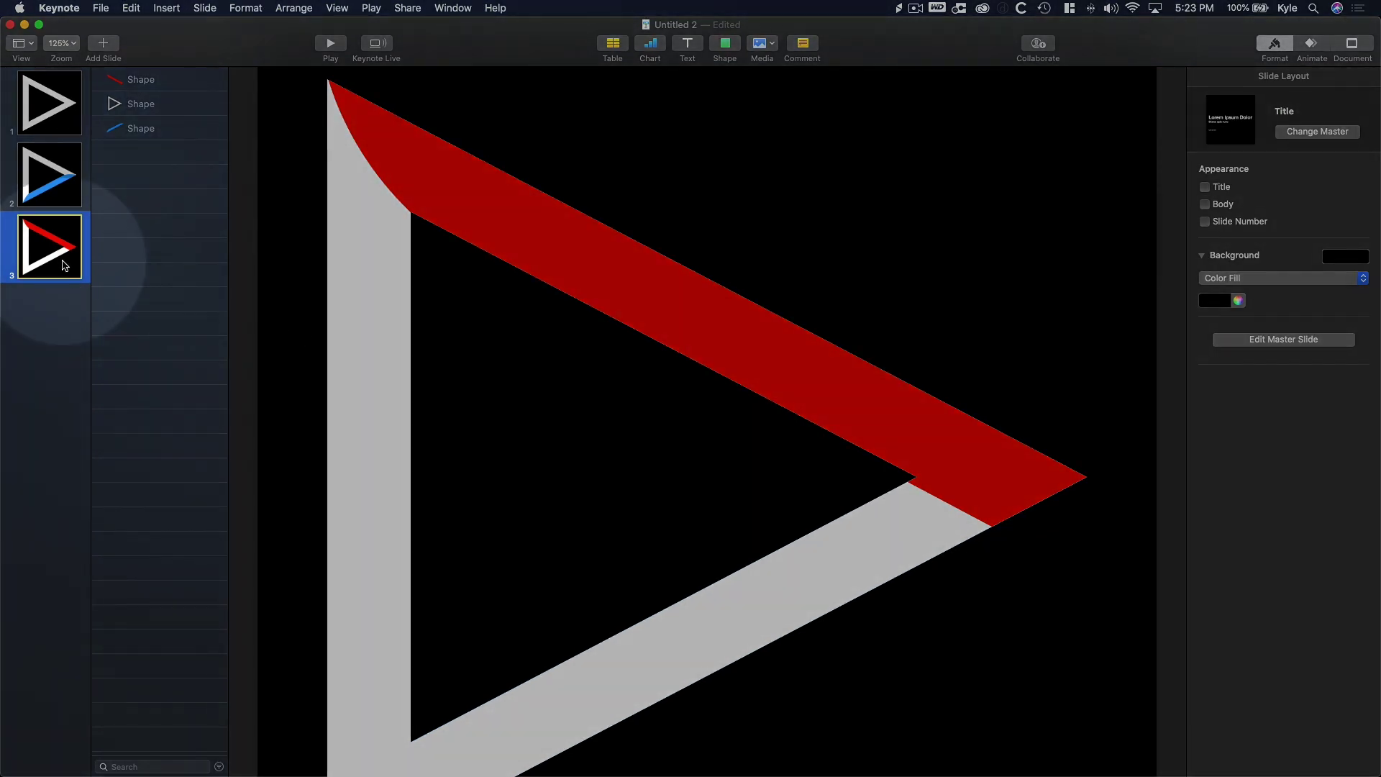
- Duplicate slide 3 as slide 4, view it at 100%, and send the red piece behind the white triangle
{"action": "key", "text": "super+d"}
{"action": "left_click", "coordinate": [62, 44]}
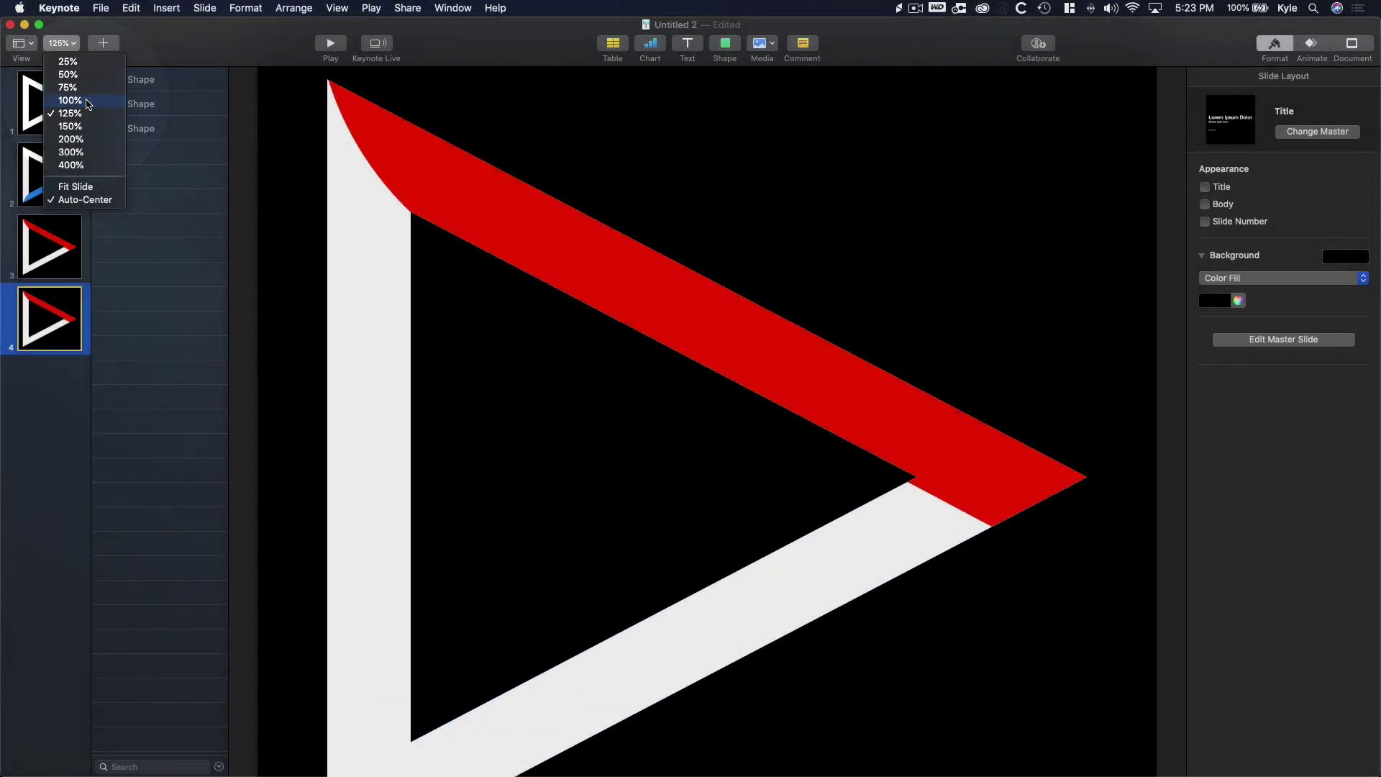
{"action": "left_click", "coordinate": [71, 100]}
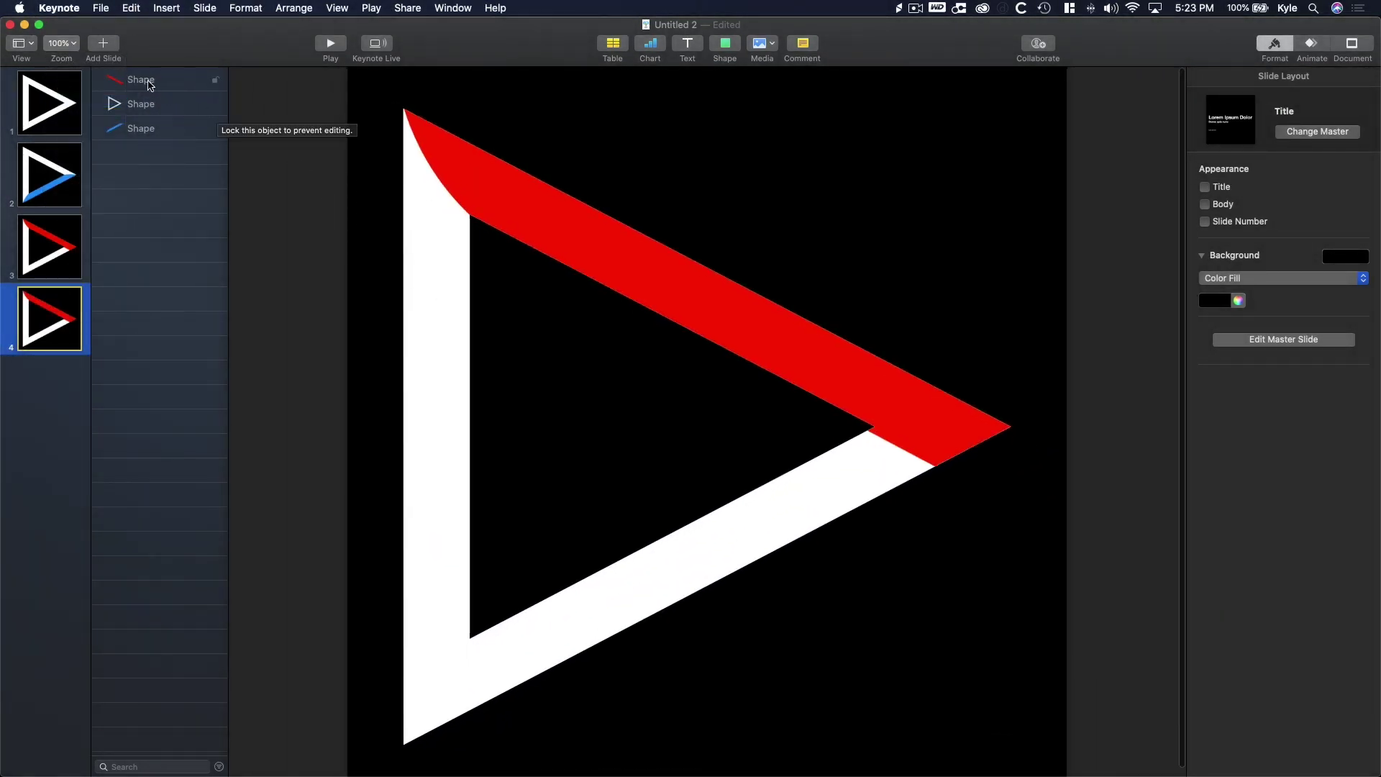
{"action": "left_click_drag", "start_coordinate": [165, 80], "coordinate": [166, 111]}
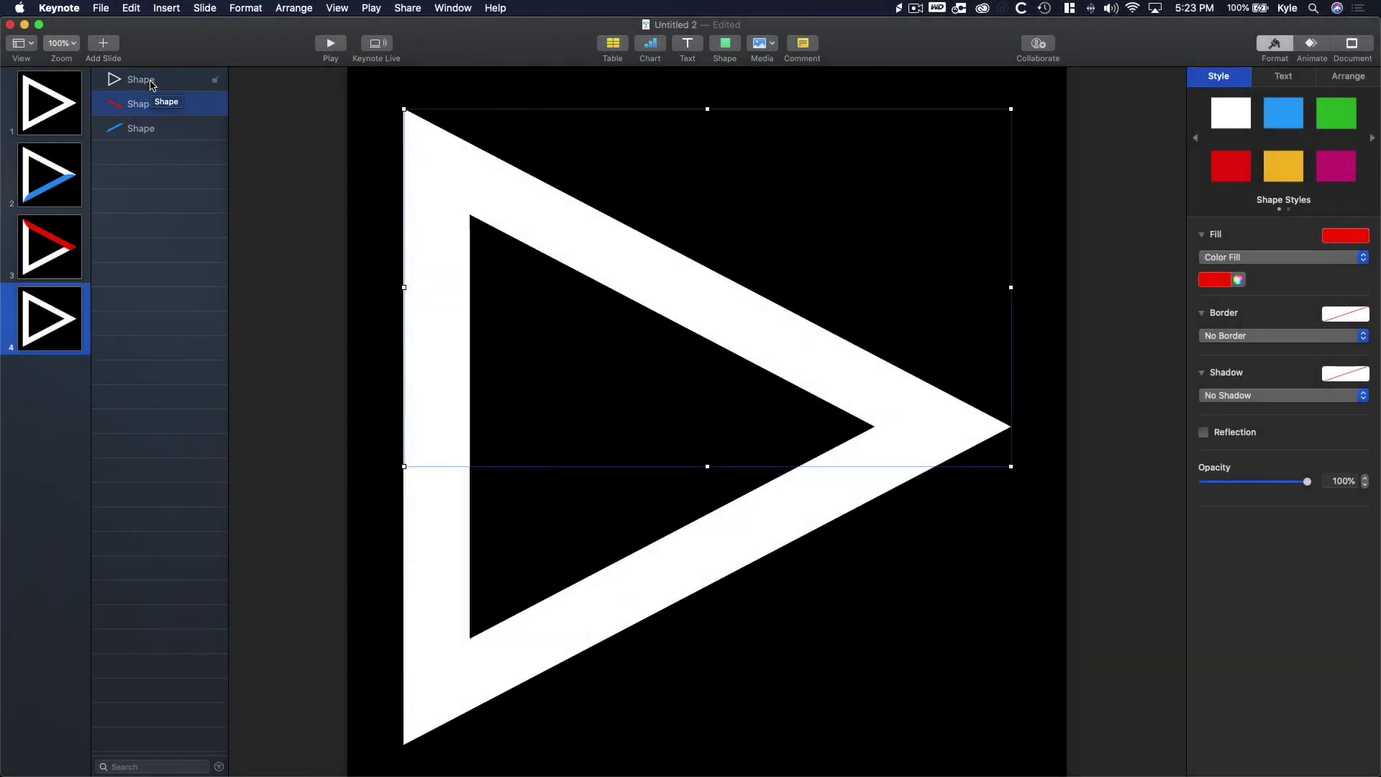
- Draw a four-corner freeform outline covering the triangle's left bar
{"action": "left_click", "coordinate": [257, 124]}
{"action": "left_click", "coordinate": [725, 45]}
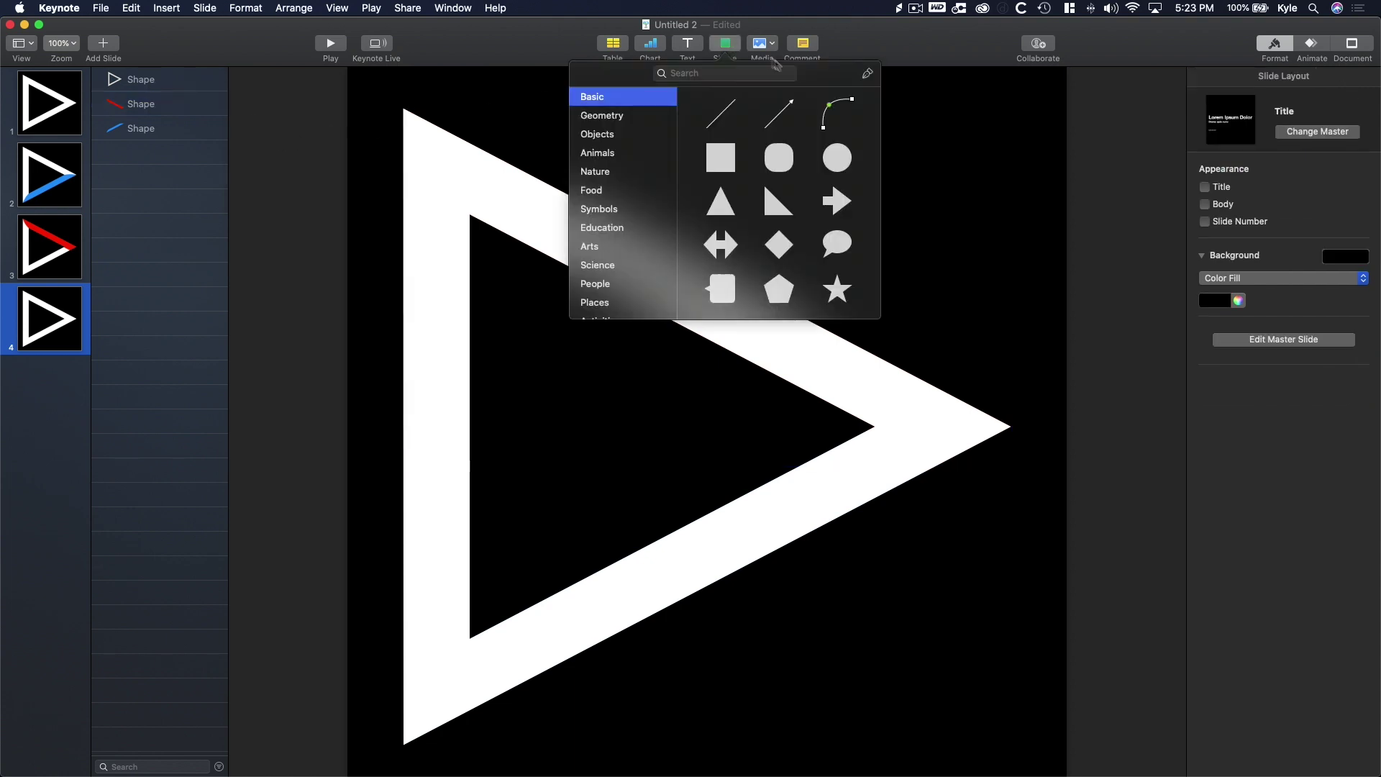
{"action": "left_click", "coordinate": [867, 74]}
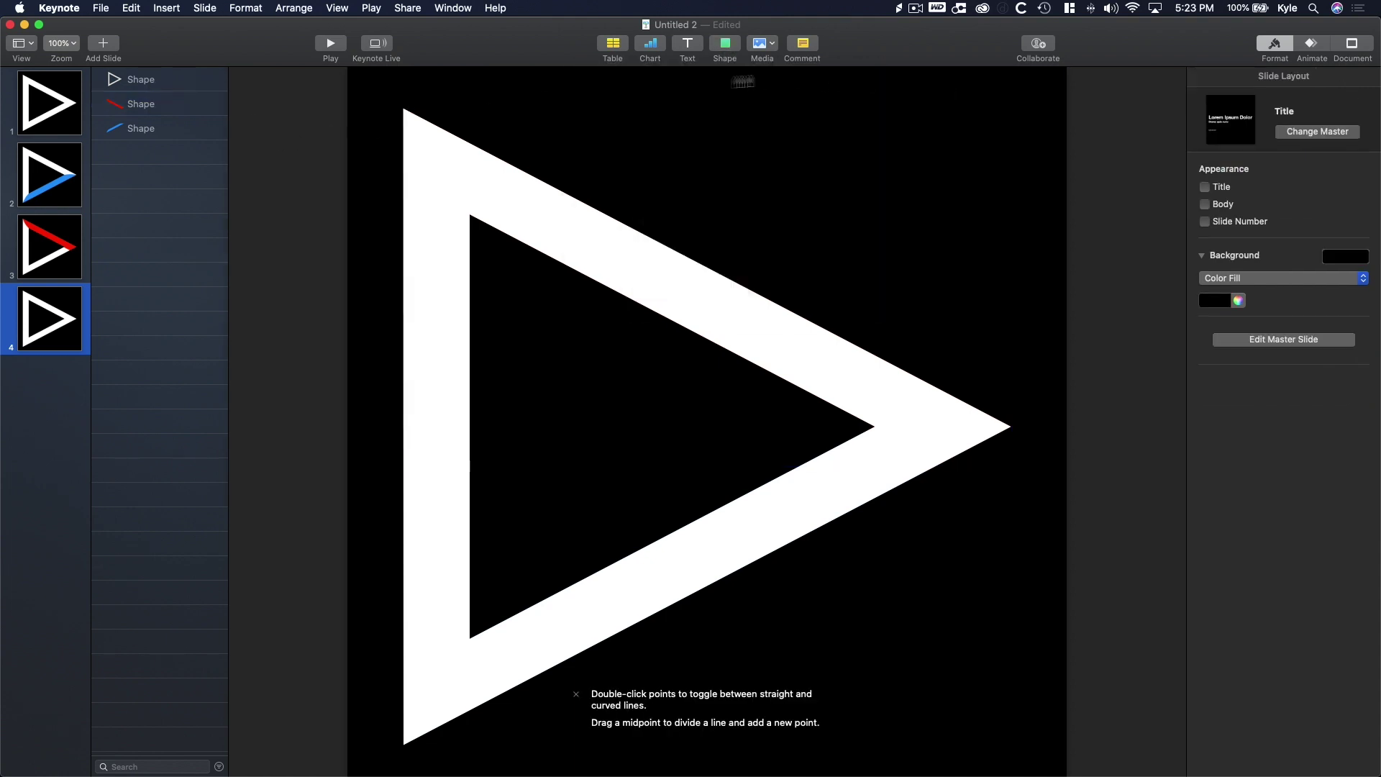
{"action": "left_click", "coordinate": [386, 85]}
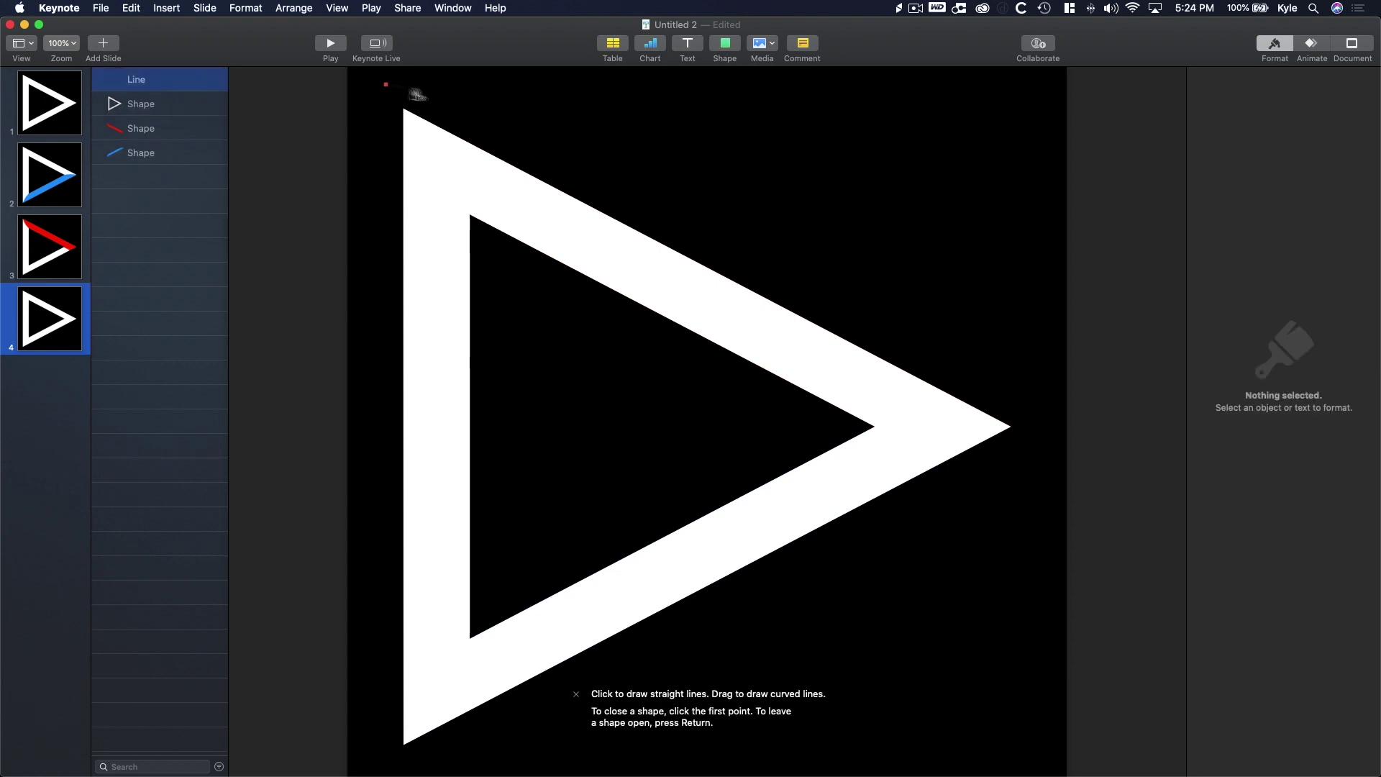
{"action": "left_click", "coordinate": [506, 124]}
{"action": "left_click", "coordinate": [495, 758]}
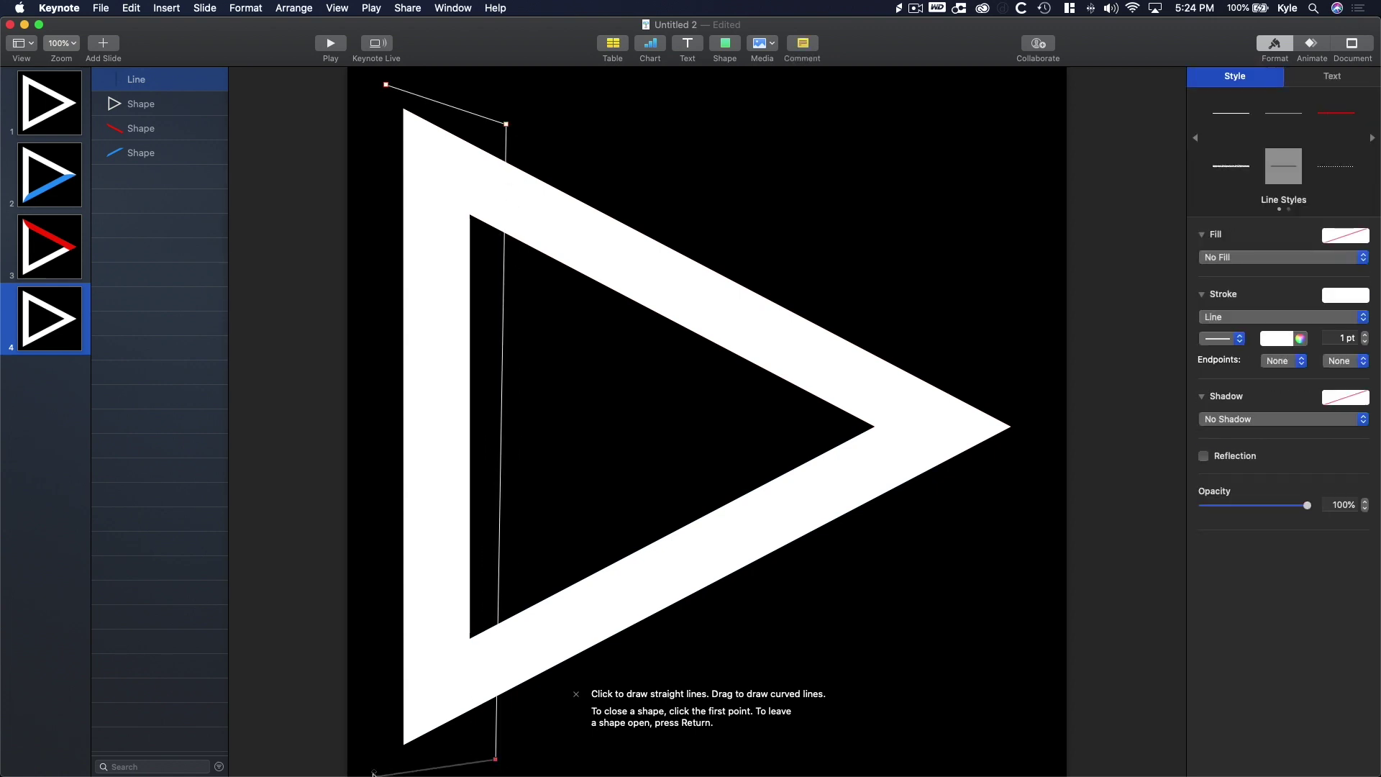
{"action": "left_click", "coordinate": [376, 762]}
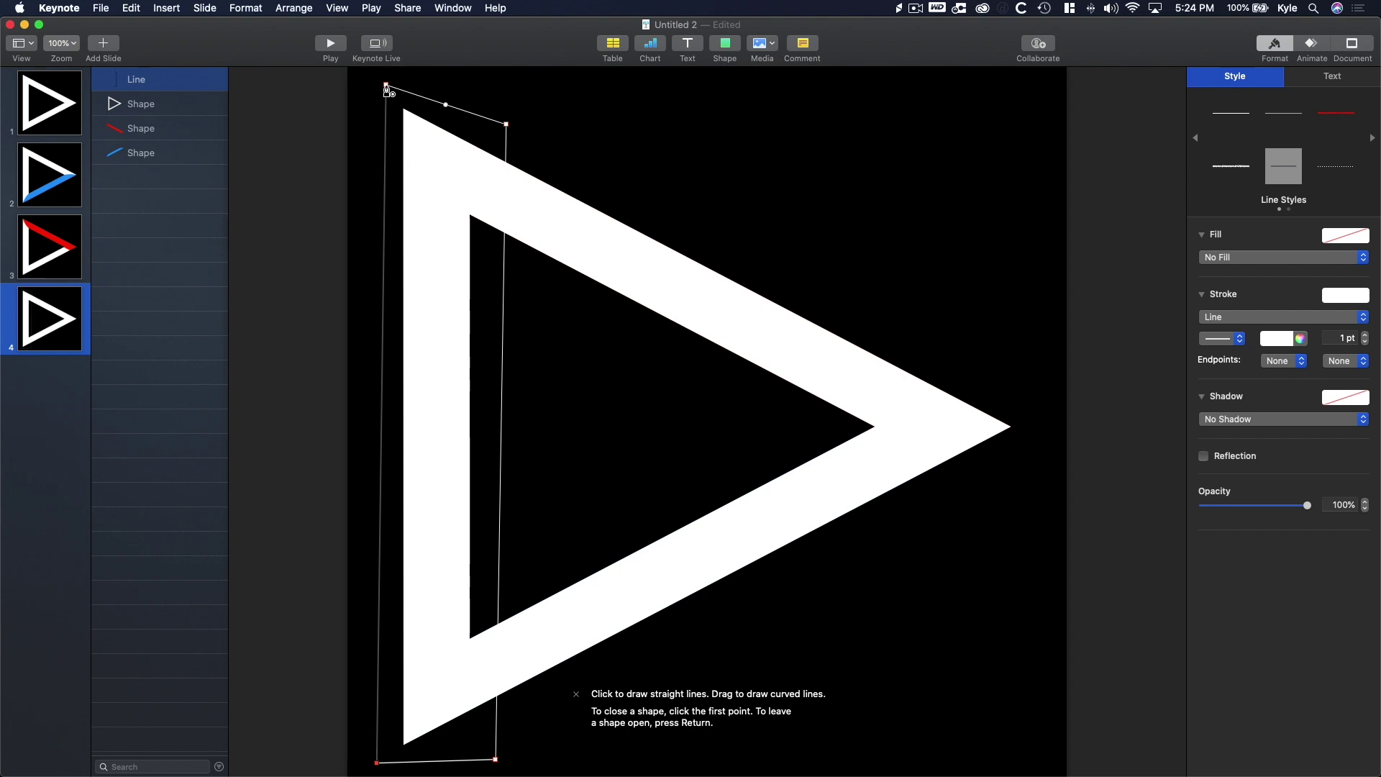
{"action": "left_click", "coordinate": [386, 86]}
- Fill the new outline lemon yellow
{"action": "left_click", "coordinate": [1284, 257]}
{"action": "left_click", "coordinate": [1223, 268]}
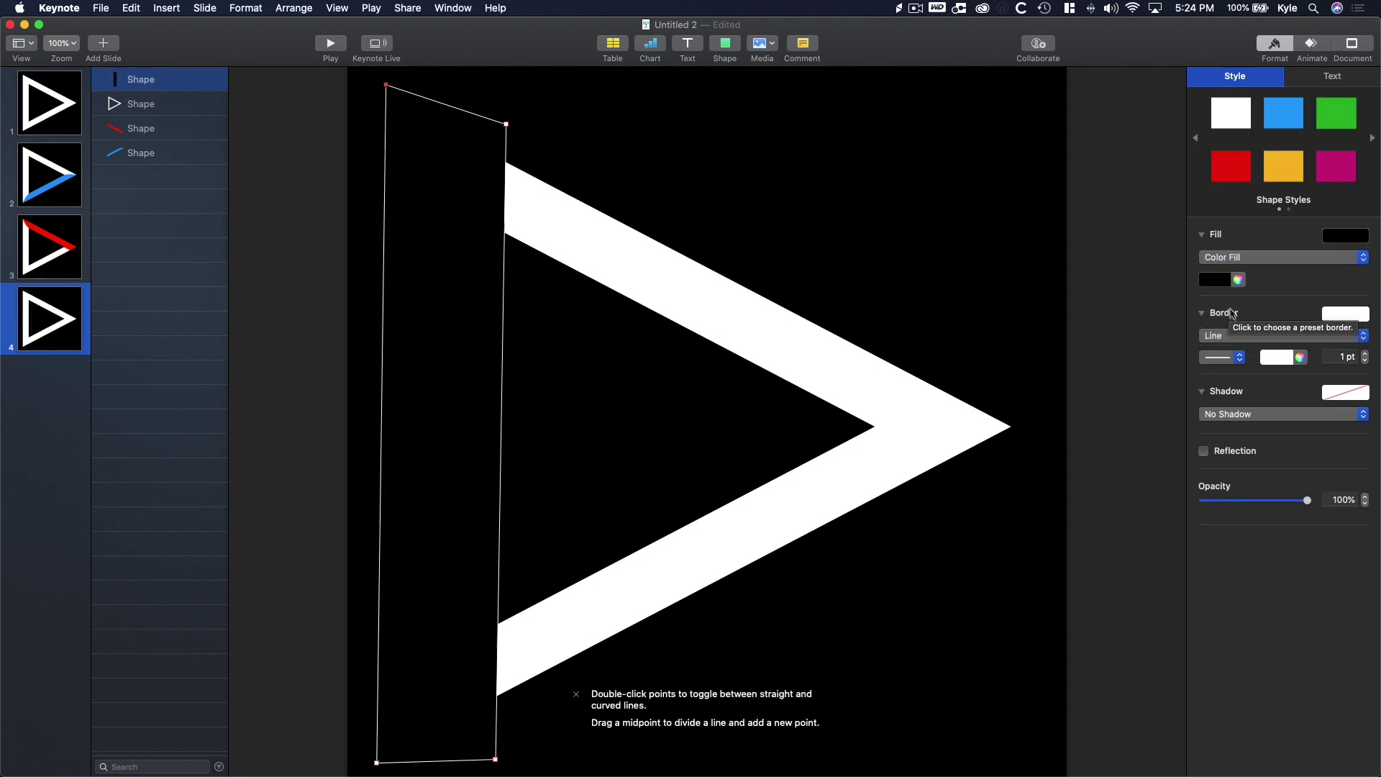
{"action": "left_click", "coordinate": [1238, 280]}
{"action": "left_click", "coordinate": [614, 354]}
- Intersect the yellow shape with the white triangle, leaving only the white left bar
{"action": "key", "text": "Escape"}
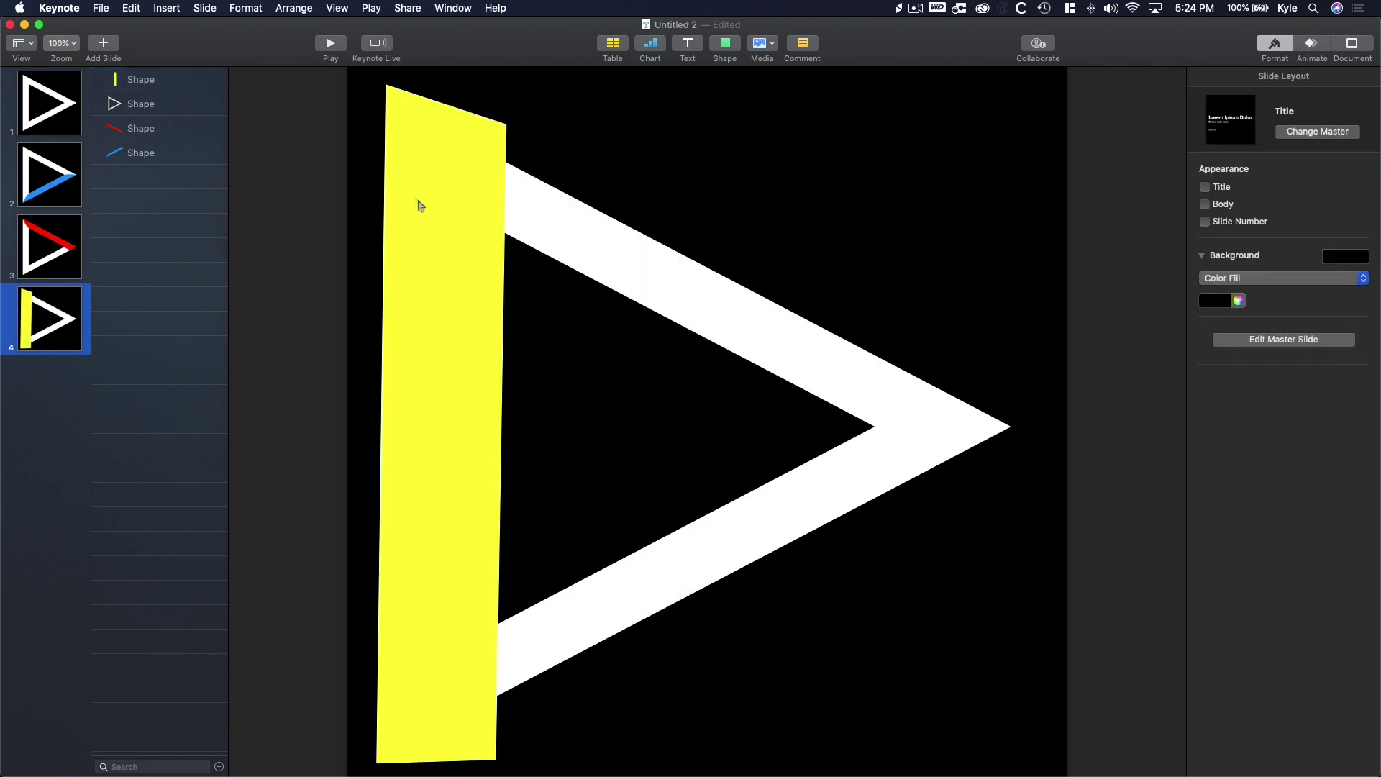
{"action": "left_click", "coordinate": [417, 206]}
{"action": "left_click", "coordinate": [141, 104], "text": "shift"}
{"action": "left_click", "coordinate": [245, 8]}
{"action": "mouse_move", "coordinate": [280, 88]}
{"action": "left_click", "coordinate": [446, 179]}
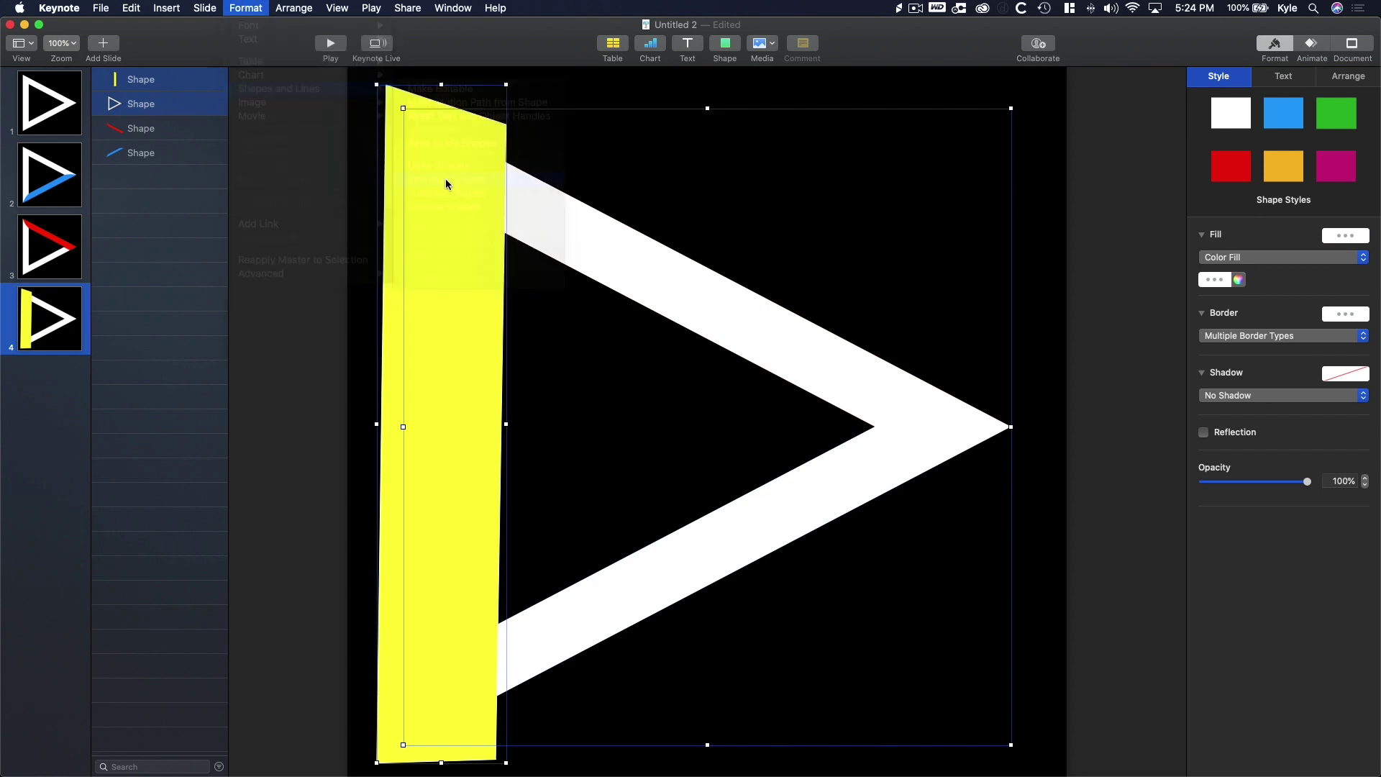
{"action": "left_click", "coordinate": [336, 191]}
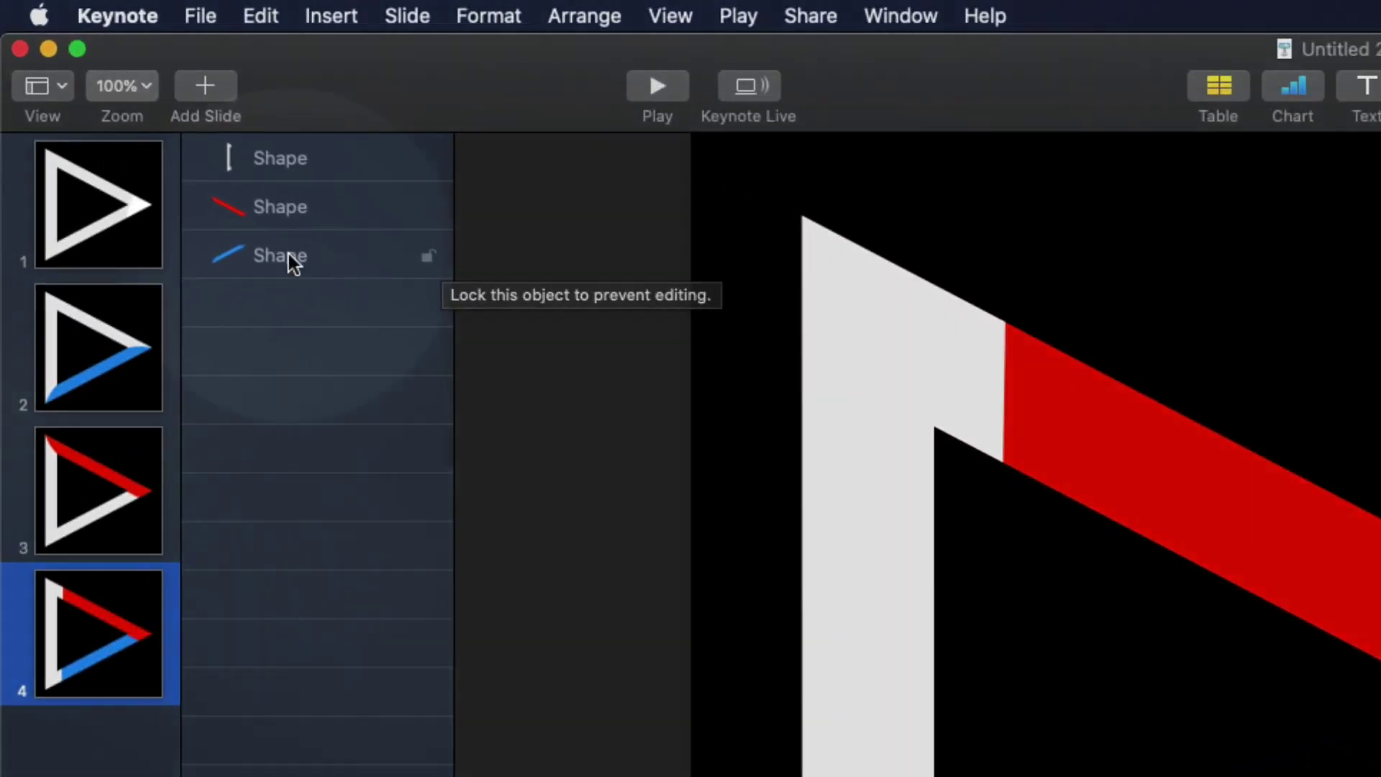
- Drag the blue bottom-arm shape to the top of the object list so it sits in front
{"action": "left_click_drag", "start_coordinate": [144, 131], "coordinate": [160, 133]}
{"action": "left_click_drag", "start_coordinate": [317, 256], "coordinate": [361, 184]}
{"action": "left_click", "coordinate": [432, 455]}
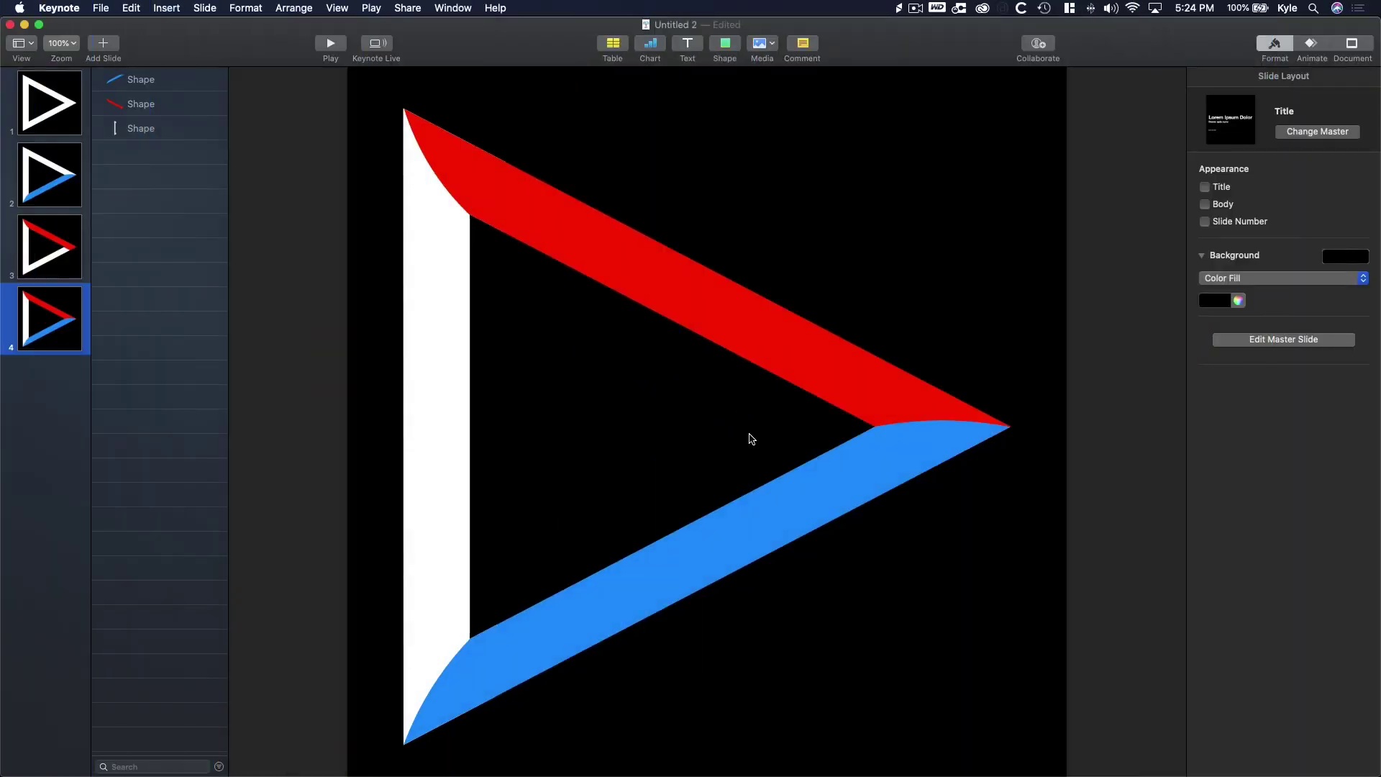
- Duplicate slide 4 and switch the blue bottom arm's fill to Advanced Gradient Fill
{"action": "left_click", "coordinate": [63, 333]}
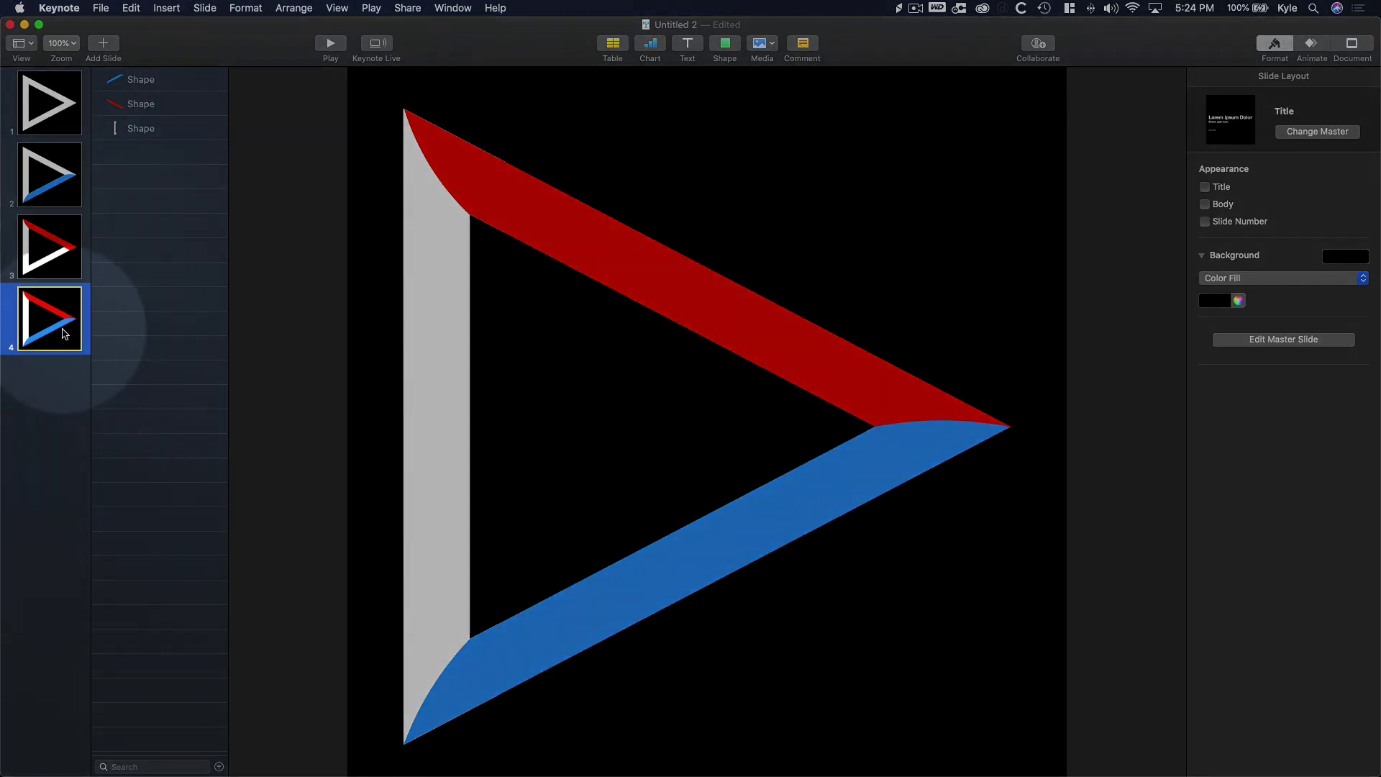
{"action": "key", "text": "super+d"}
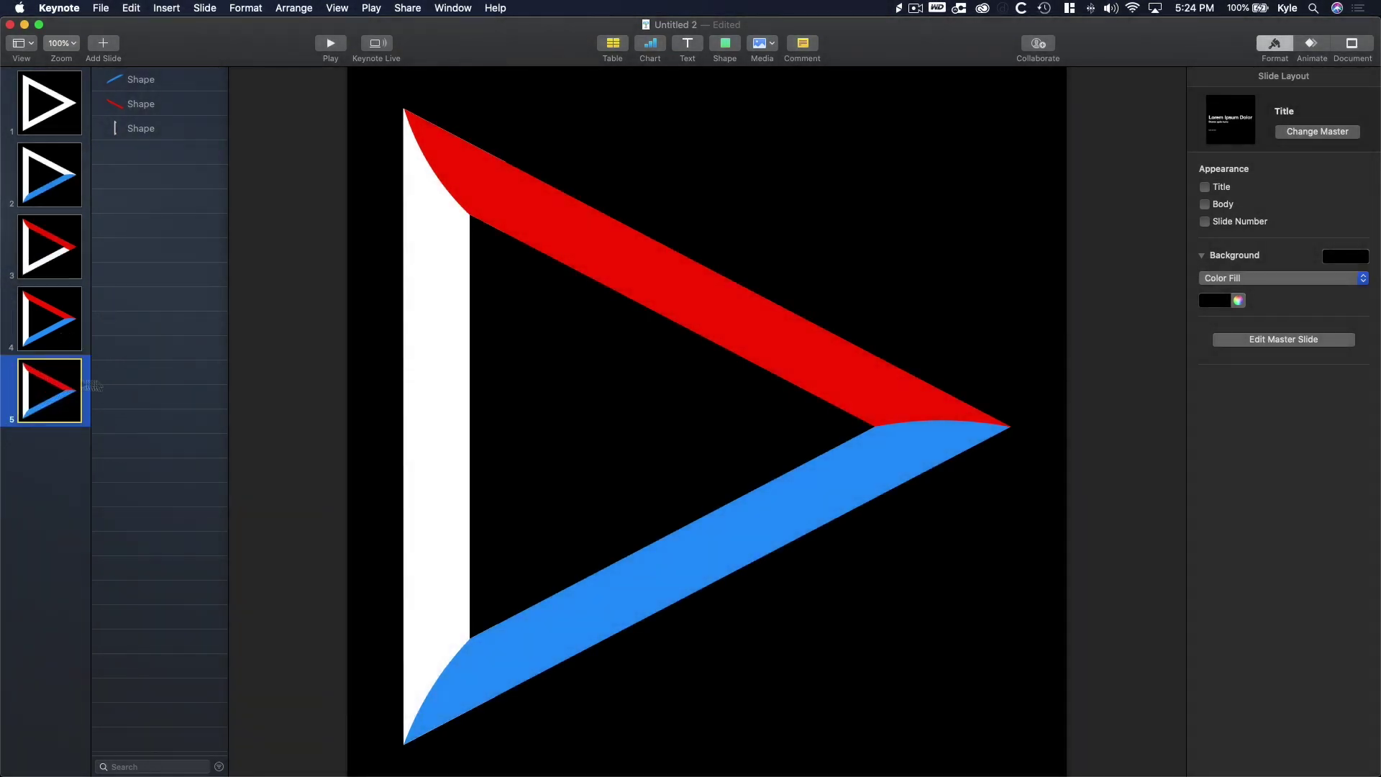
{"action": "left_click", "coordinate": [828, 495]}
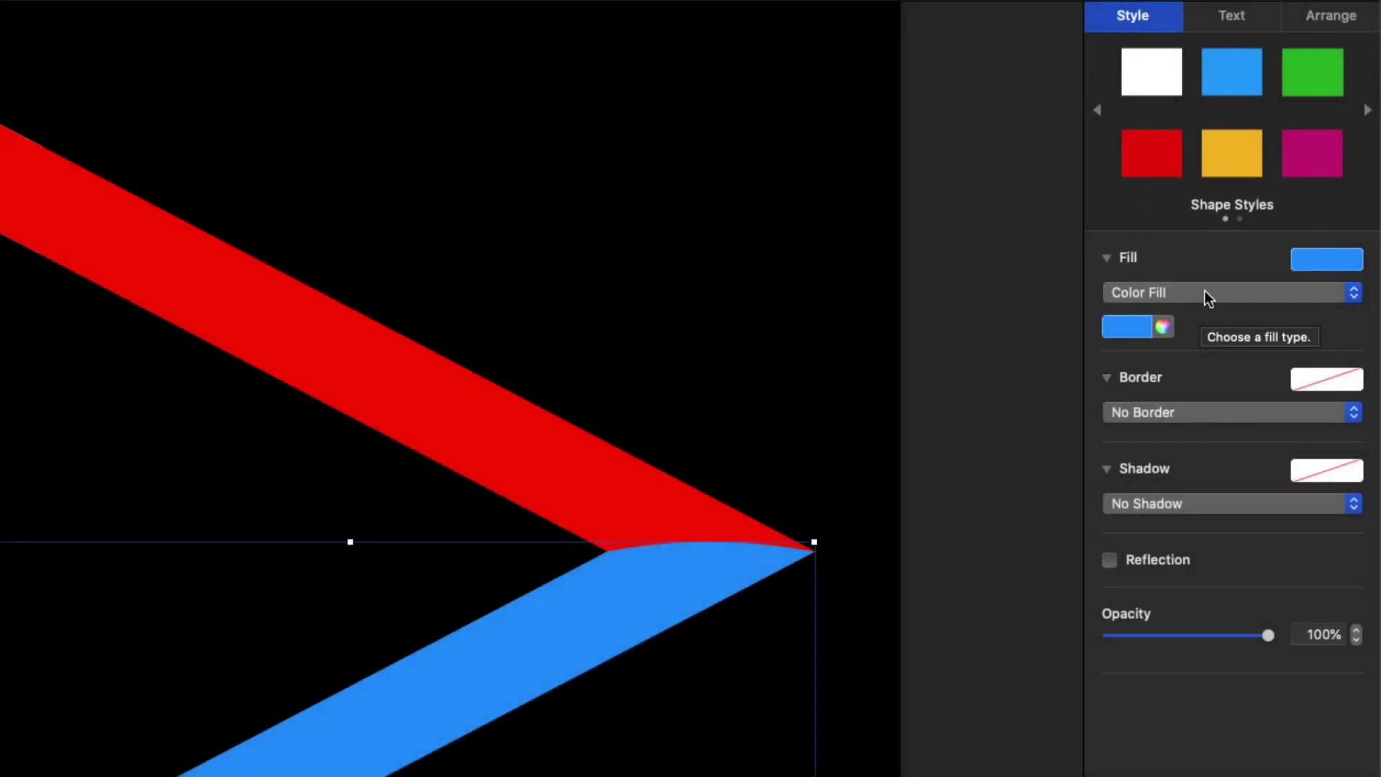
{"action": "left_click", "coordinate": [1205, 291]}
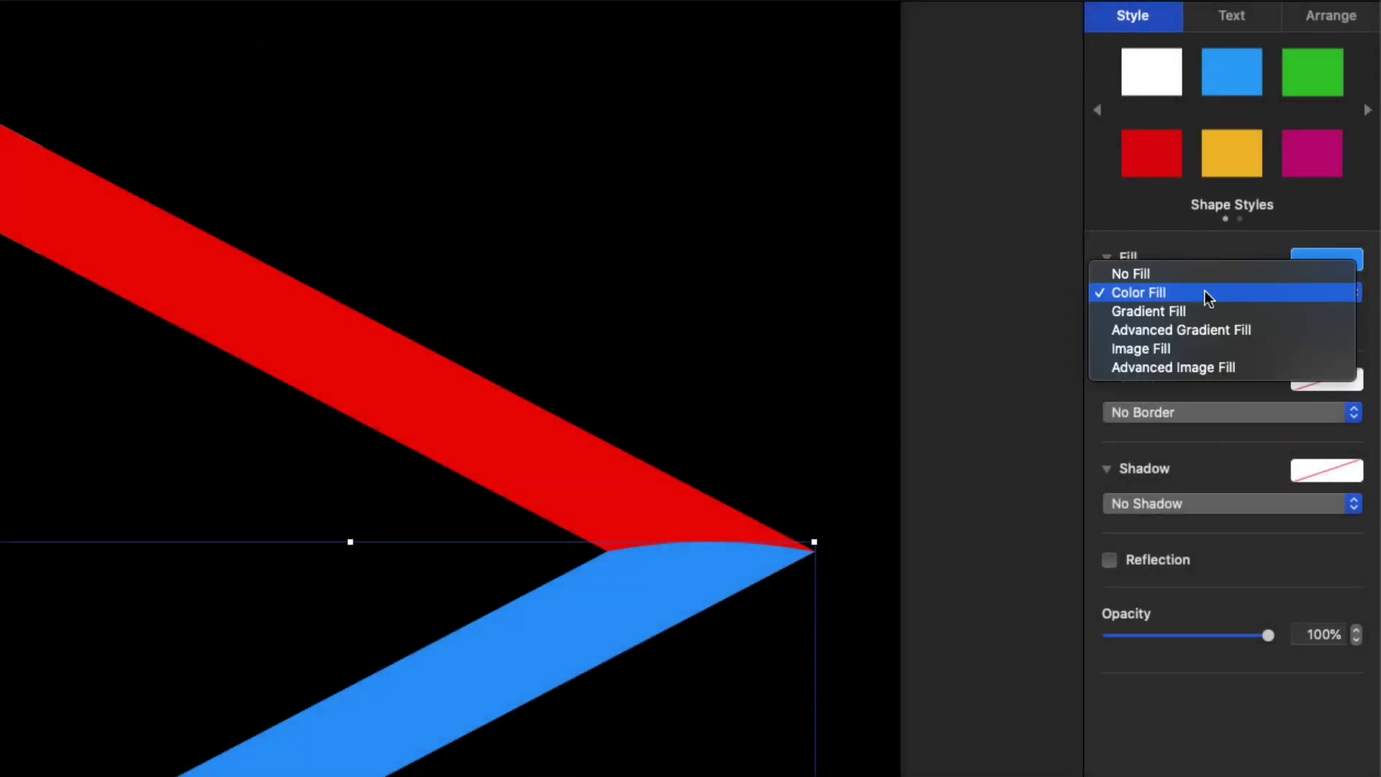
{"action": "left_click", "coordinate": [1265, 330]}
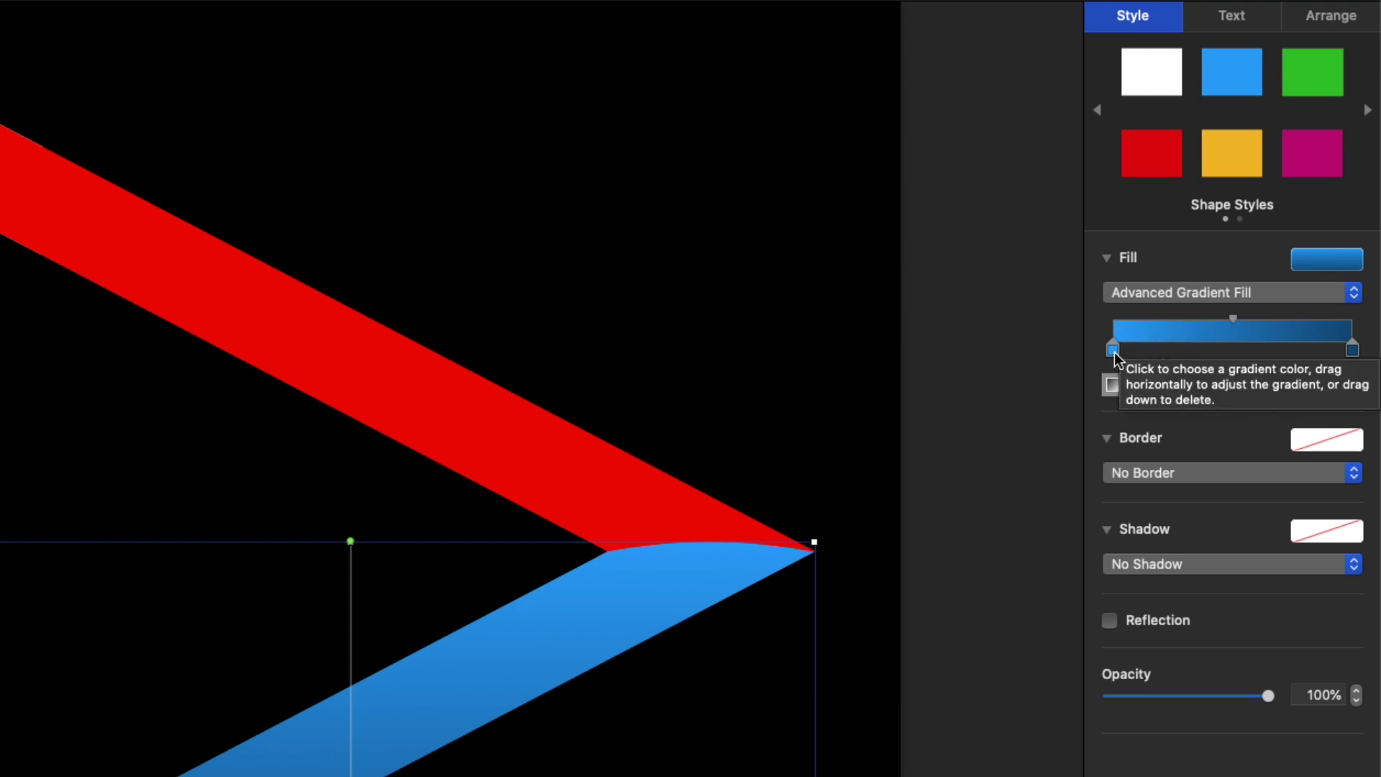
- Set the gradient's start colour to hex #360940 and end colour to #CC2B5E
{"action": "left_click", "coordinate": [1114, 351]}
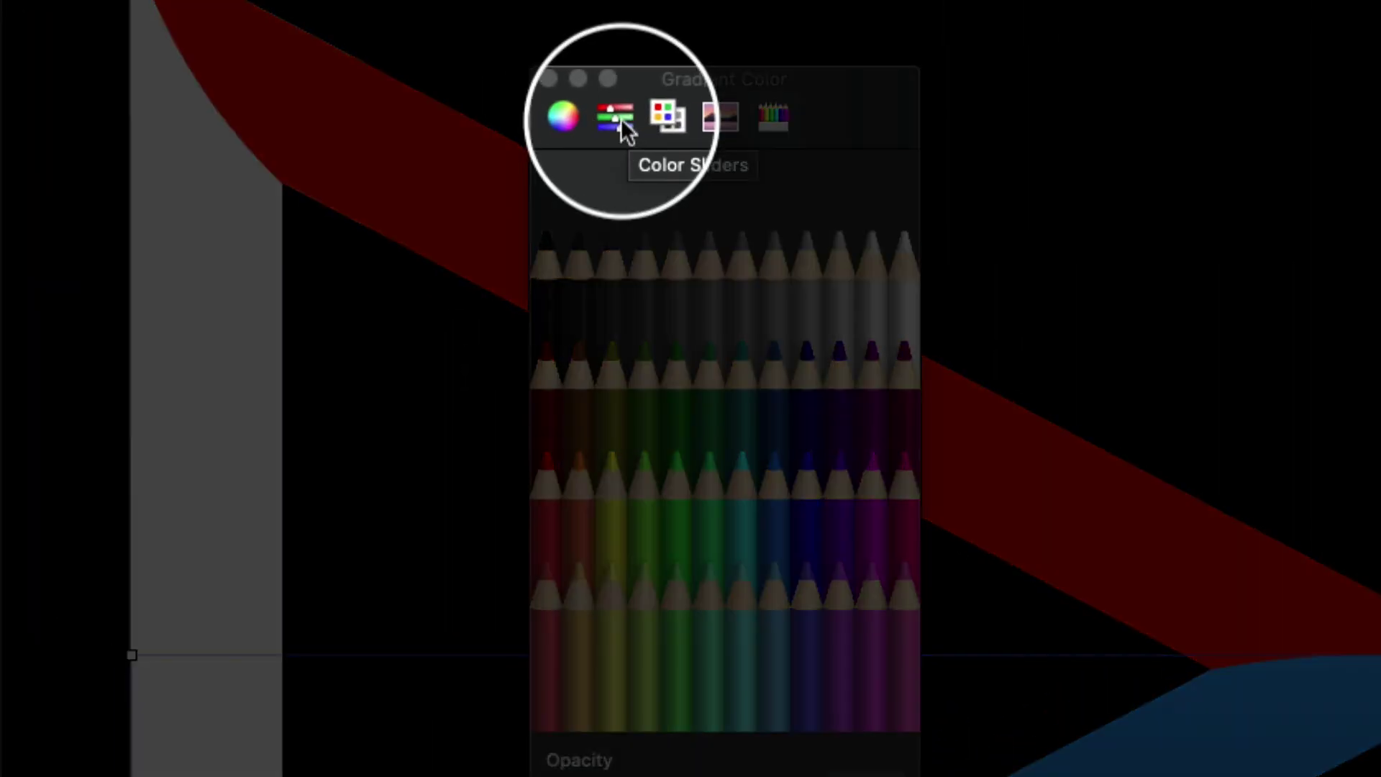
{"action": "left_click", "coordinate": [623, 121]}
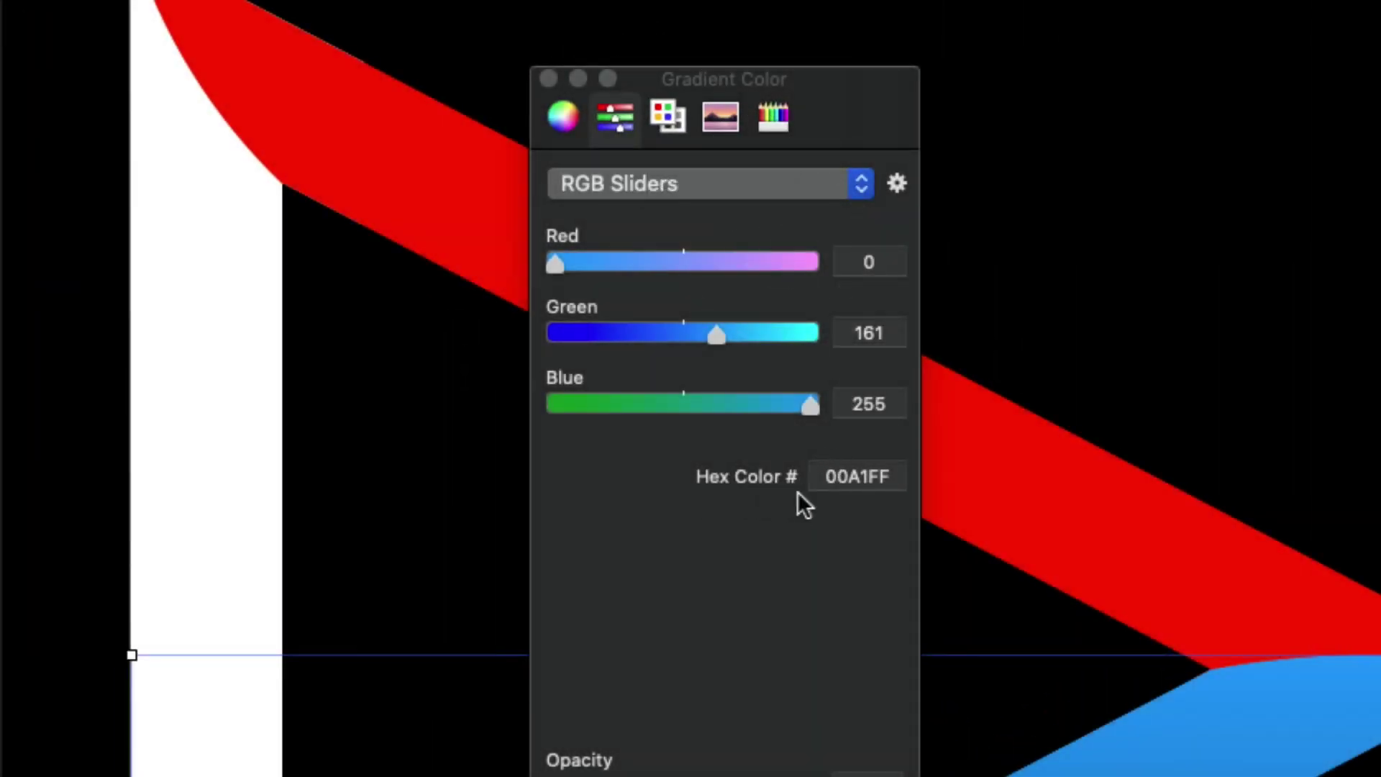
{"action": "left_click", "coordinate": [875, 475]}
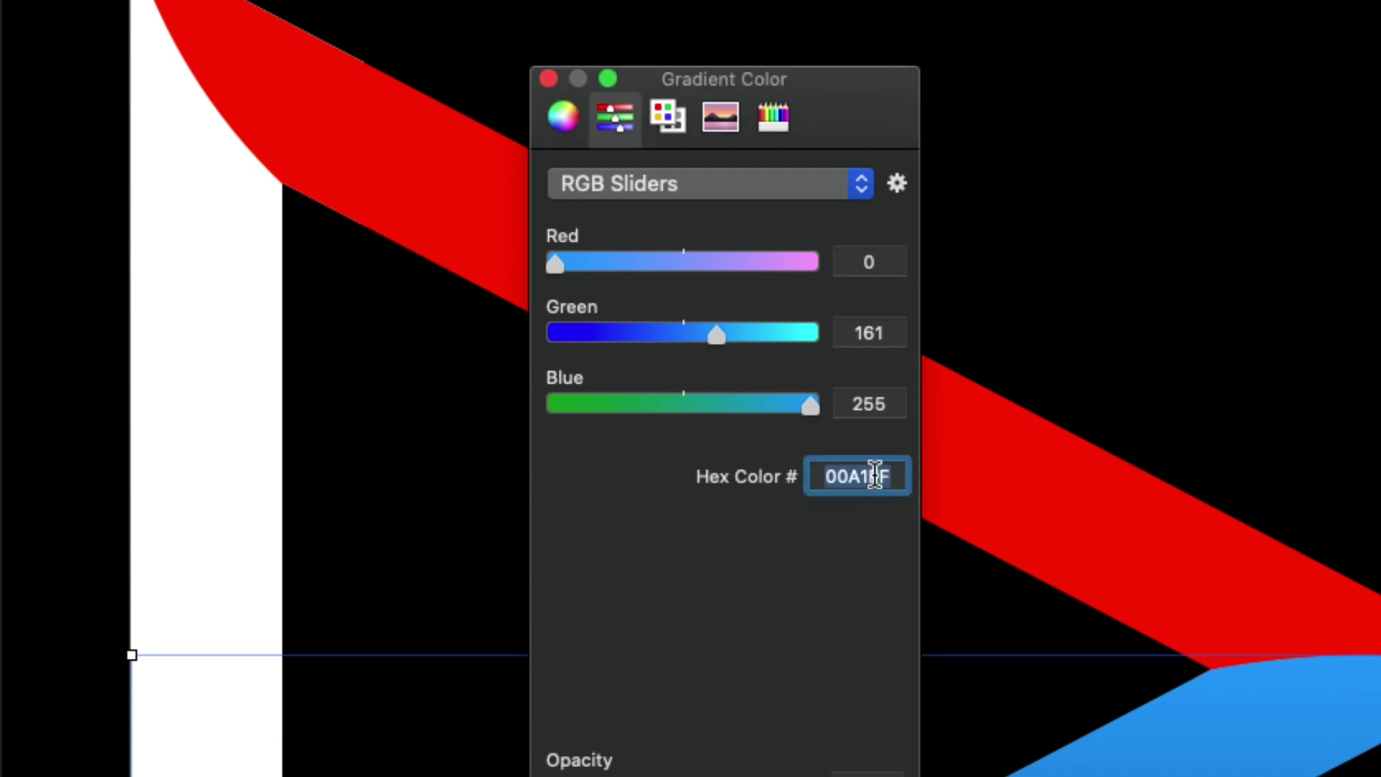
{"action": "type", "text": "360940"}
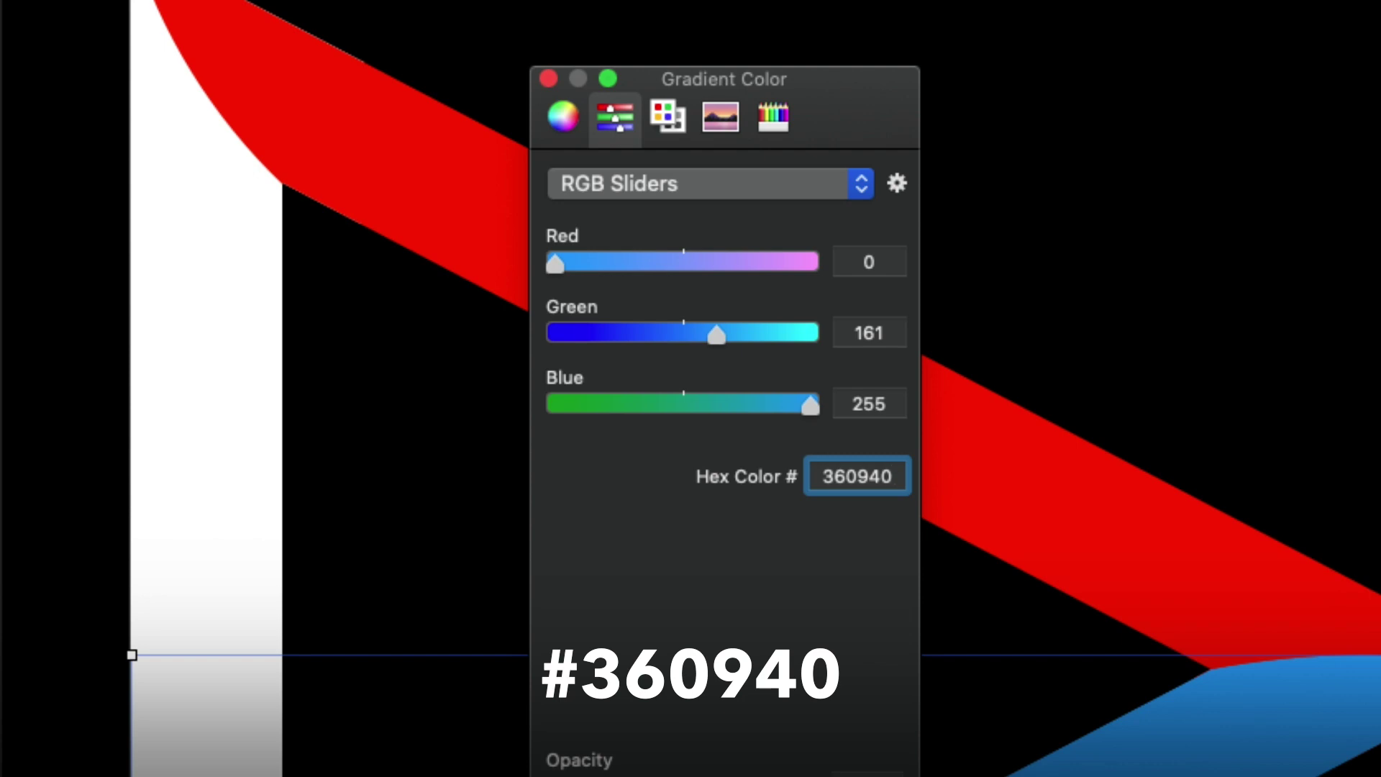
{"action": "key", "text": "Return"}
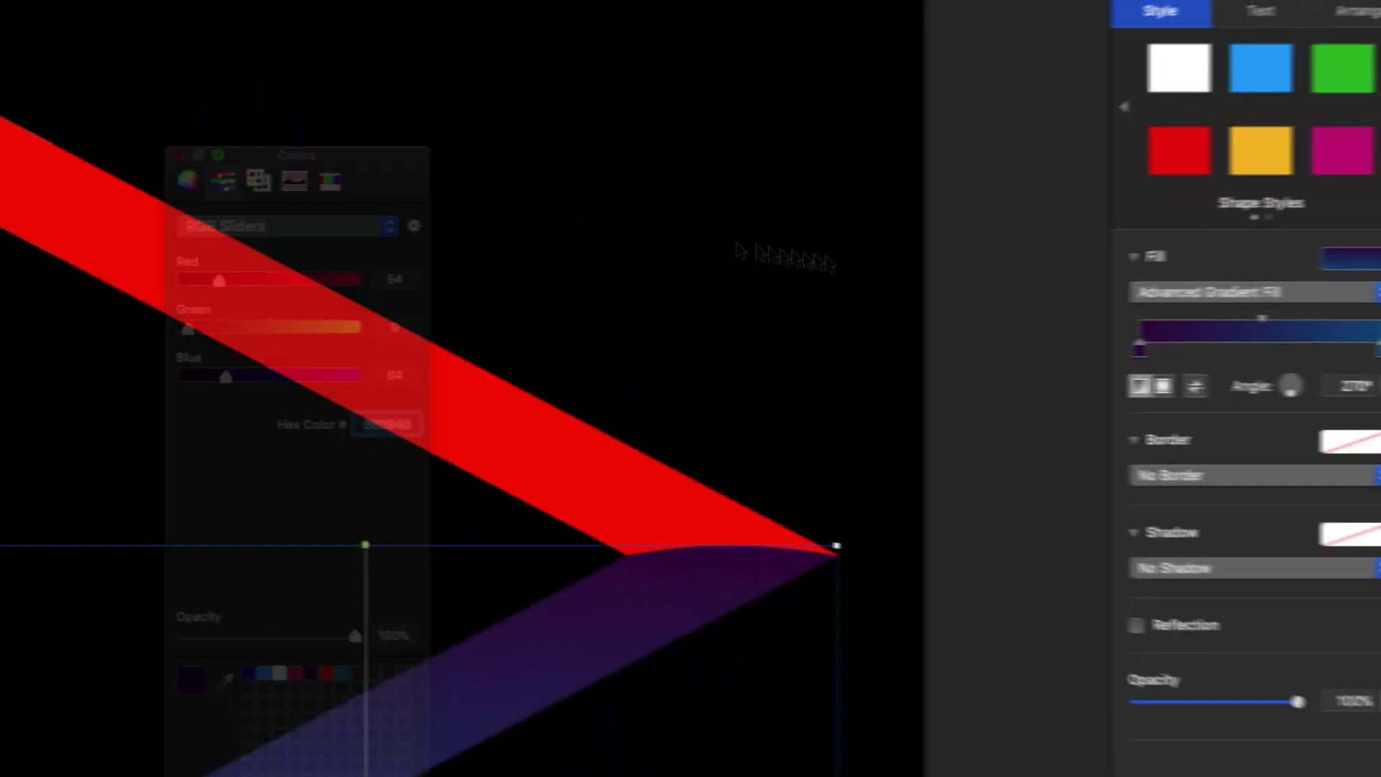
{"action": "left_click", "coordinate": [1374, 351]}
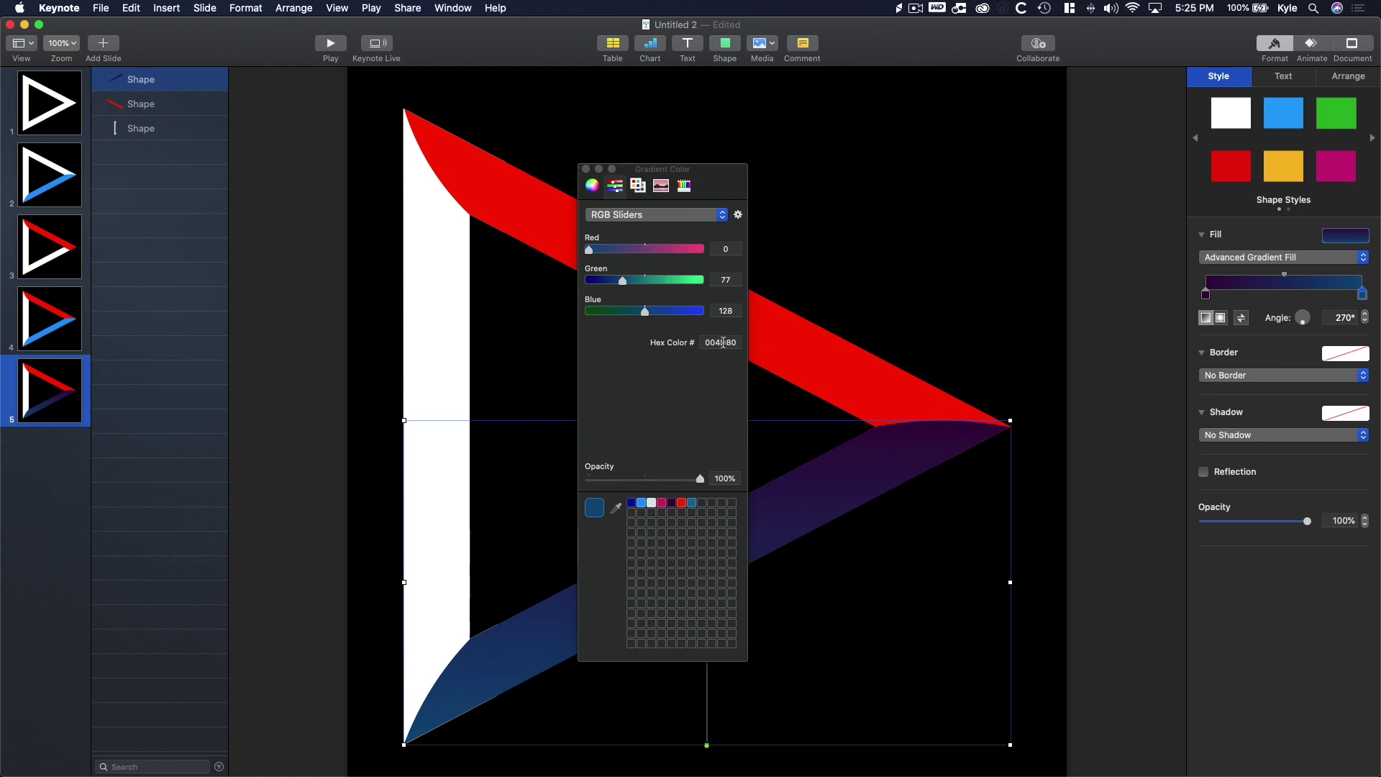
{"action": "left_click", "coordinate": [722, 343]}
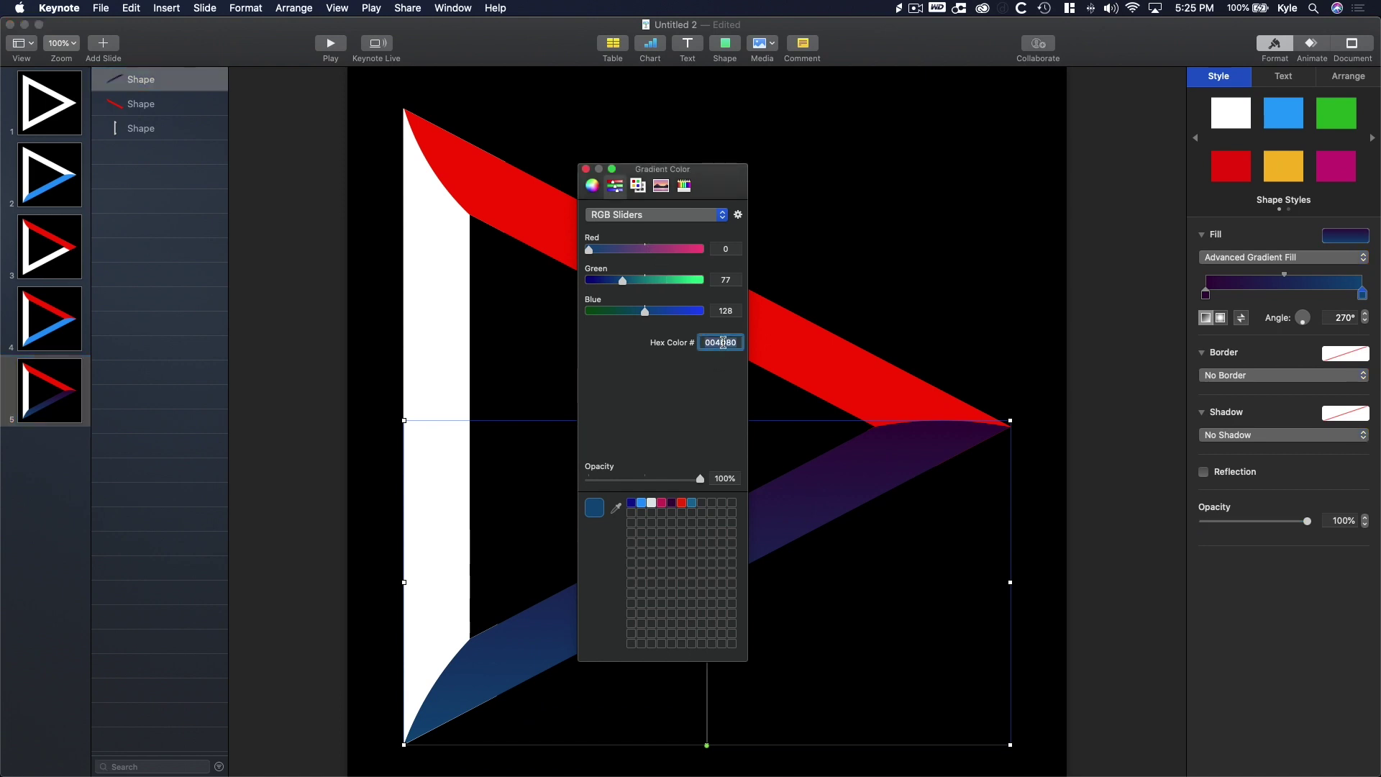
{"action": "type", "text": "cc"}
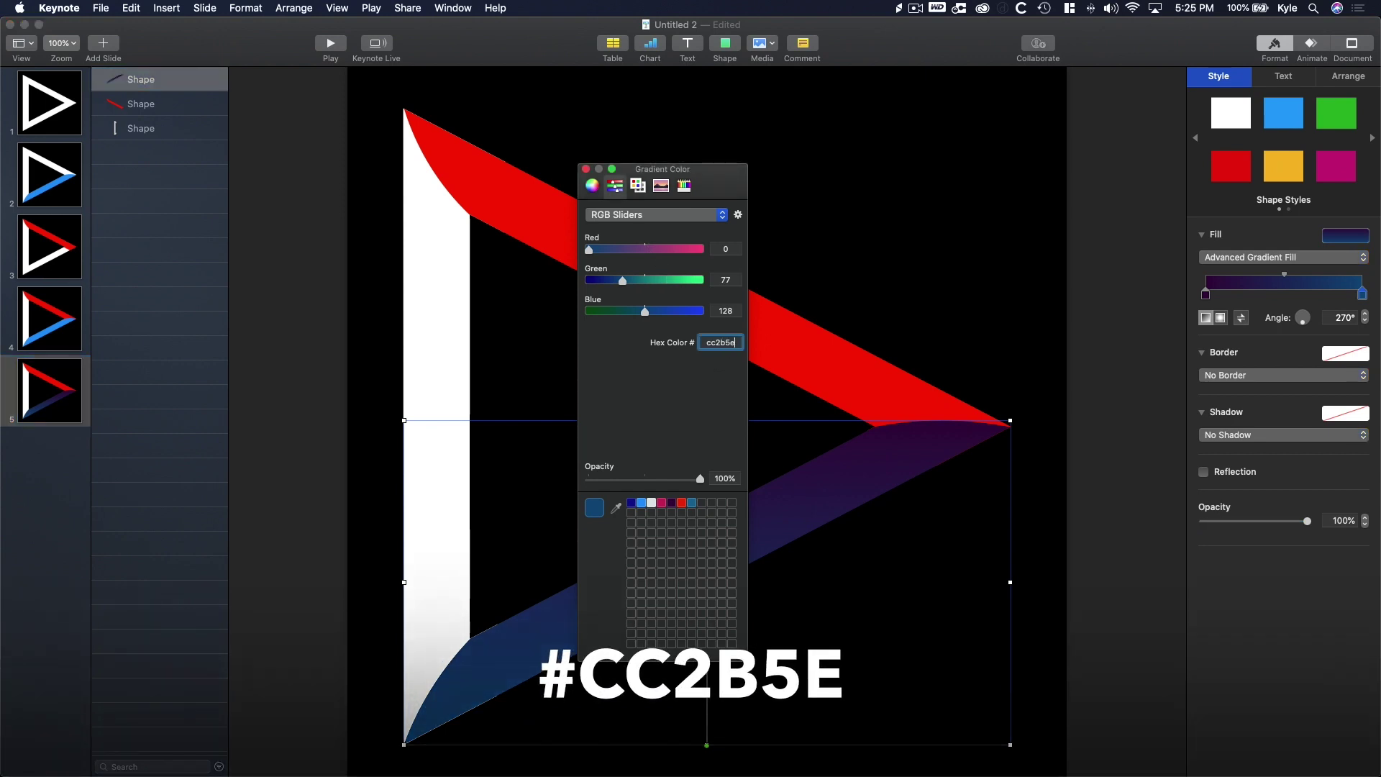
{"action": "type", "text": "2b5e"}
{"action": "key", "text": "Return"}
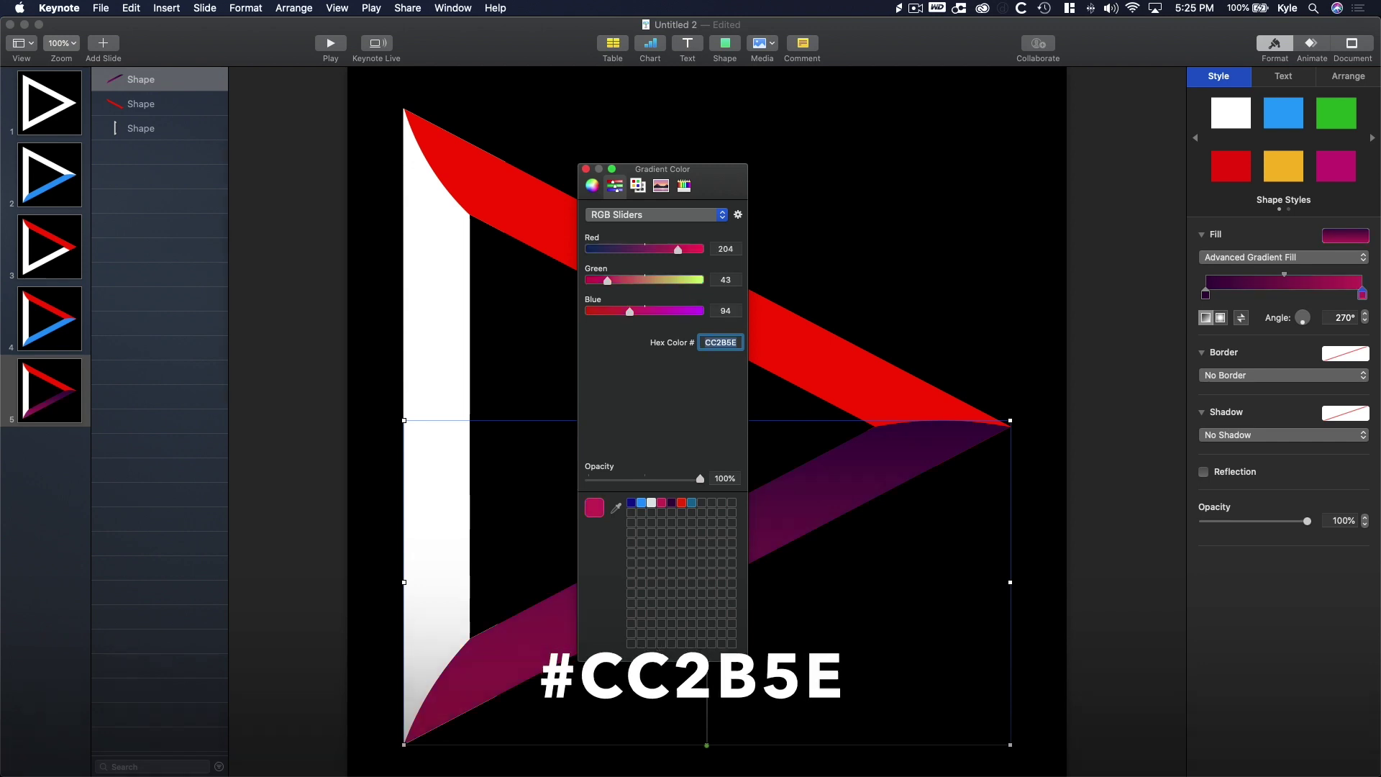
{"action": "left_click", "coordinate": [587, 170]}
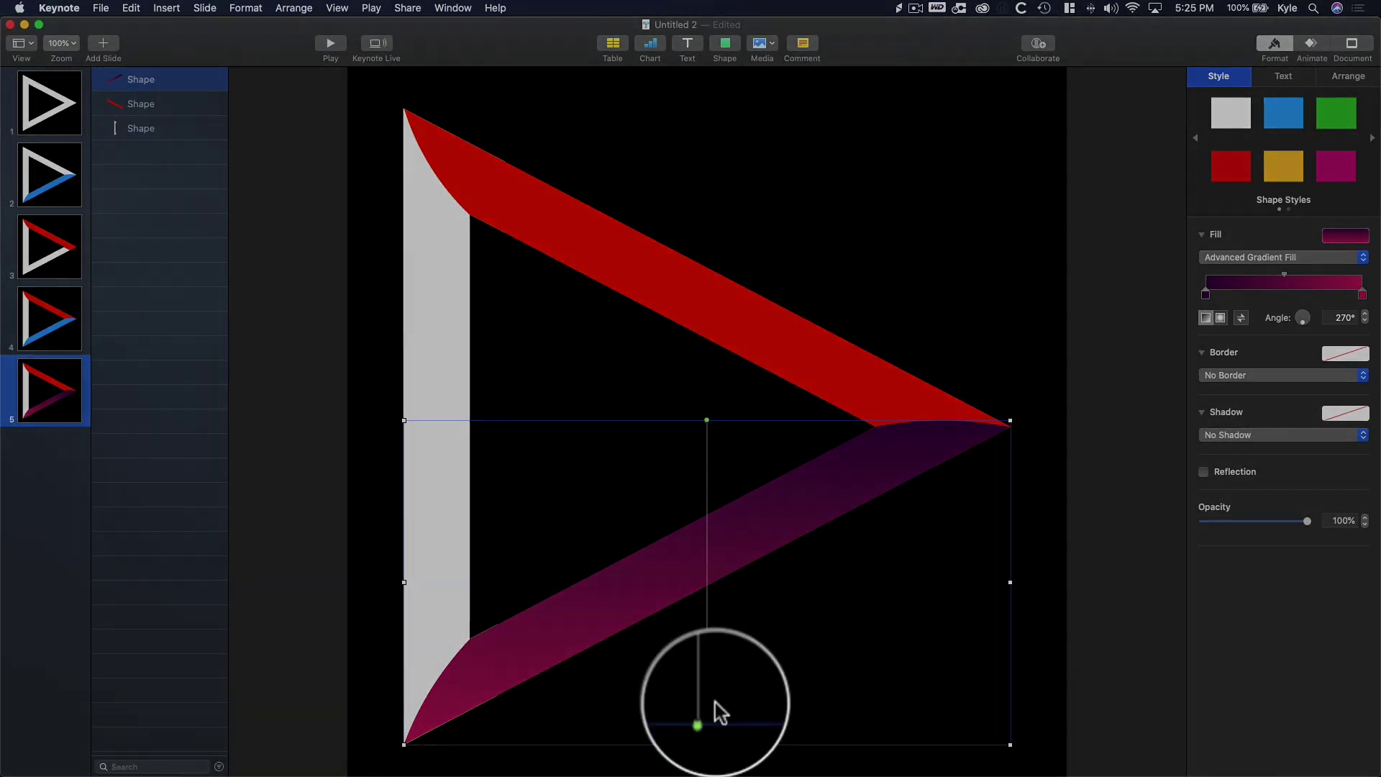
- Drag the gradient endpoints so the purple-to-pink gradient runs at about 207.9° along the bottom bar
{"action": "left_click_drag", "start_coordinate": [706, 744], "coordinate": [427, 693]}
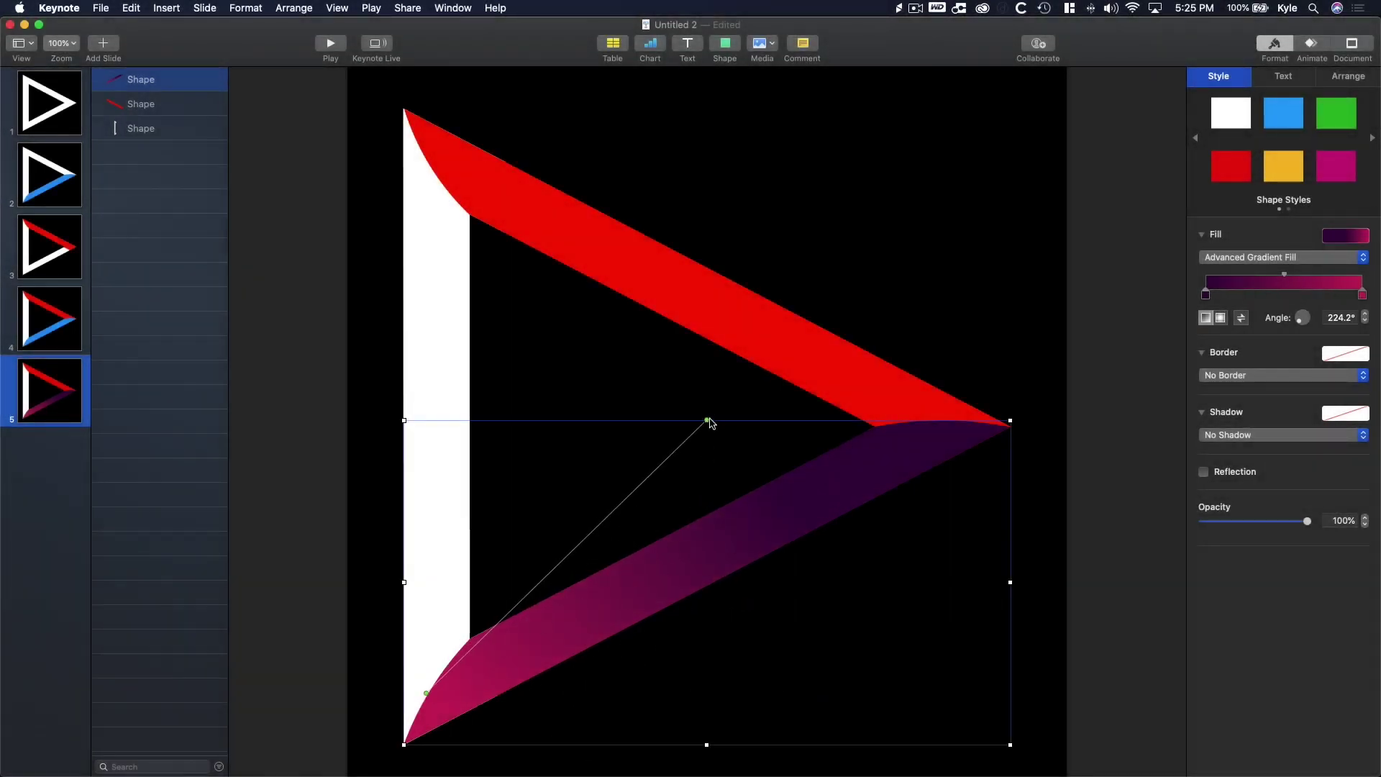
{"action": "left_click_drag", "start_coordinate": [706, 419], "coordinate": [1039, 368]}
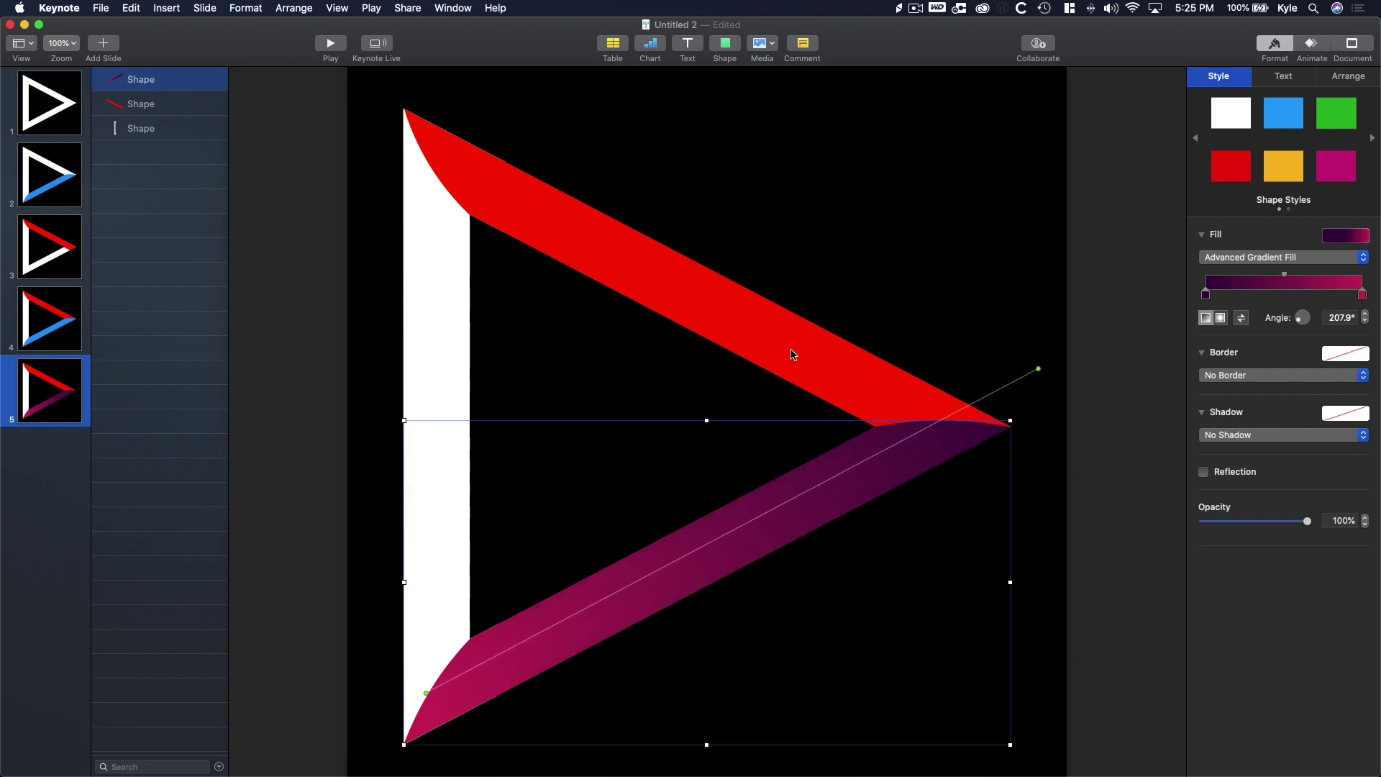
- Give the red top arm an Advanced Gradient Fill with reversed stops, angled about 152° along its length
{"action": "left_click", "coordinate": [723, 325]}
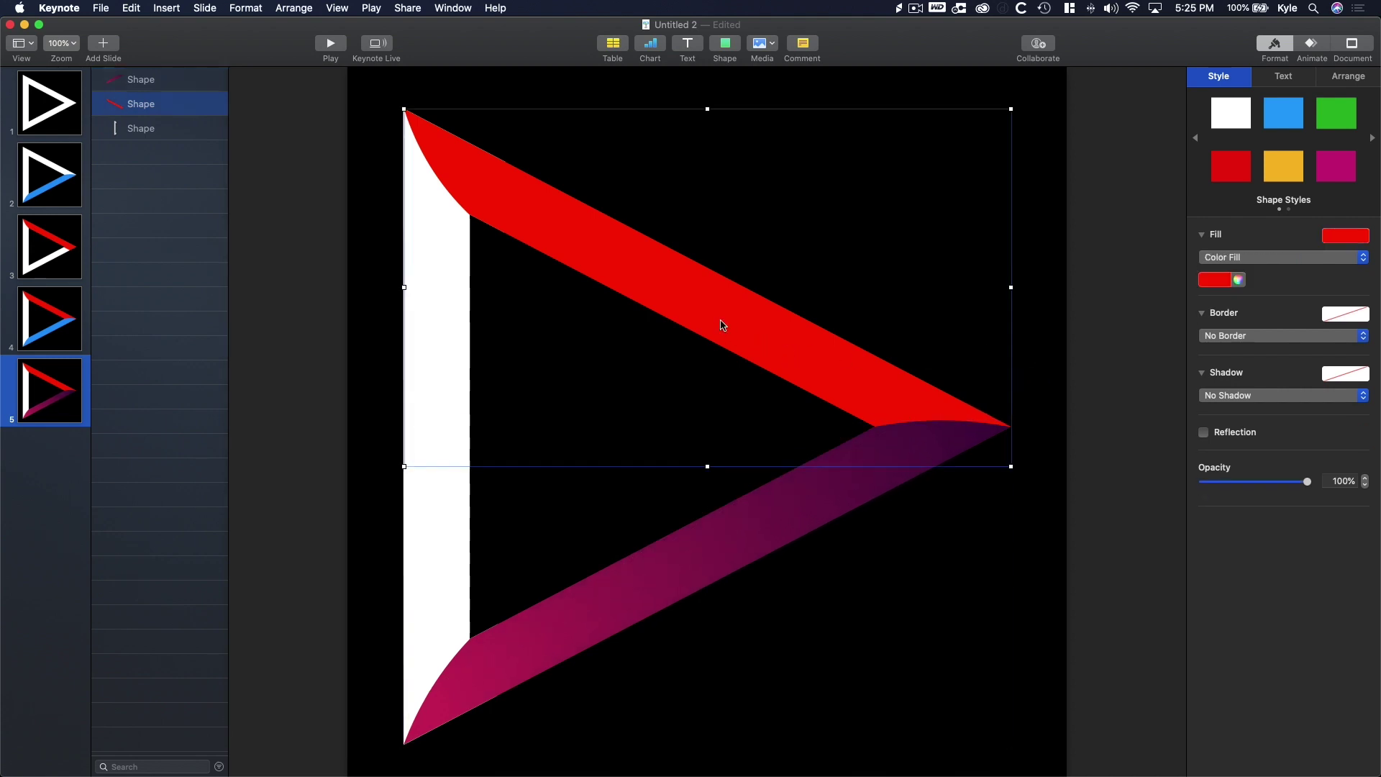
{"action": "left_click", "coordinate": [1262, 259]}
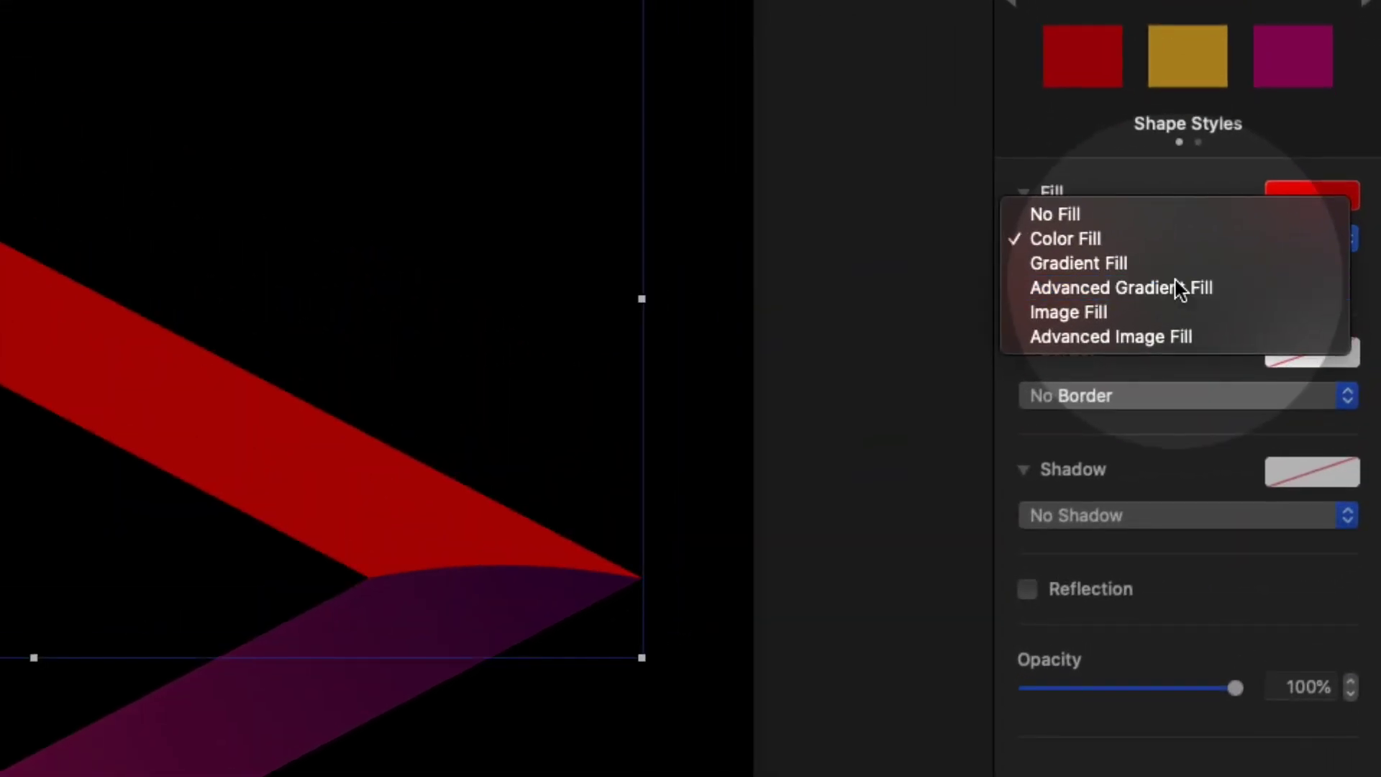
{"action": "left_click", "coordinate": [1180, 287]}
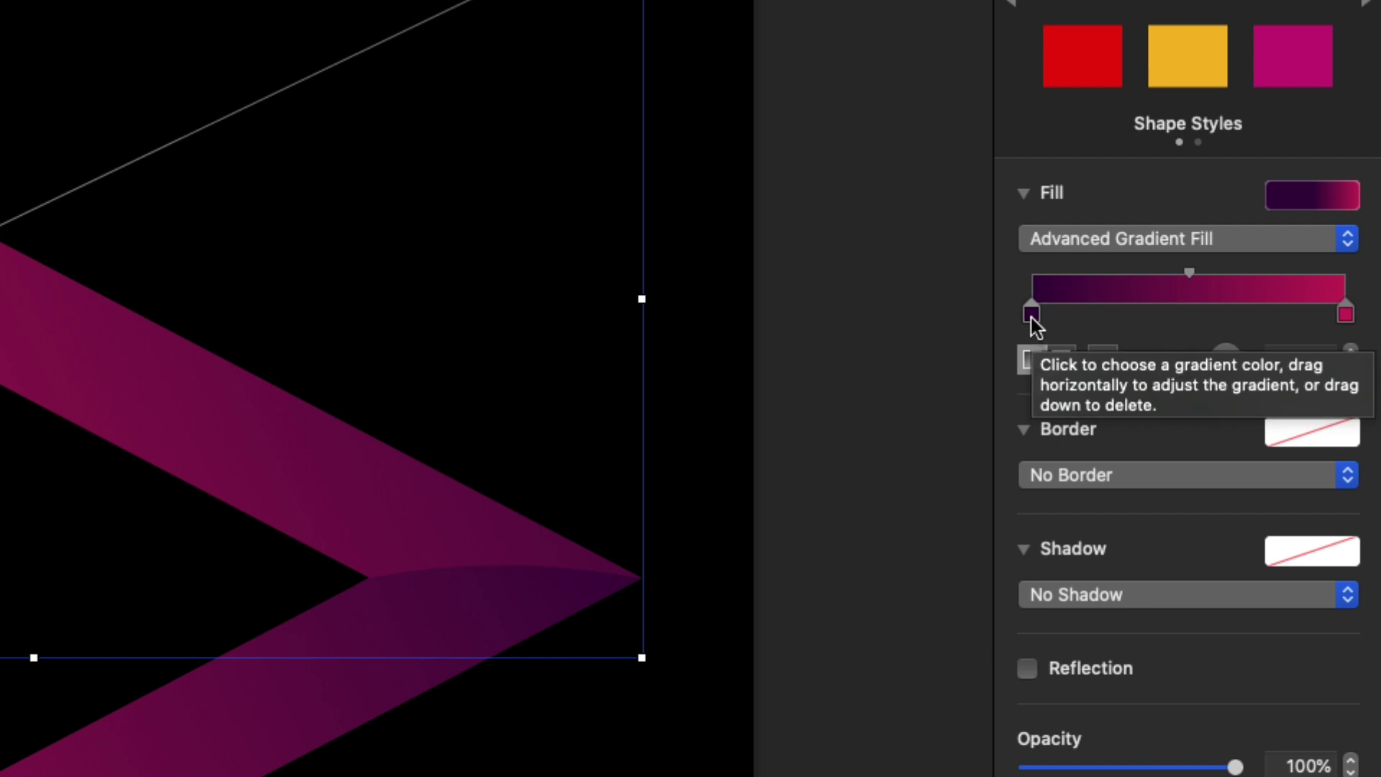
{"action": "left_click_drag", "start_coordinate": [1030, 317], "coordinate": [1248, 317]}
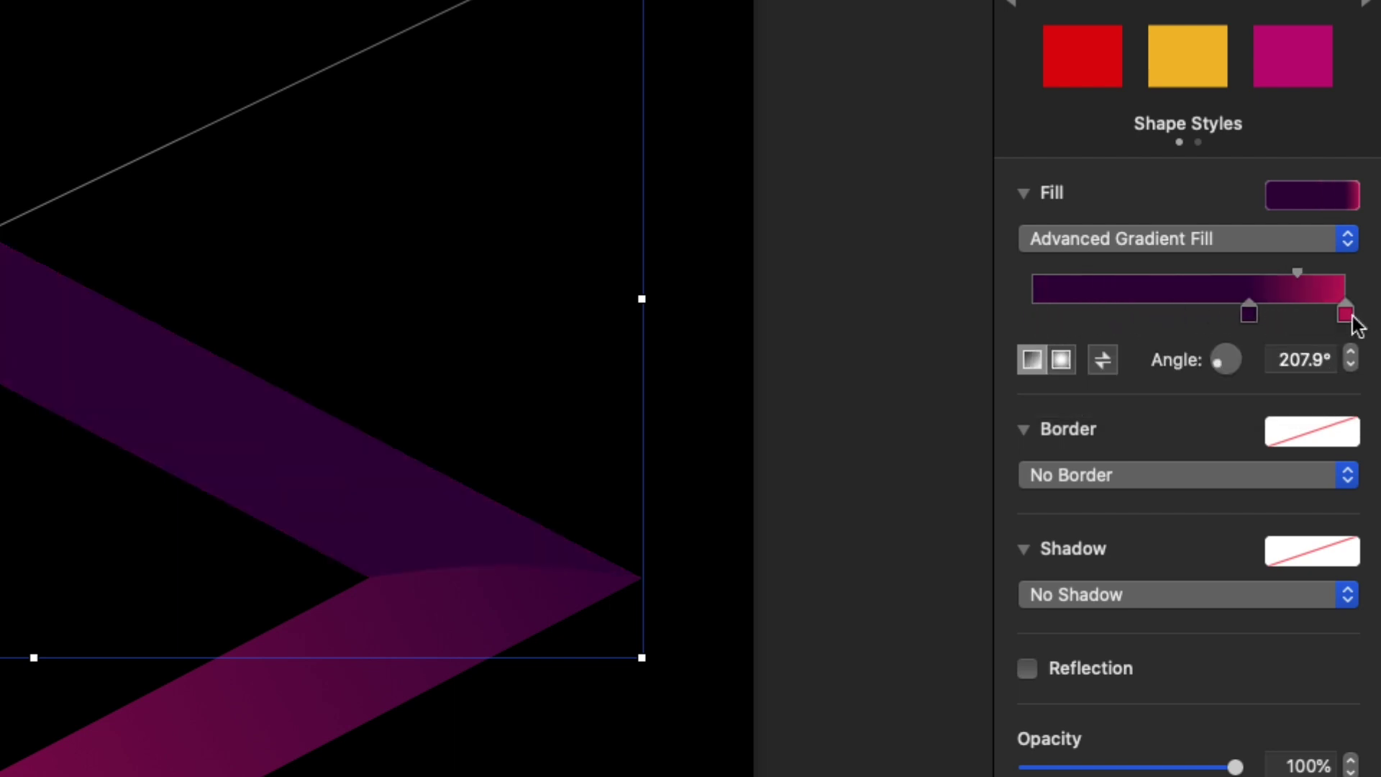
{"action": "left_click_drag", "start_coordinate": [1347, 317], "coordinate": [1032, 321]}
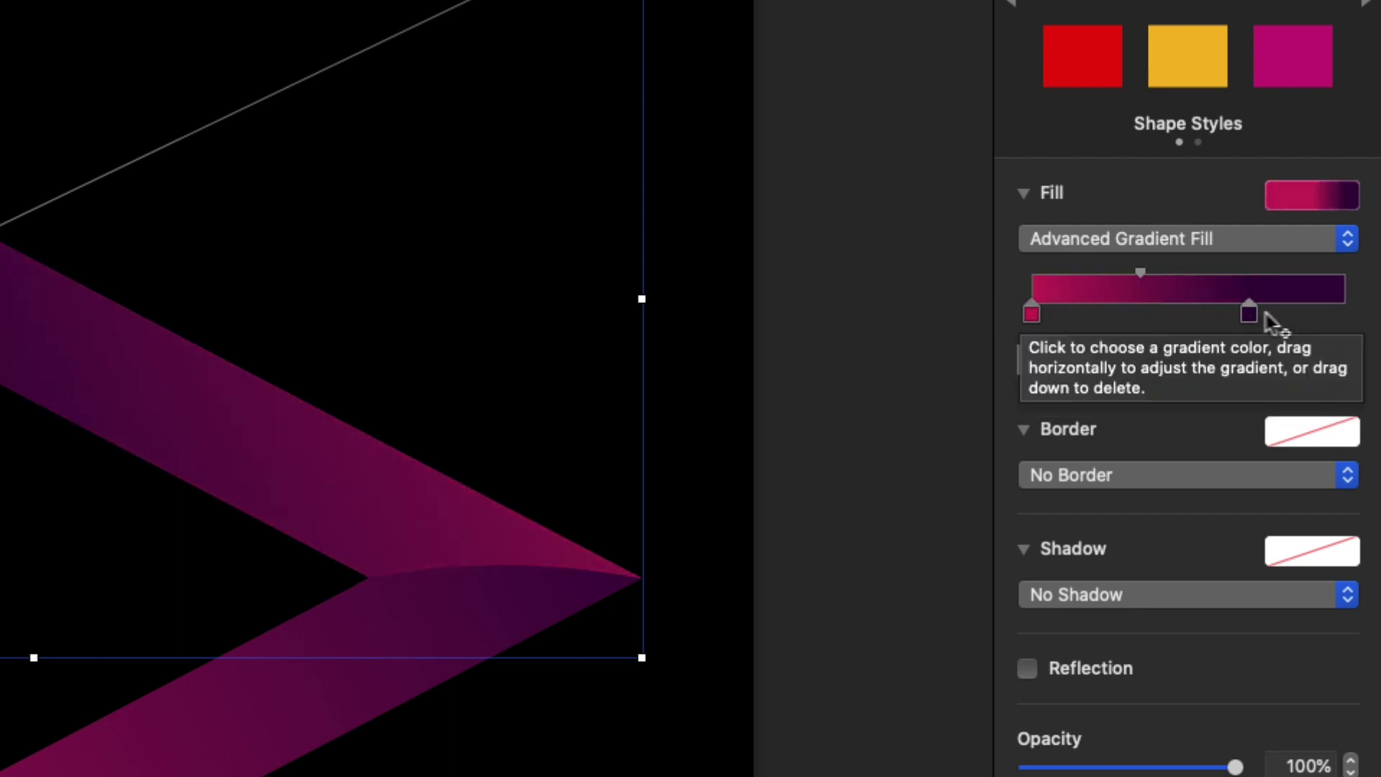
{"action": "left_click_drag", "start_coordinate": [1251, 318], "coordinate": [1344, 317]}
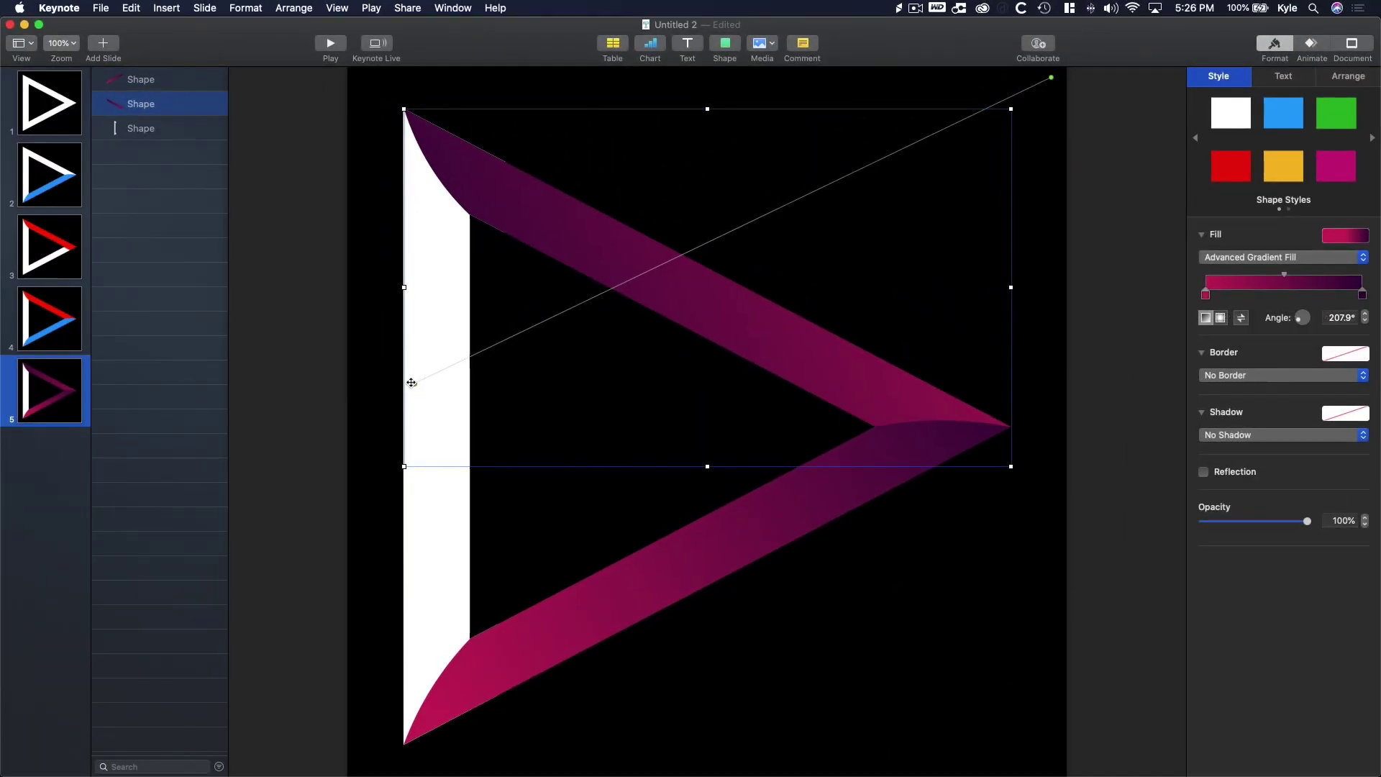
{"action": "left_click_drag", "start_coordinate": [412, 383], "coordinate": [414, 149]}
{"action": "left_click_drag", "start_coordinate": [1053, 79], "coordinate": [1056, 490]}
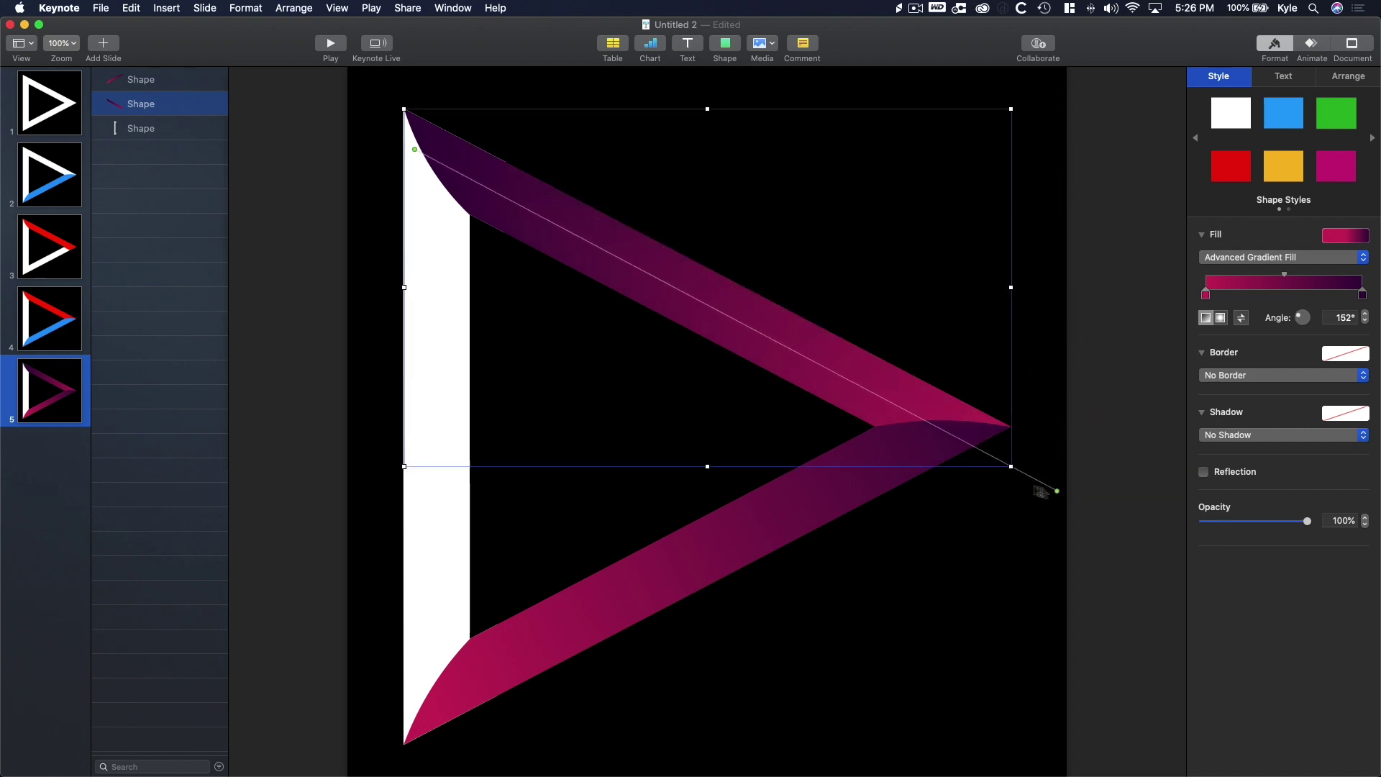
- Give the white left bar an Advanced Gradient Fill angled 269.6°, pink at top to dark purple below
{"action": "left_click", "coordinate": [434, 498]}
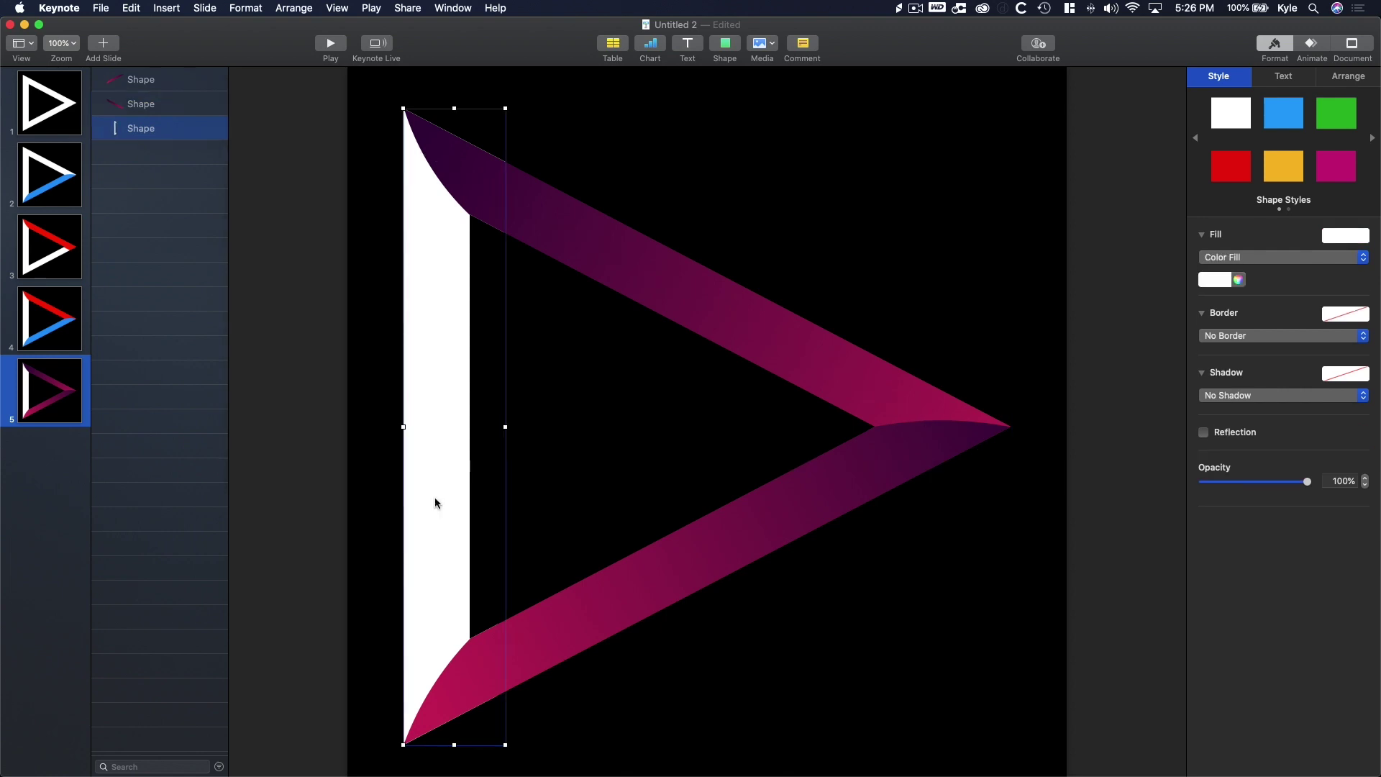
{"action": "left_click", "coordinate": [1255, 259]}
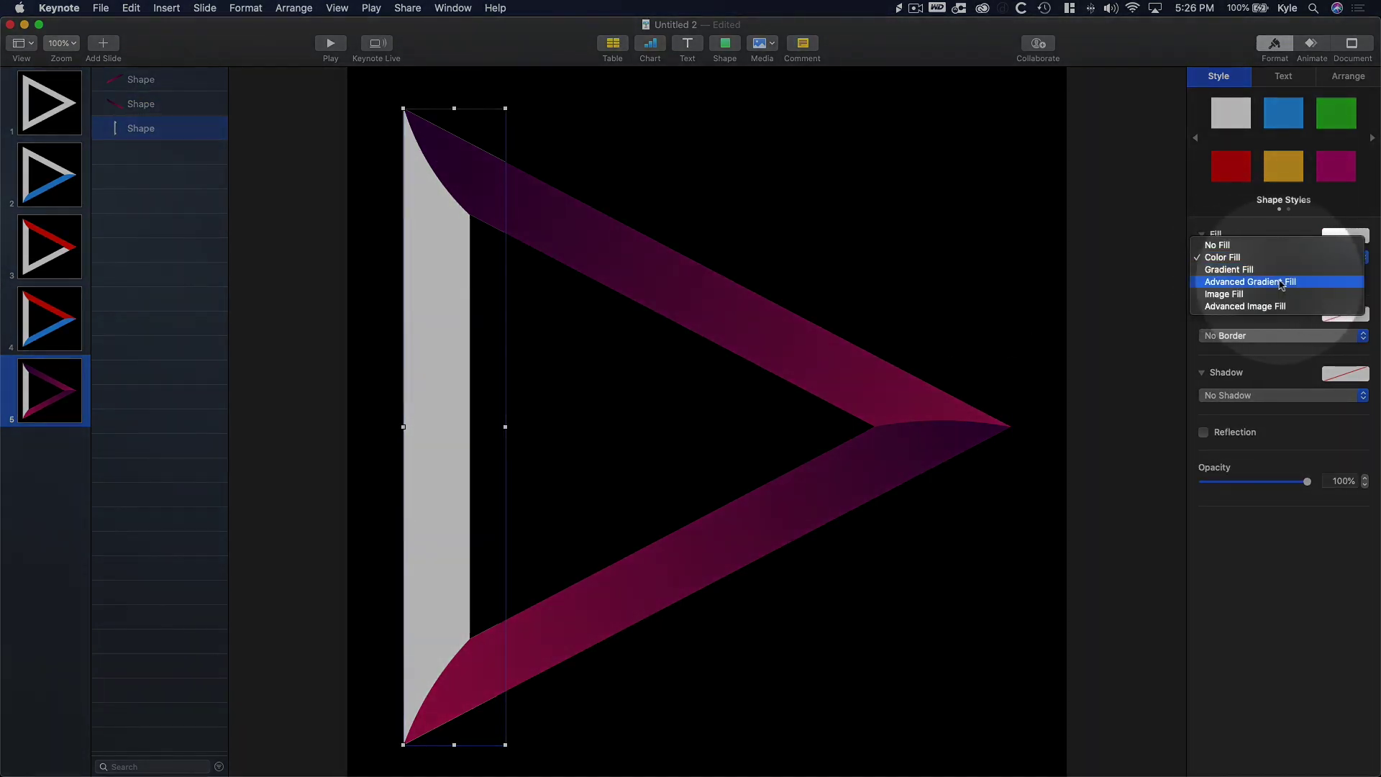
{"action": "left_click", "coordinate": [1309, 283]}
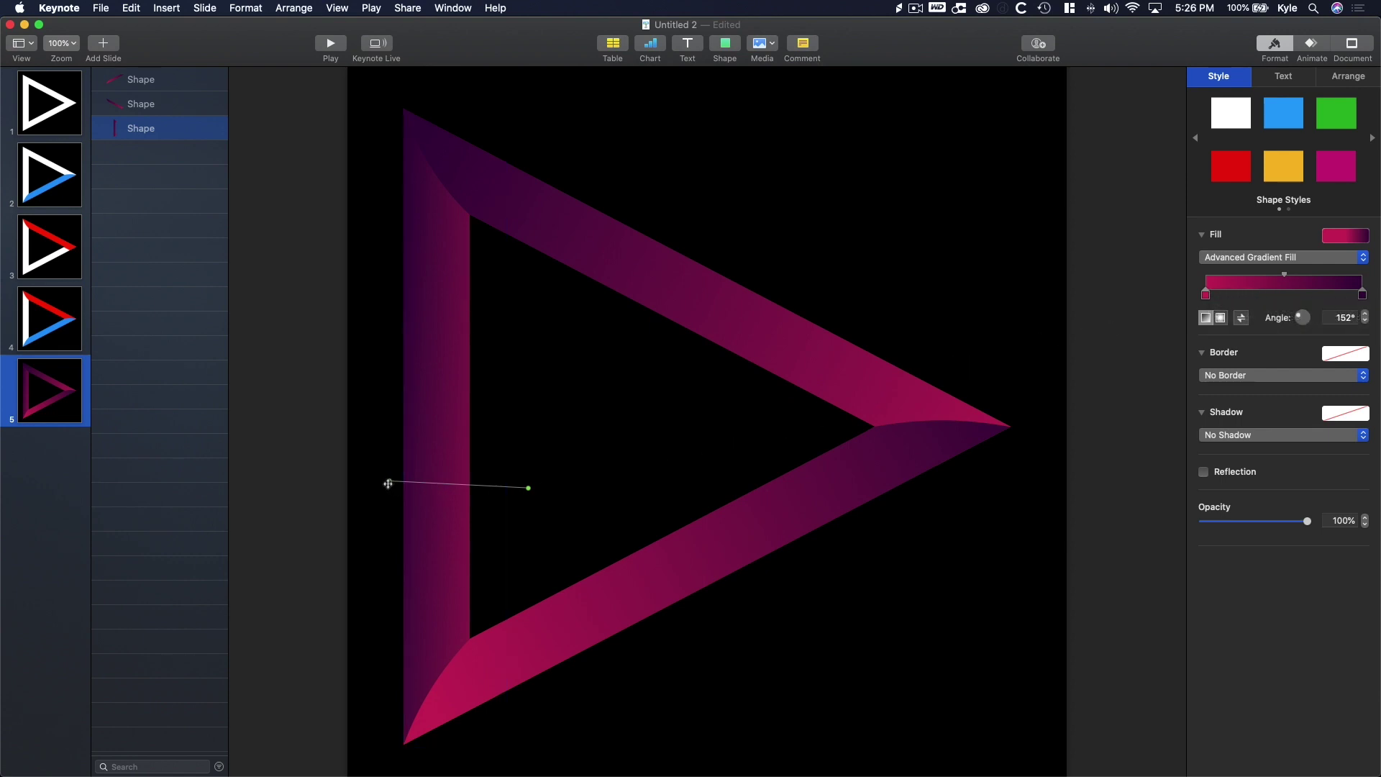
{"action": "left_click_drag", "start_coordinate": [388, 481], "coordinate": [434, 708]}
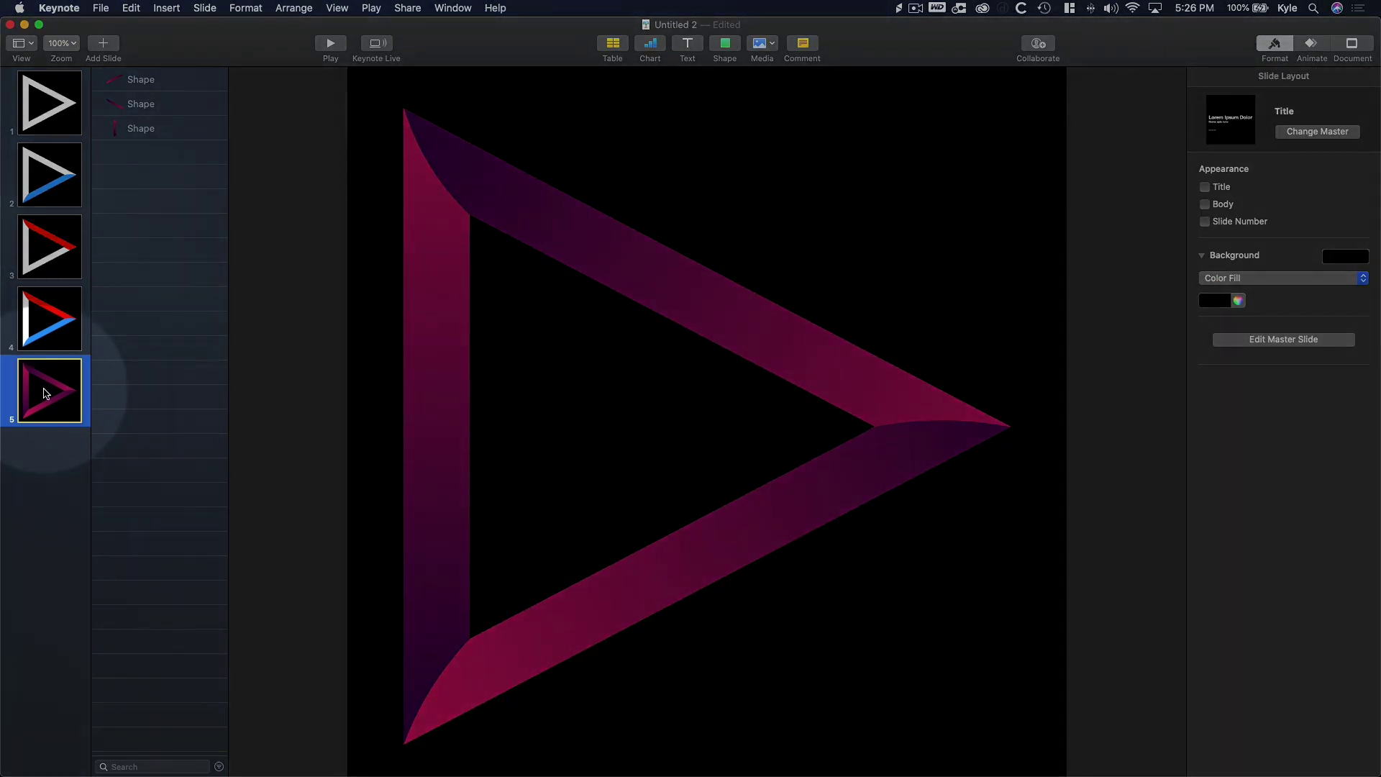
- Duplicate slide 5, copy the bottom arm exactly over itself, and pick the freeform pen tool
{"action": "key", "text": "super+d"}
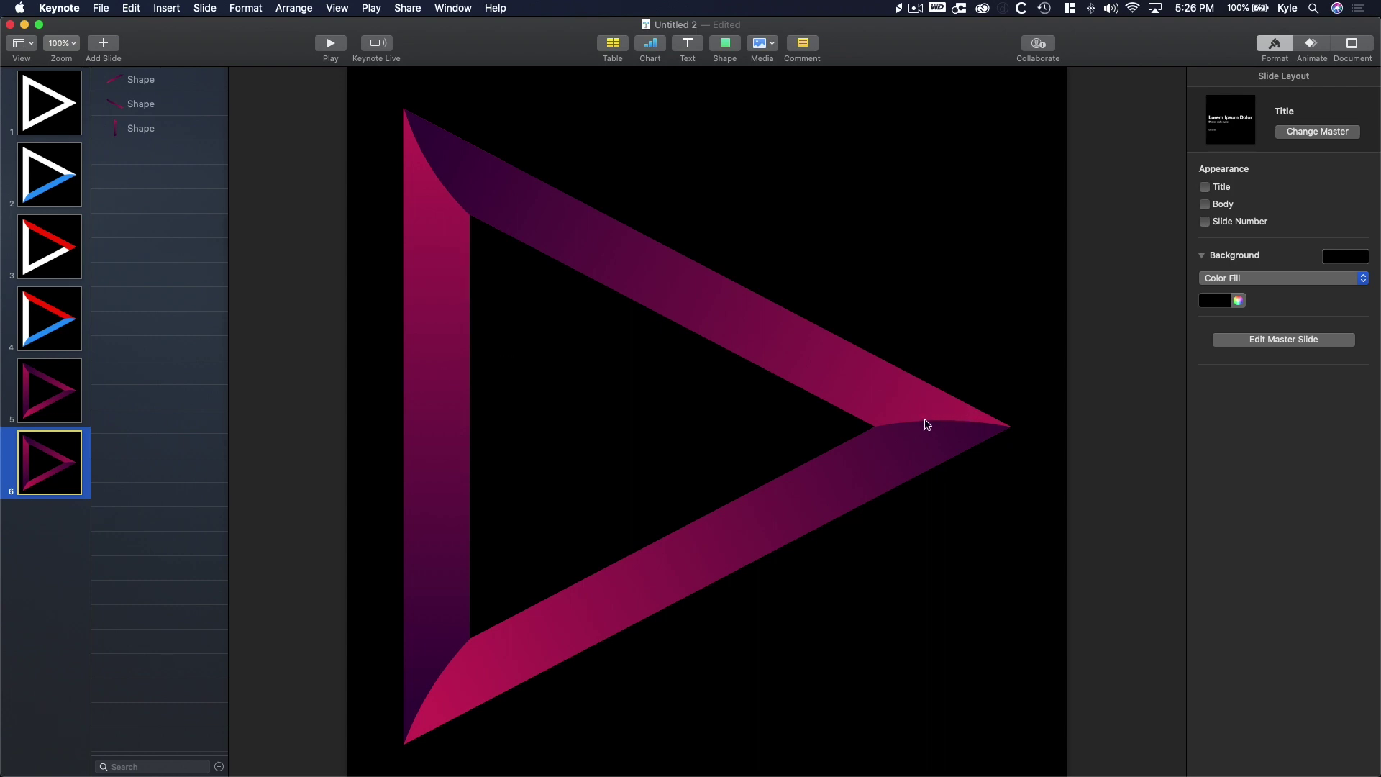
{"action": "left_click", "coordinate": [832, 489]}
{"action": "key", "text": "super+d"}
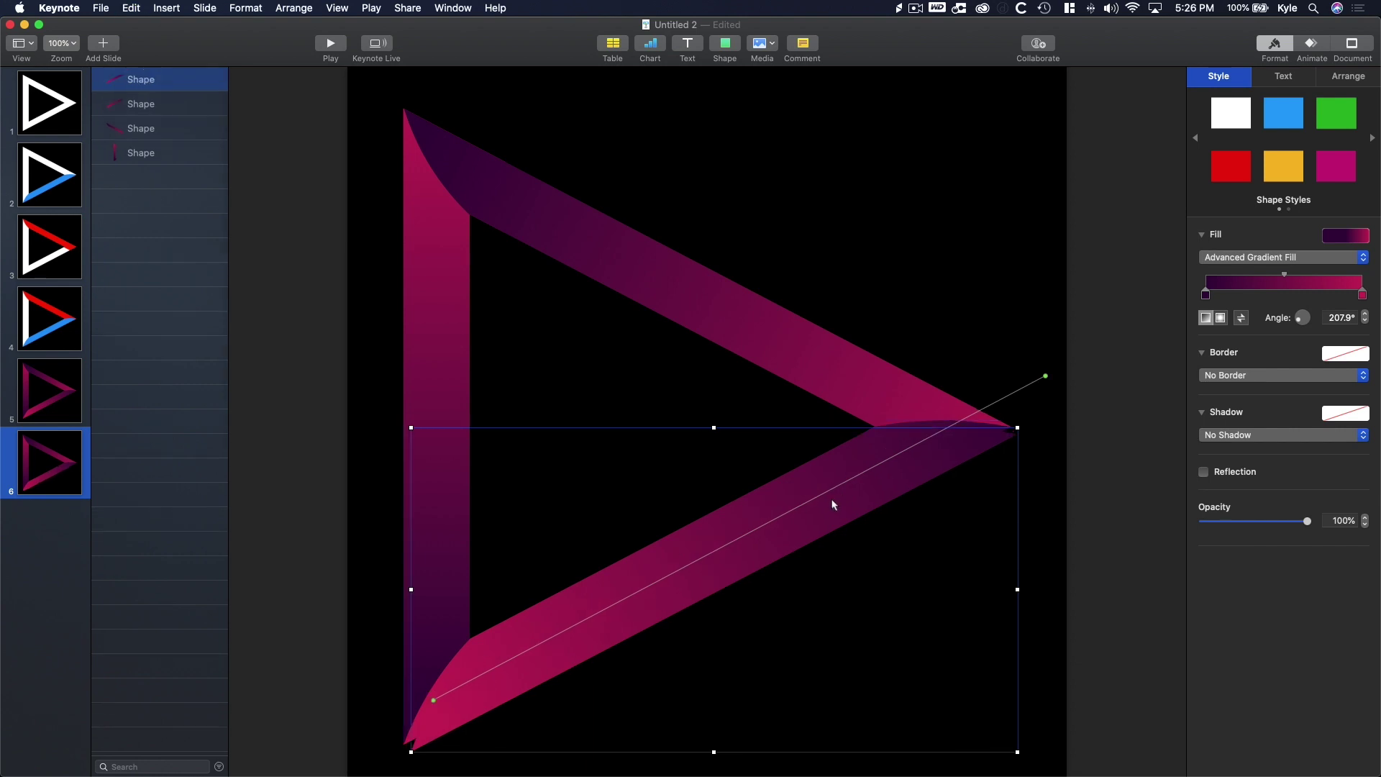
{"action": "left_click_drag", "start_coordinate": [830, 500], "coordinate": [831, 500]}
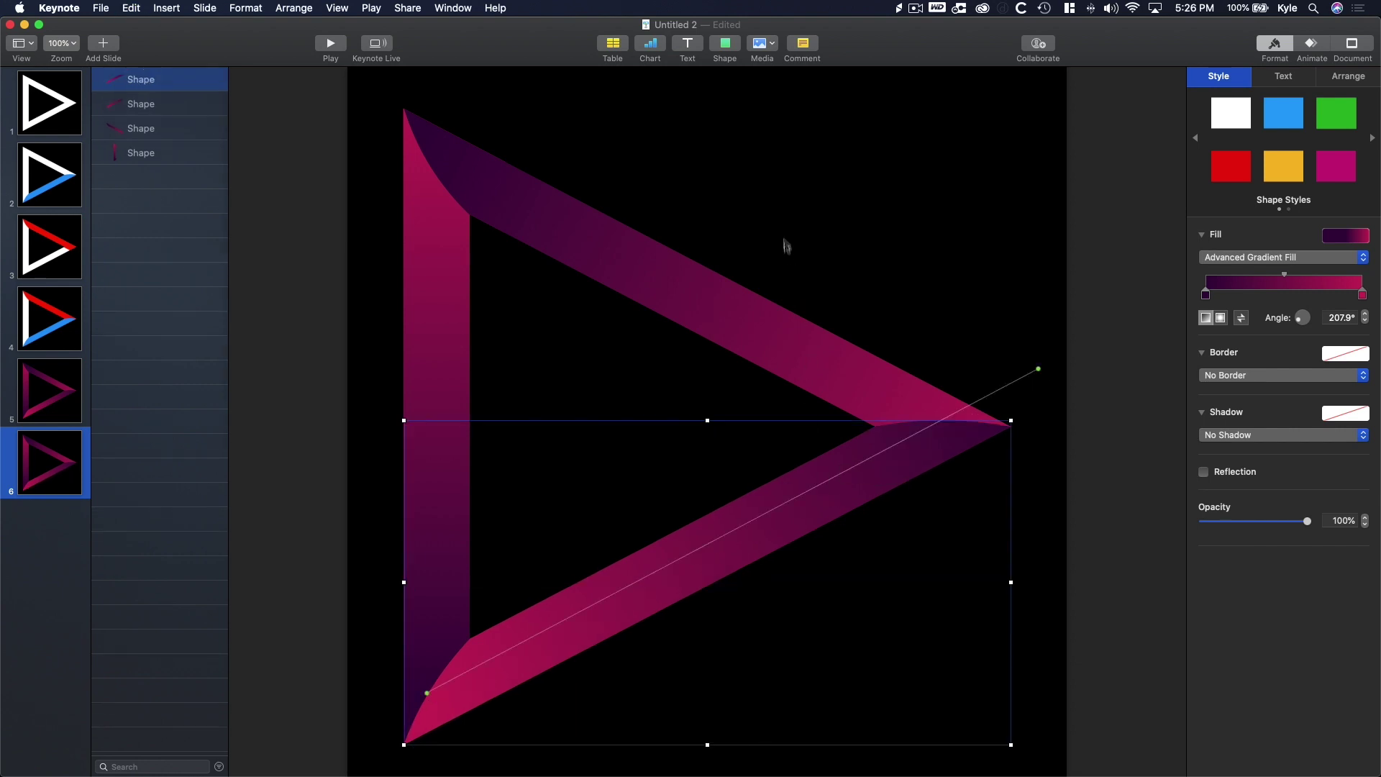
{"action": "left_click", "coordinate": [725, 45]}
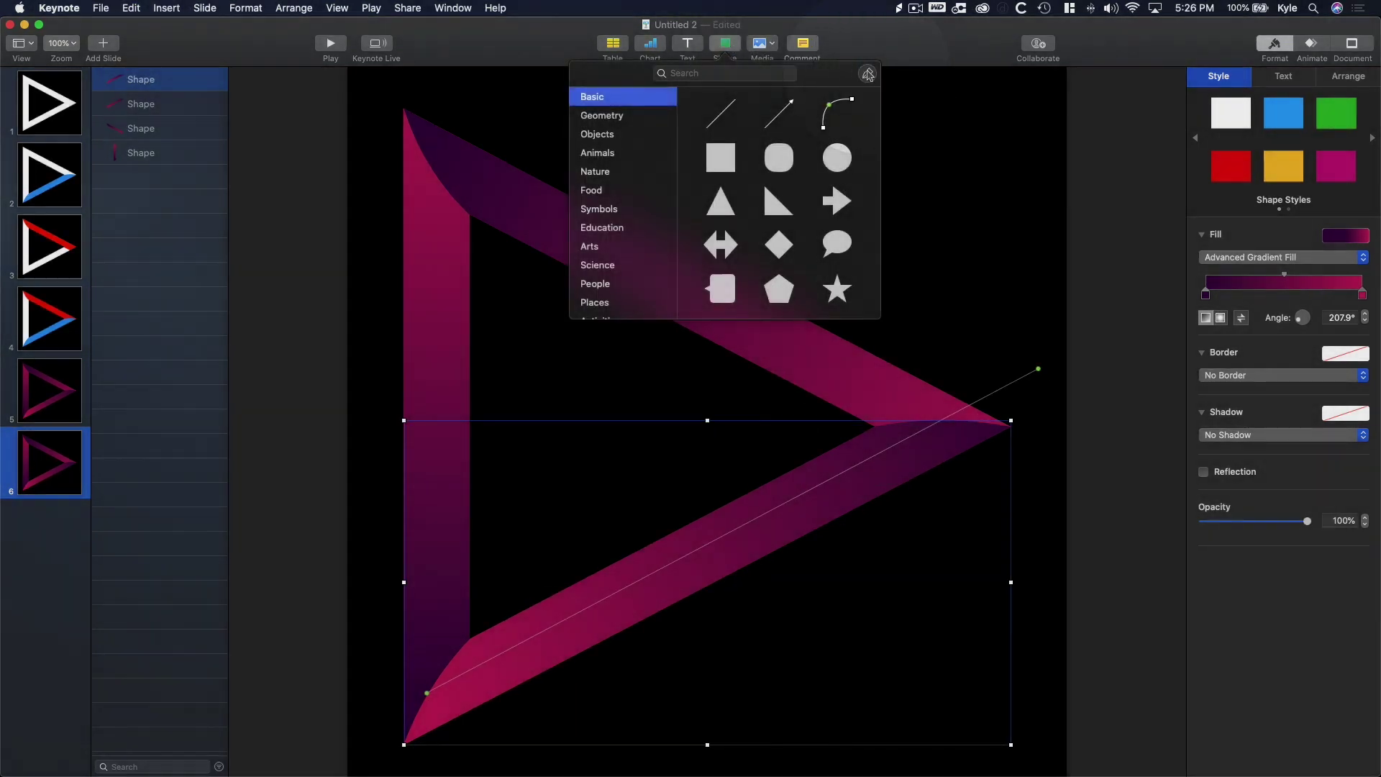
{"action": "left_click", "coordinate": [866, 68]}
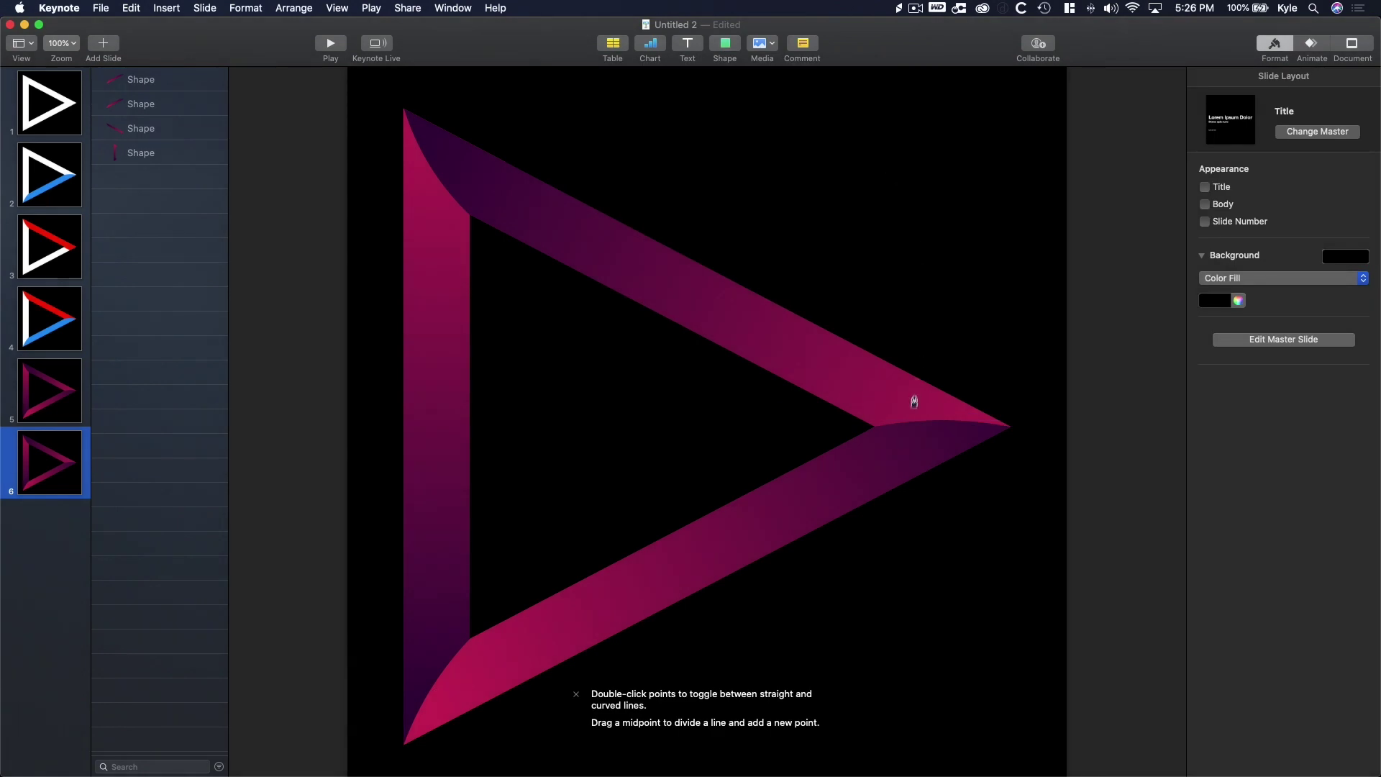
- Draw a four-point freeform outline around the triangle's right tip
{"action": "left_click", "coordinate": [809, 408]}
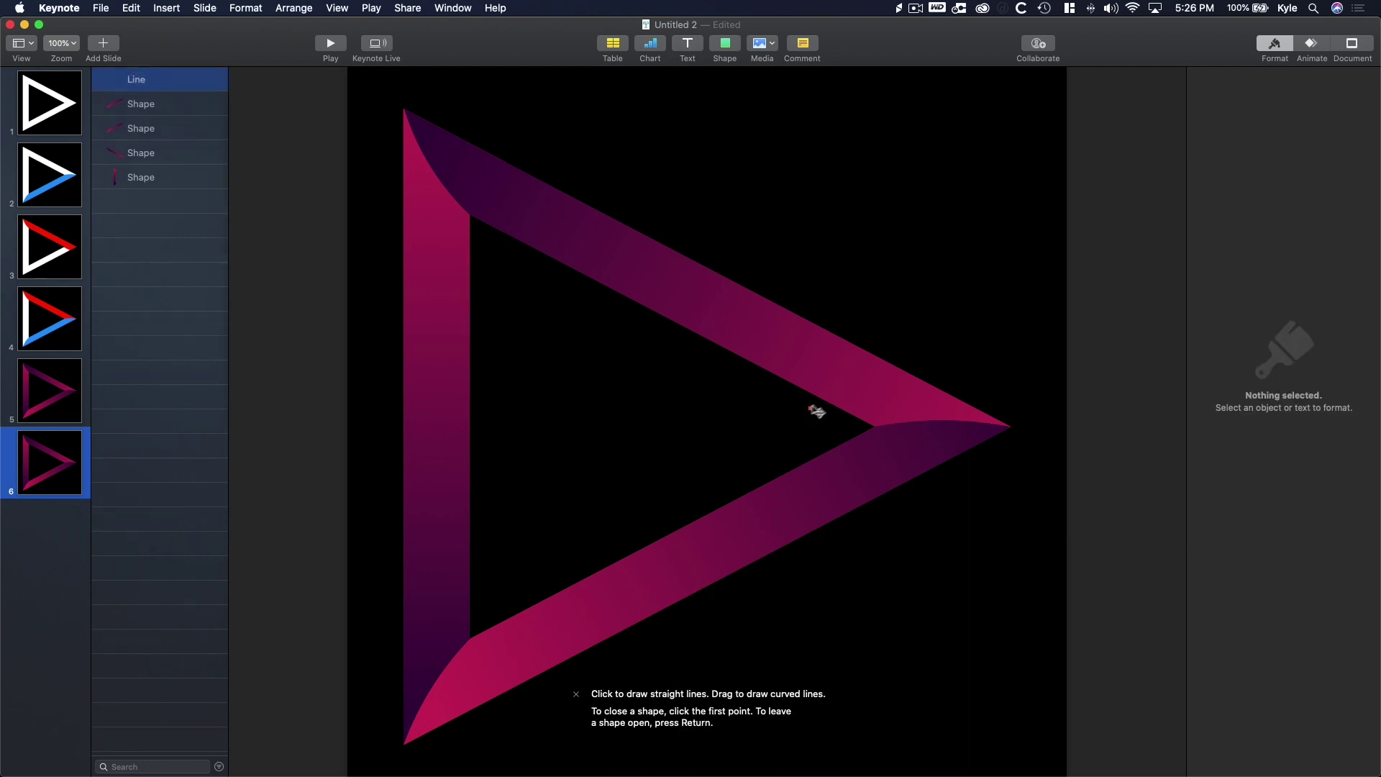
{"action": "left_click", "coordinate": [1044, 391]}
{"action": "left_click", "coordinate": [1034, 480]}
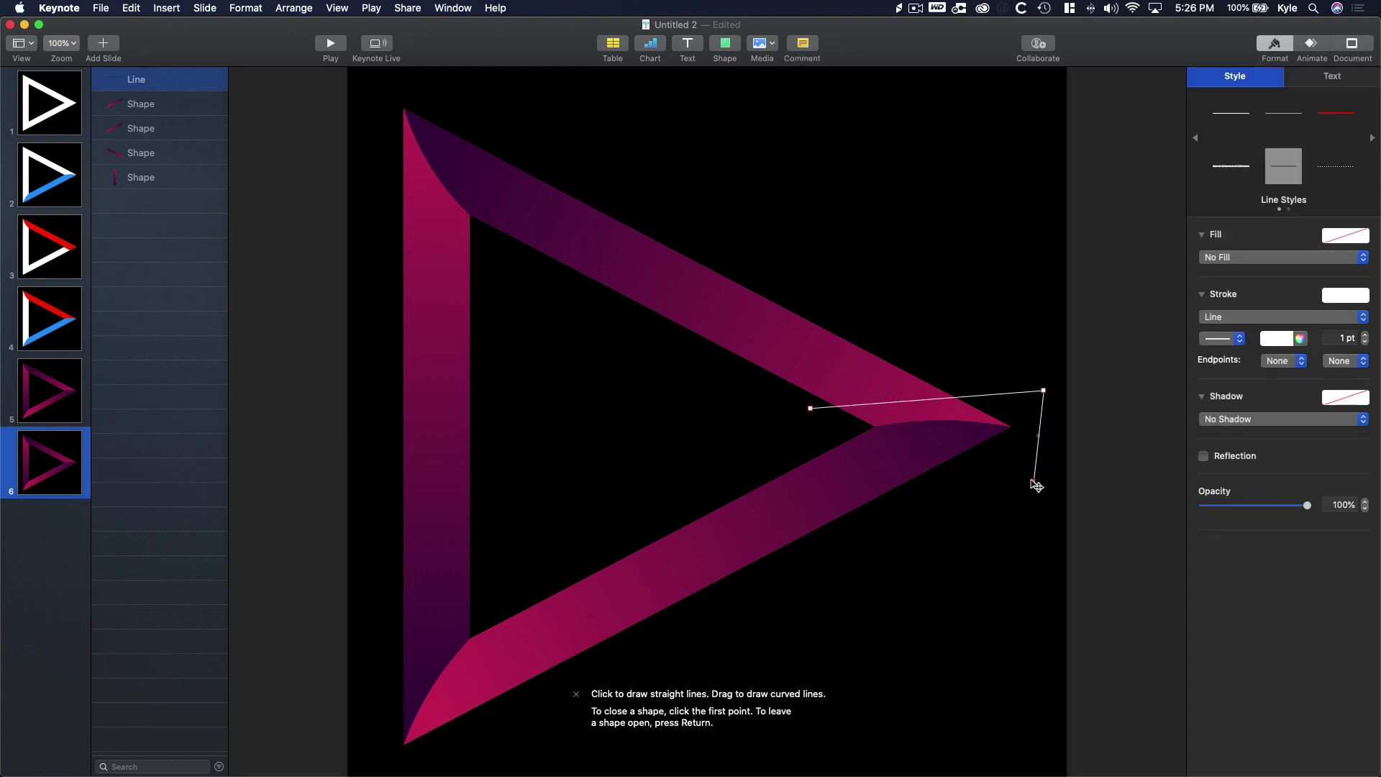
{"action": "left_click", "coordinate": [816, 444]}
{"action": "left_click", "coordinate": [810, 409]}
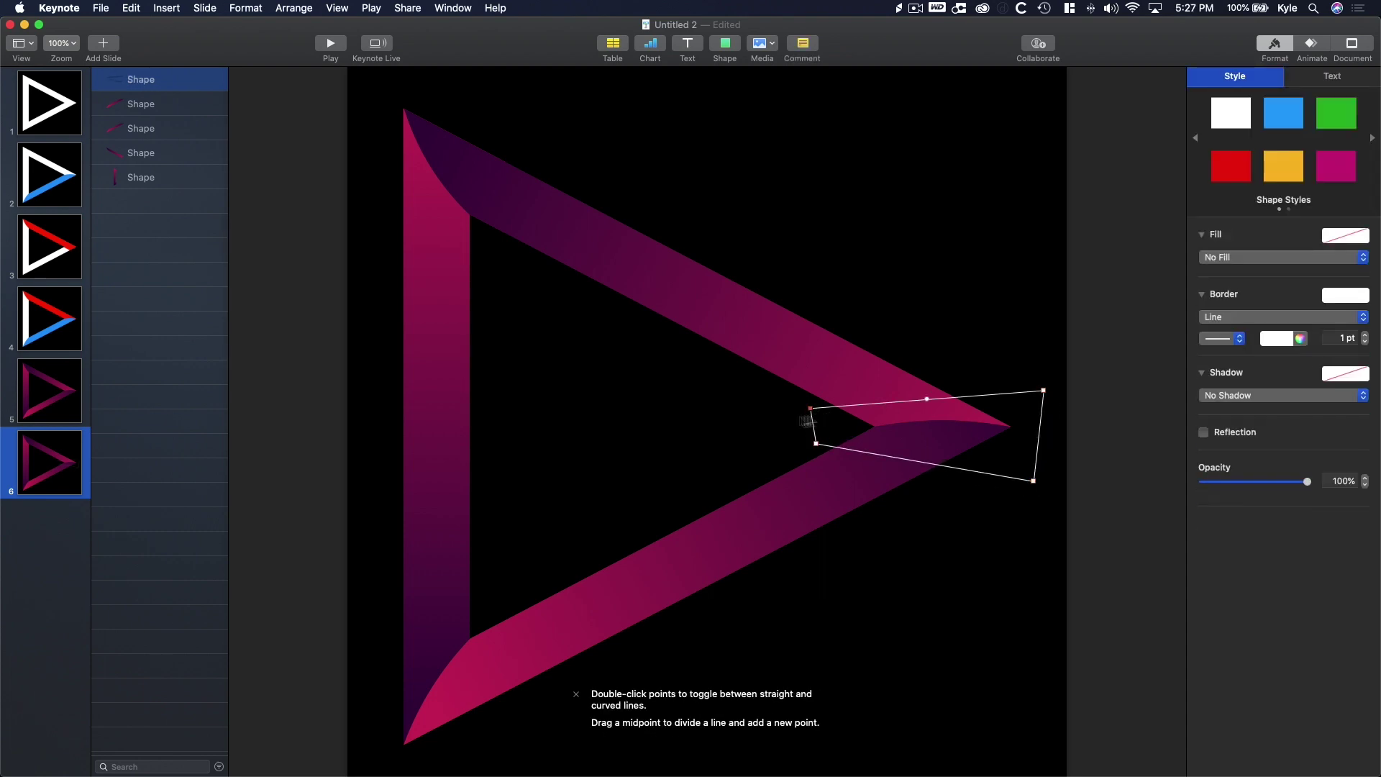
{"action": "left_click", "coordinate": [794, 422]}
- Intersect the outline with the bottom-arm copy so only the tip overlap remains
{"action": "left_click", "coordinate": [811, 411], "text": "shift"}
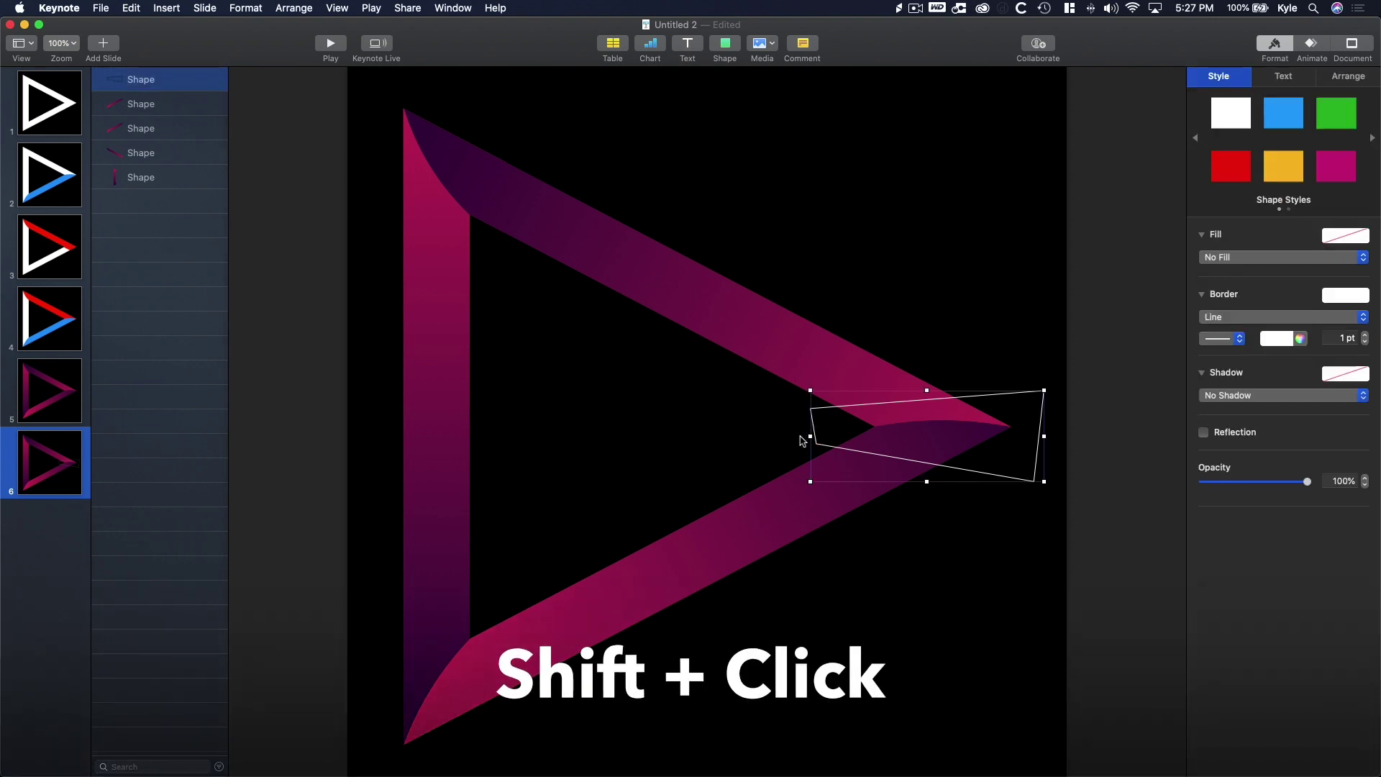
{"action": "left_click", "coordinate": [789, 504], "text": "shift"}
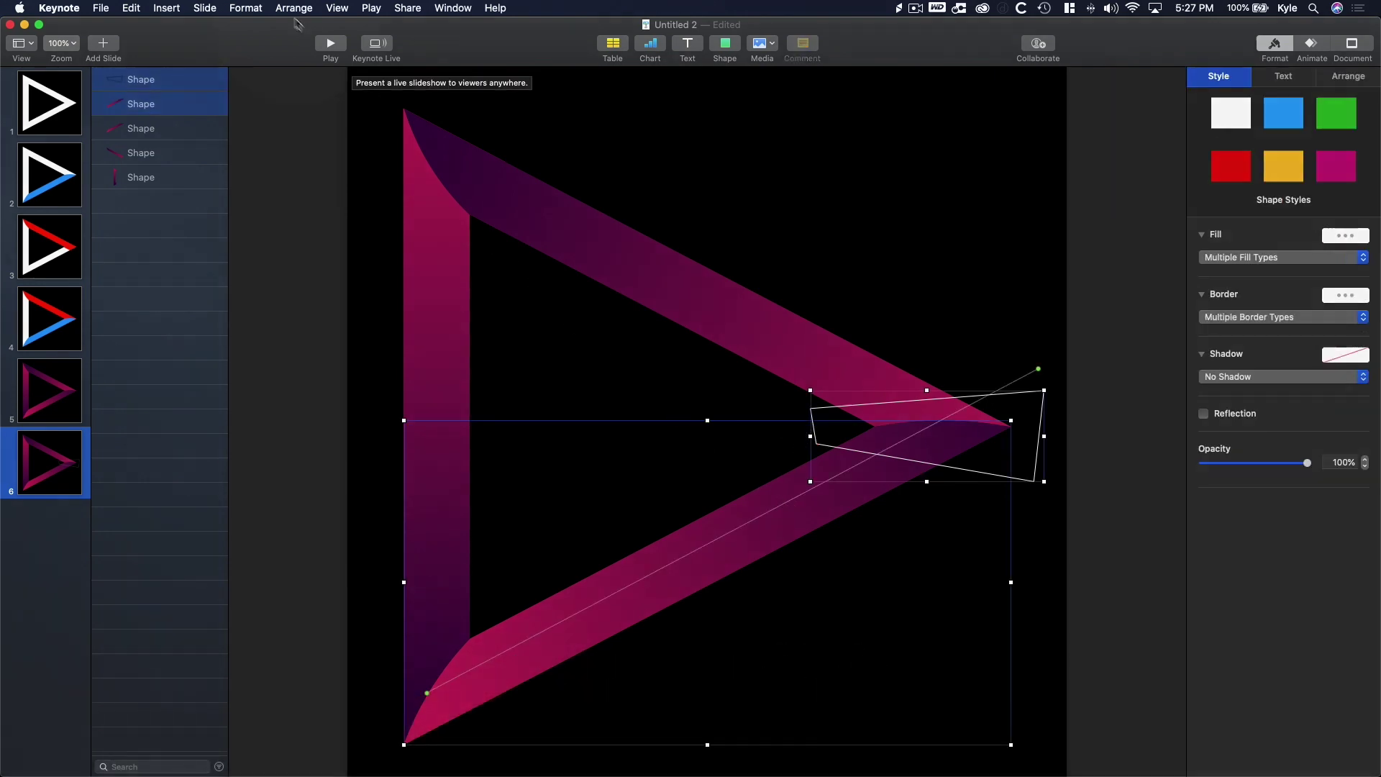
{"action": "left_click", "coordinate": [245, 8]}
{"action": "mouse_move", "coordinate": [329, 95]}
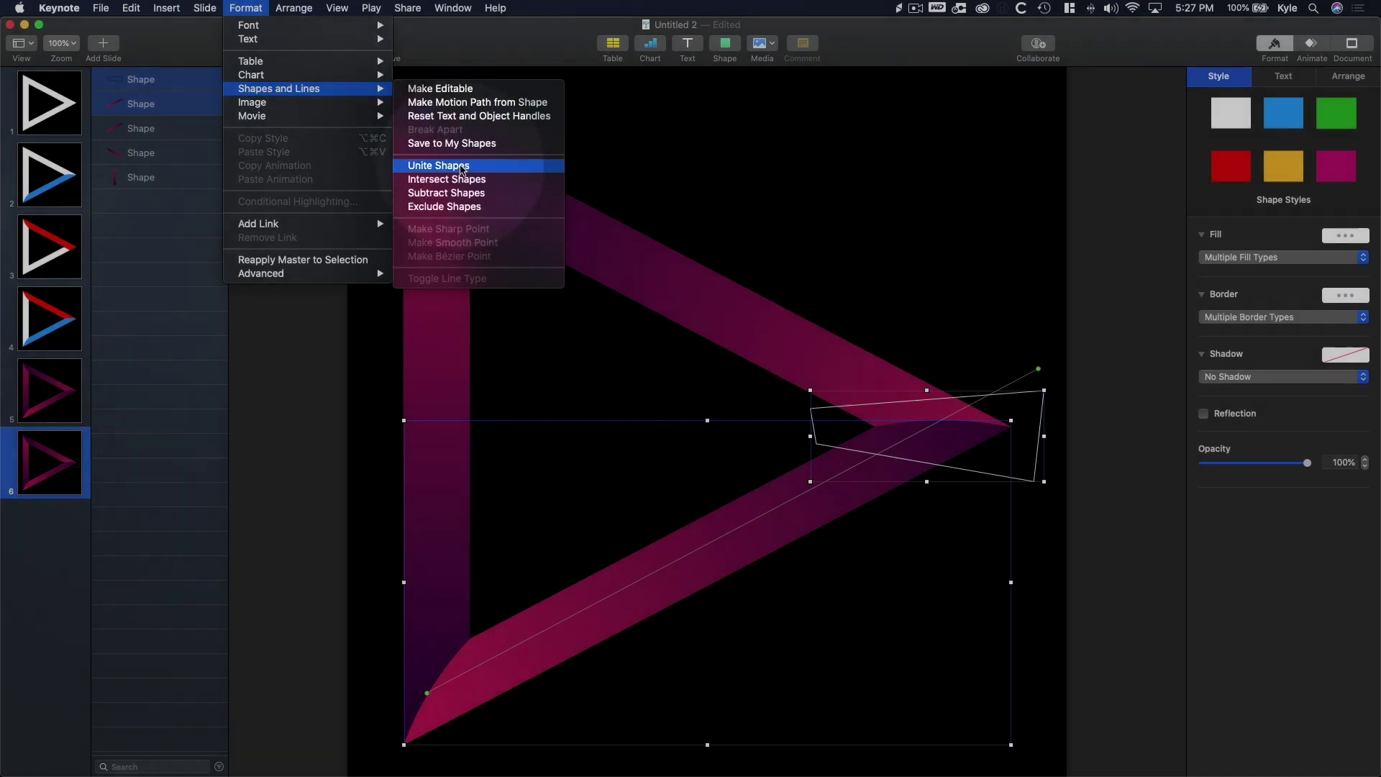
{"action": "left_click", "coordinate": [446, 179]}
{"action": "left_click", "coordinate": [906, 285]}
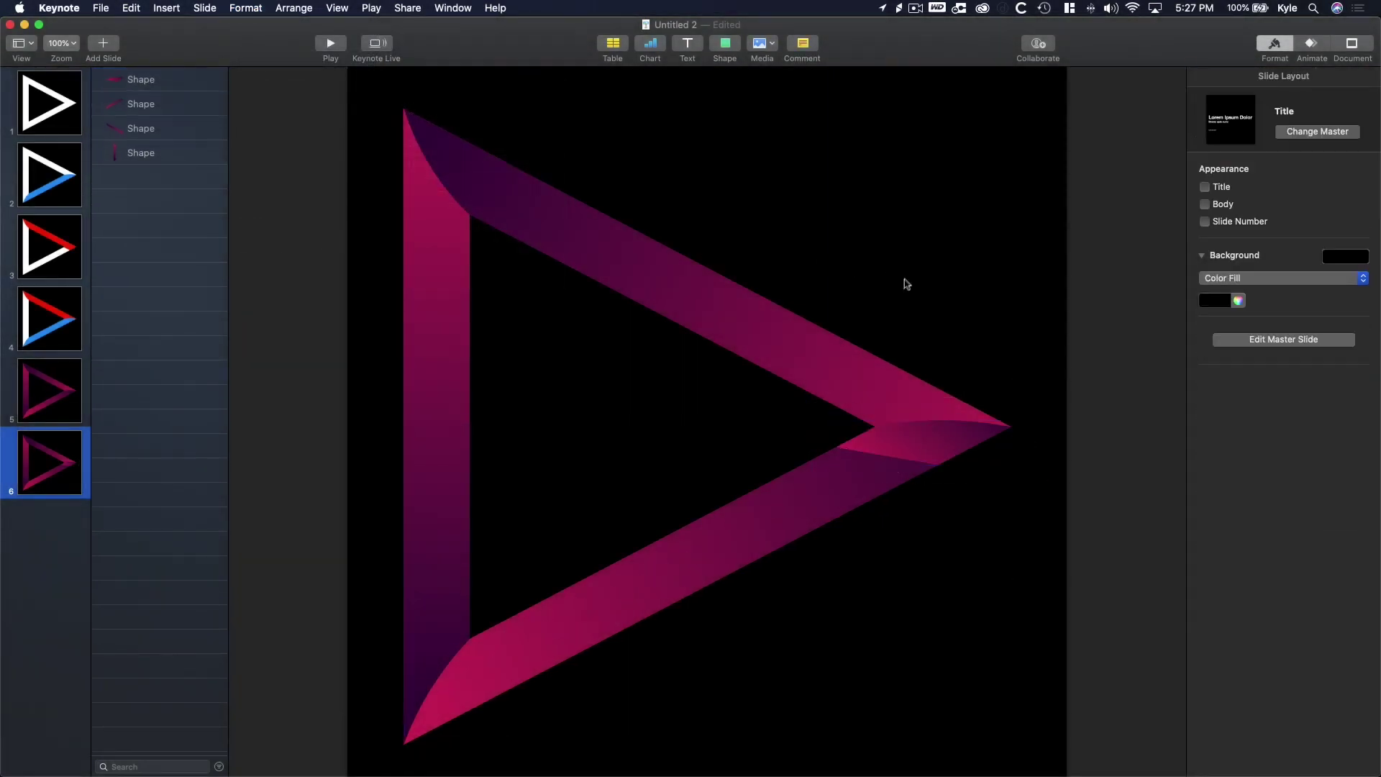
- Fill the tip piece with solid white (Pencils > Snow)
{"action": "left_click", "coordinate": [948, 437]}
{"action": "left_click", "coordinate": [1240, 259]}
{"action": "left_click", "coordinate": [1244, 246]}
{"action": "left_click", "coordinate": [1238, 280]}
{"action": "left_click", "coordinate": [657, 185]}
{"action": "left_click", "coordinate": [740, 248]}
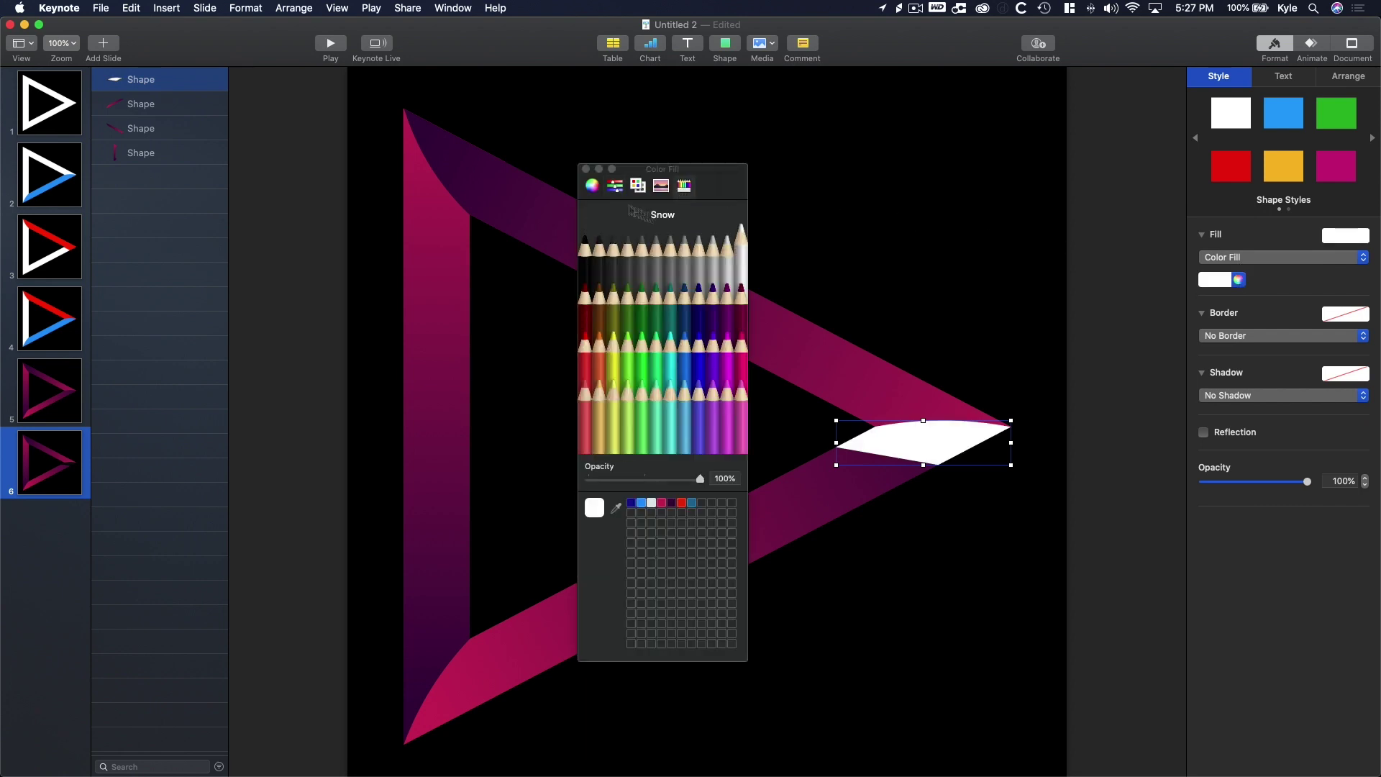
{"action": "key", "text": "Escape"}
{"action": "left_click", "coordinate": [970, 343]}
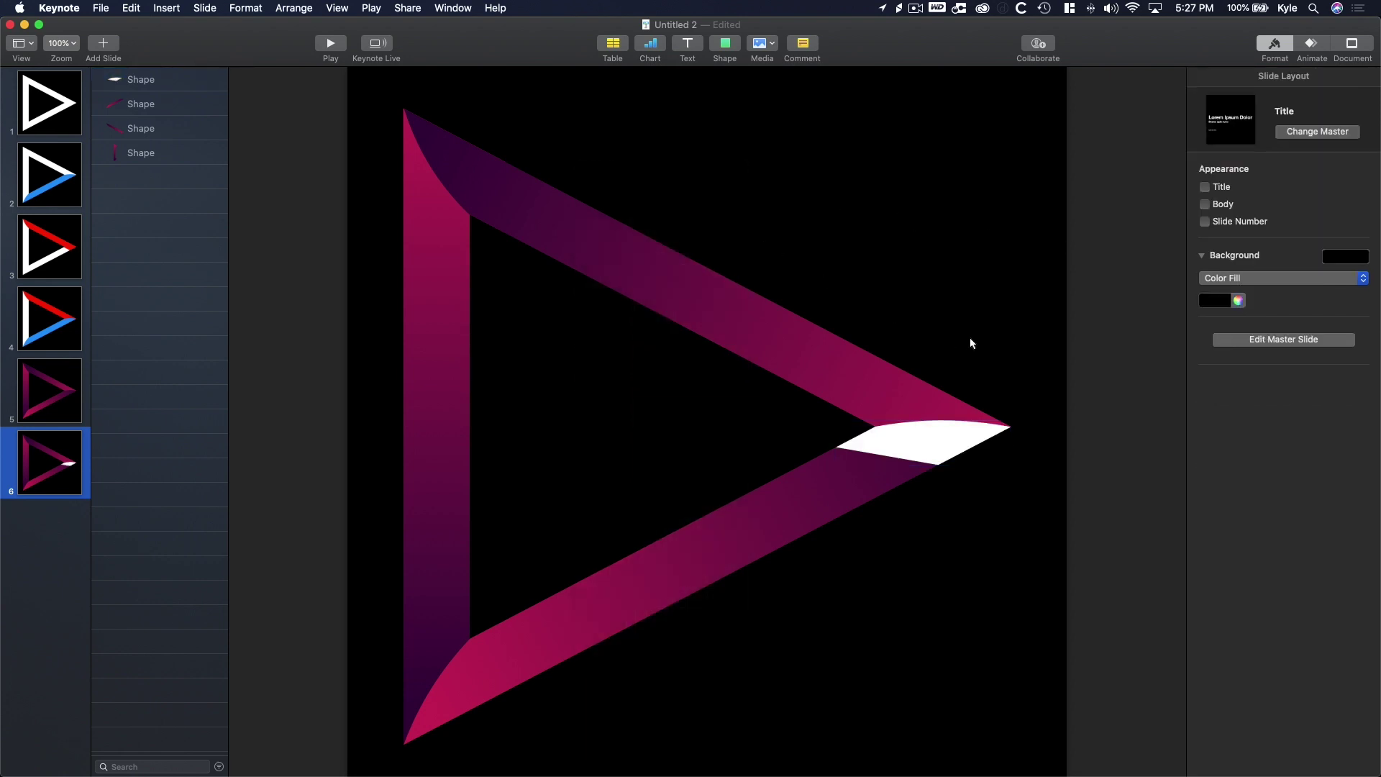
- Give the white tip a drop shadow with 50 pt blur and 0 pt offset
{"action": "left_click", "coordinate": [960, 440]}
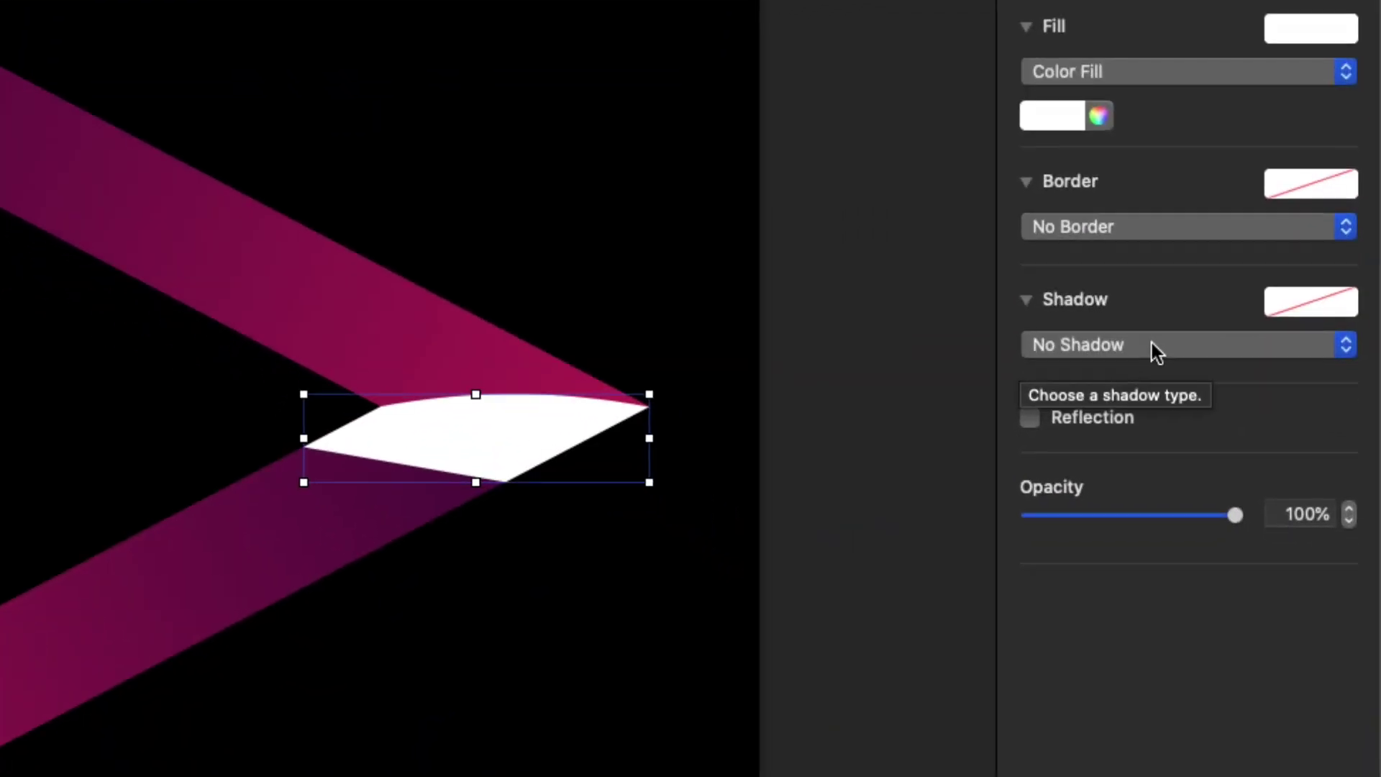
{"action": "left_click", "coordinate": [1210, 580]}
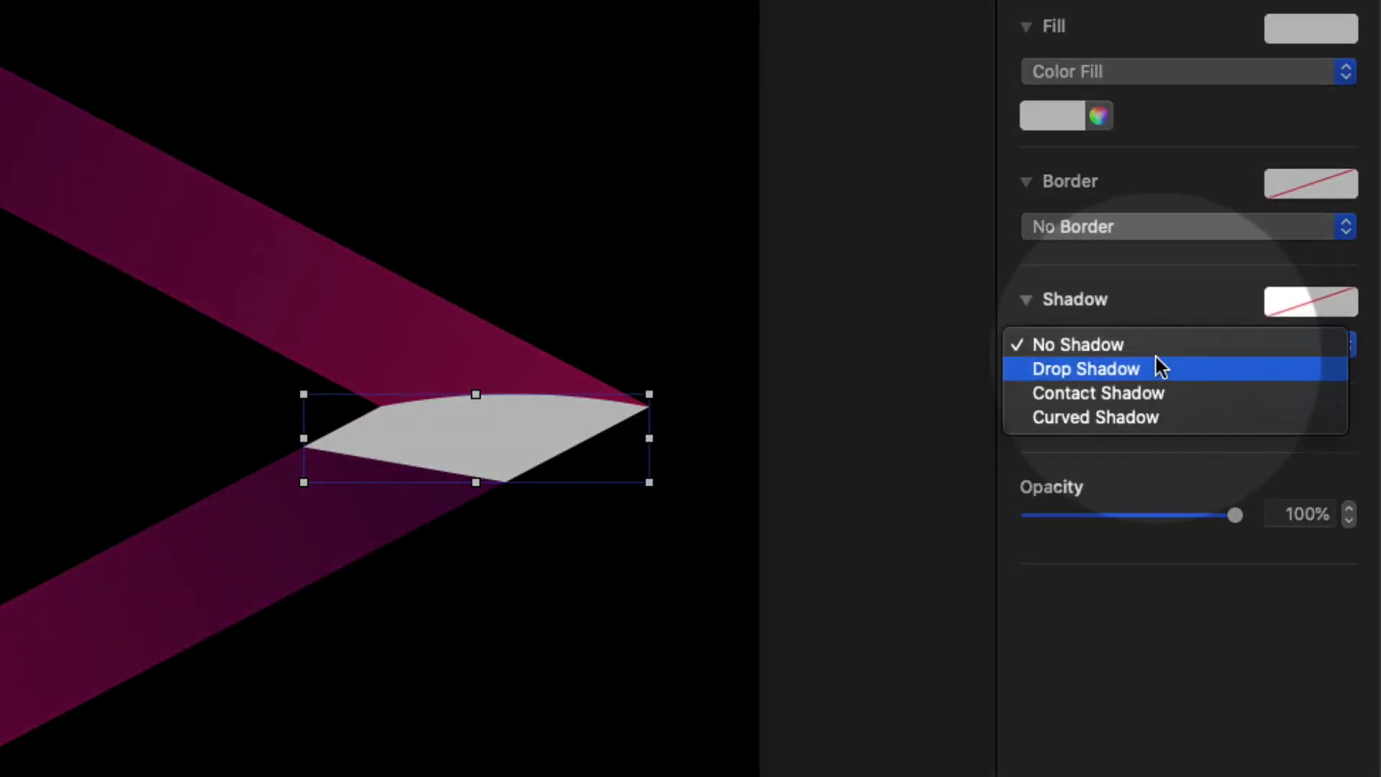
{"action": "left_click", "coordinate": [1155, 365]}
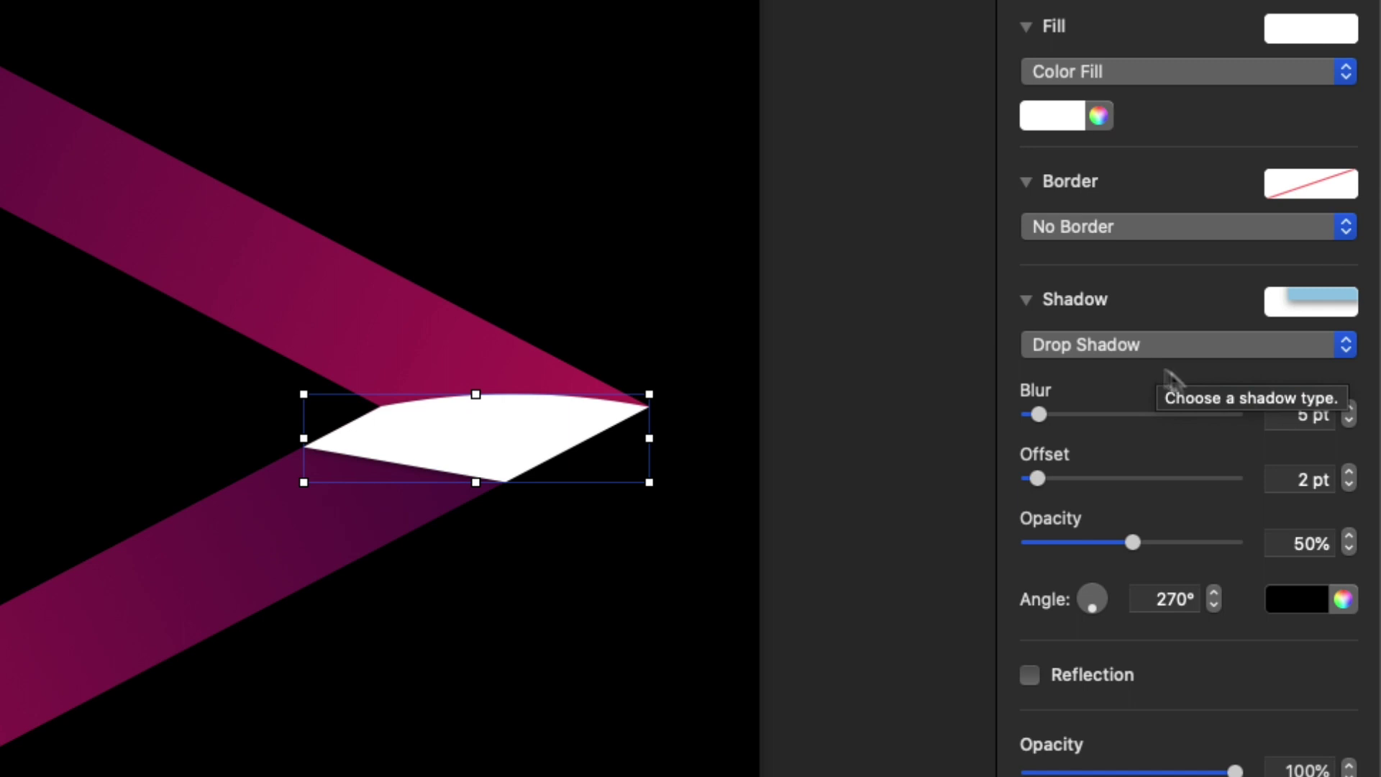
{"action": "left_click", "coordinate": [1283, 412]}
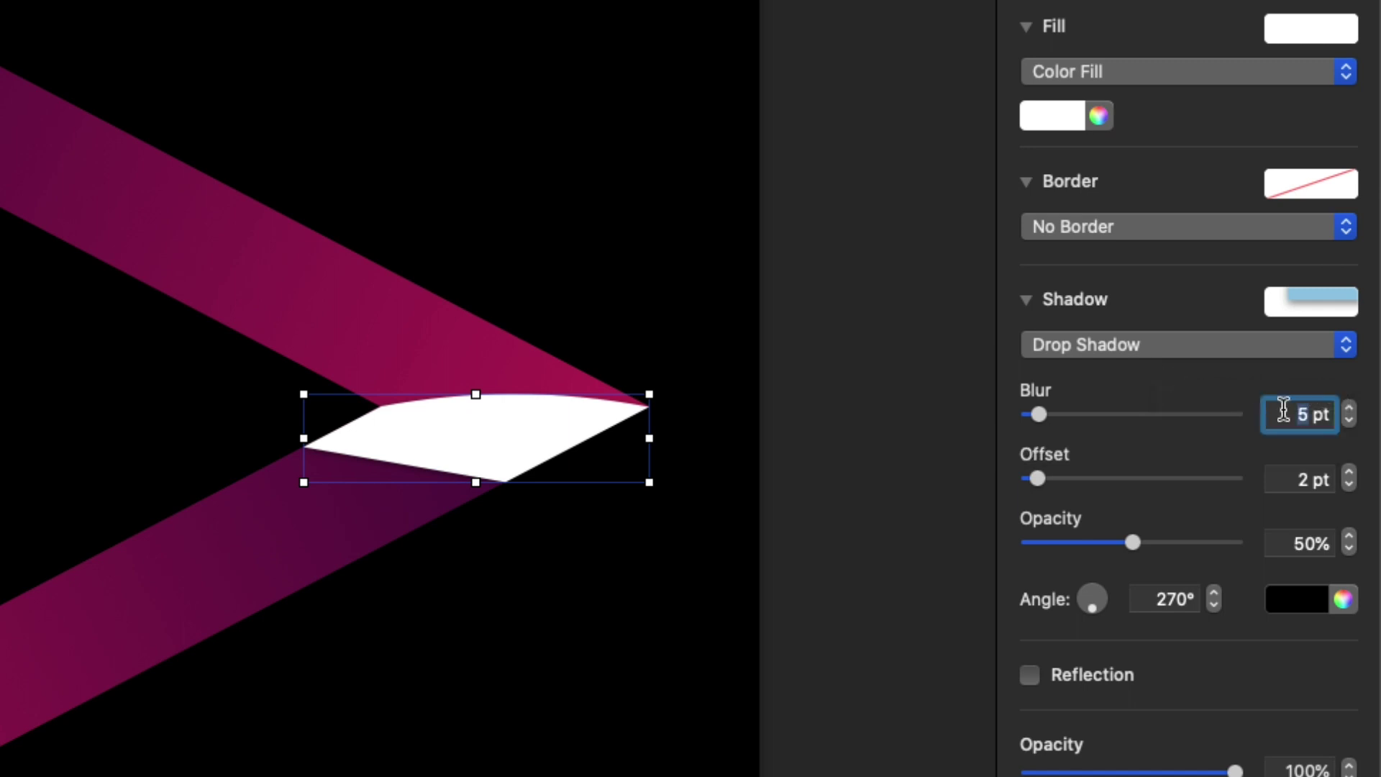
{"action": "type", "text": "50"}
{"action": "key", "text": "Return"}
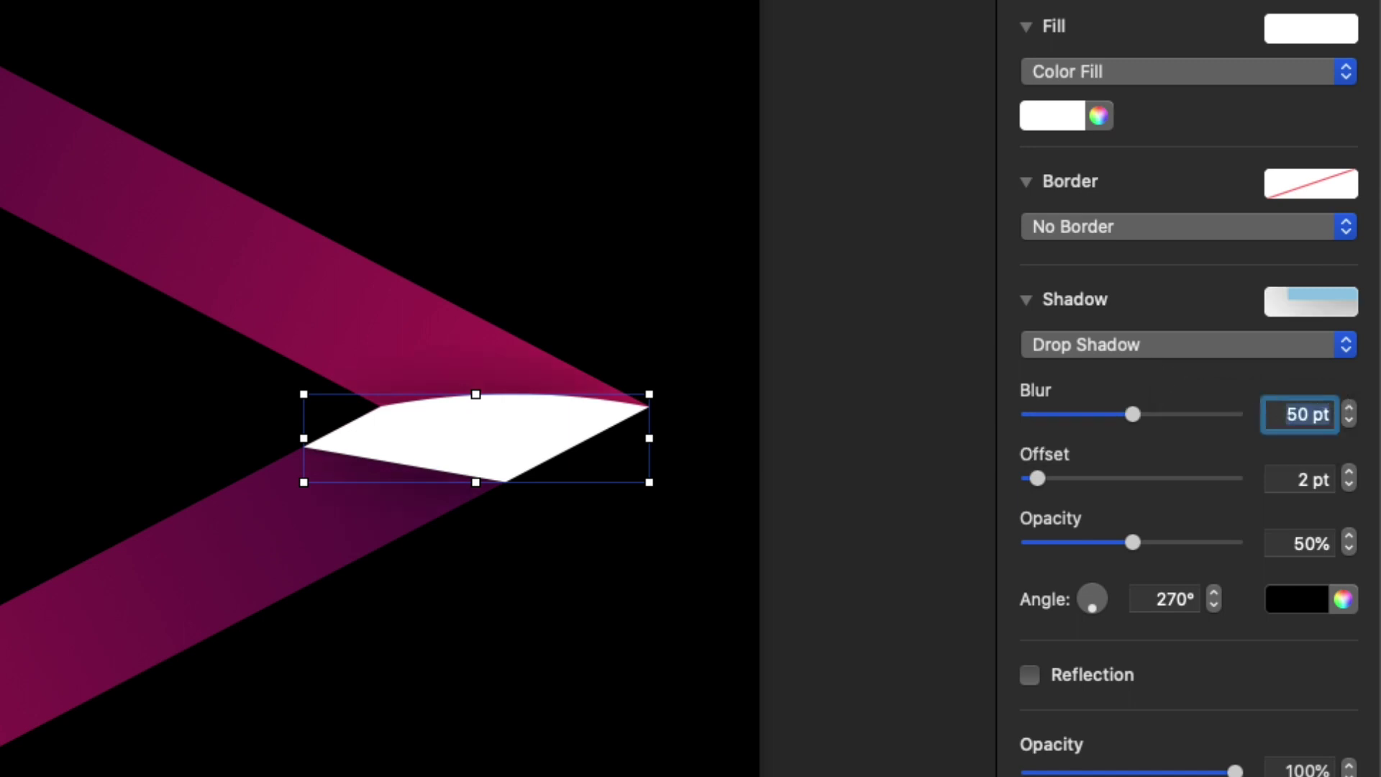
{"action": "left_click", "coordinate": [1302, 476]}
{"action": "type", "text": "0"}
{"action": "key", "text": "Return"}
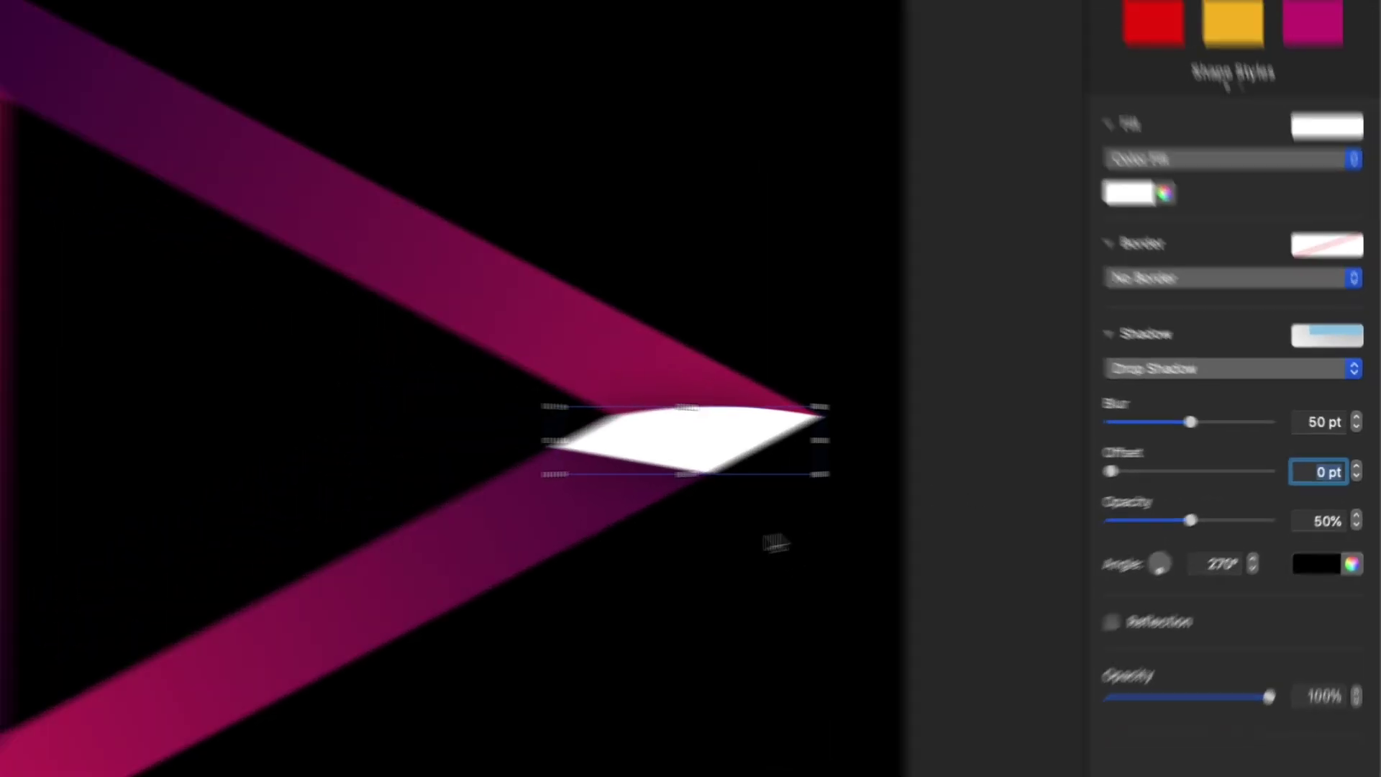
{"action": "left_click", "coordinate": [588, 571]}
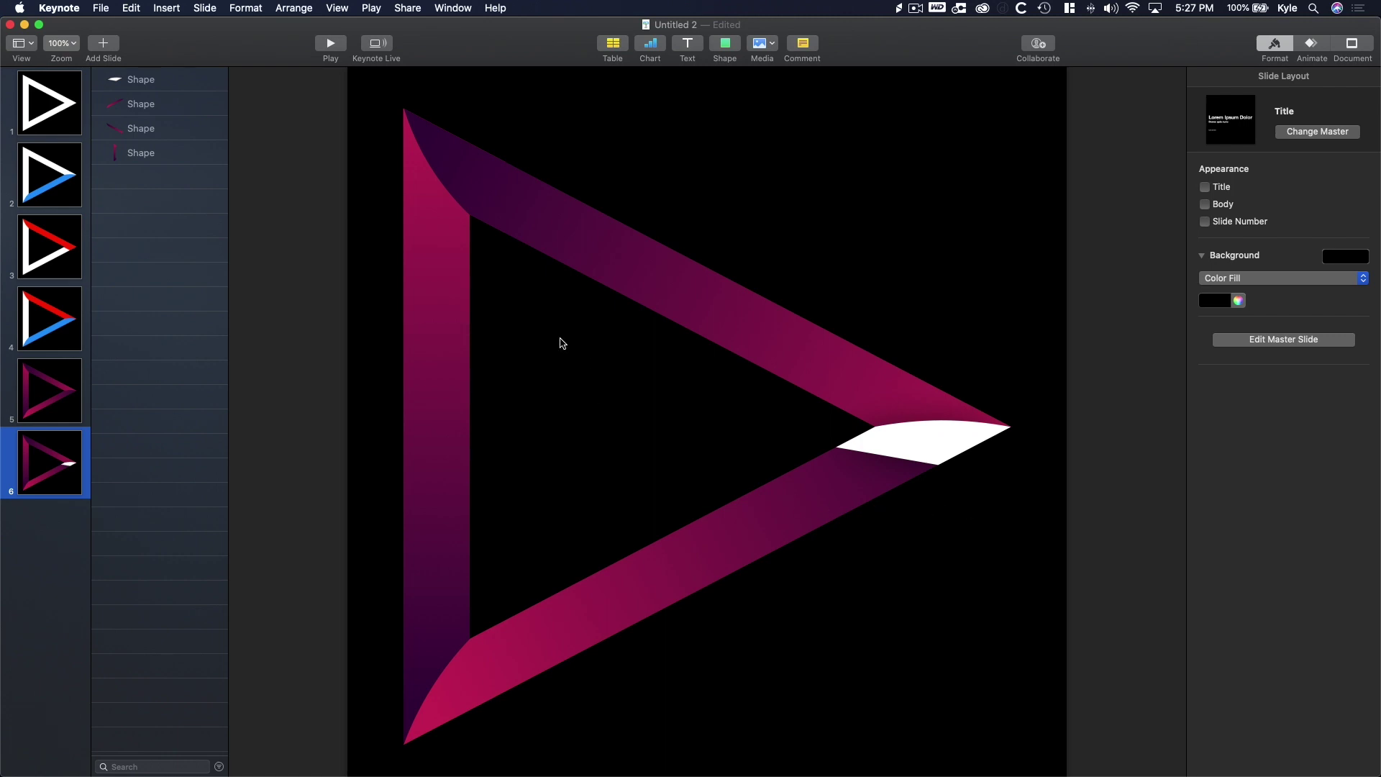
- Duplicate the top gradient bar and align the copy exactly over the original
{"action": "left_click", "coordinate": [540, 218]}
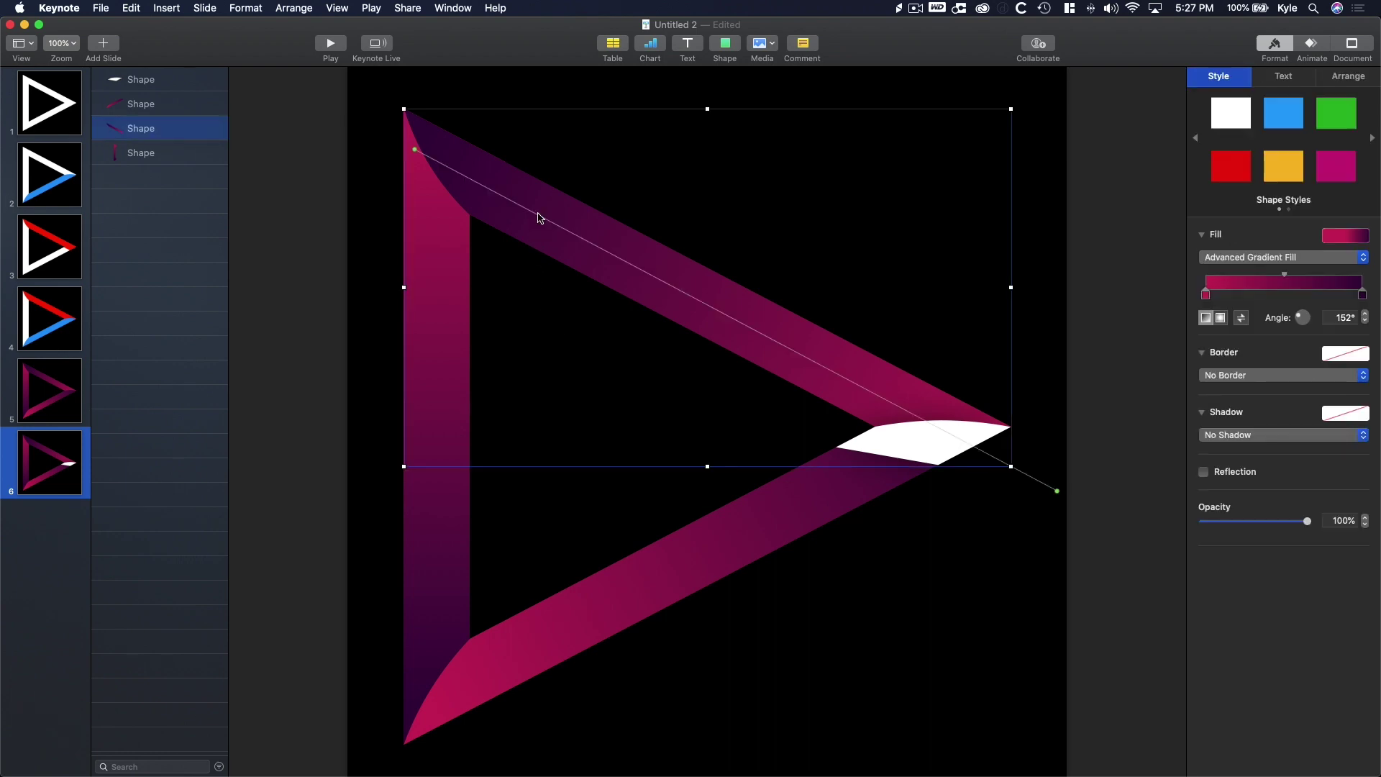
{"action": "key", "text": "super+d"}
{"action": "left_click_drag", "start_coordinate": [553, 241], "coordinate": [548, 232]}
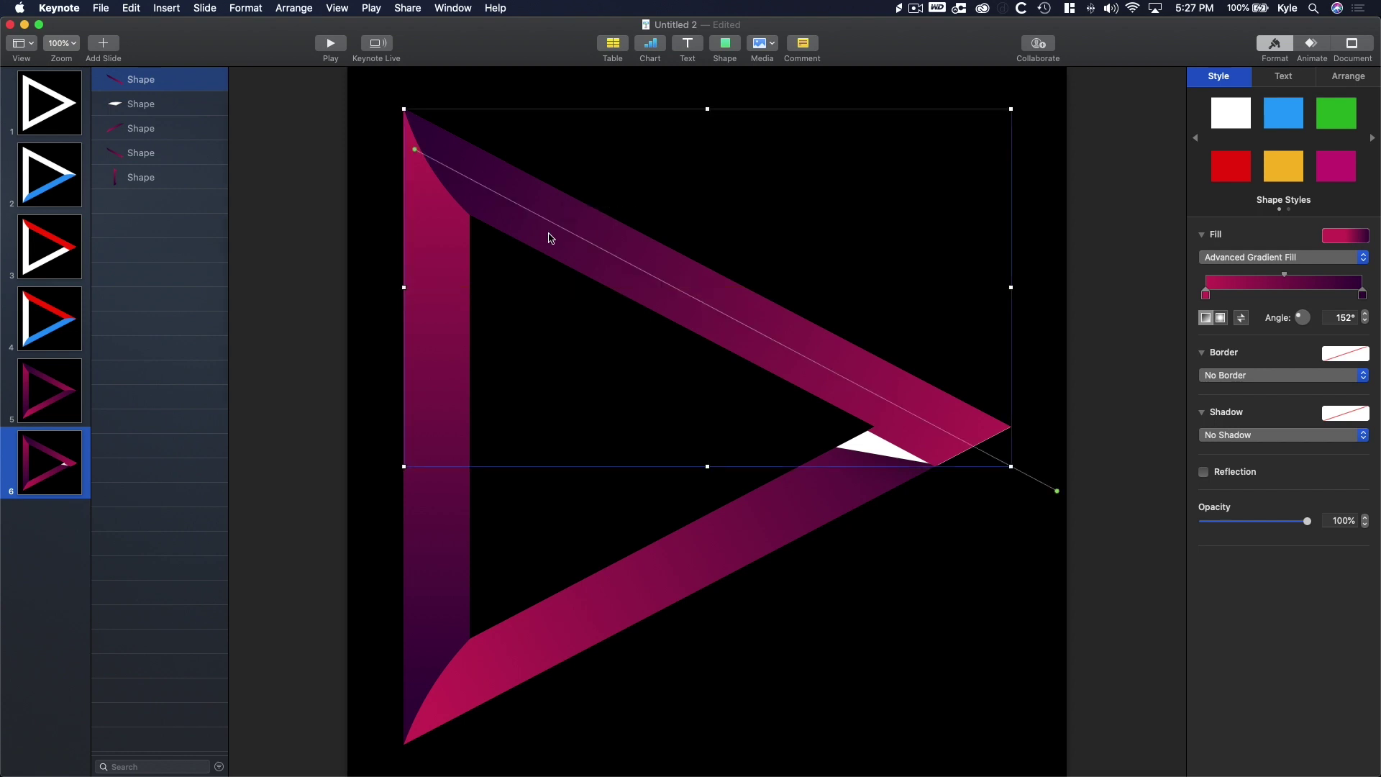
{"action": "left_click", "coordinate": [597, 102]}
- Draw a four-point freeform outline over the triangle's upper-left corner
{"action": "left_click", "coordinate": [726, 46]}
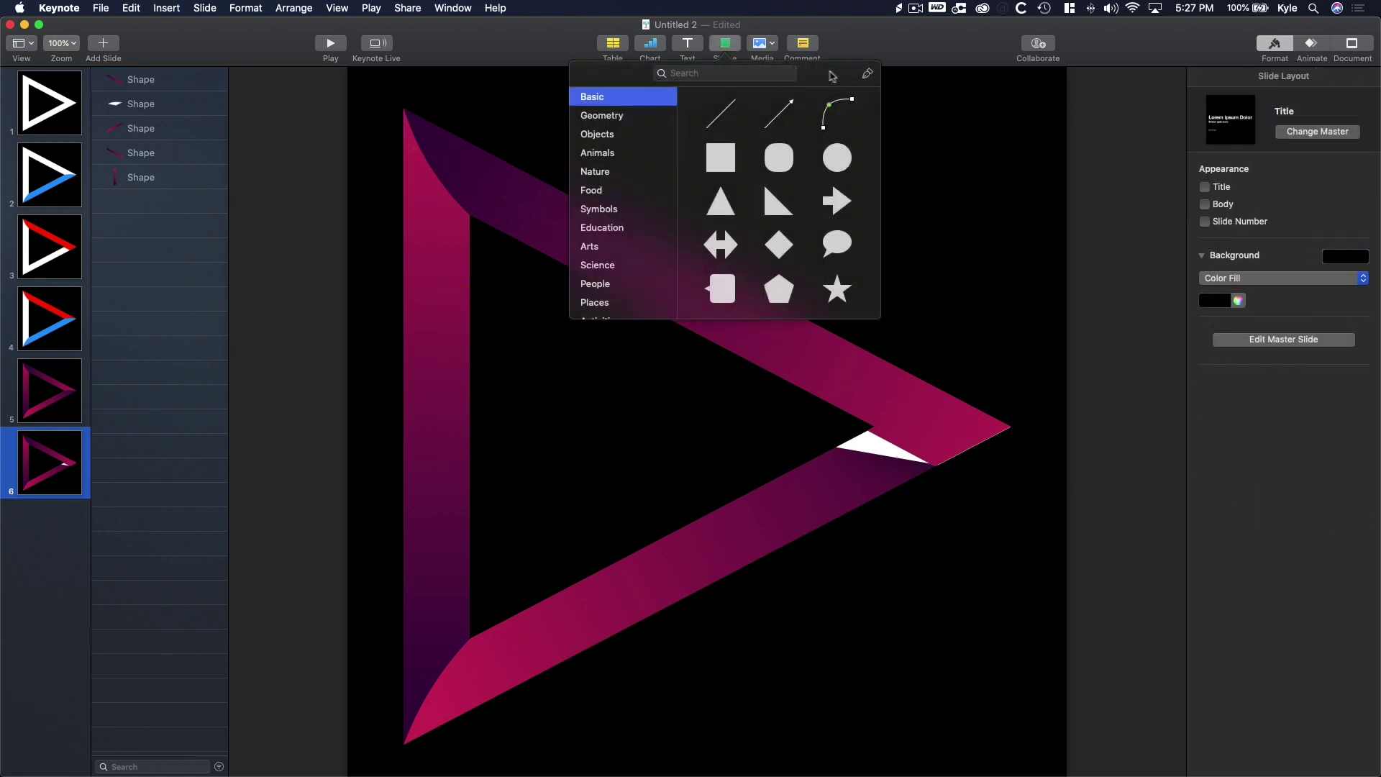
{"action": "left_click", "coordinate": [866, 72]}
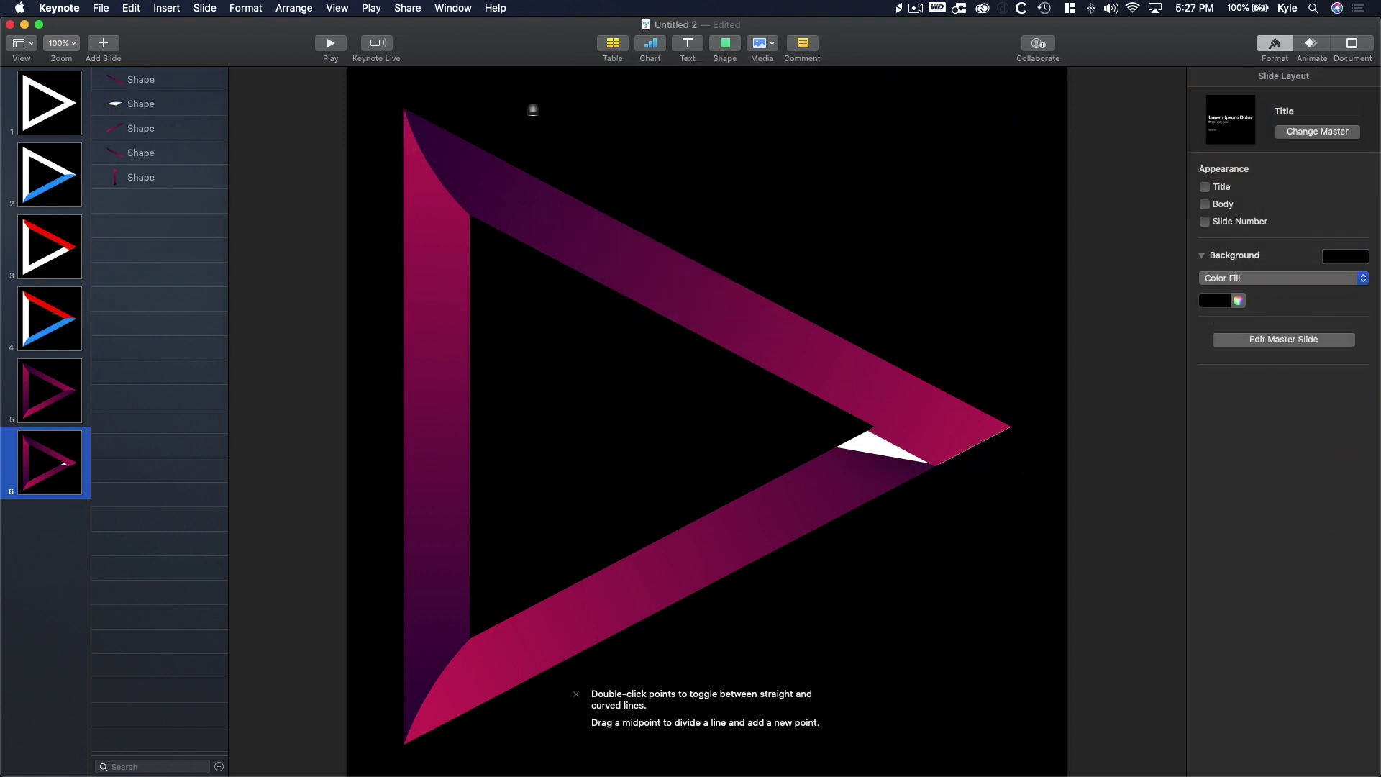
{"action": "left_click", "coordinate": [386, 84]}
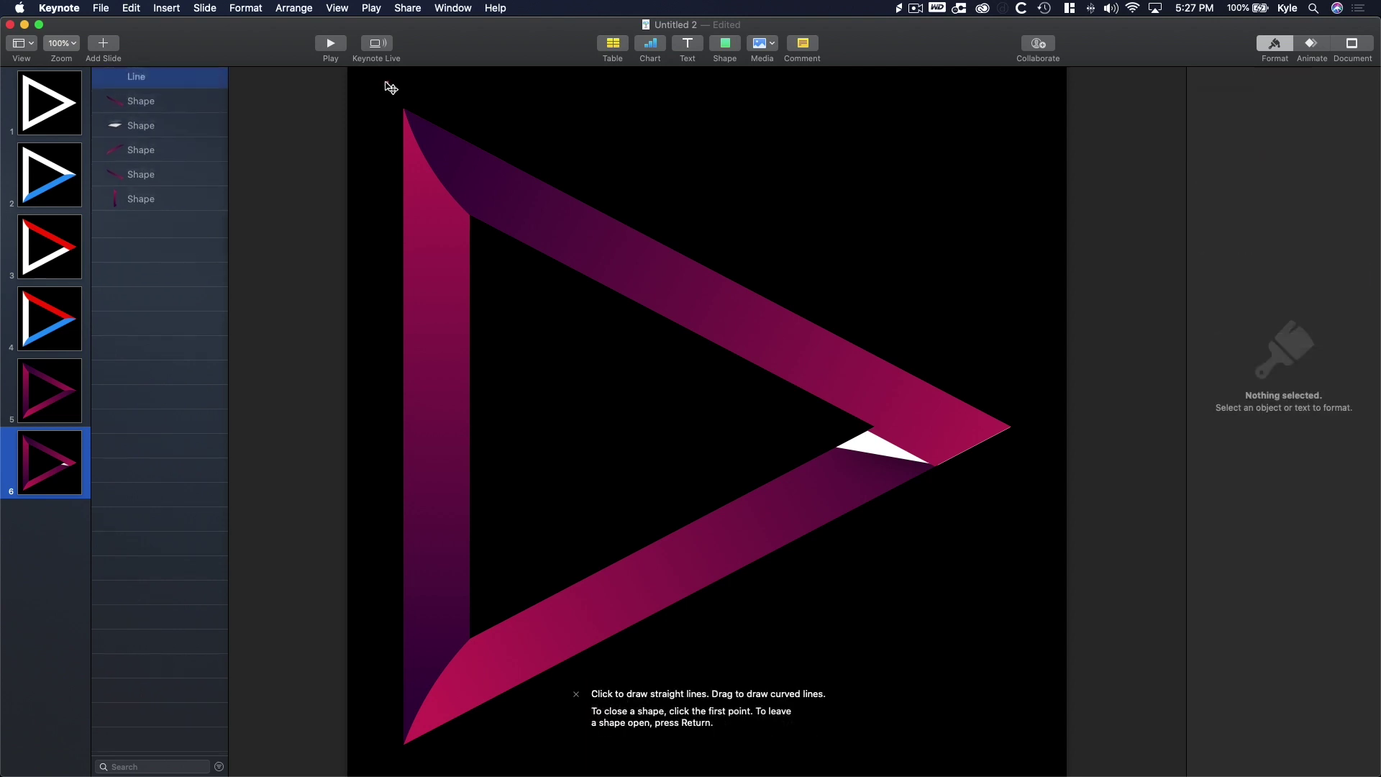
{"action": "left_click", "coordinate": [581, 164]}
{"action": "left_click", "coordinate": [499, 268]}
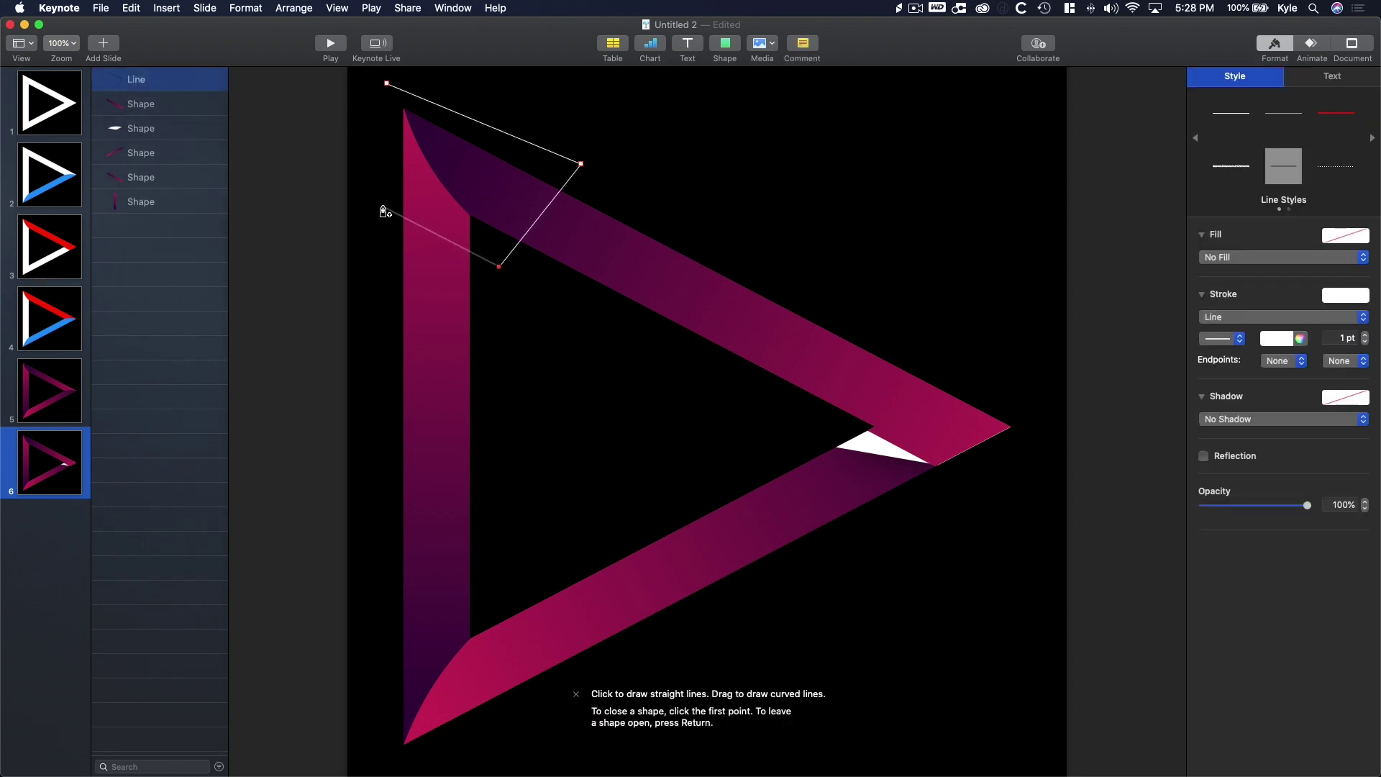
{"action": "left_click", "coordinate": [379, 205]}
{"action": "left_click", "coordinate": [387, 84]}
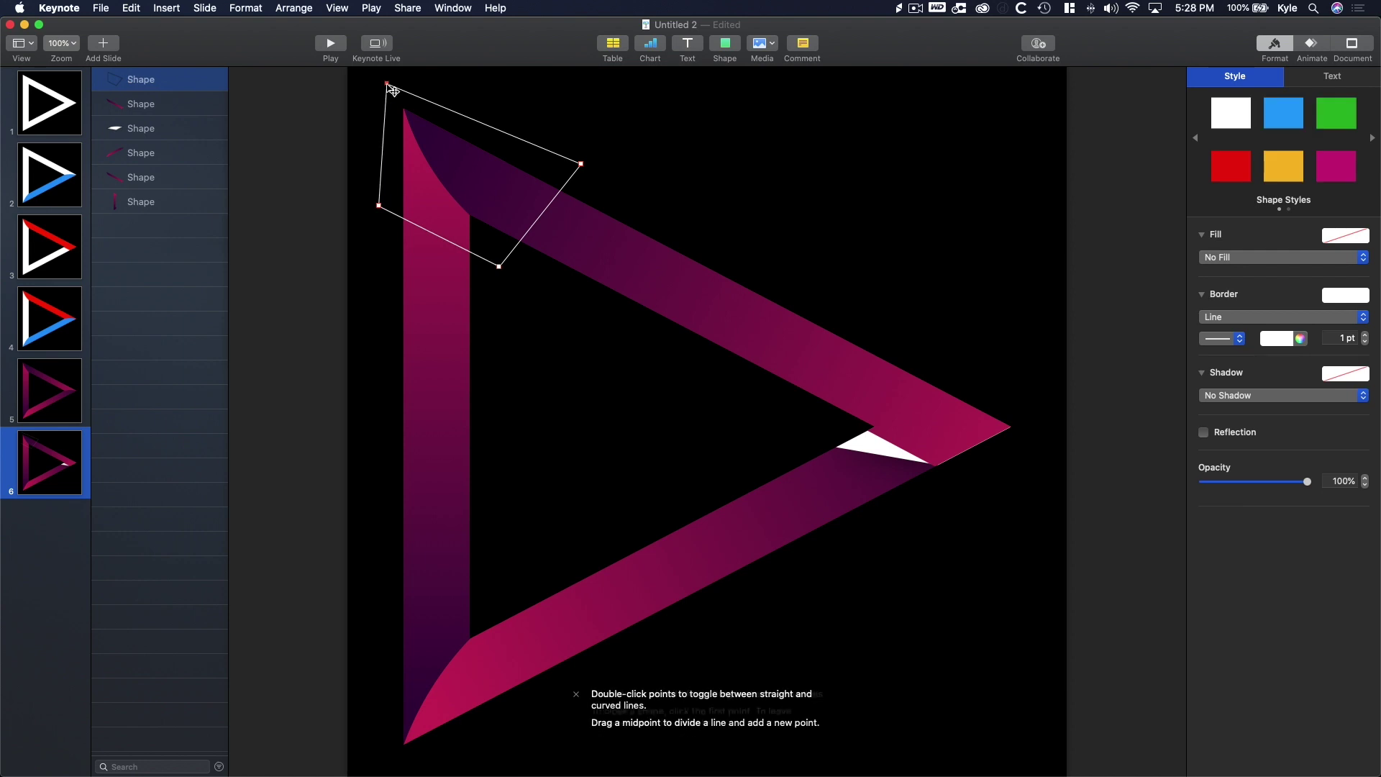
{"action": "left_click", "coordinate": [527, 133]}
- Intersect the outline with the top bar copy to form the corner piece
{"action": "left_click", "coordinate": [567, 180], "text": "shift"}
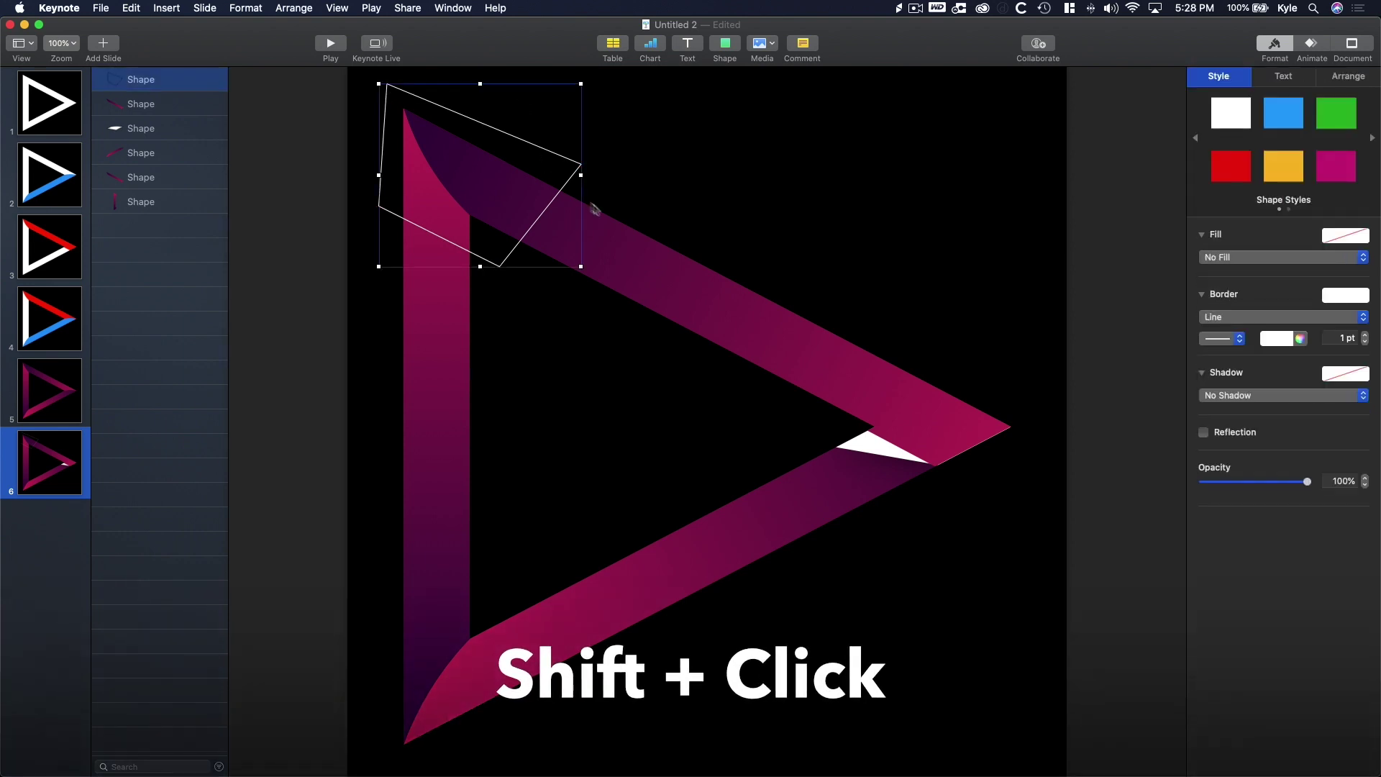
{"action": "left_click", "coordinate": [621, 259], "text": "shift"}
{"action": "left_click", "coordinate": [245, 8]}
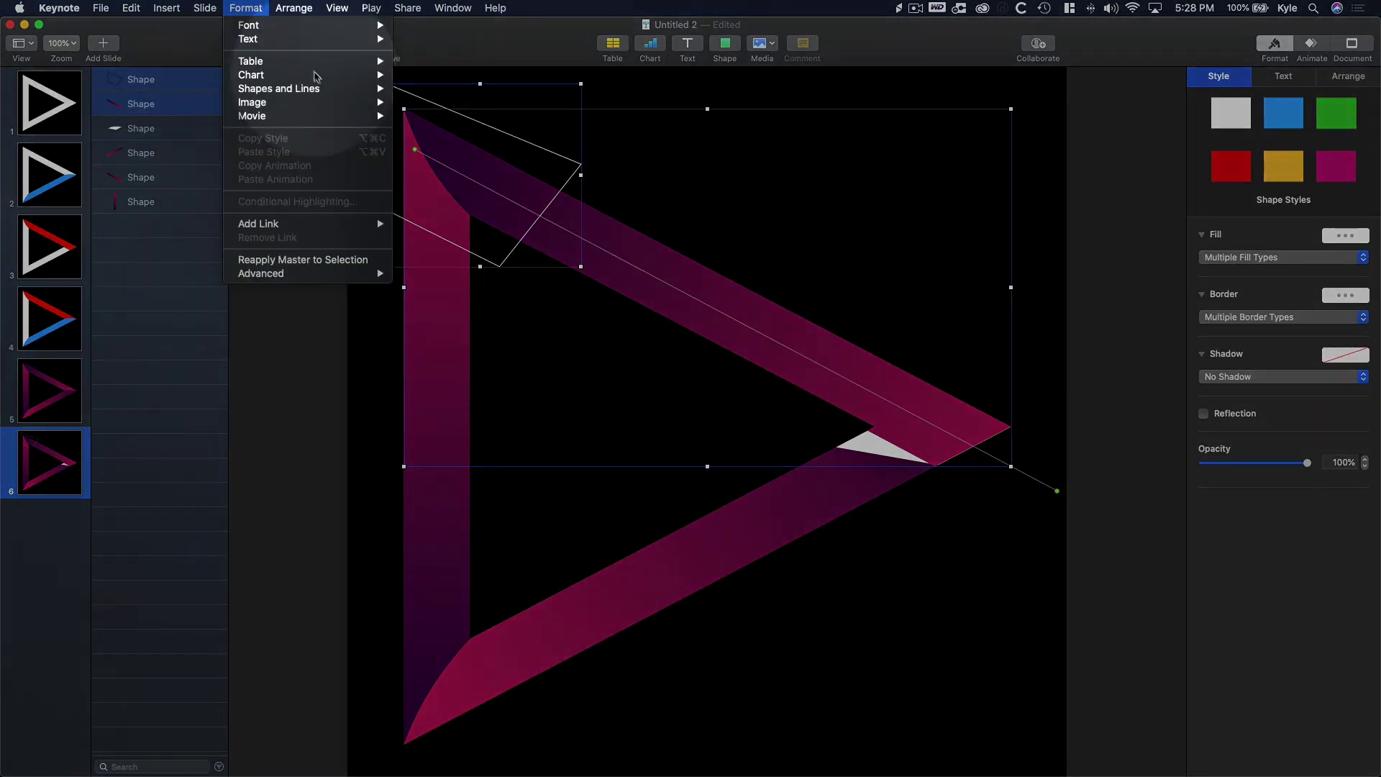
{"action": "mouse_move", "coordinate": [302, 89]}
{"action": "left_click", "coordinate": [454, 176]}
{"action": "left_click", "coordinate": [593, 124]}
- Give the corner piece a solid red fill and a drop shadow
{"action": "left_click", "coordinate": [492, 177]}
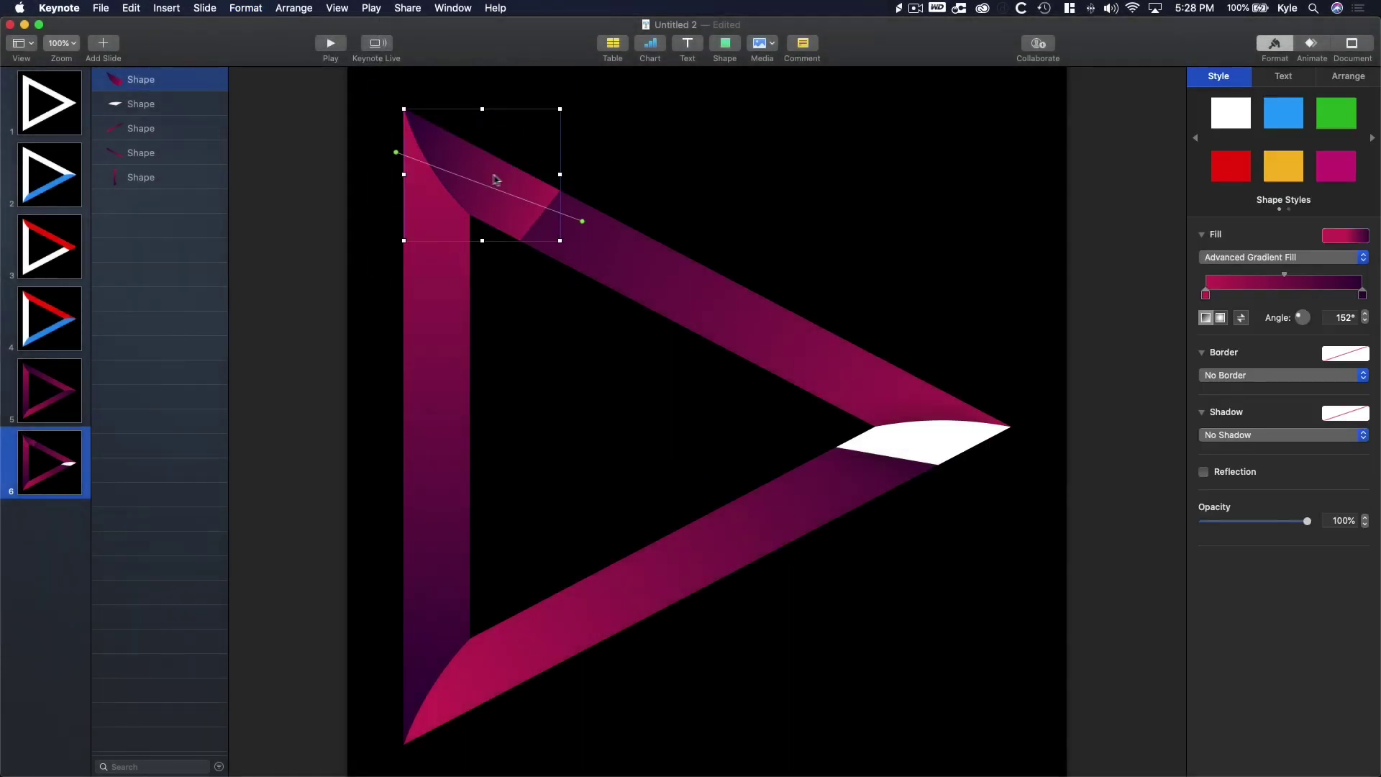
{"action": "left_click", "coordinate": [1238, 257]}
{"action": "left_click", "coordinate": [1222, 229]}
{"action": "left_click", "coordinate": [1231, 165]}
{"action": "left_click", "coordinate": [604, 172]}
{"action": "left_click", "coordinate": [528, 191]}
{"action": "left_click", "coordinate": [1248, 395]}
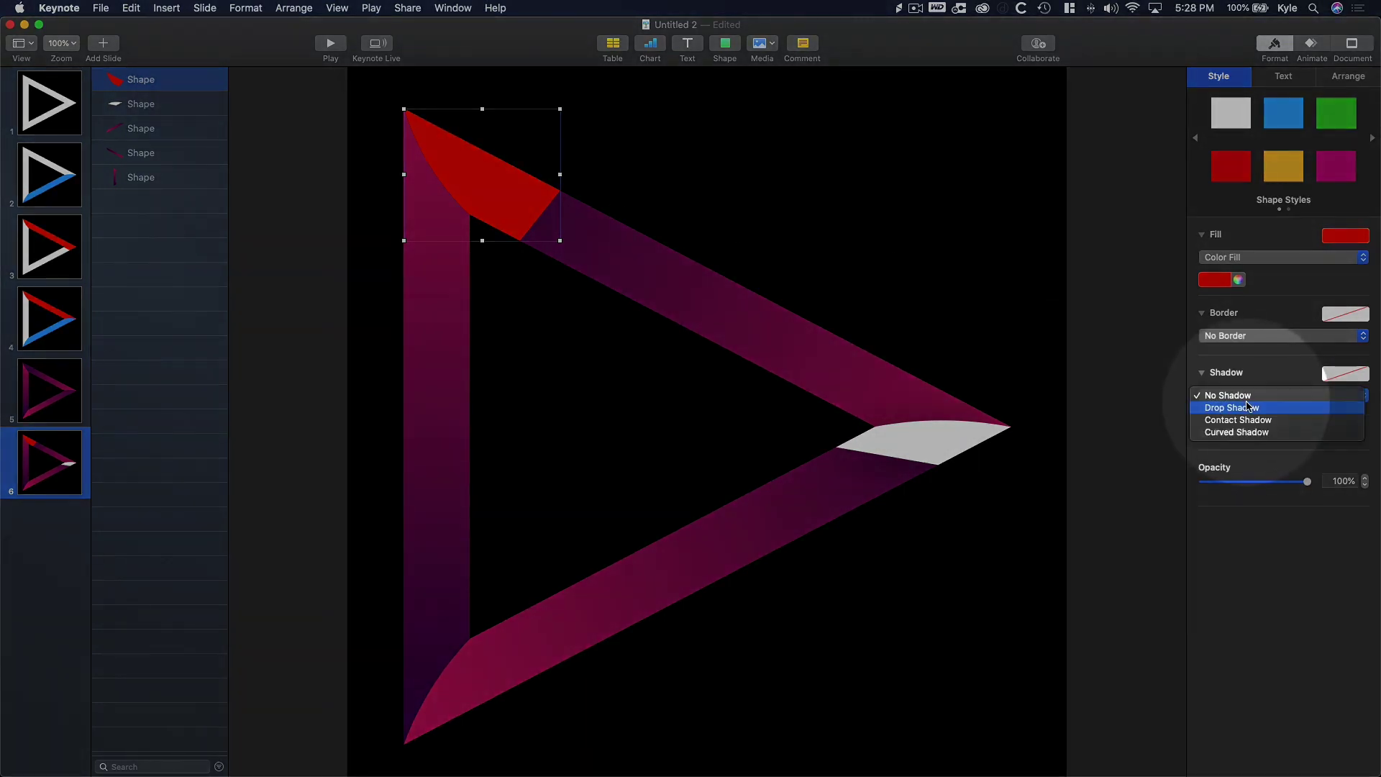
{"action": "left_click", "coordinate": [1248, 407]}
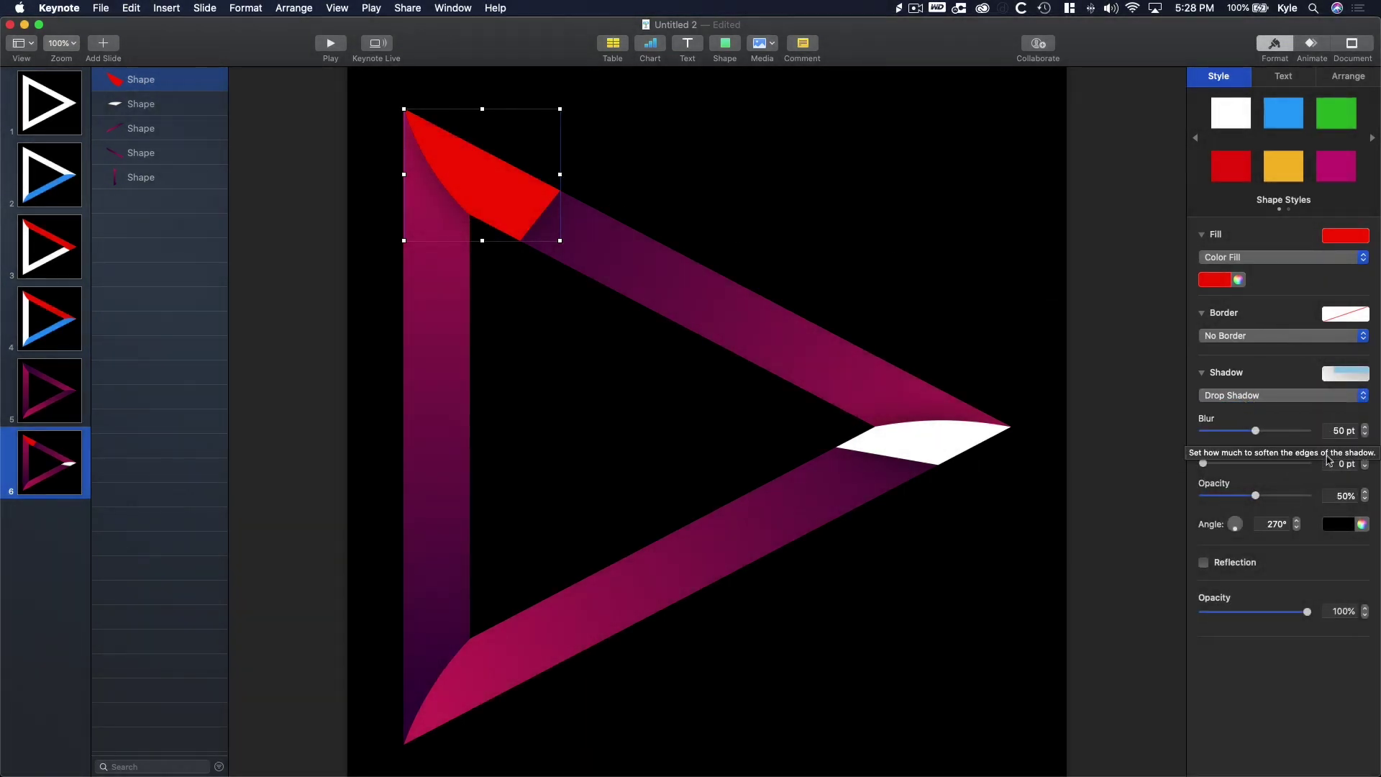
- Duplicate the bottom gradient bar and align the copy over the original
{"action": "left_click", "coordinate": [356, 514]}
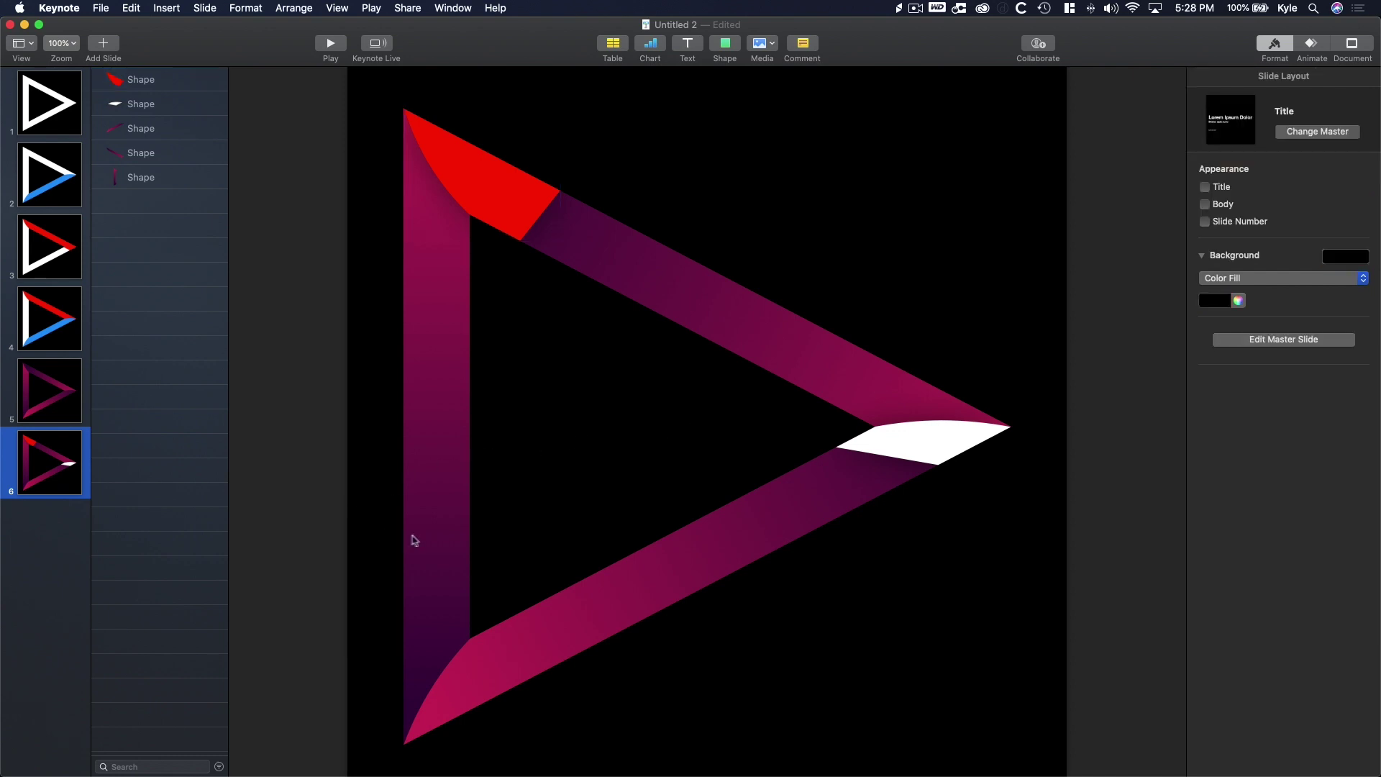
{"action": "left_click", "coordinate": [563, 615]}
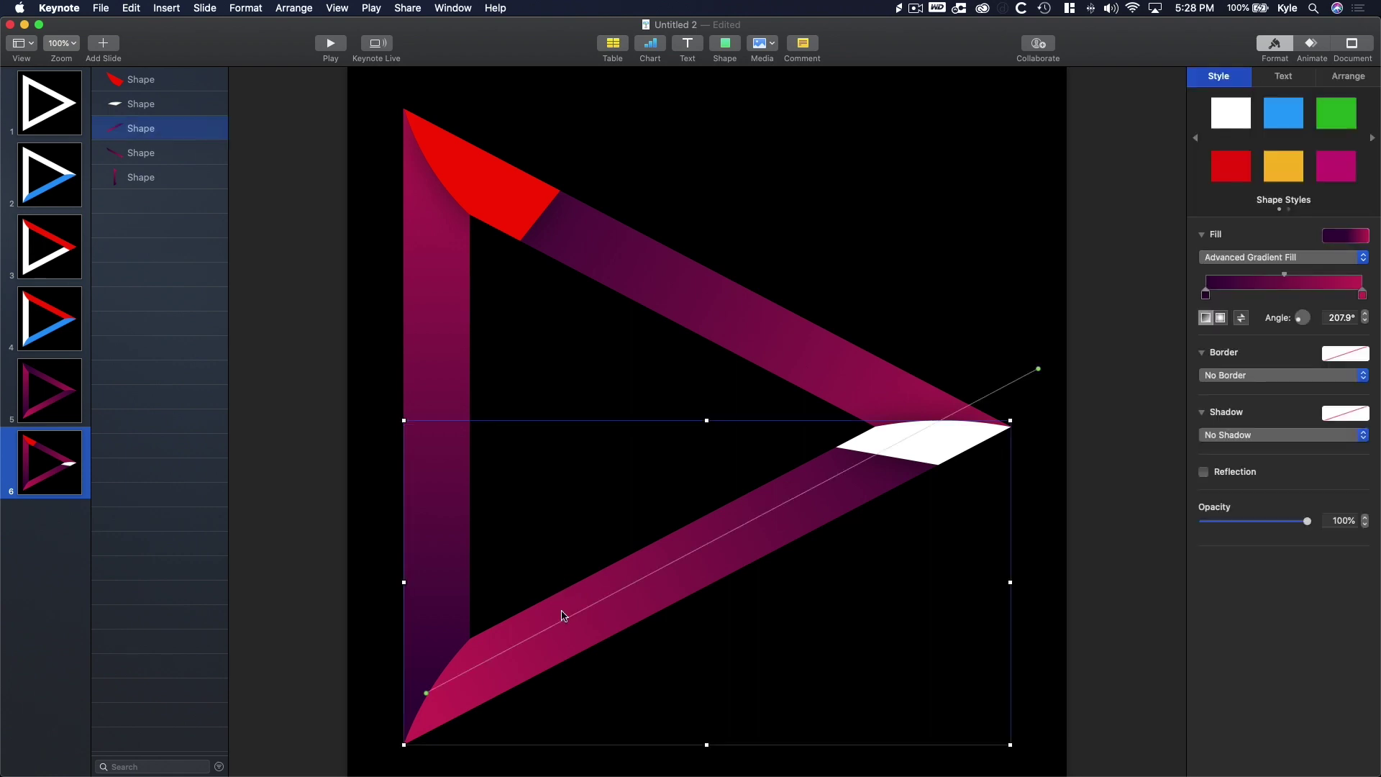
{"action": "key", "text": "super+d"}
{"action": "left_click_drag", "start_coordinate": [564, 617], "coordinate": [575, 633]}
{"action": "left_click", "coordinate": [586, 386]}
- Draw a four-point freeform outline over the triangle's lower-left corner
{"action": "left_click", "coordinate": [726, 50]}
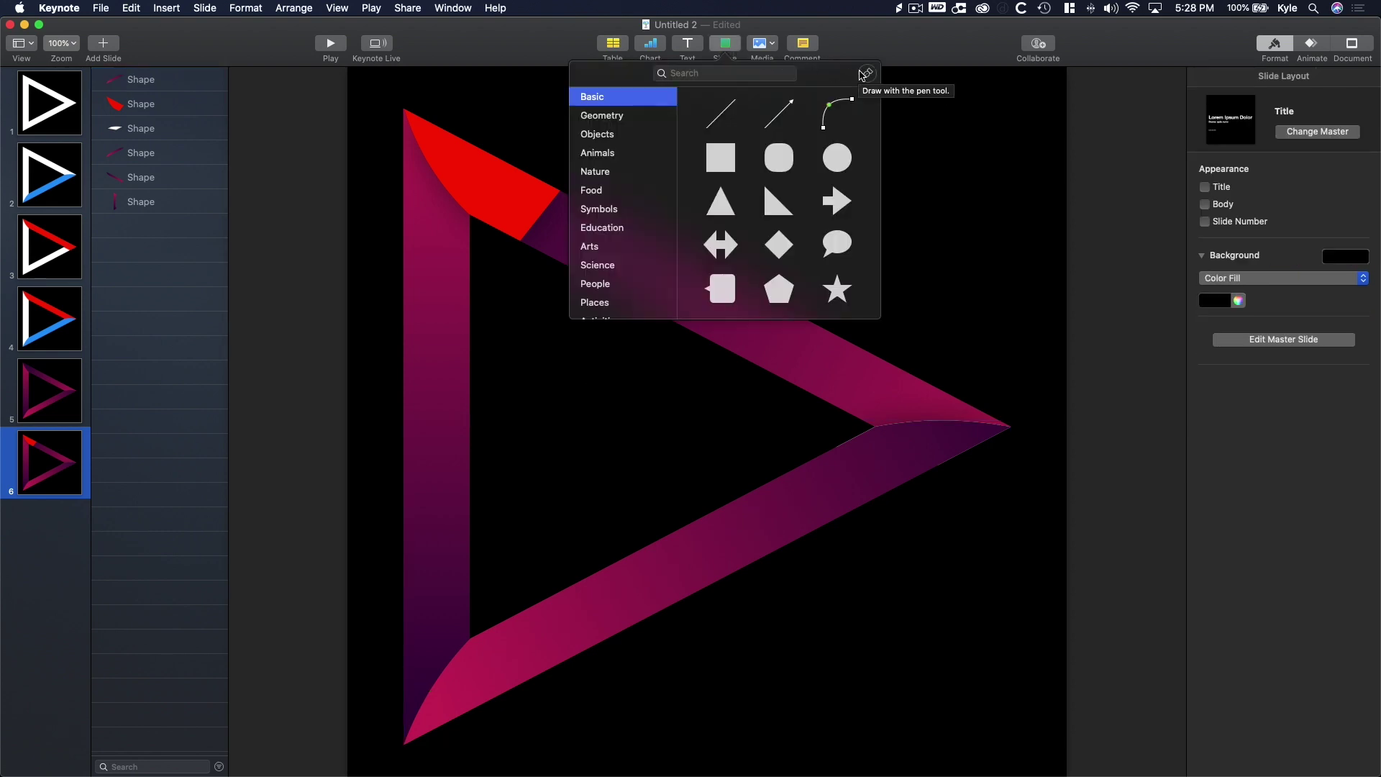
{"action": "left_click", "coordinate": [864, 72]}
{"action": "left_click", "coordinate": [485, 613]}
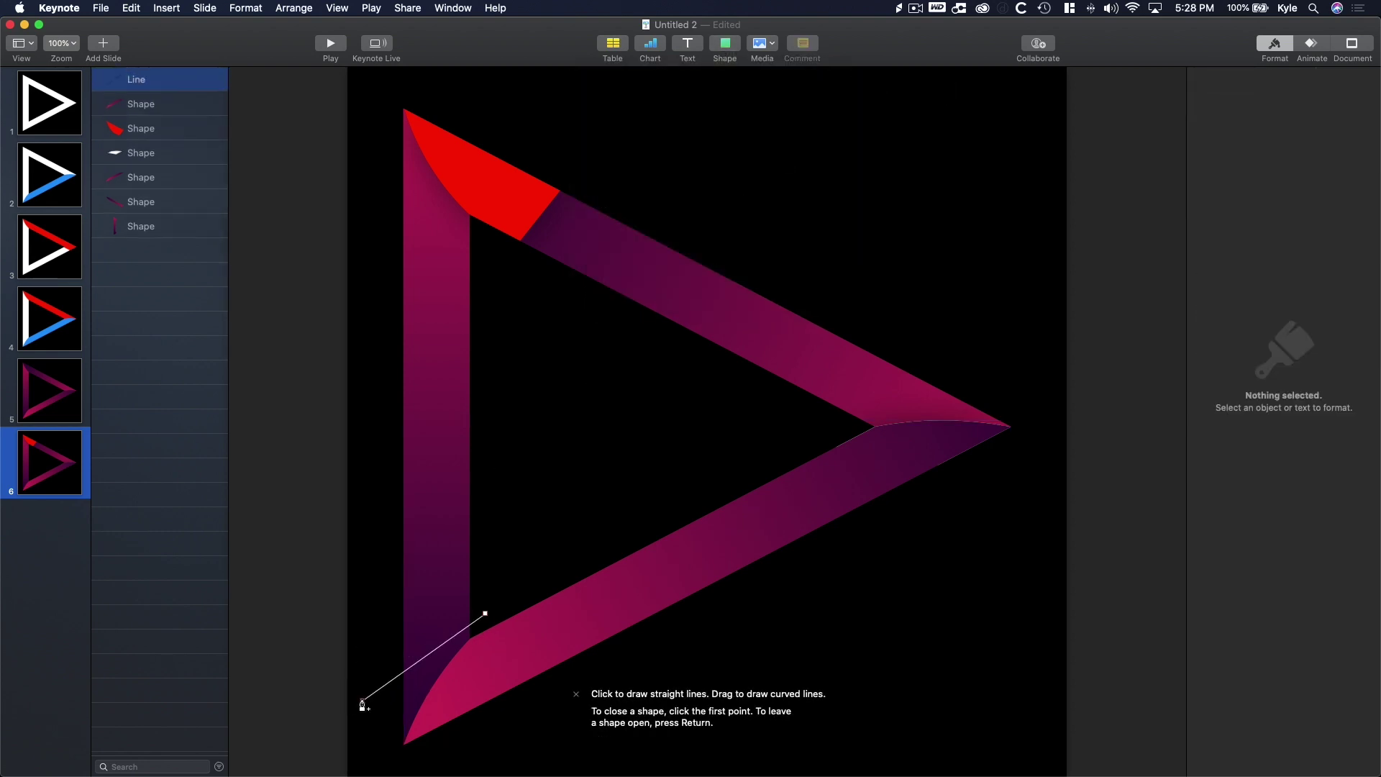
{"action": "left_click", "coordinate": [362, 700]}
{"action": "left_click", "coordinate": [394, 767]}
{"action": "key", "text": "shift"}
{"action": "left_click", "coordinate": [546, 718], "text": "shift"}
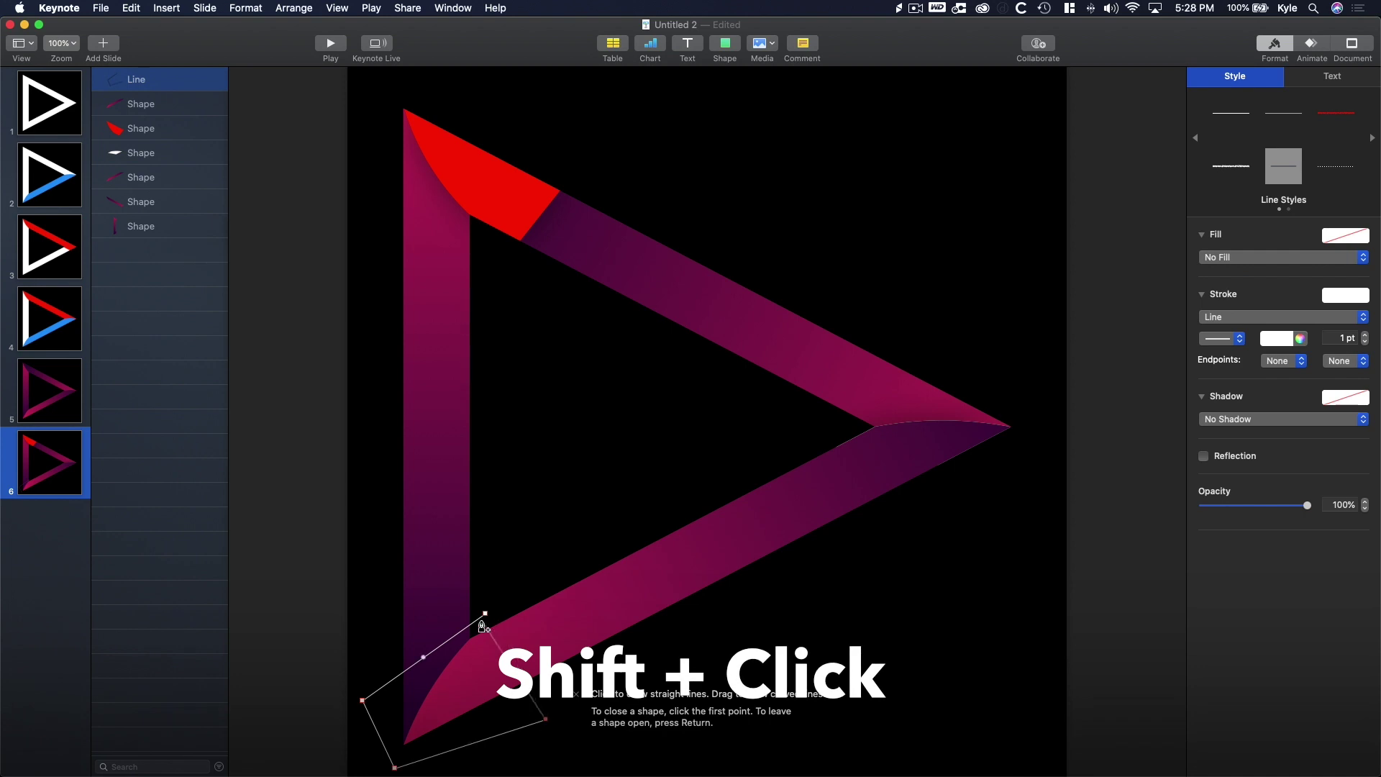
{"action": "left_click", "coordinate": [484, 613], "text": "shift"}
{"action": "left_click", "coordinate": [493, 612]}
- Intersect the outline with the bottom bar copy to form the corner piece
{"action": "left_click", "coordinate": [489, 618]}
{"action": "left_click", "coordinate": [587, 617], "text": "shift"}
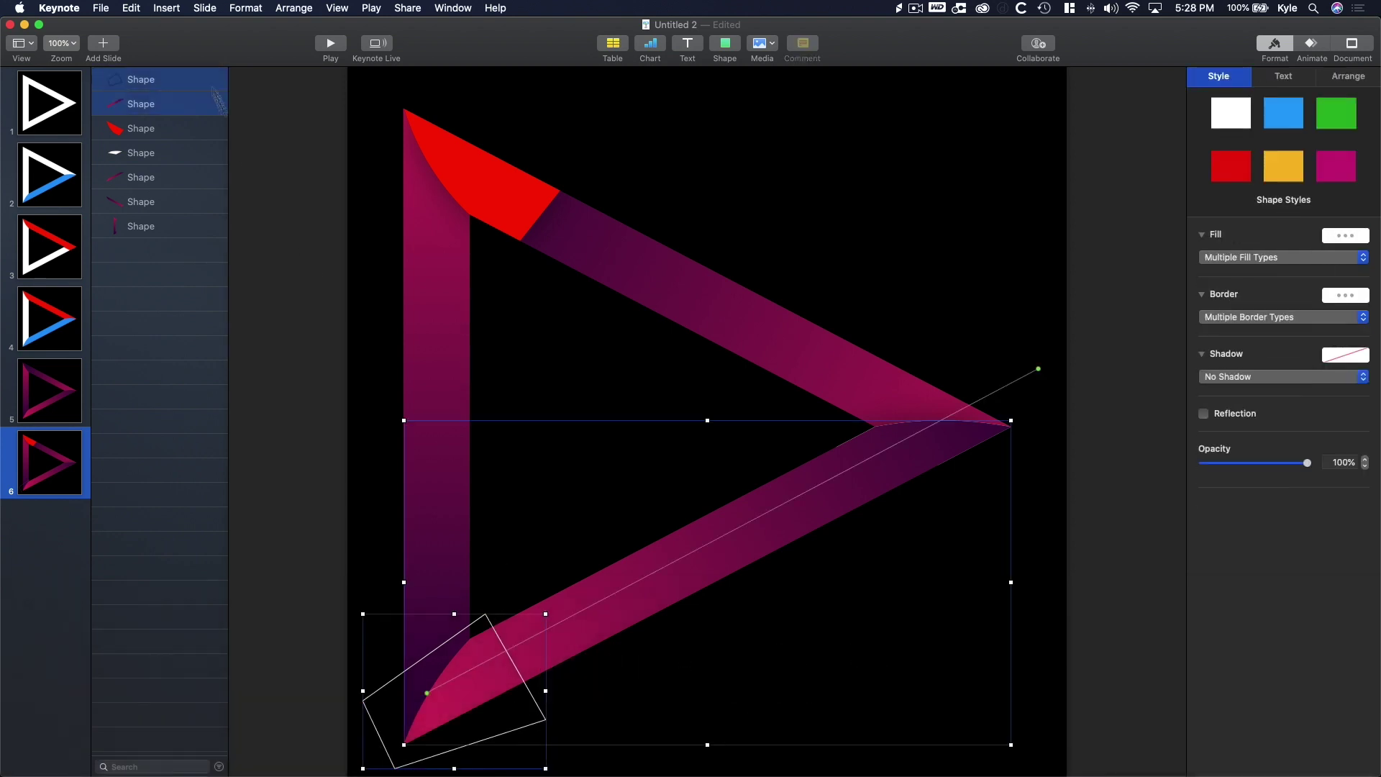
{"action": "left_click", "coordinate": [246, 7]}
{"action": "mouse_move", "coordinate": [307, 90]}
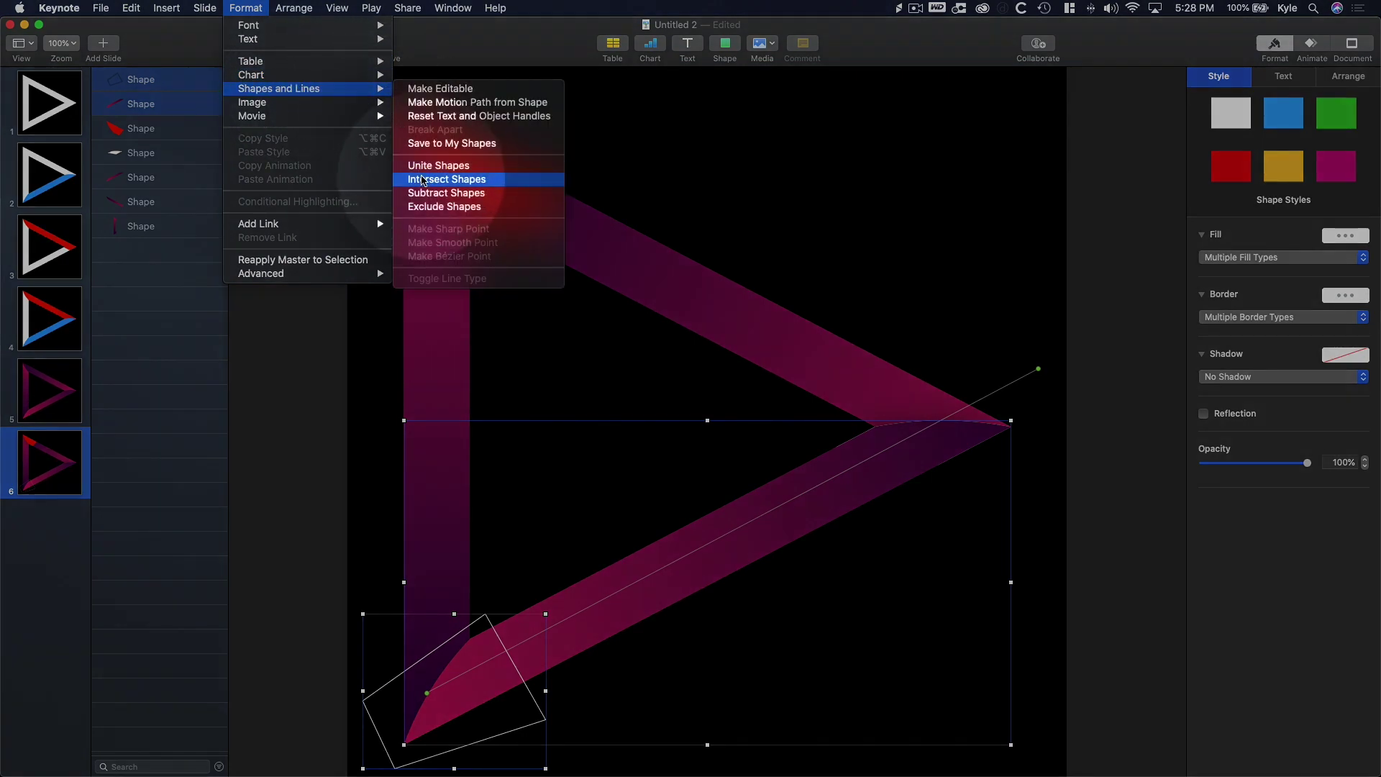
{"action": "left_click", "coordinate": [424, 179]}
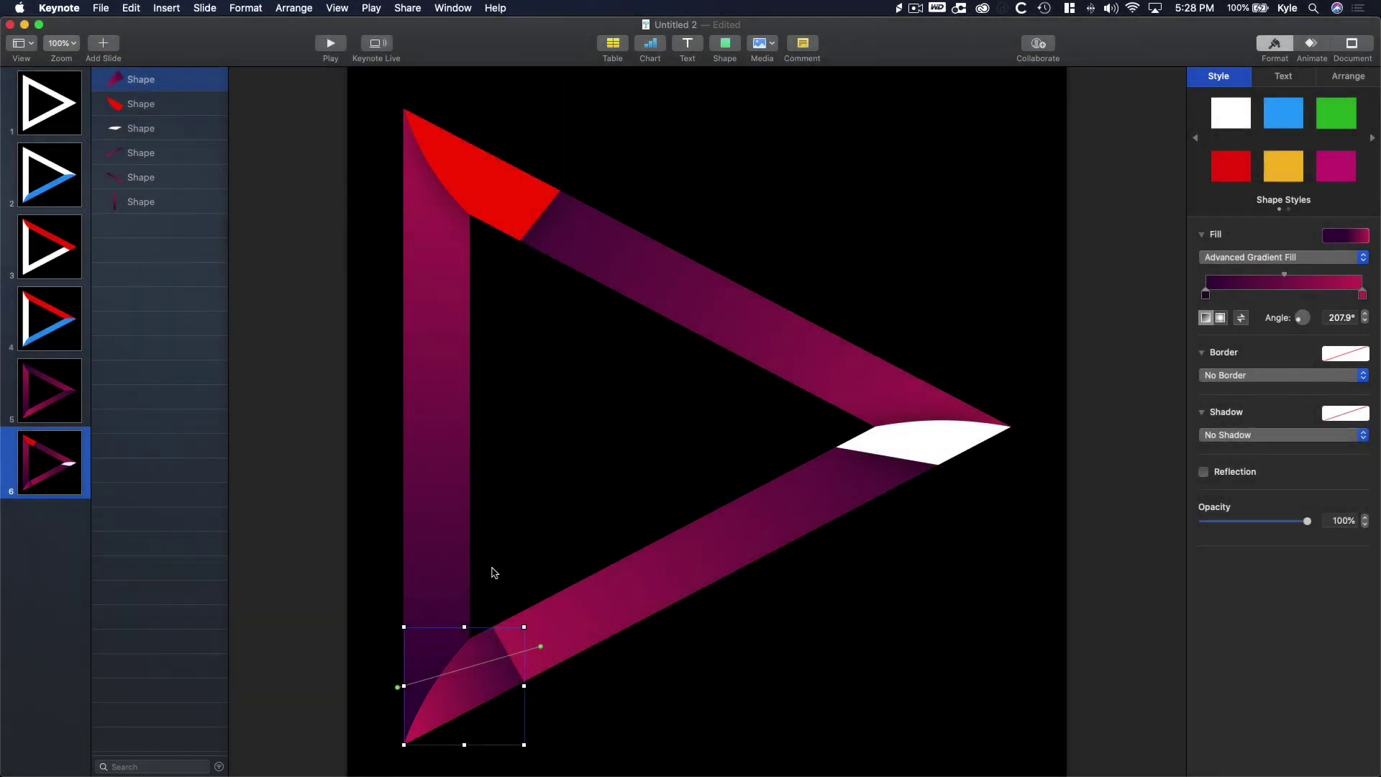
- Give the corner piece a solid yellow fill and a drop shadow
{"action": "left_click", "coordinate": [1284, 256]}
{"action": "left_click", "coordinate": [1237, 208]}
{"action": "left_click", "coordinate": [1238, 279]}
{"action": "left_click", "coordinate": [644, 364]}
{"action": "left_click", "coordinate": [586, 169]}
{"action": "left_click", "coordinate": [1284, 394]}
{"action": "left_click", "coordinate": [1237, 407]}
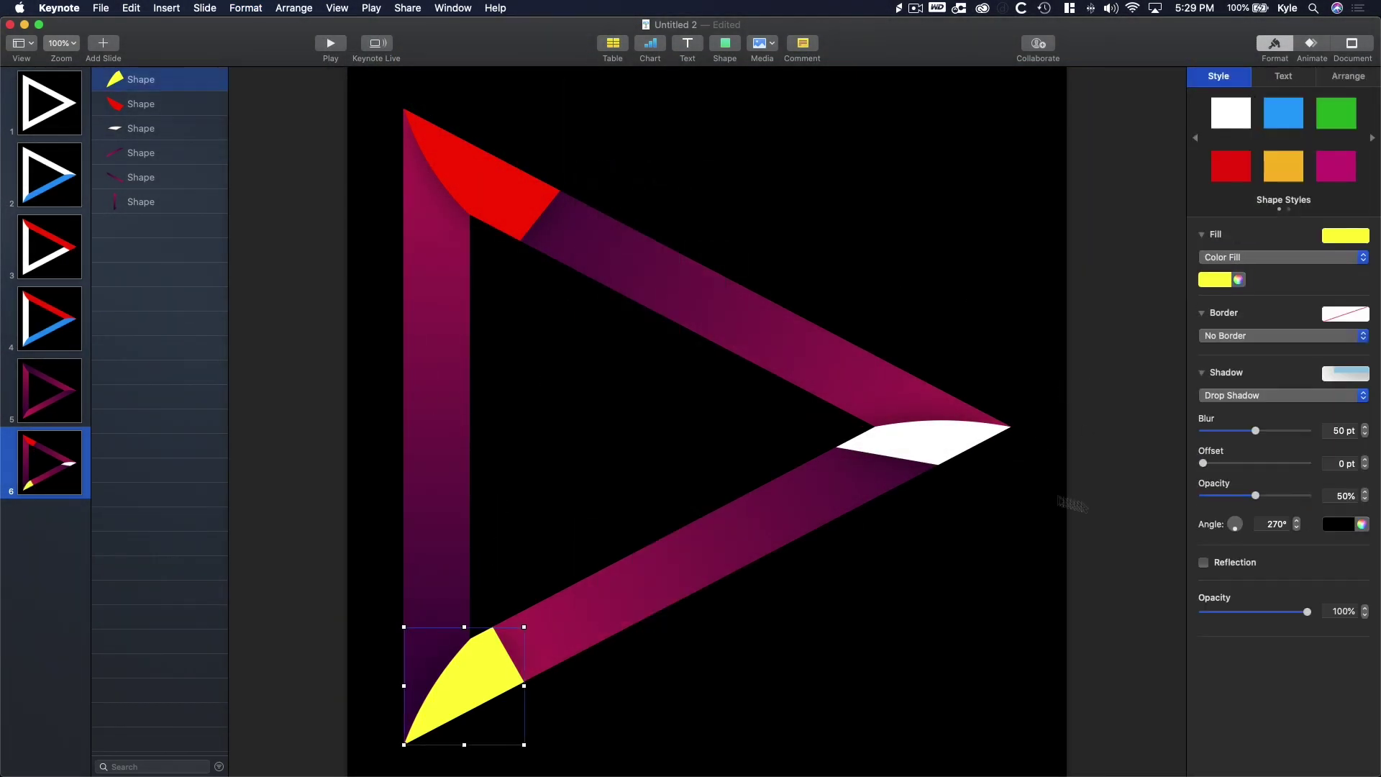
{"action": "left_click", "coordinate": [602, 493]}
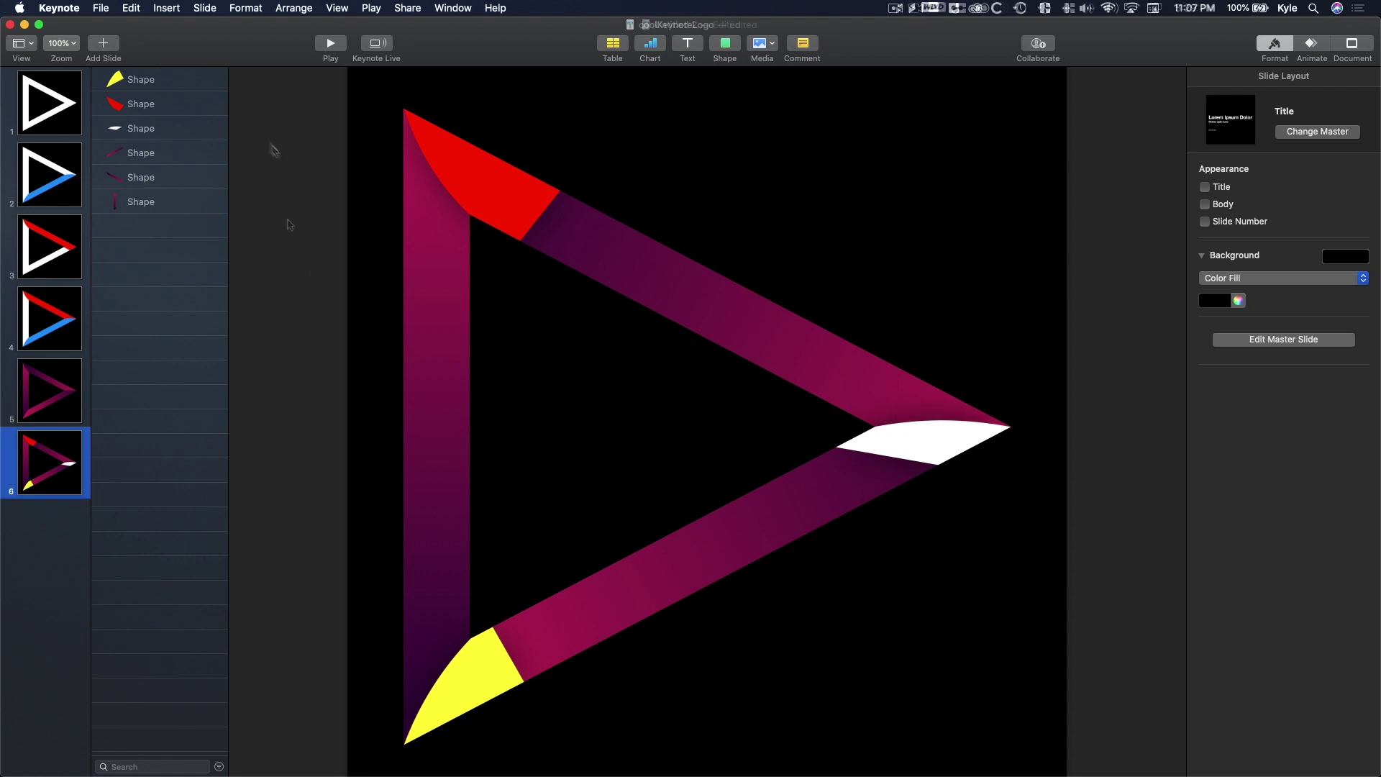
- Drag the white and yellow pieces below the gradient bars in the object list
{"action": "left_click", "coordinate": [151, 127]}
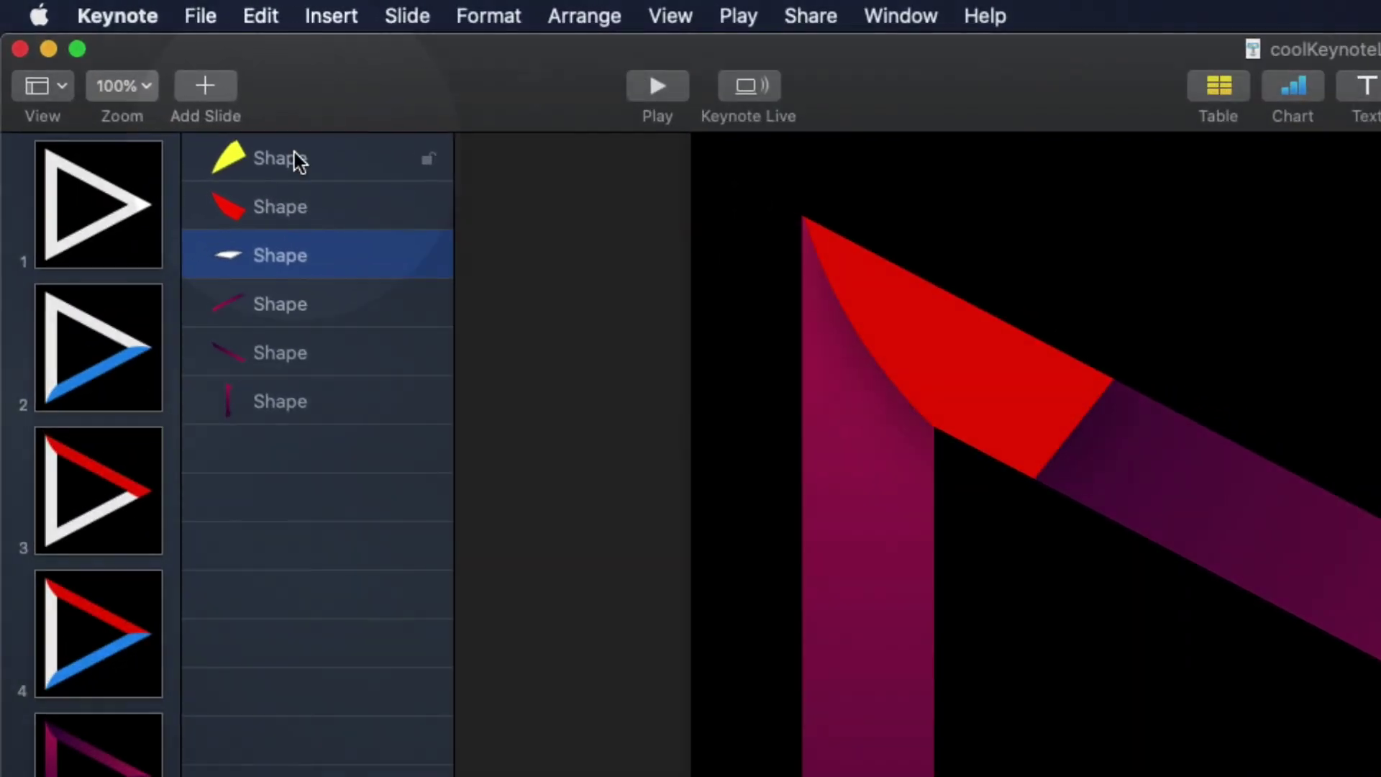
{"action": "left_click", "coordinate": [232, 124], "text": "super"}
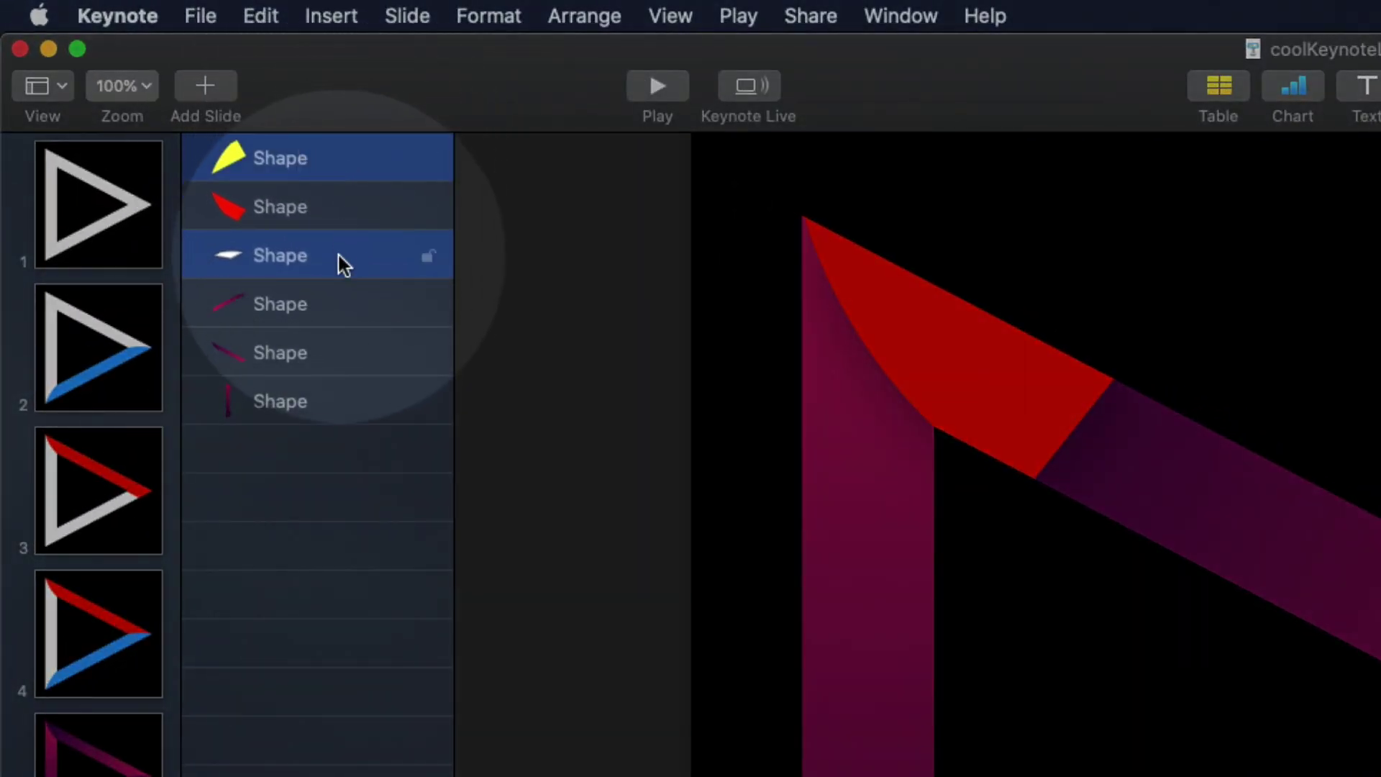
{"action": "left_click_drag", "start_coordinate": [339, 258], "coordinate": [395, 326]}
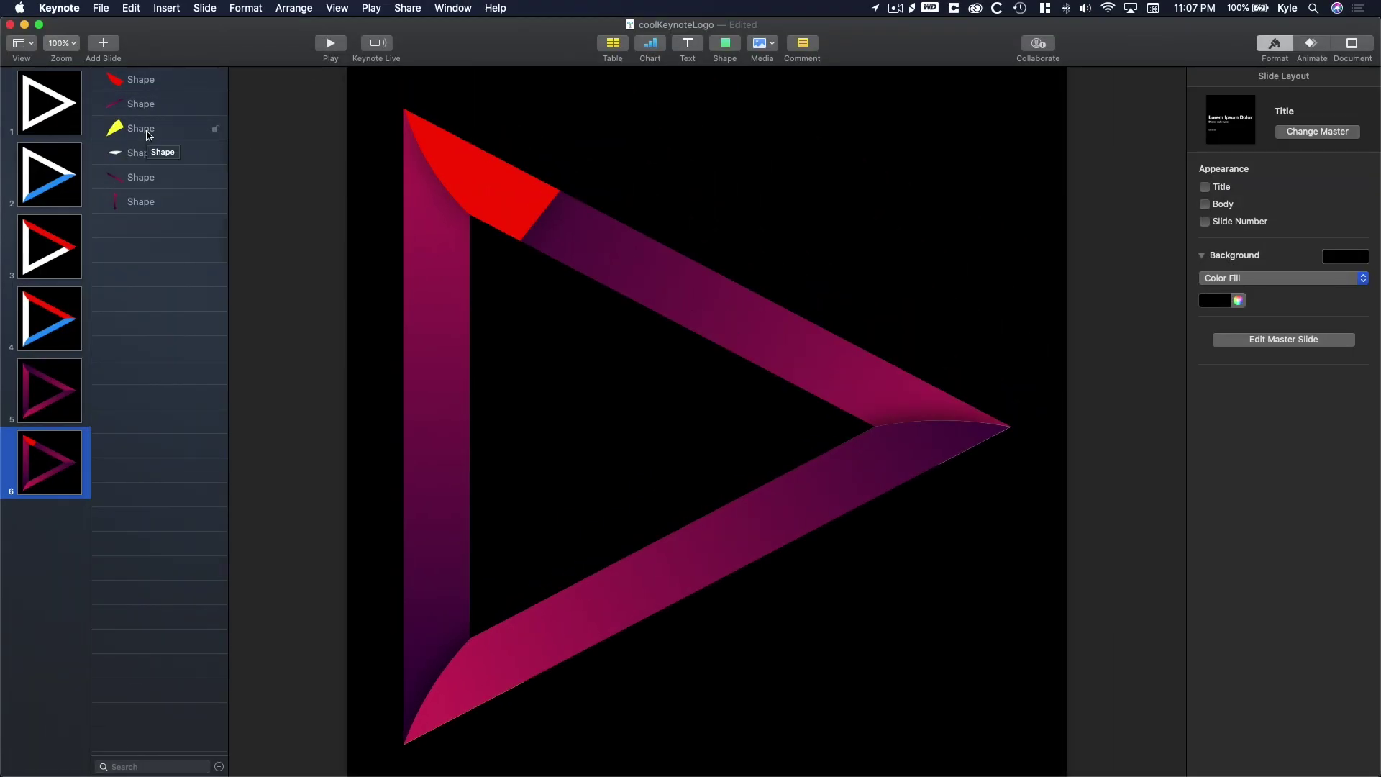
- Select the hidden white and yellow pieces one by one to verify their placement
{"action": "left_click", "coordinate": [148, 136]}
{"action": "left_click", "coordinate": [141, 152], "text": "shift"}
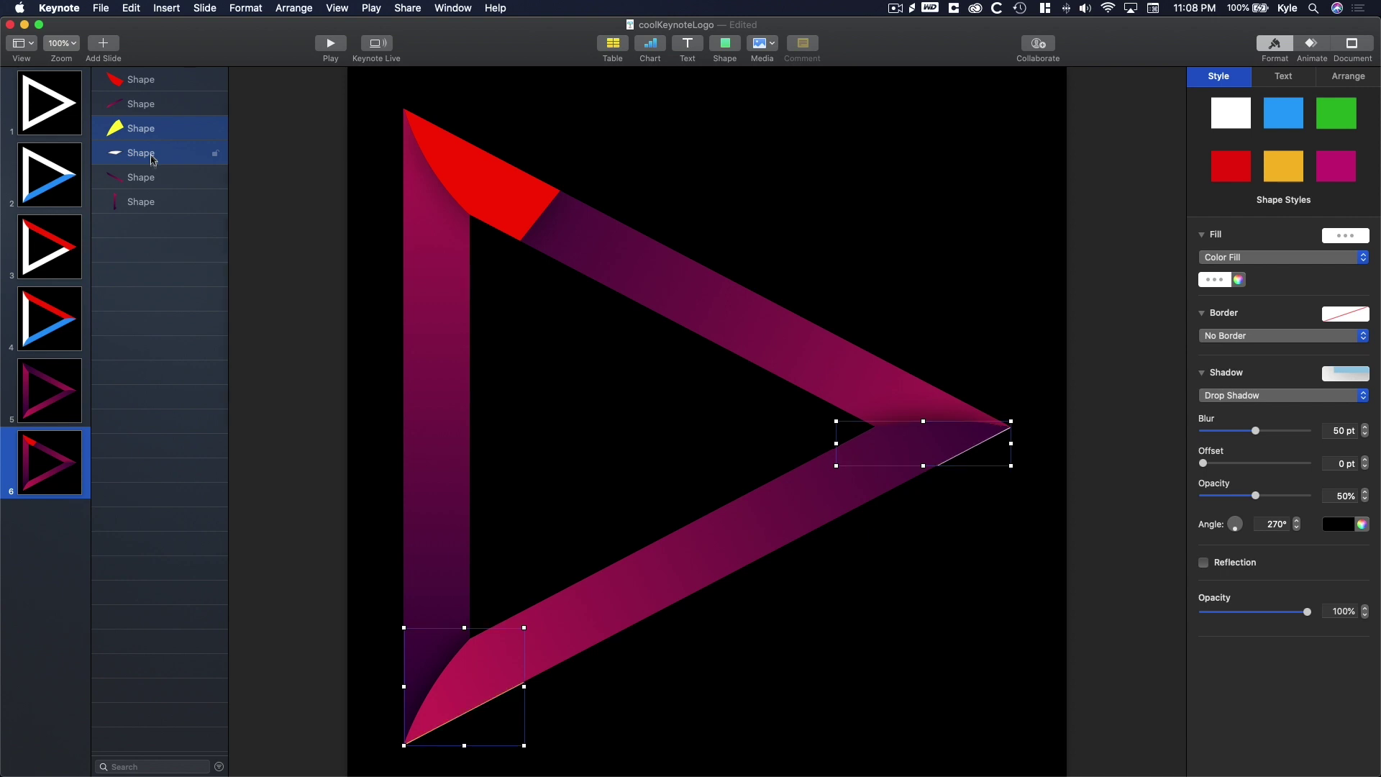
{"action": "key", "text": "super+shift+a"}
{"action": "left_click", "coordinate": [169, 154]}
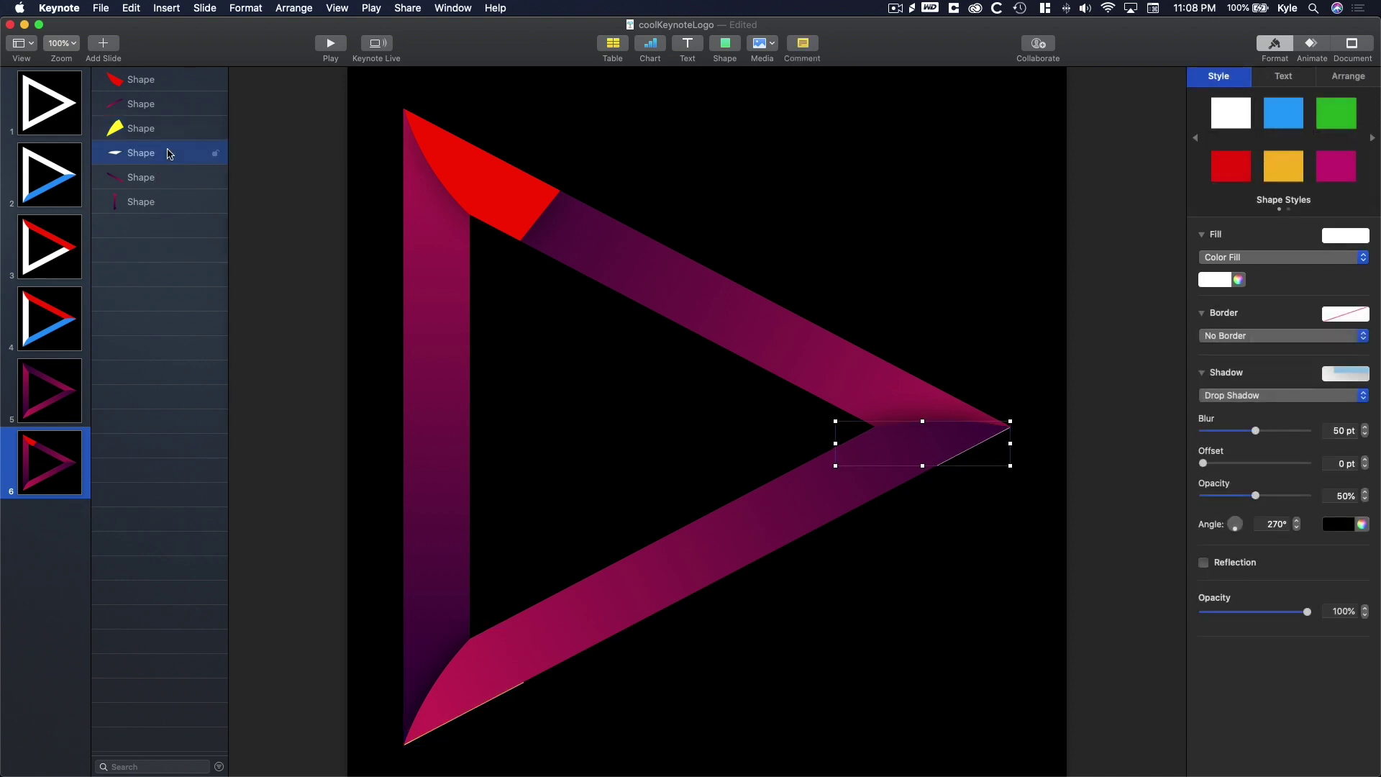
{"action": "left_click", "coordinate": [163, 228]}
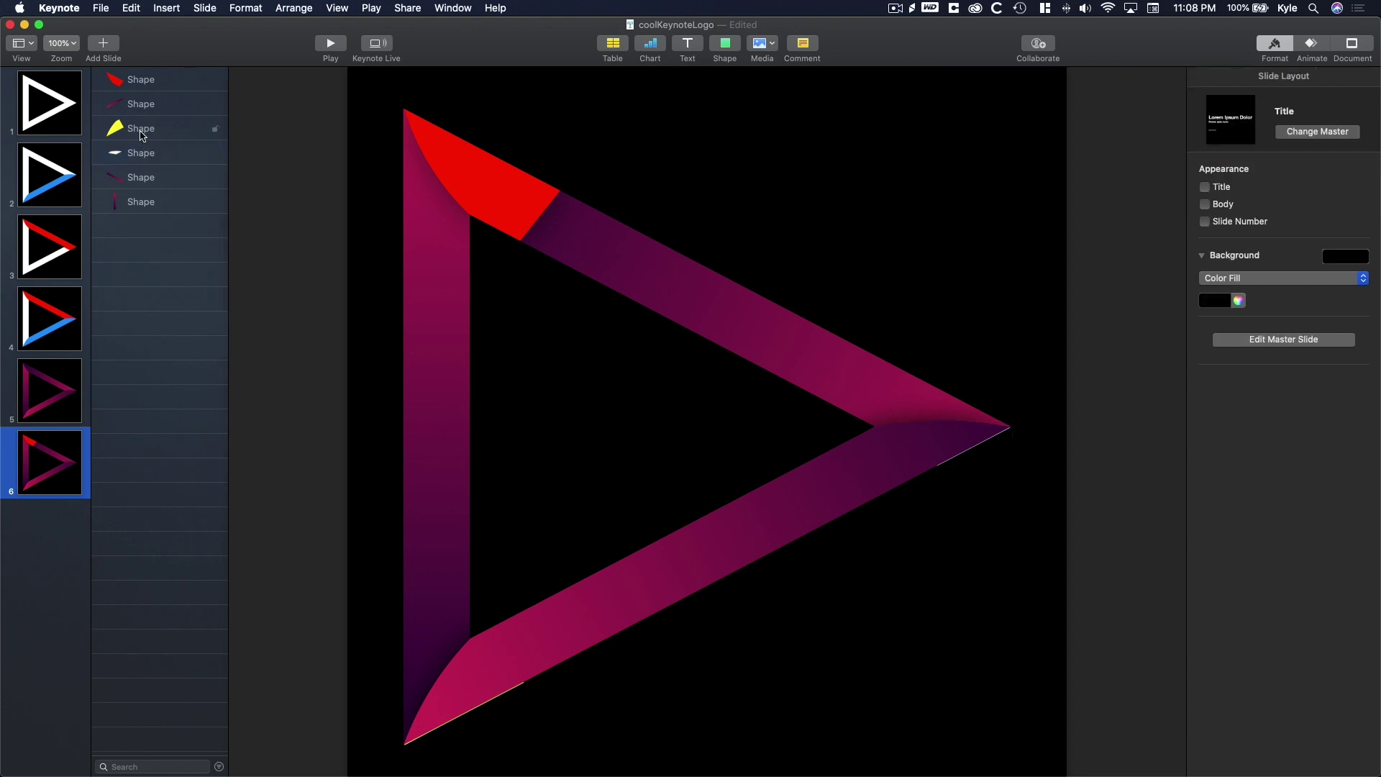
{"action": "left_click", "coordinate": [143, 136]}
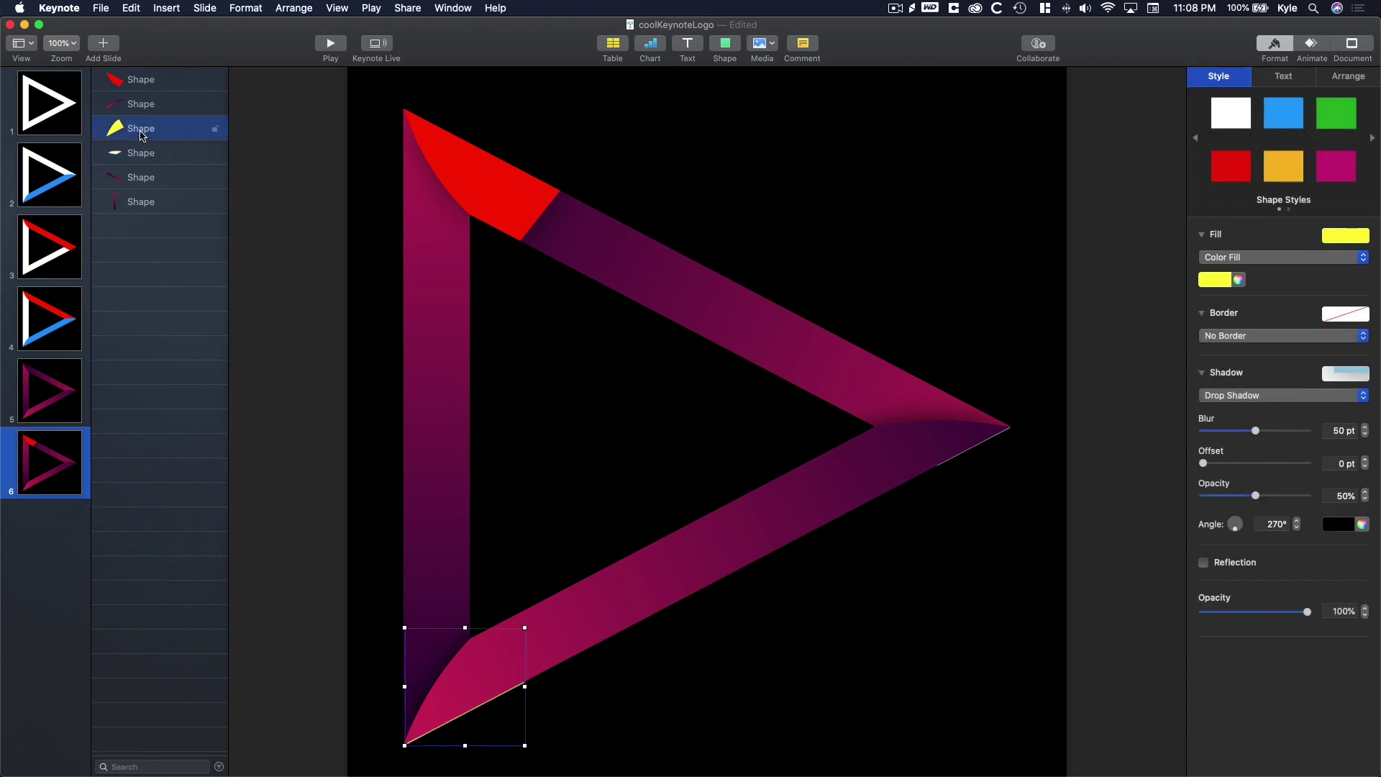
{"action": "left_click", "coordinate": [154, 253]}
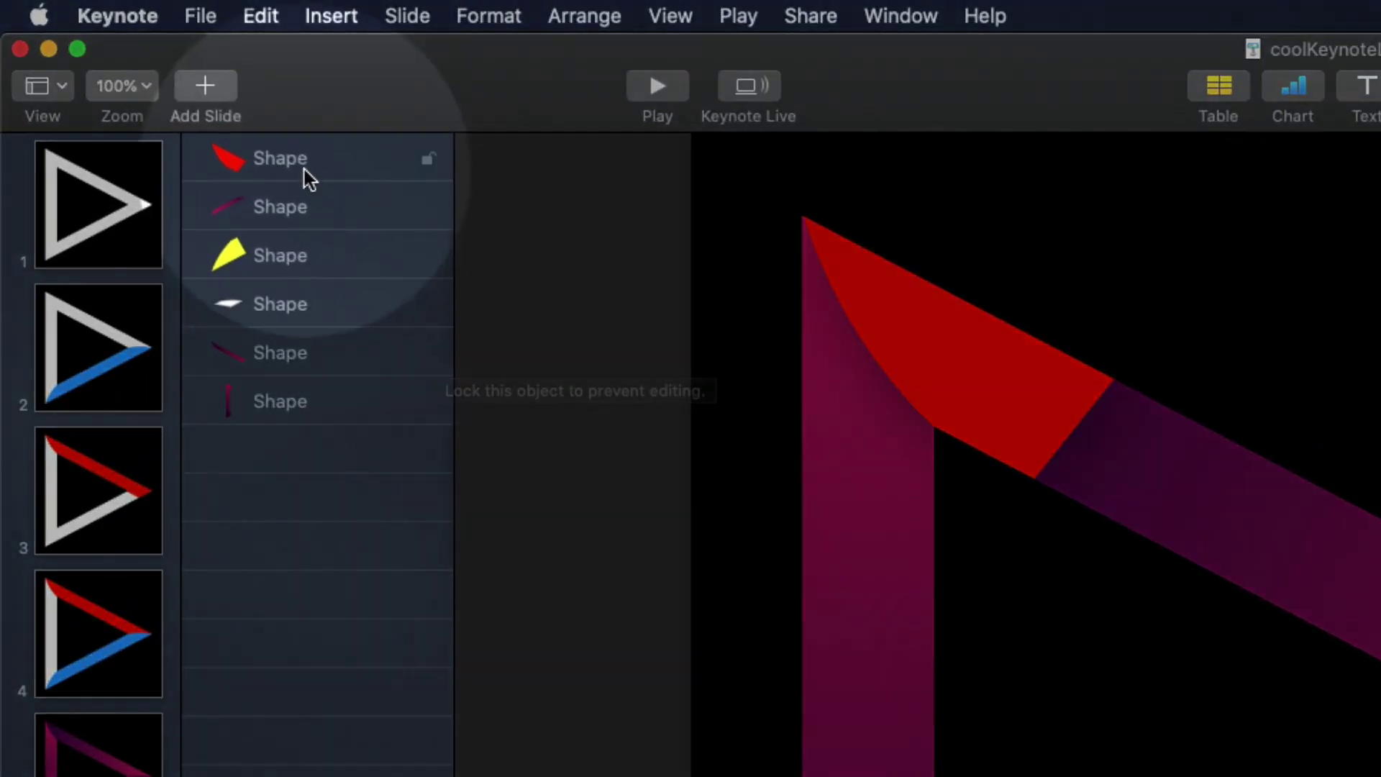
- Move the red piece below the purple bands and nudge it one step up and right
{"action": "left_click", "coordinate": [151, 85]}
{"action": "left_click_drag", "start_coordinate": [284, 171], "coordinate": [333, 375]}
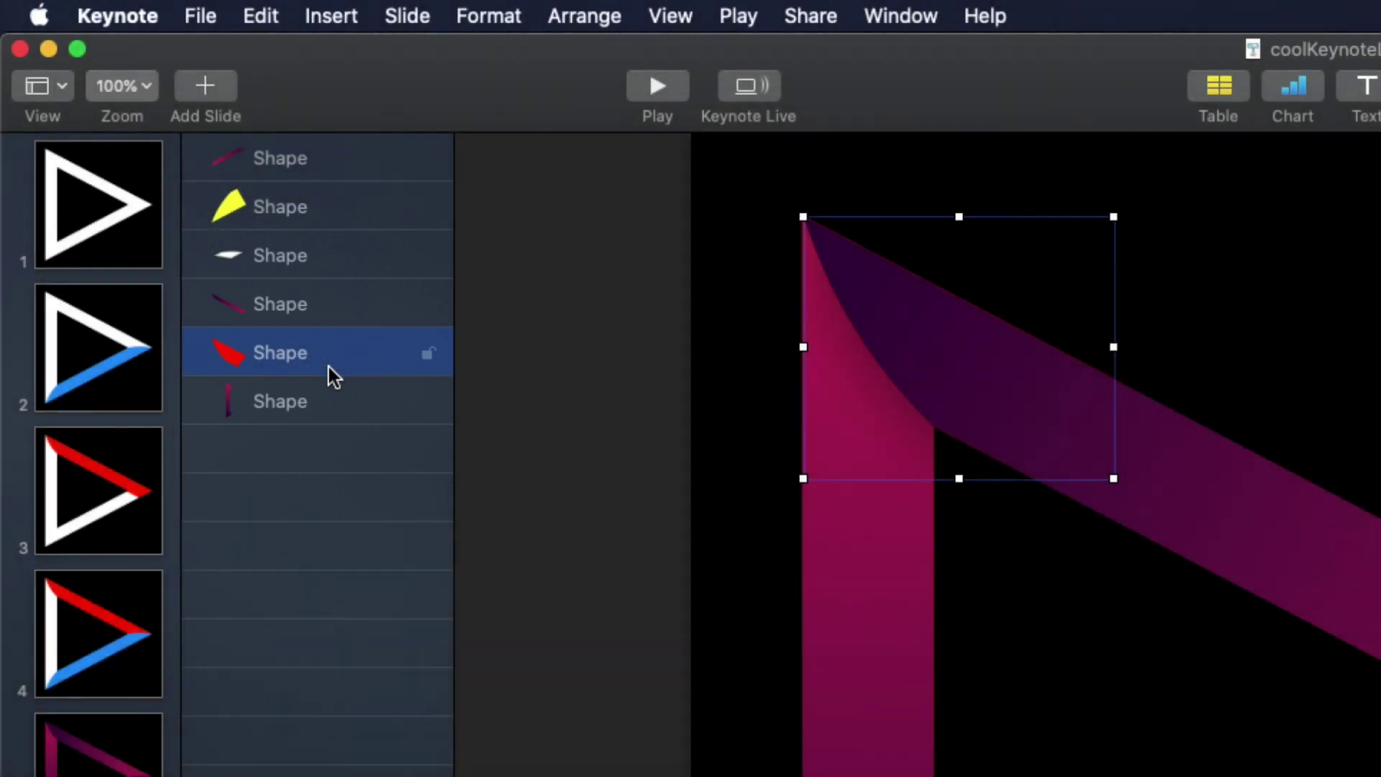
{"action": "left_click", "coordinate": [381, 365], "text": "super"}
{"action": "left_click", "coordinate": [335, 352]}
{"action": "key", "text": "Up"}
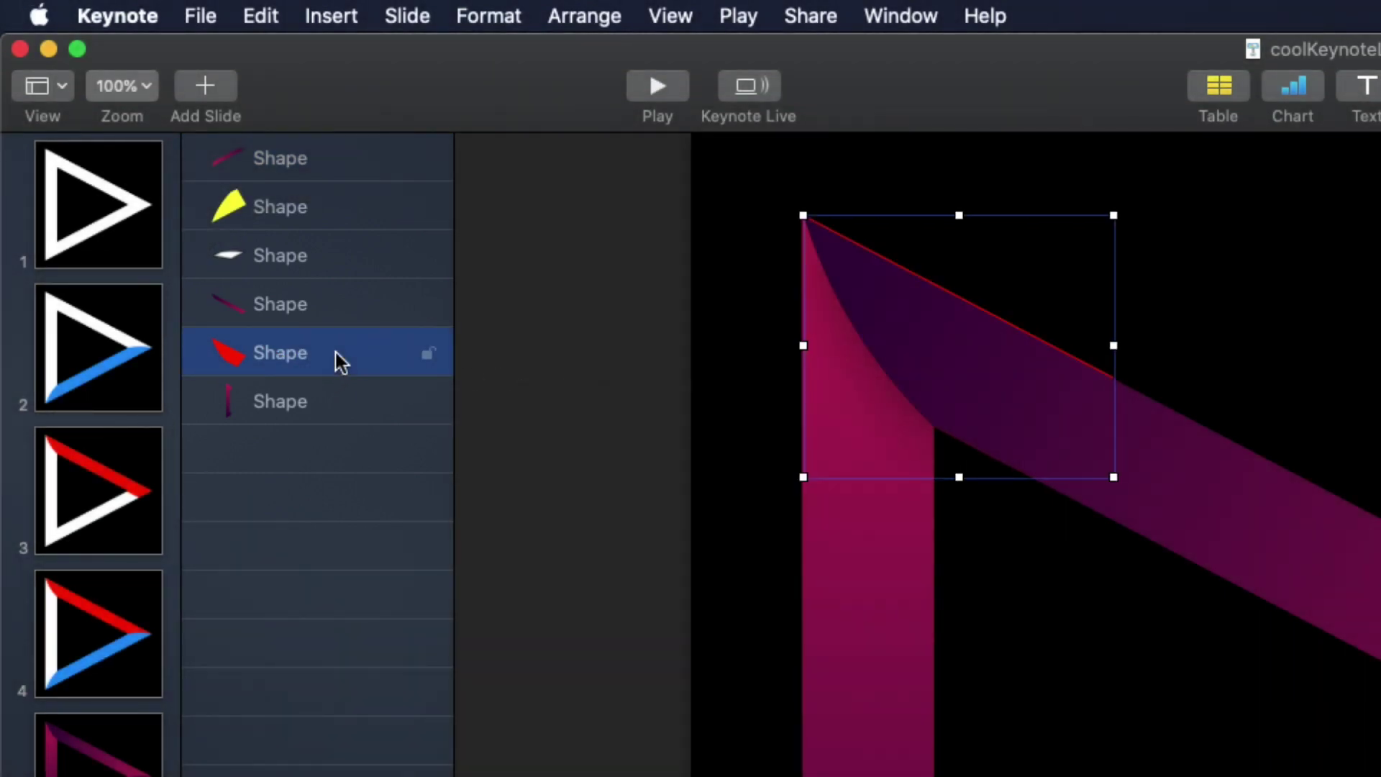
{"action": "key", "text": "Right"}
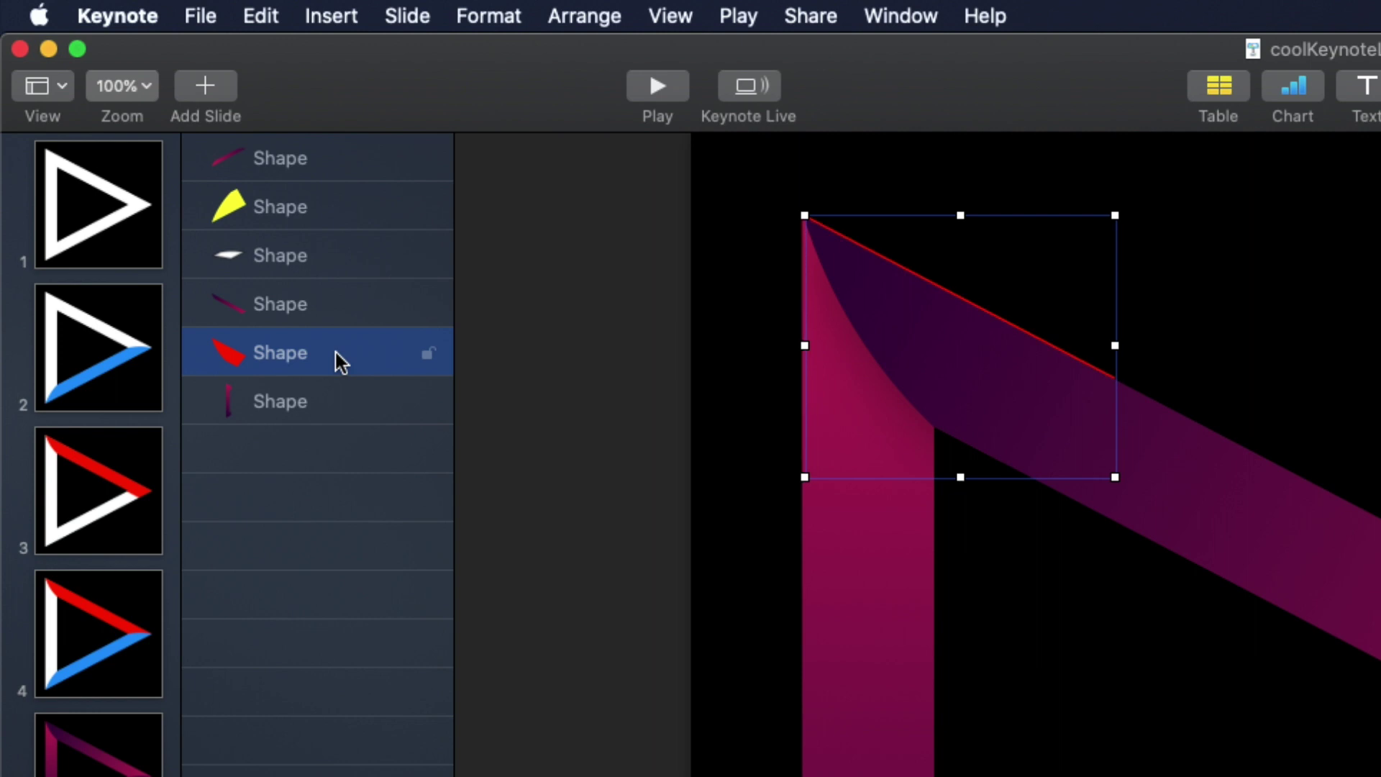
{"action": "left_click", "coordinate": [676, 455]}
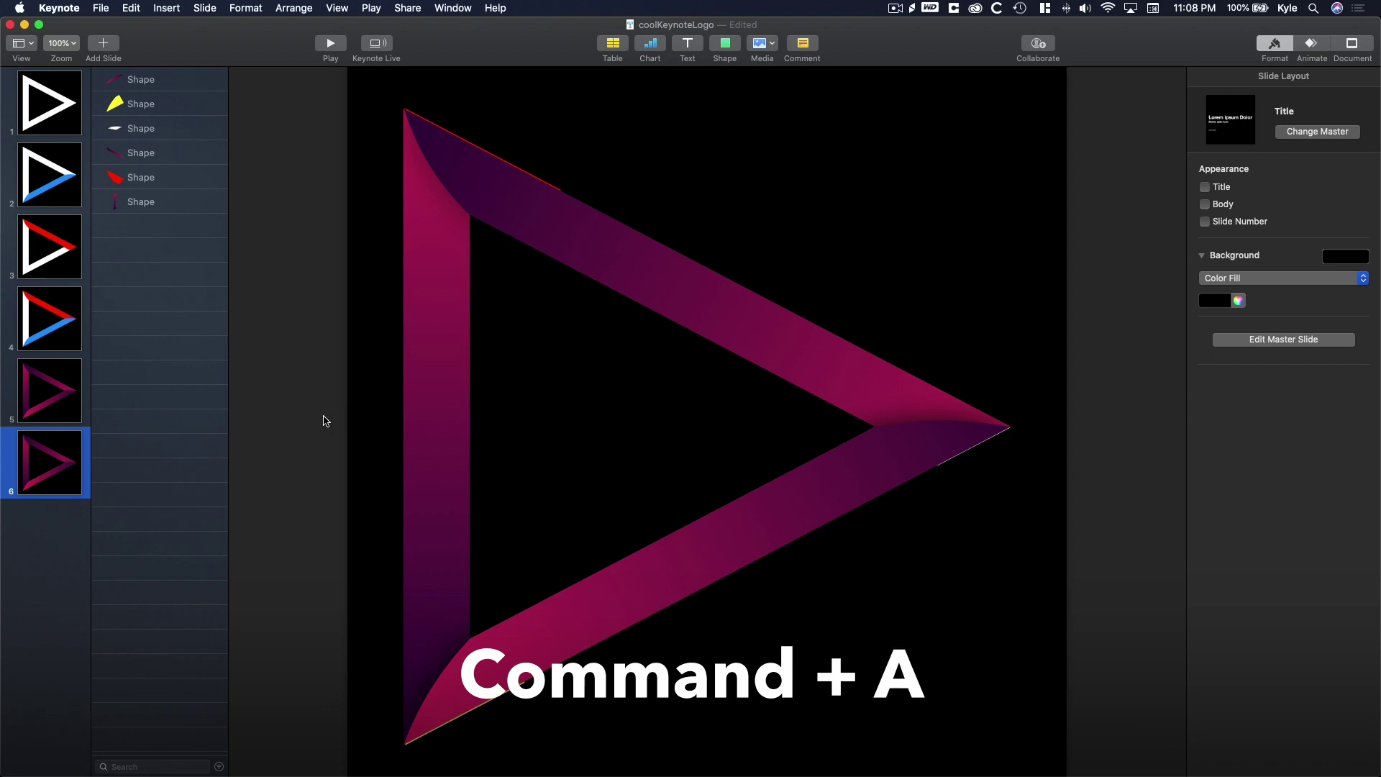
- Select all six logo pieces on slide 6 and copy them
{"action": "key", "text": "super+a"}
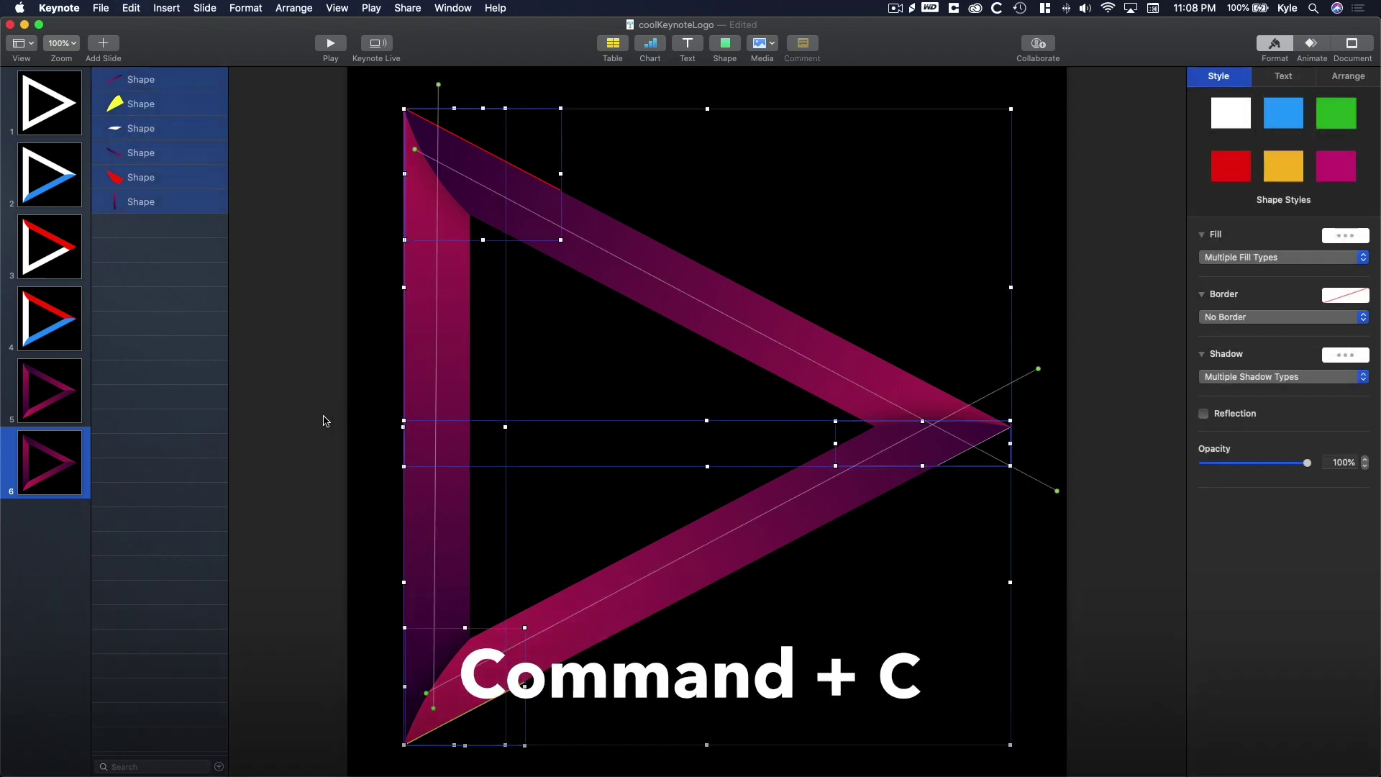
{"action": "left_click", "coordinate": [326, 421]}
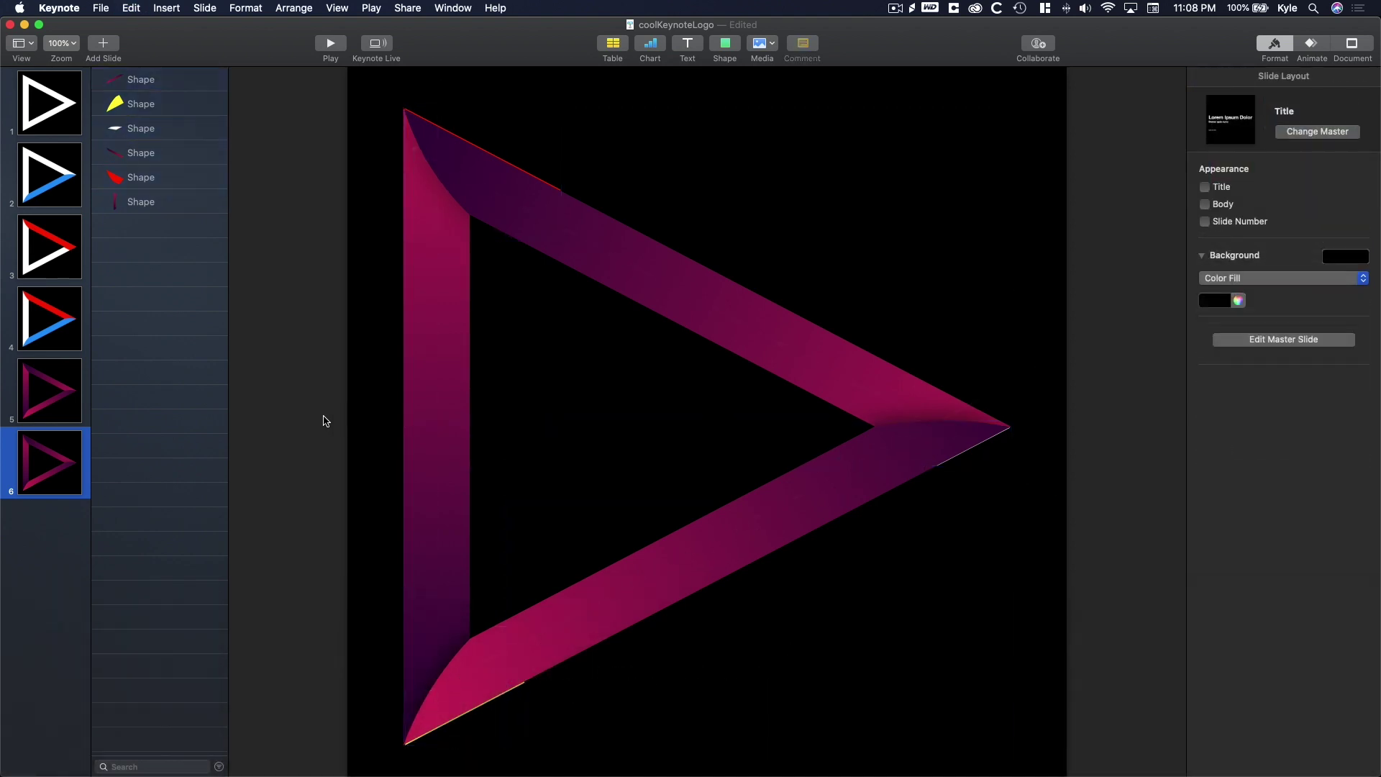
{"action": "key", "text": "super+space"}
- Launch Preview, make a new image from the clipboard, and copy the whole image
{"action": "type", "text": "previ"}
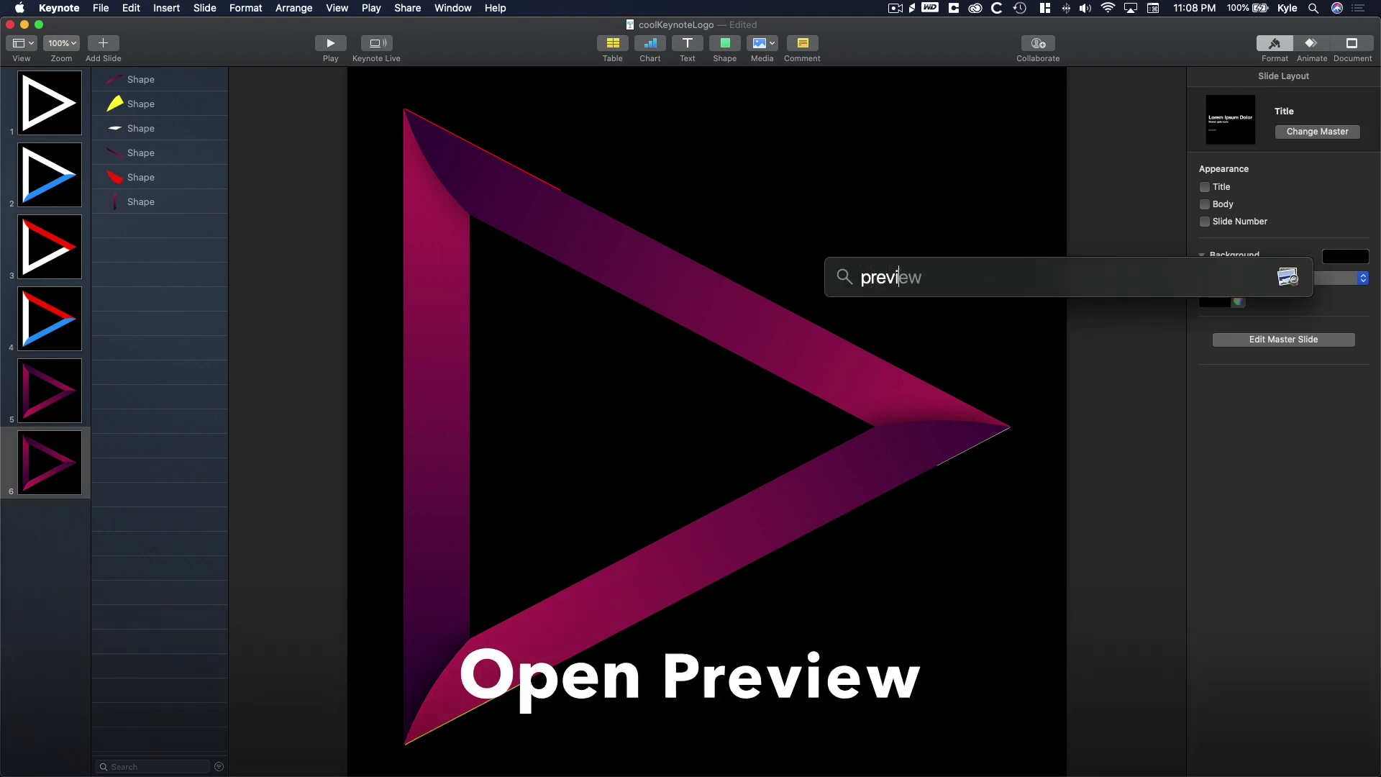
{"action": "key", "text": "Return"}
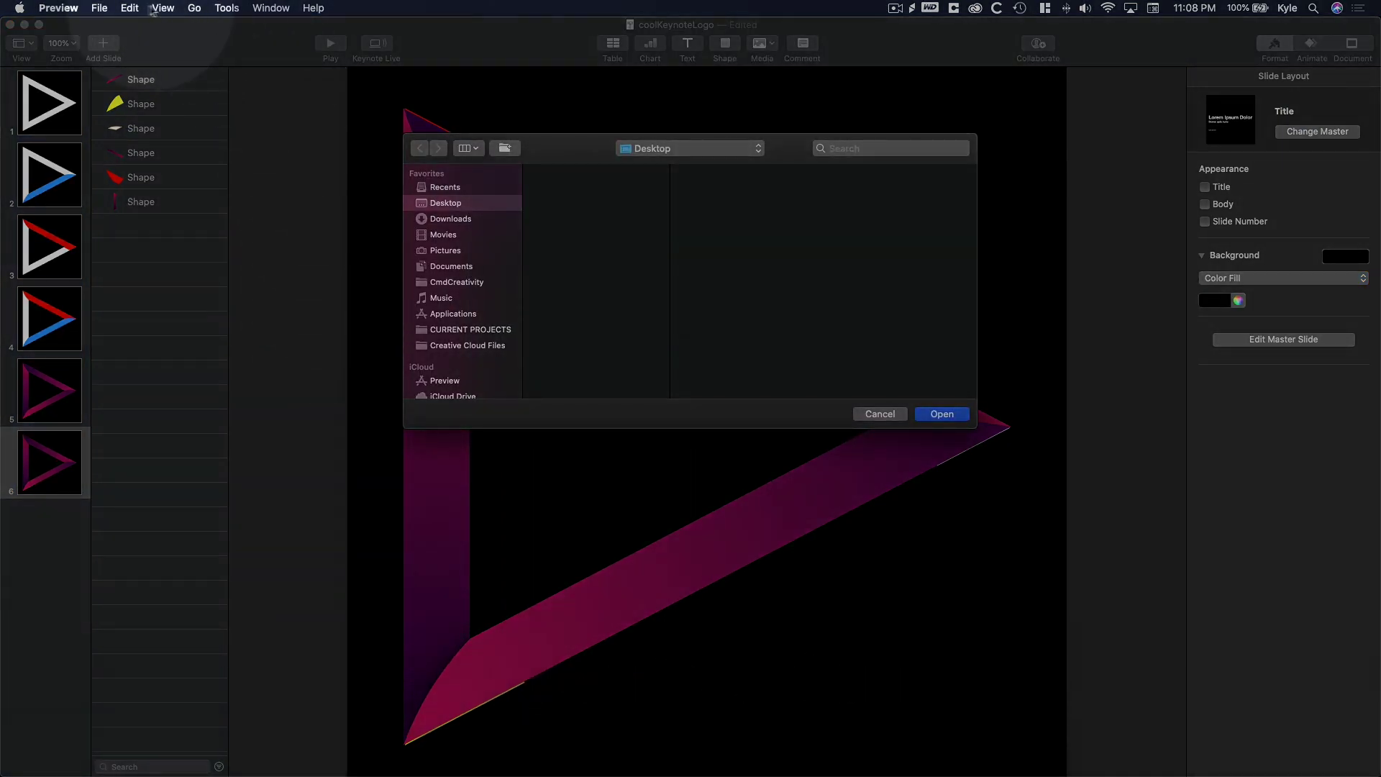
{"action": "left_click", "coordinate": [105, 8]}
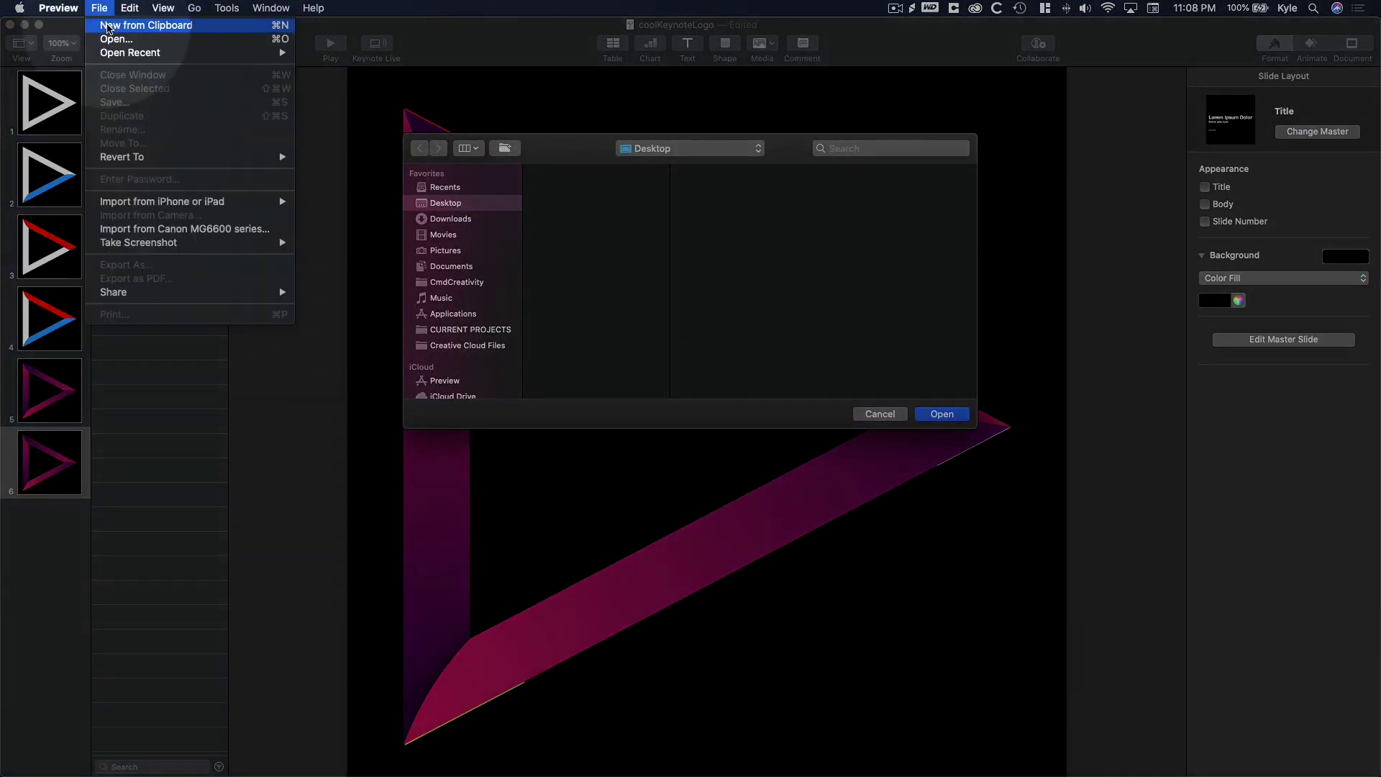
{"action": "left_click", "coordinate": [108, 25]}
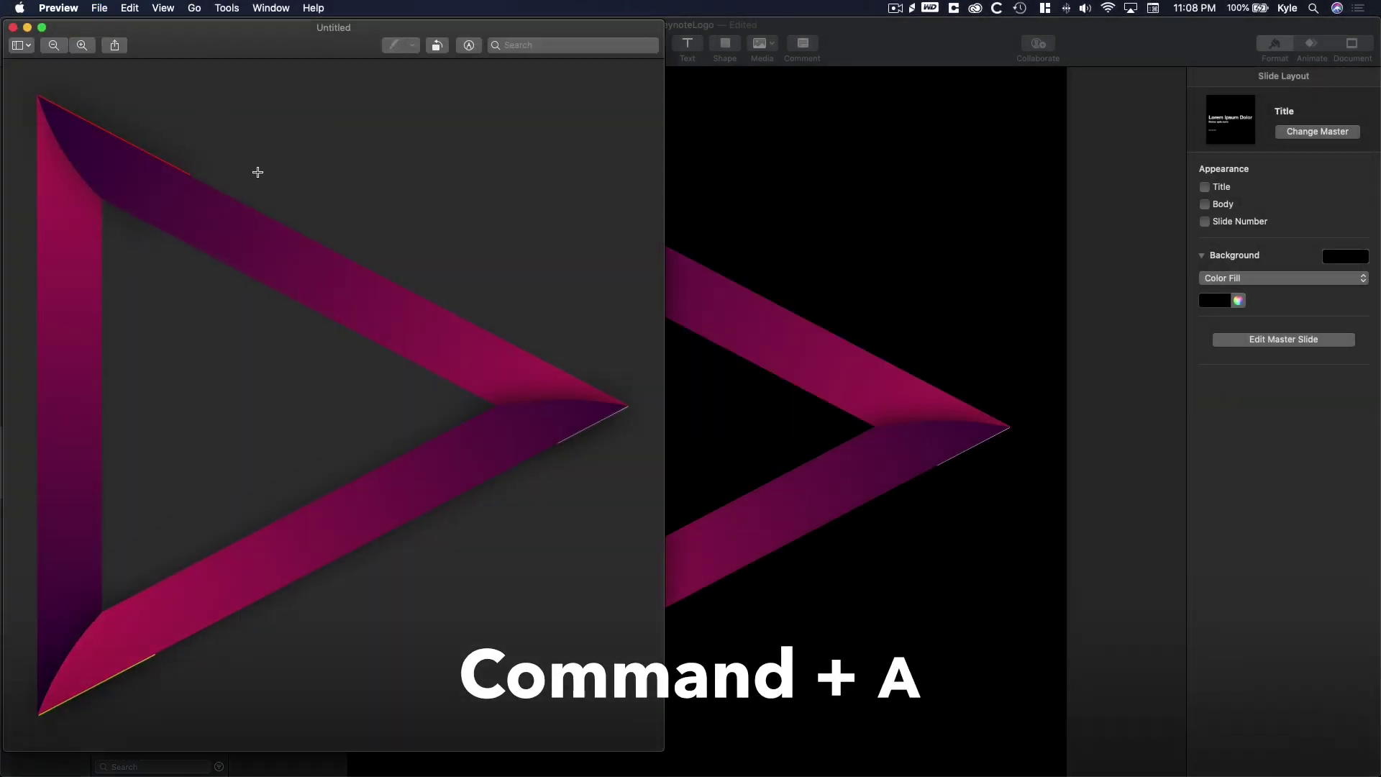
{"action": "key", "text": "super+a"}
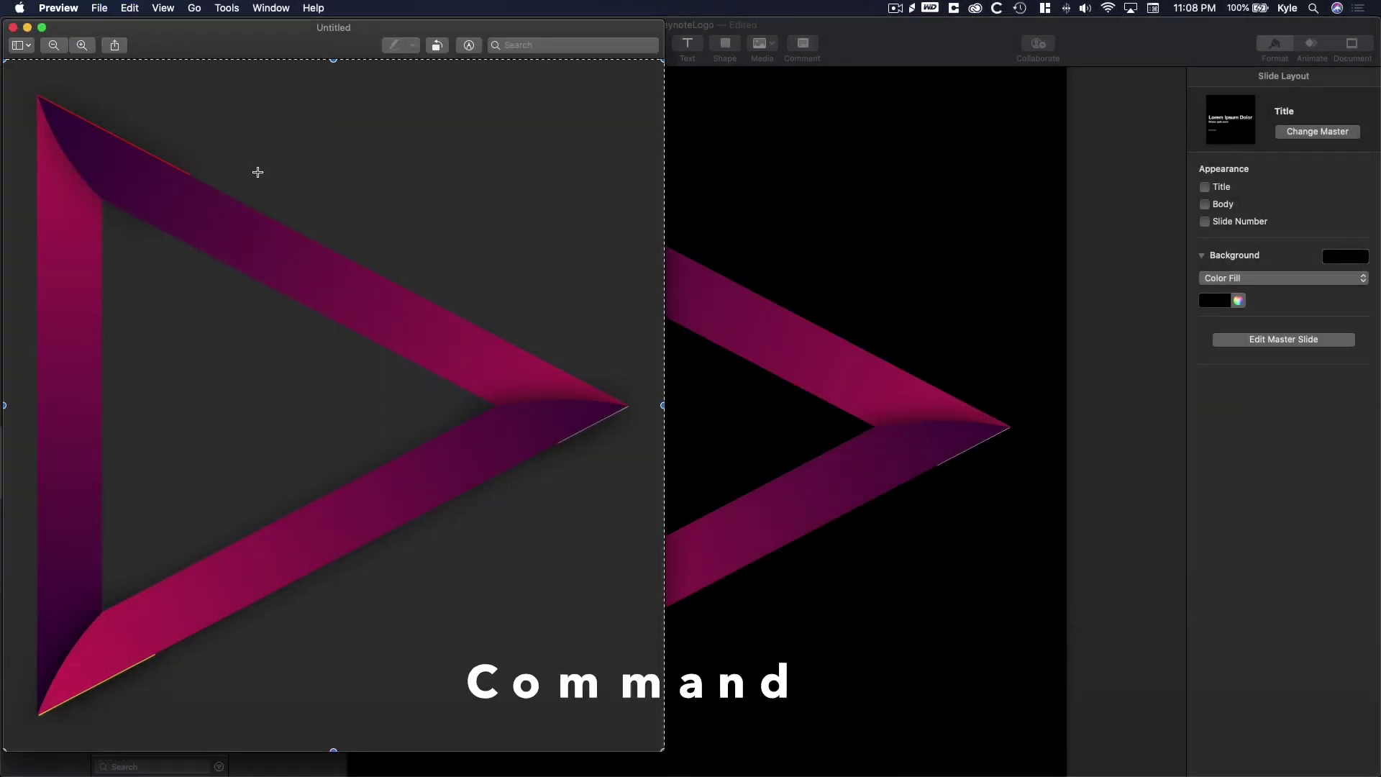
{"action": "key", "text": "super+c"}
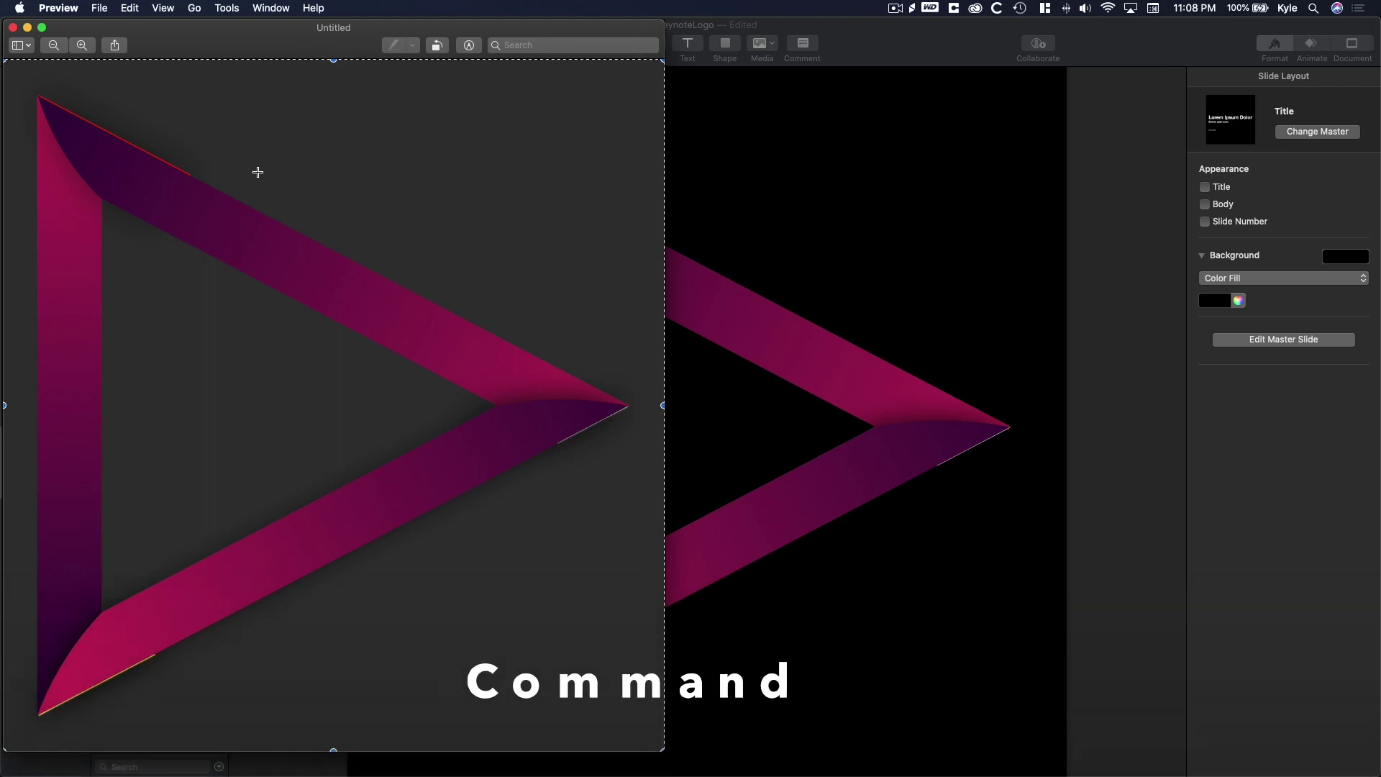
- Close the untitled Preview image without saving
{"action": "left_click", "coordinate": [12, 29]}
{"action": "left_click", "coordinate": [240, 296]}
{"action": "left_click", "coordinate": [38, 464]}
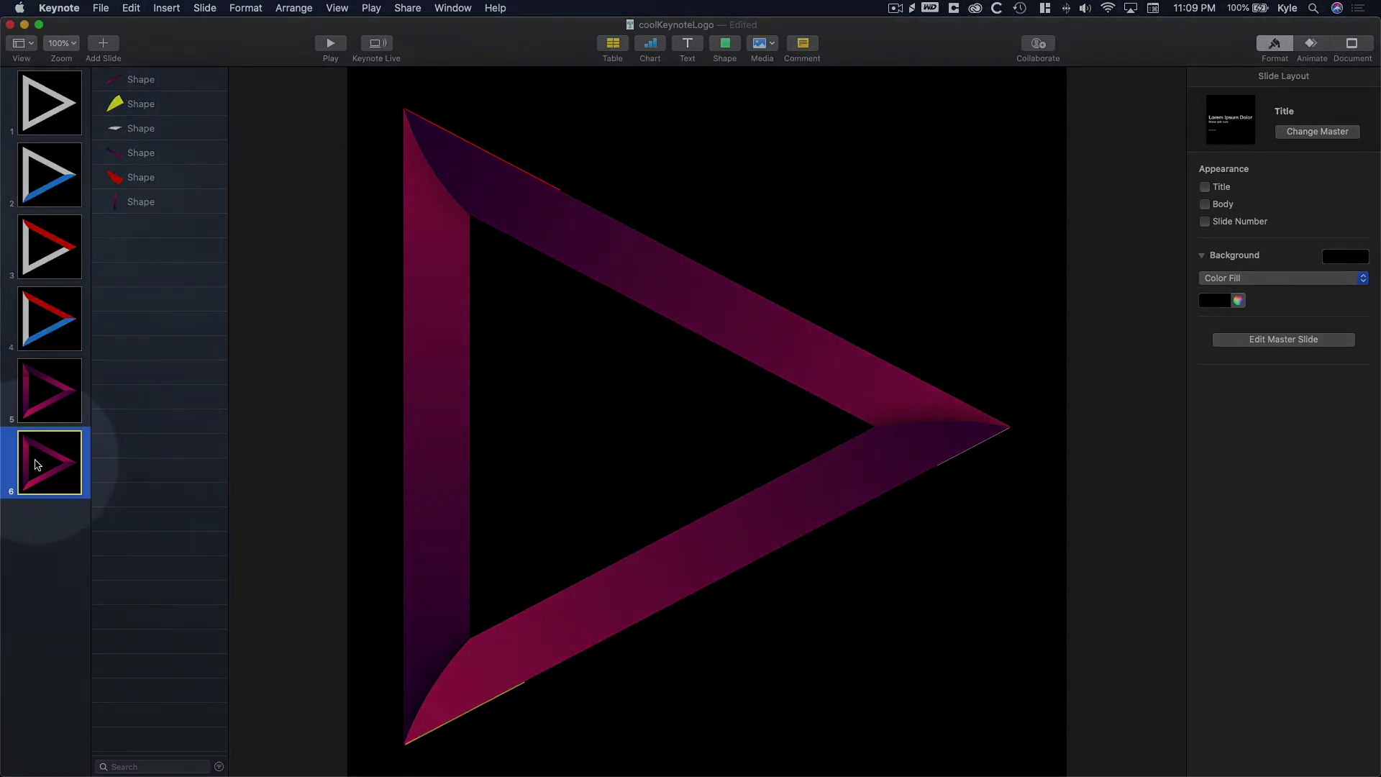
- Duplicate slide 6, delete its shapes, and paste the flattened logo image
{"action": "key", "text": "super+d"}
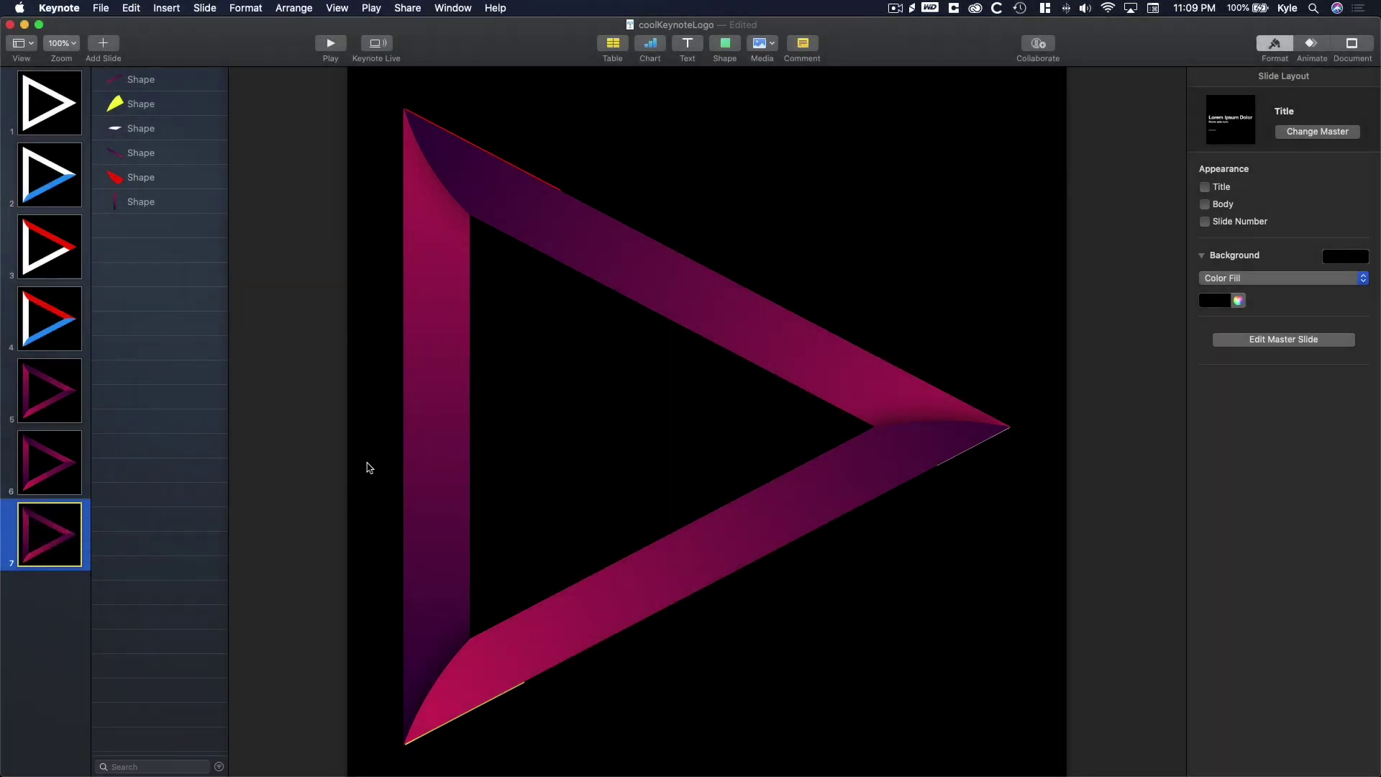
{"action": "key", "text": "super+a"}
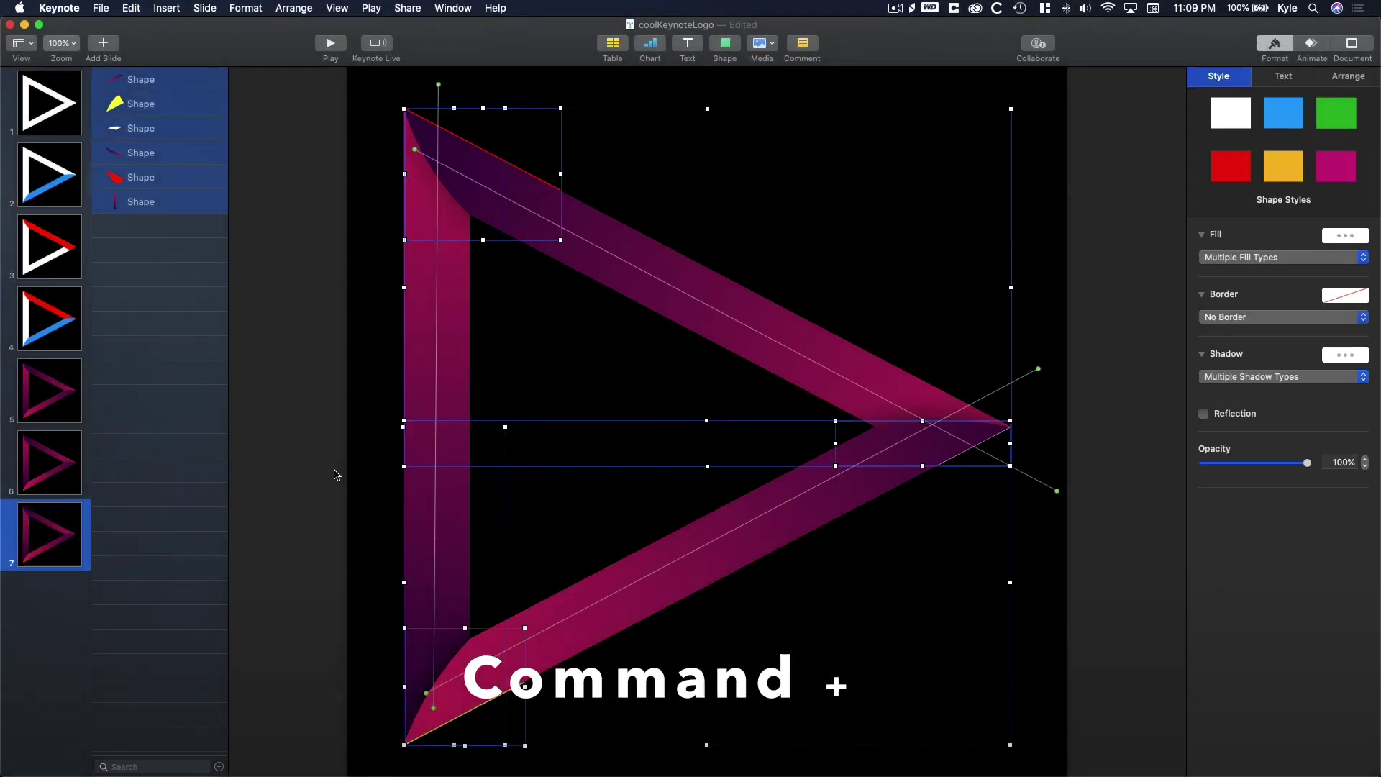
{"action": "key", "text": "Delete"}
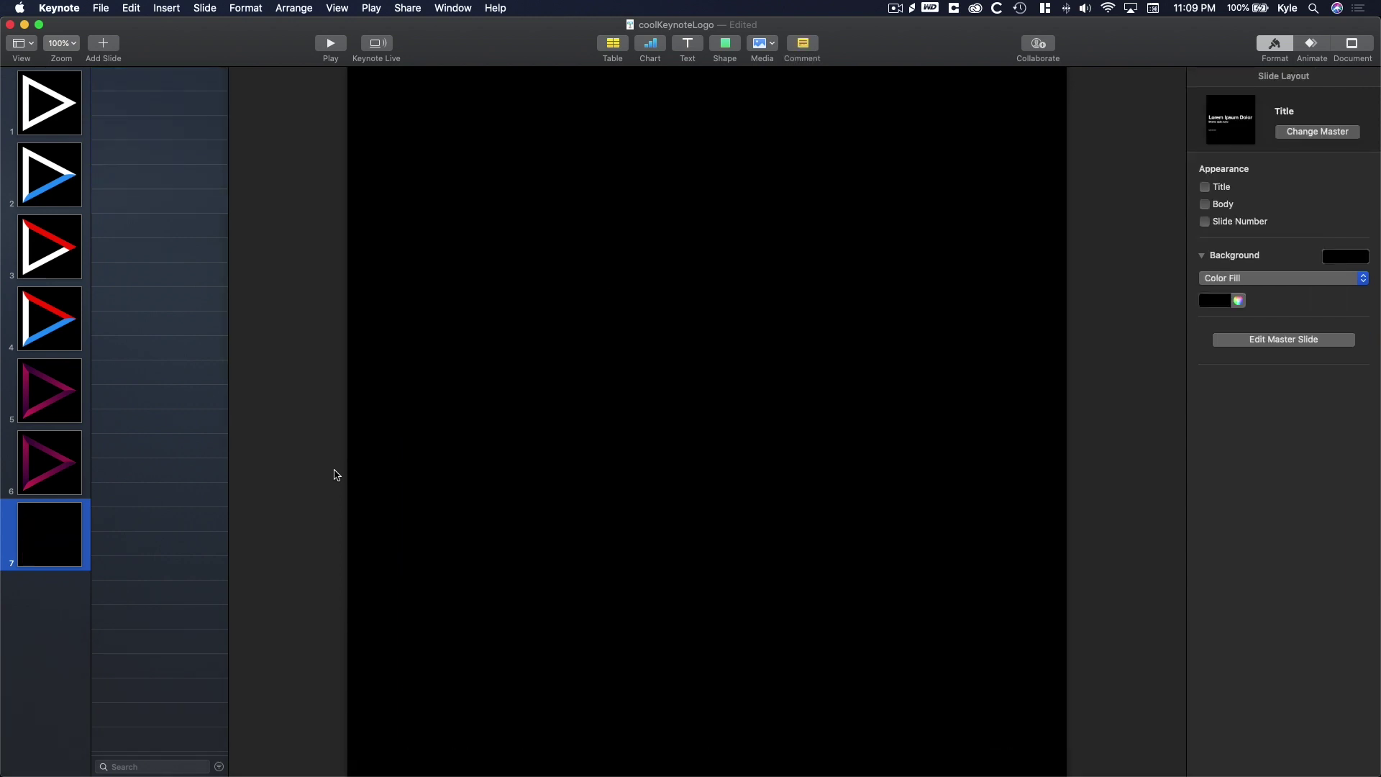
{"action": "key", "text": "super+v"}
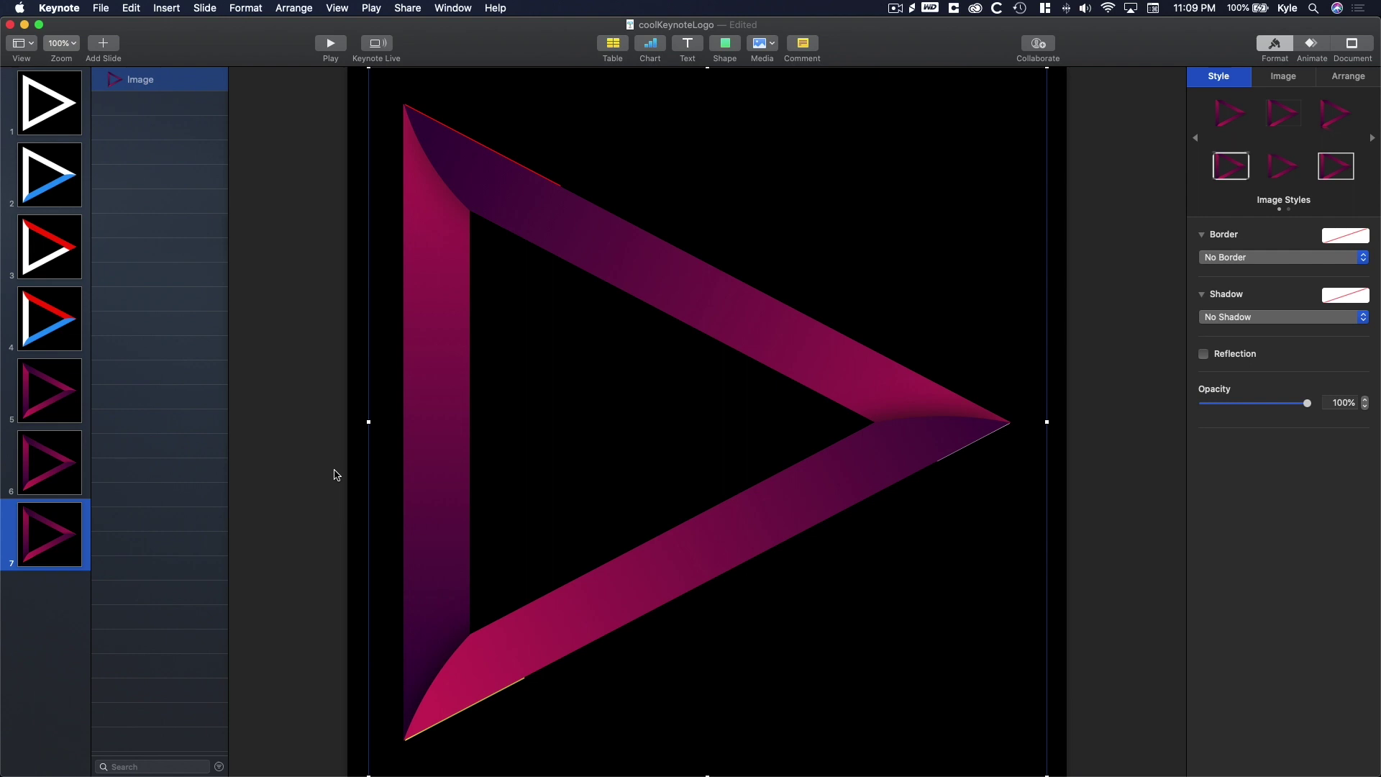
- Set slide 7's background fill to white (Pencils > Snow)
{"action": "left_click", "coordinate": [334, 472]}
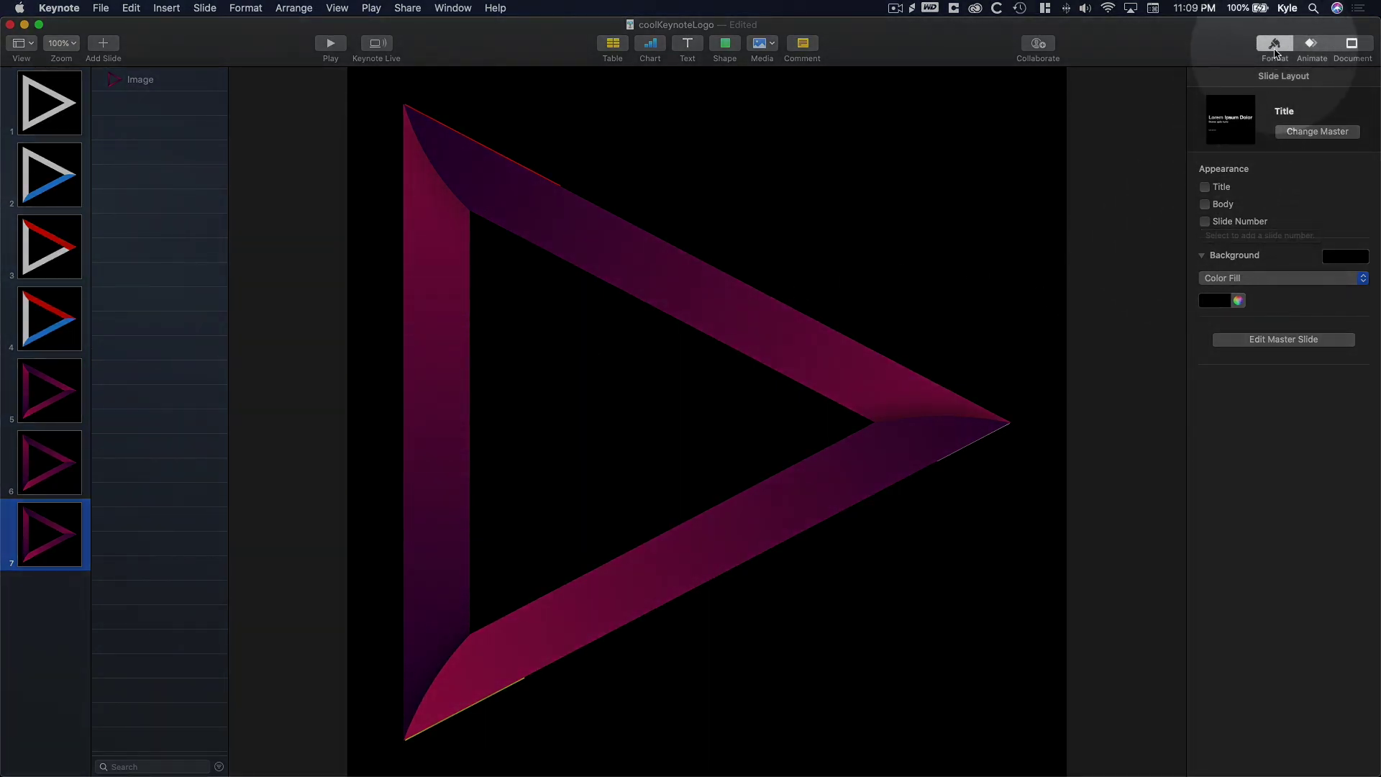
{"action": "left_click", "coordinate": [1238, 300]}
{"action": "left_click", "coordinate": [211, 208]}
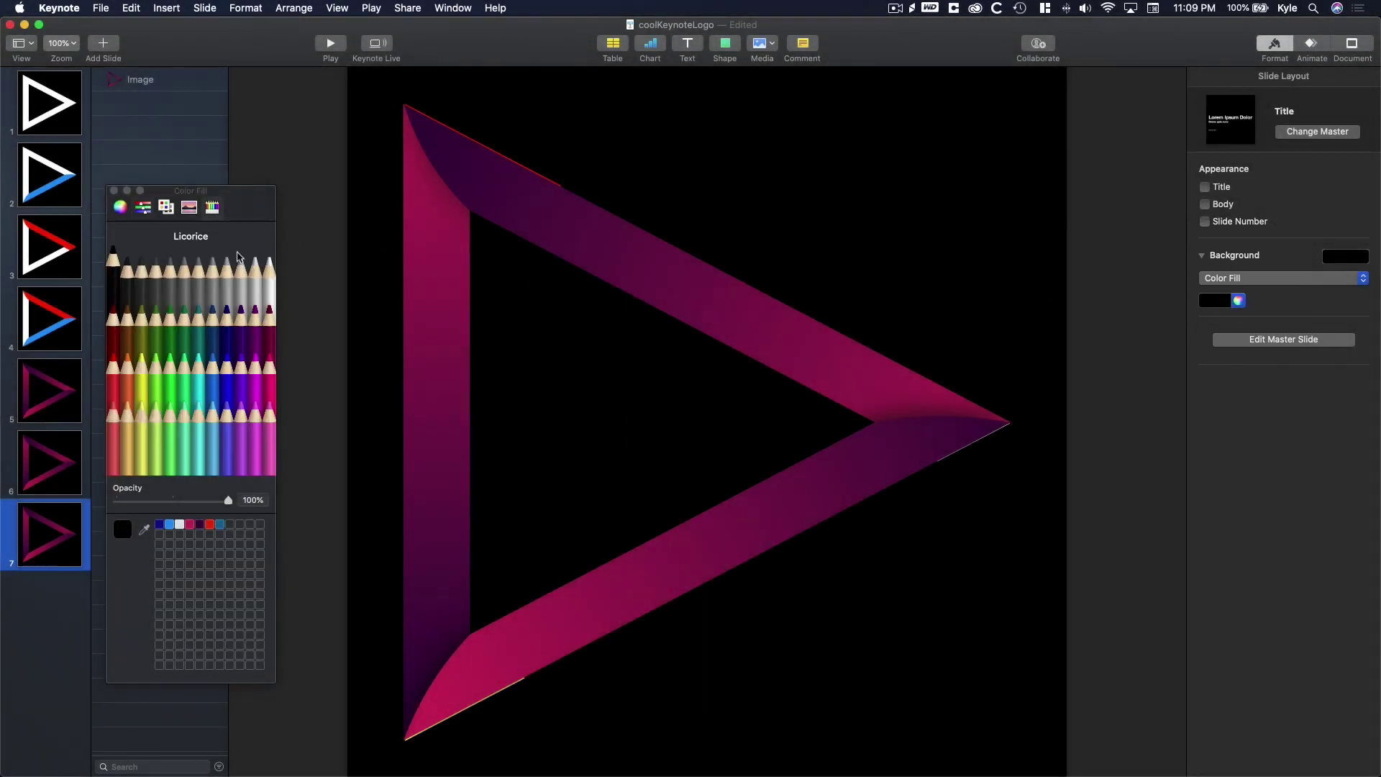
{"action": "left_click", "coordinate": [263, 276]}
{"action": "left_click", "coordinate": [114, 190]}
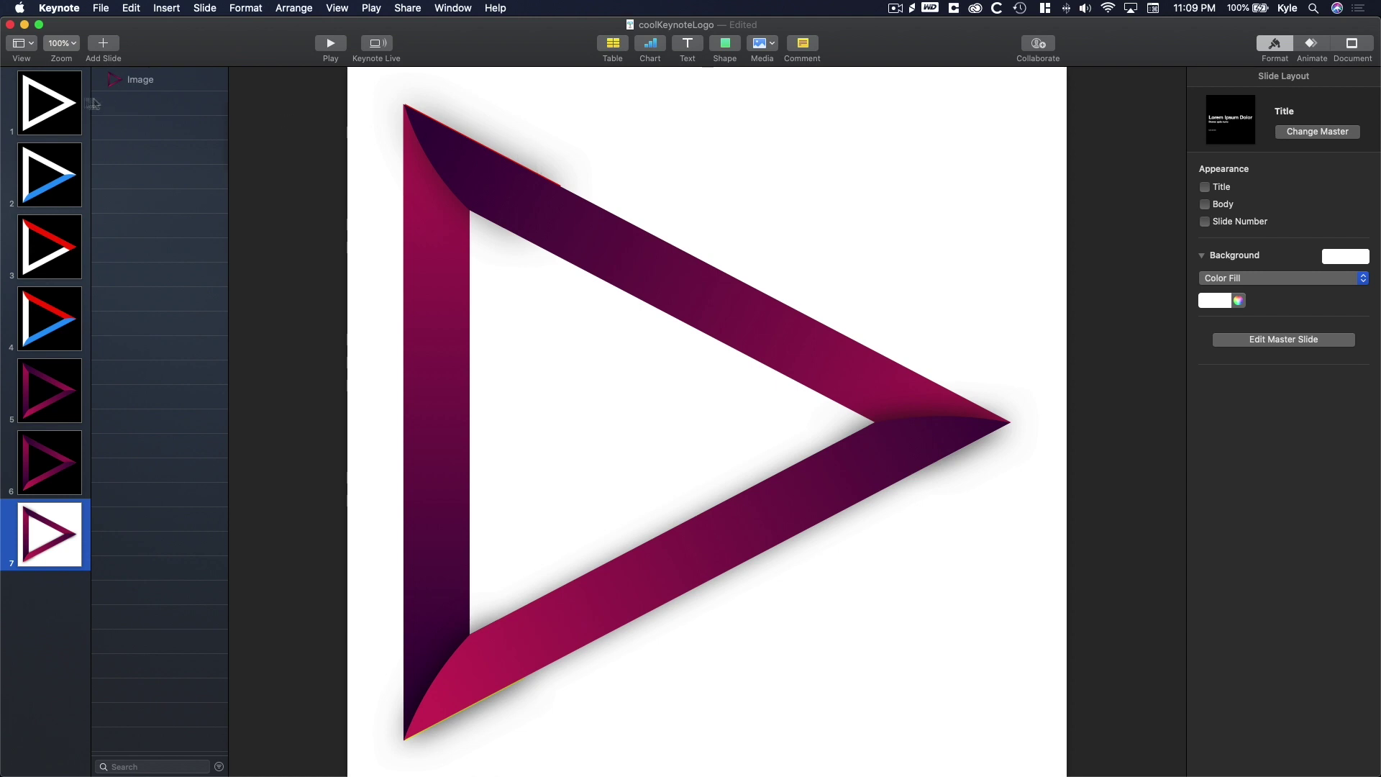
{"action": "left_click", "coordinate": [61, 111]}
- Copy slide 1's white triangle and paste it over the logo on slide 7
{"action": "left_click", "coordinate": [423, 297]}
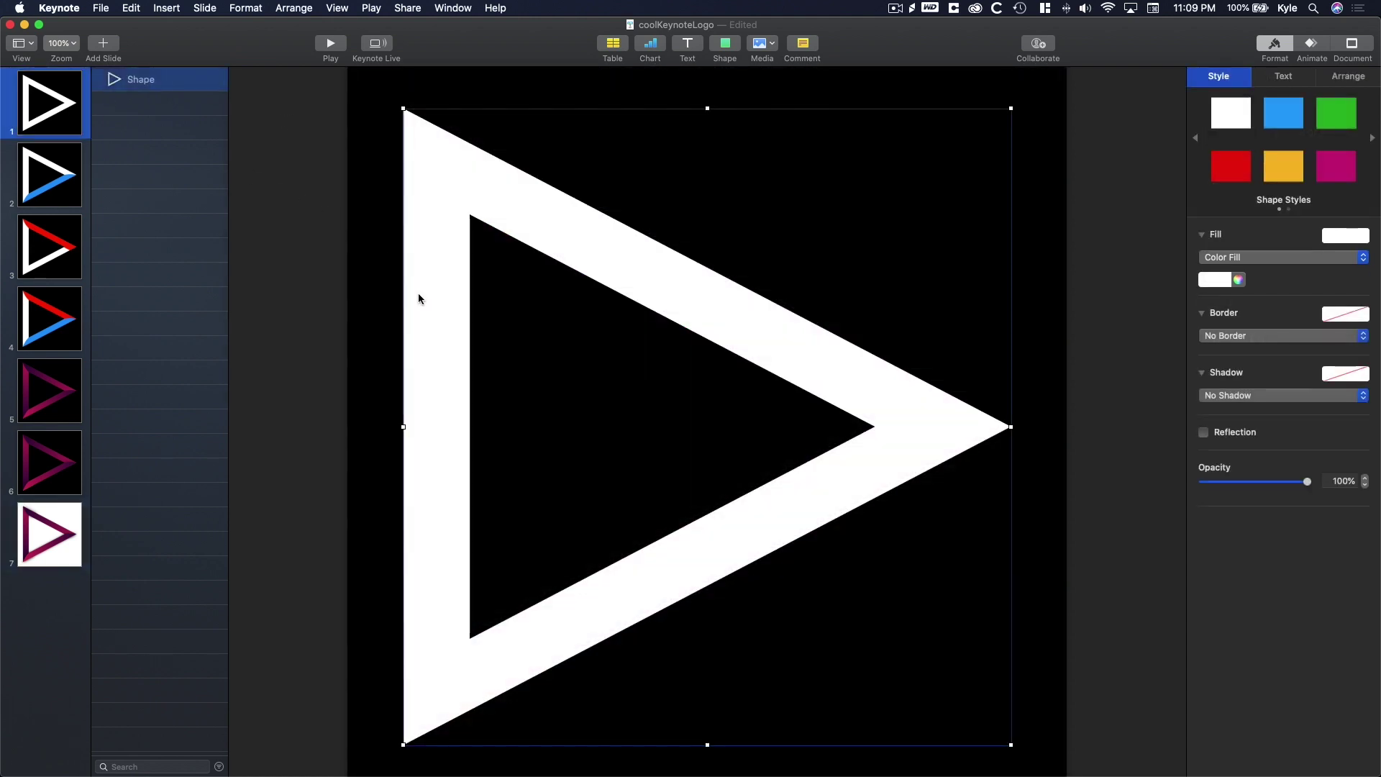
{"action": "key", "text": "super+c"}
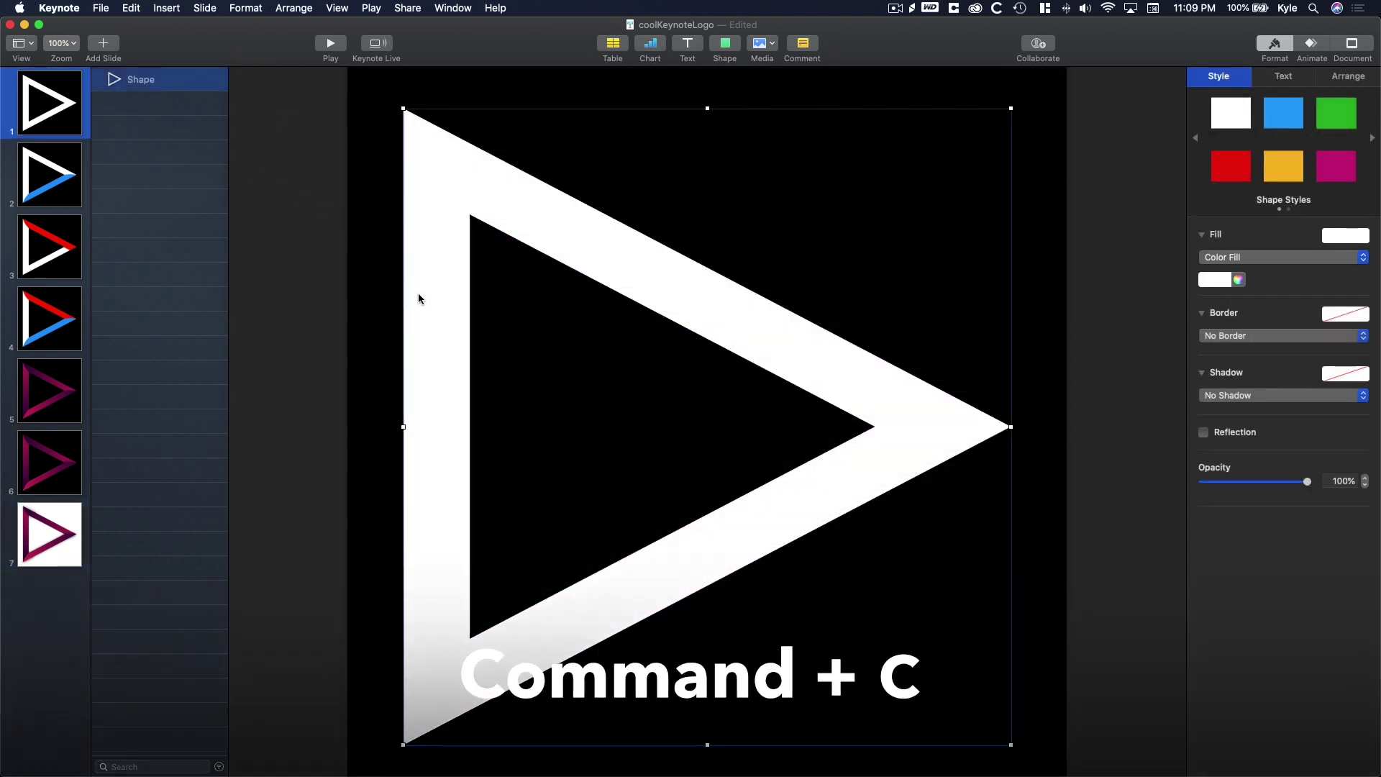
{"action": "left_click", "coordinate": [70, 511]}
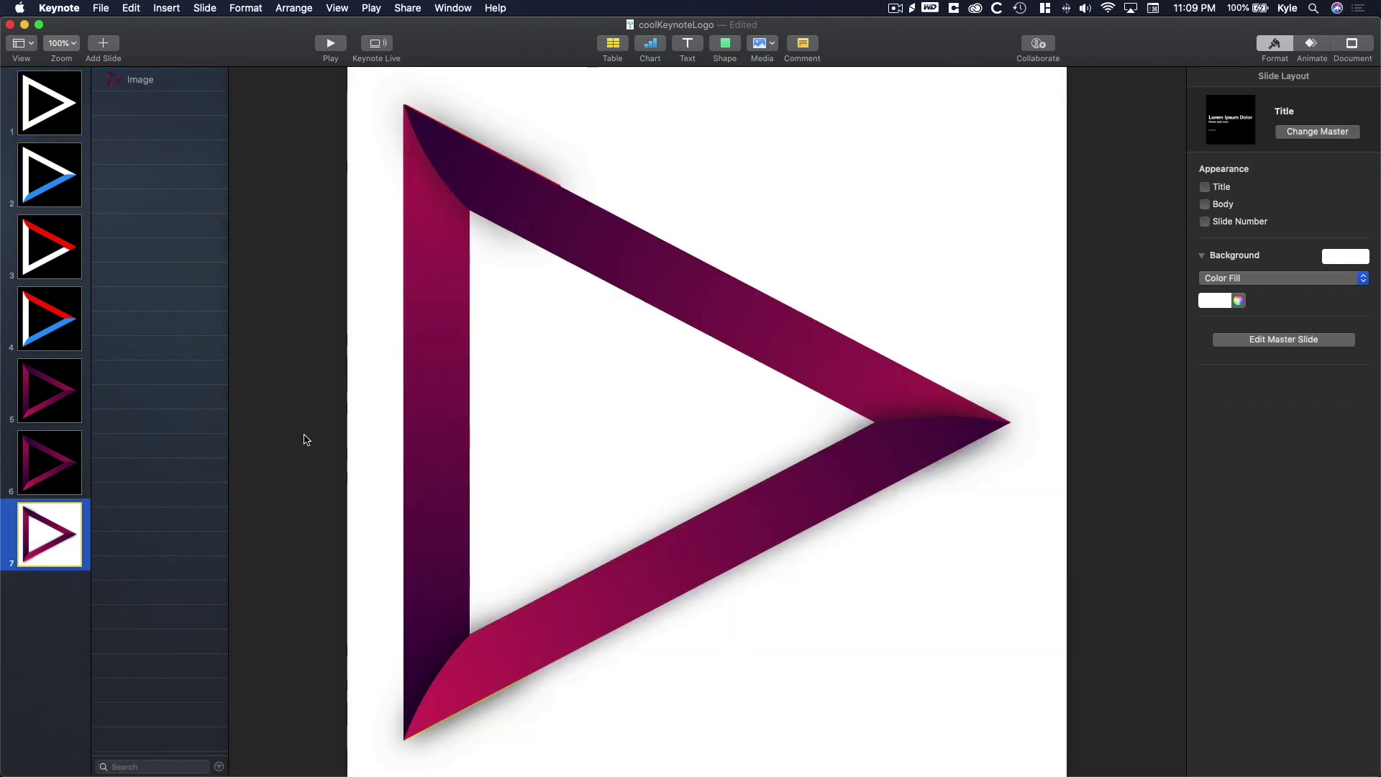
{"action": "key", "text": "super+v"}
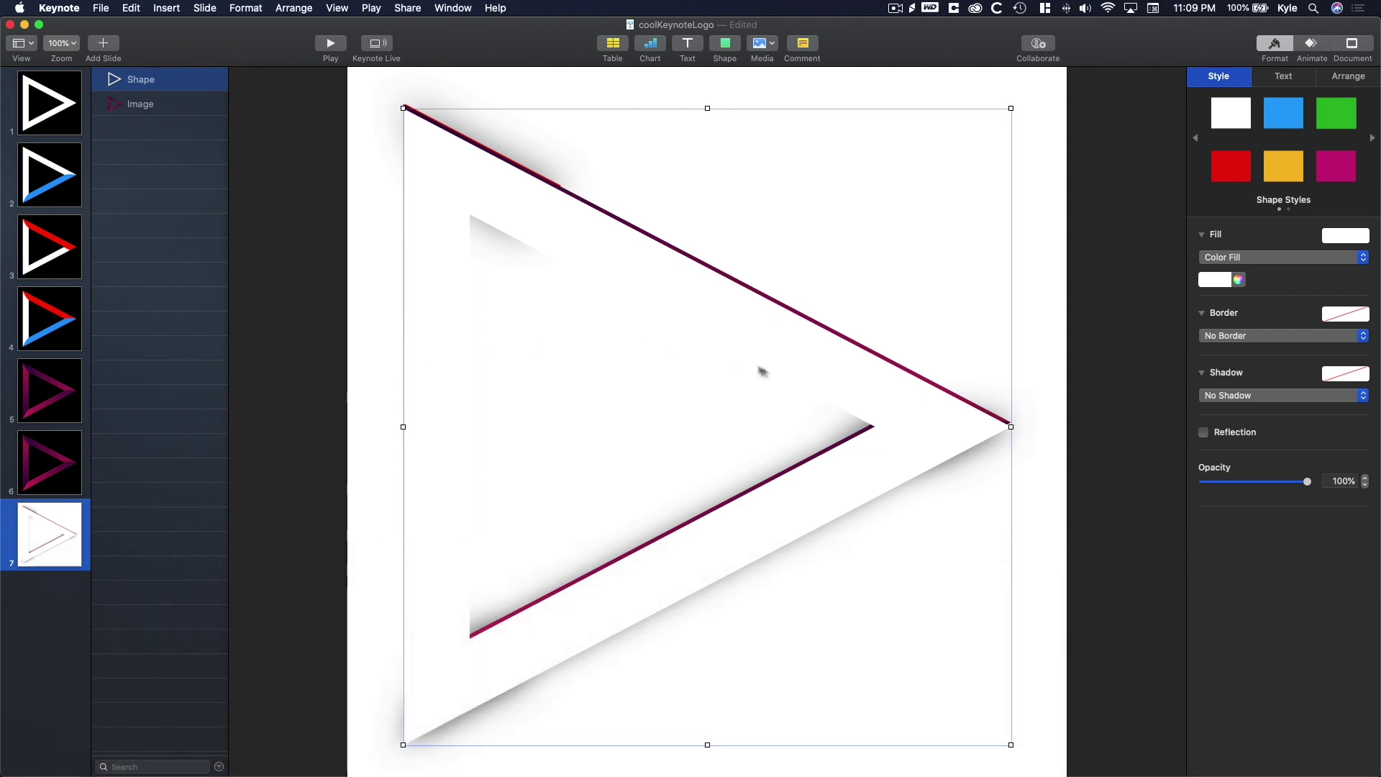
- At 200% zoom, line the white triangle up over the gradient triangle's corner
{"action": "left_click_drag", "start_coordinate": [894, 421], "coordinate": [895, 425]}
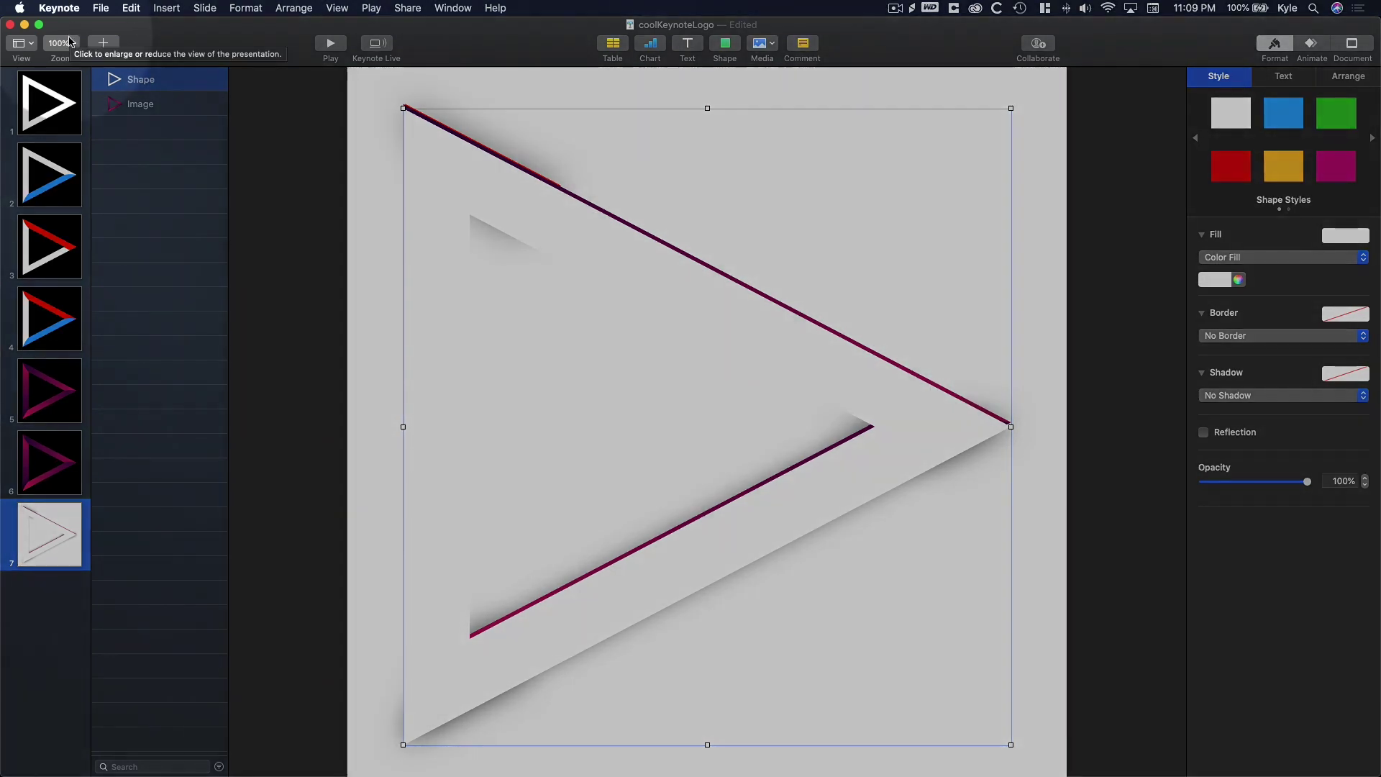
{"action": "left_click", "coordinate": [61, 44]}
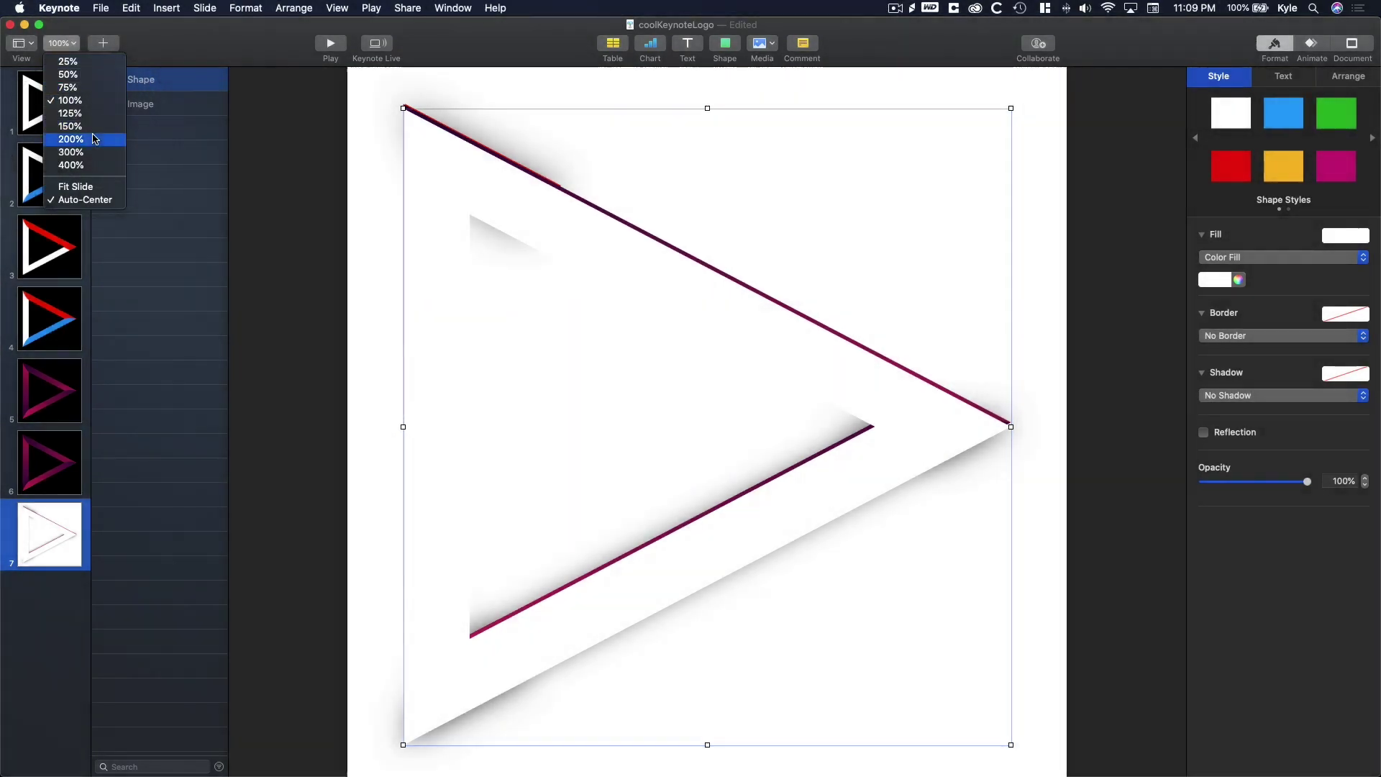
{"action": "left_click", "coordinate": [93, 138]}
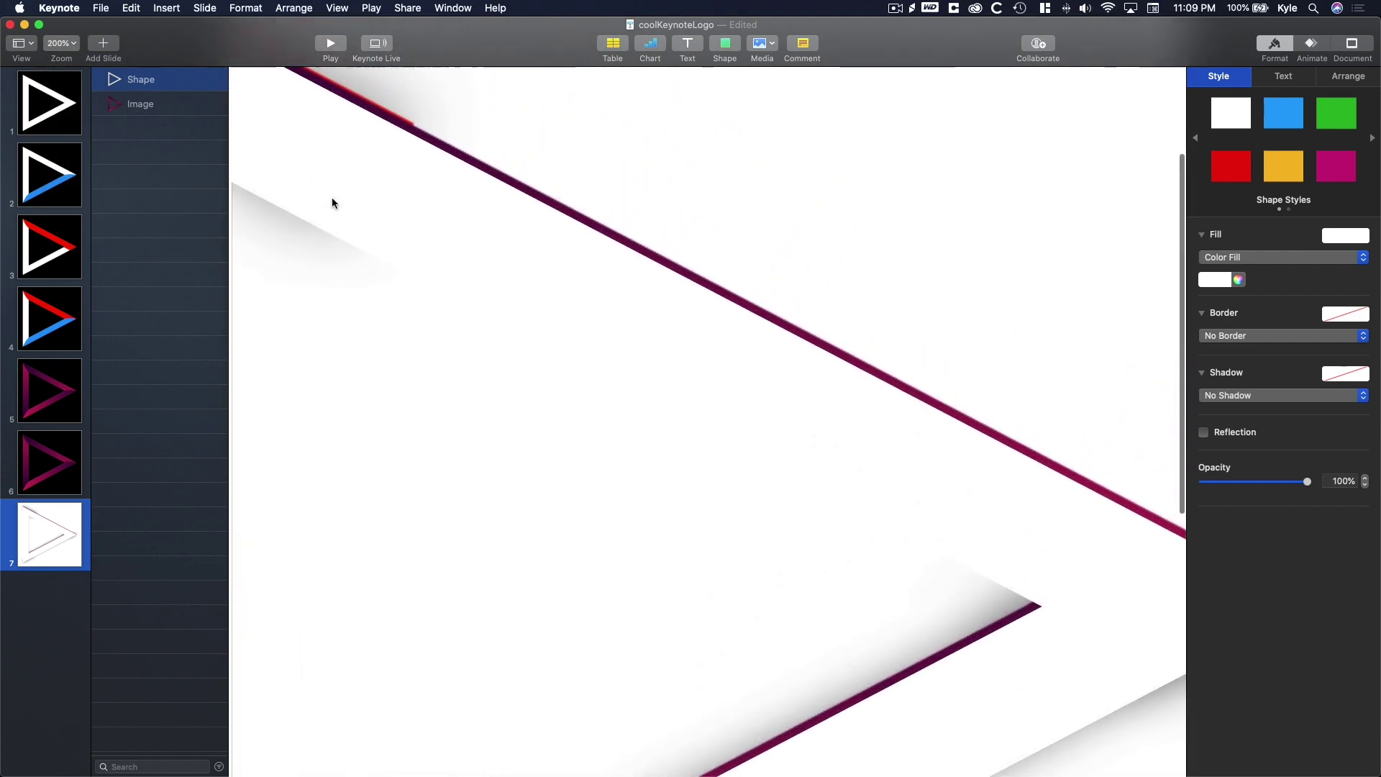
{"action": "scroll", "coordinate": [331, 197], "scroll_direction": "left", "scroll_amount": 10}
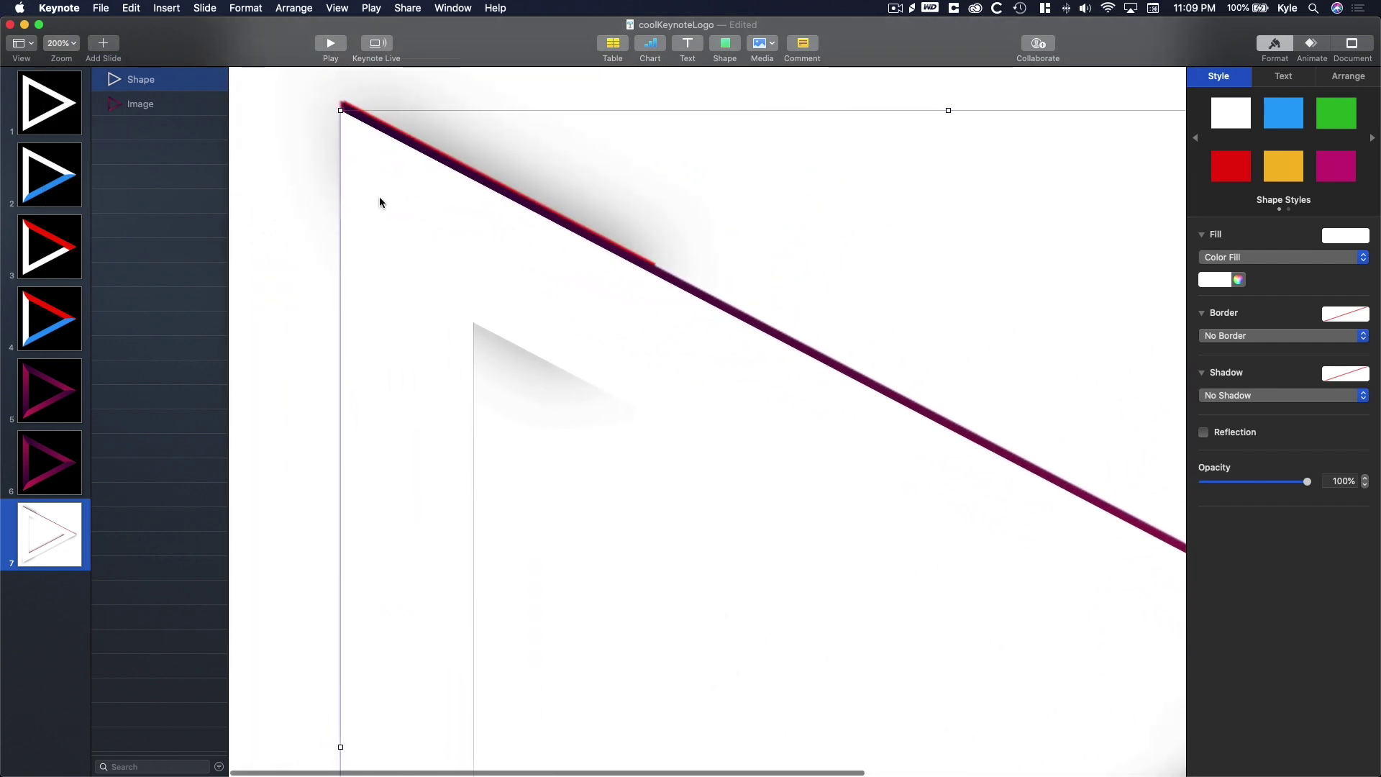
{"action": "left_click_drag", "start_coordinate": [379, 198], "coordinate": [380, 190]}
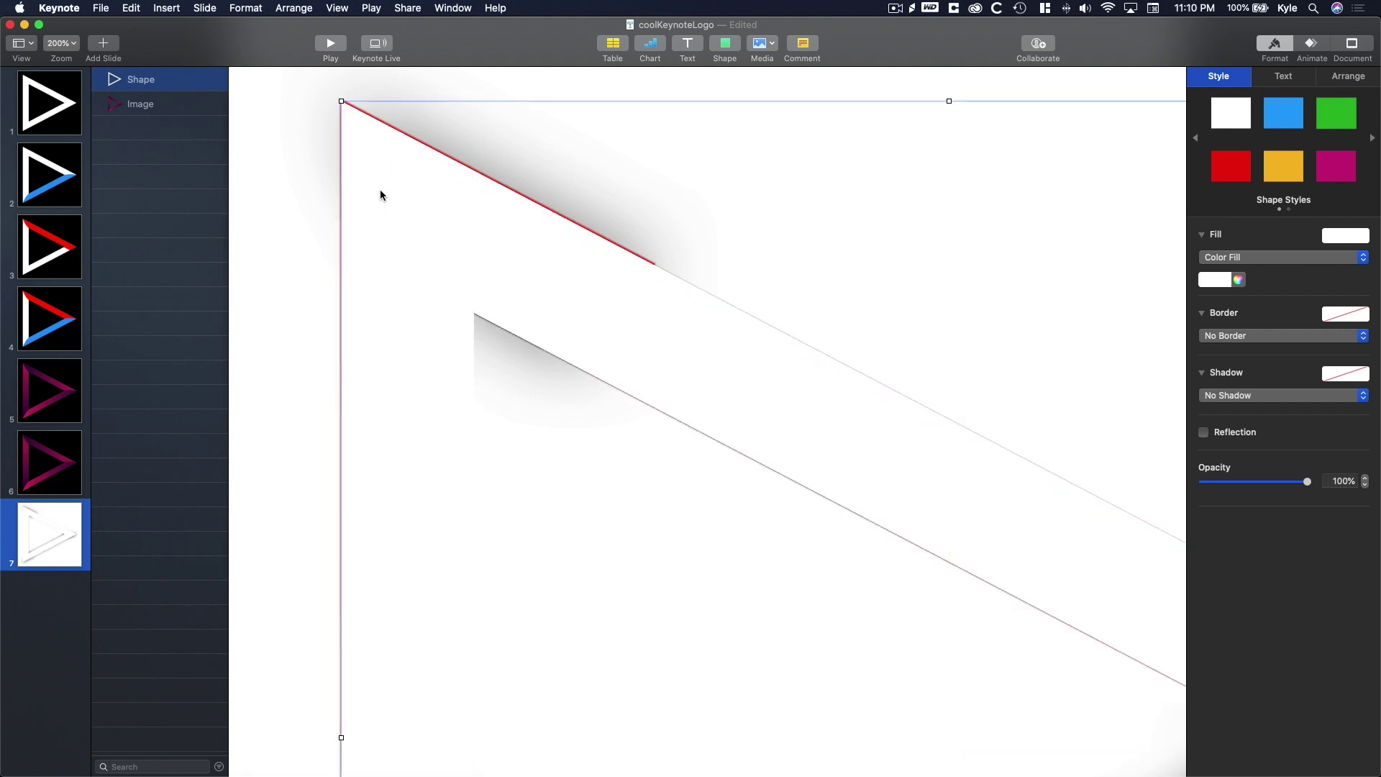
{"action": "scroll", "coordinate": [380, 195], "scroll_direction": "right", "scroll_amount": 3}
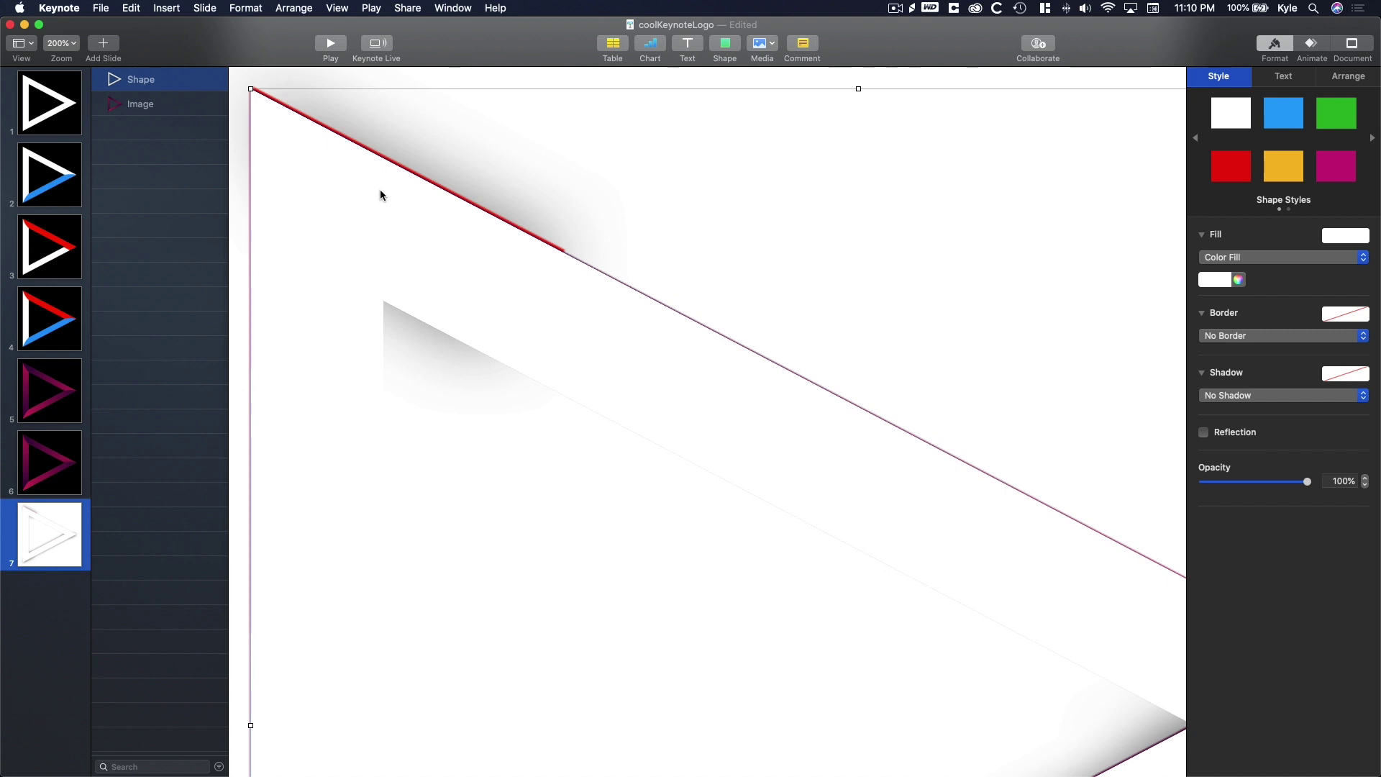
{"action": "left_click_drag", "start_coordinate": [295, 280], "coordinate": [308, 284]}
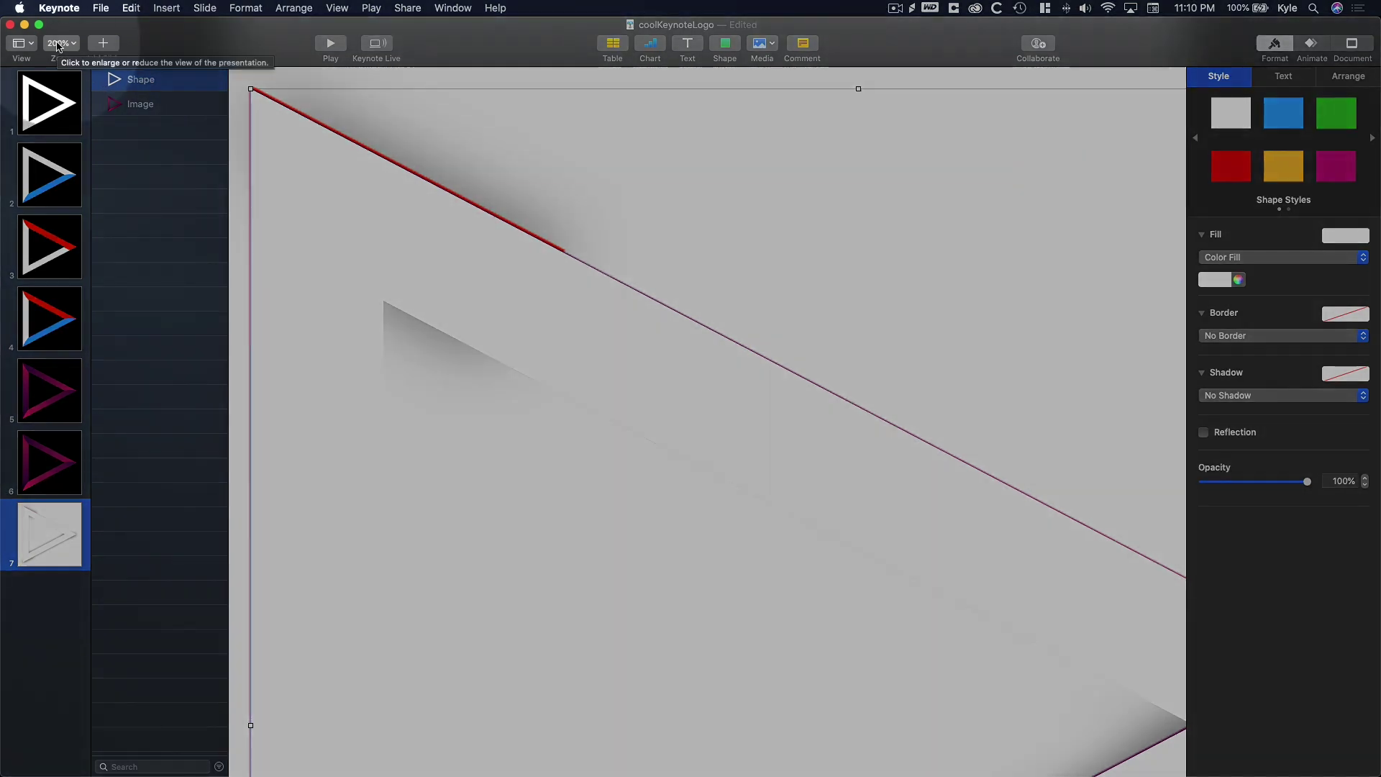
- At 125% zoom, resize the triangle to 843 x 881 pt at X 79, Y 60 pt
{"action": "left_click", "coordinate": [61, 43]}
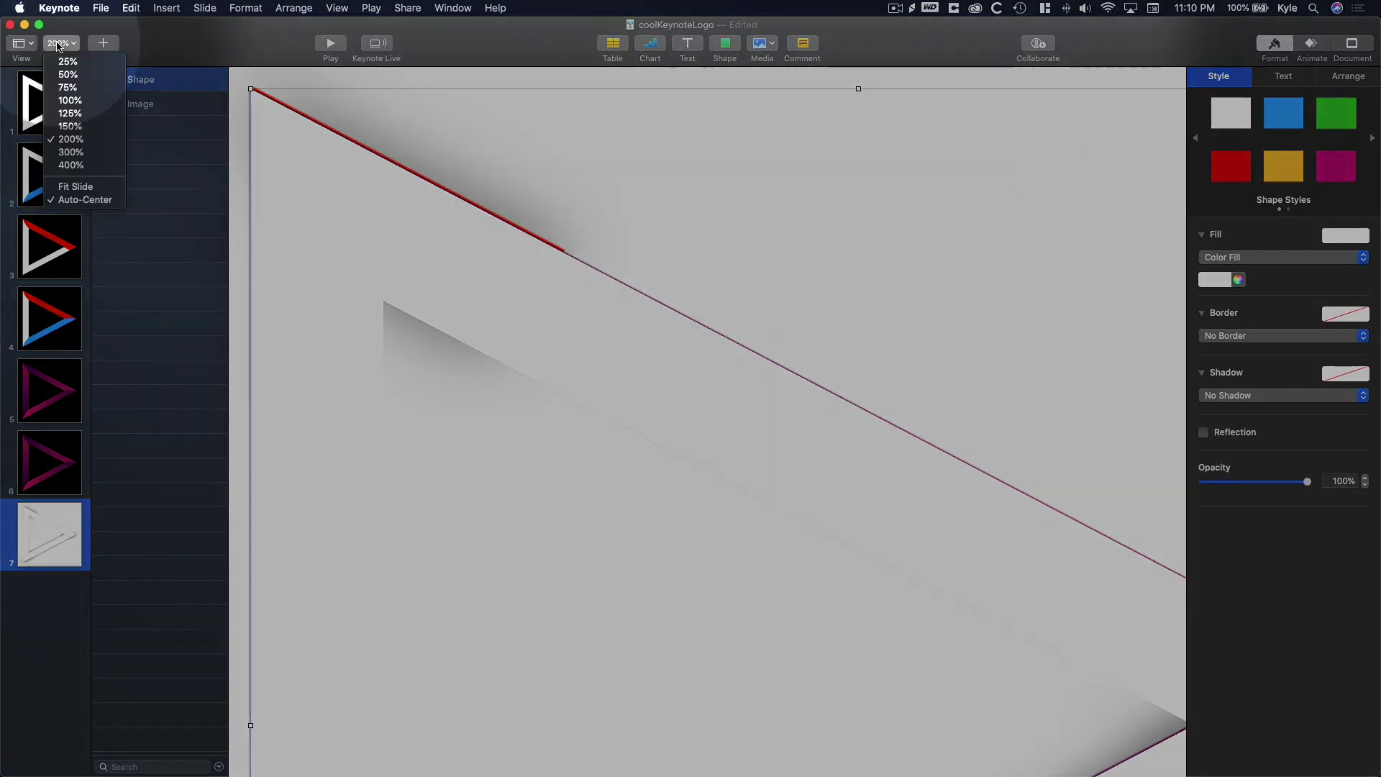
{"action": "left_click", "coordinate": [86, 113]}
{"action": "scroll", "coordinate": [894, 552], "scroll_direction": "down", "scroll_amount": 5}
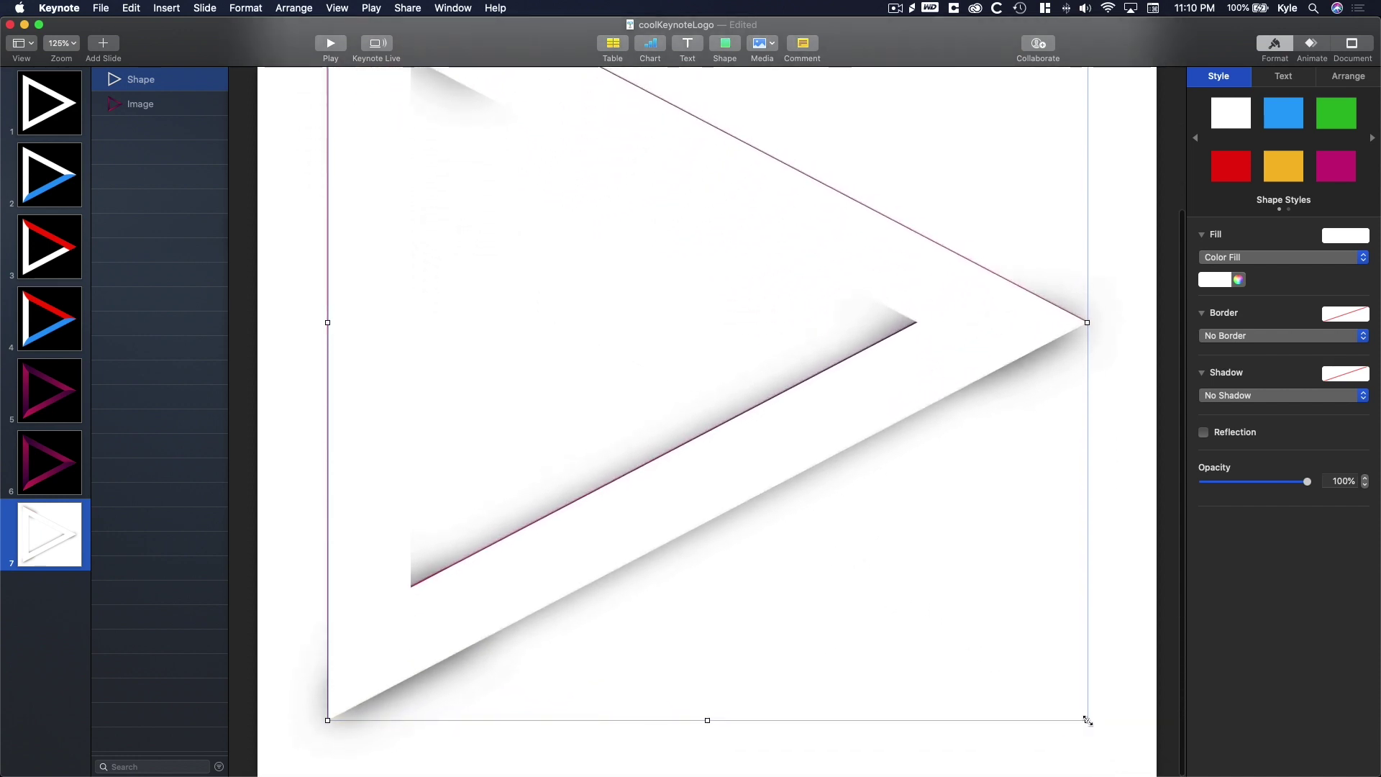
{"action": "left_click_drag", "start_coordinate": [1087, 720], "coordinate": [1088, 730]}
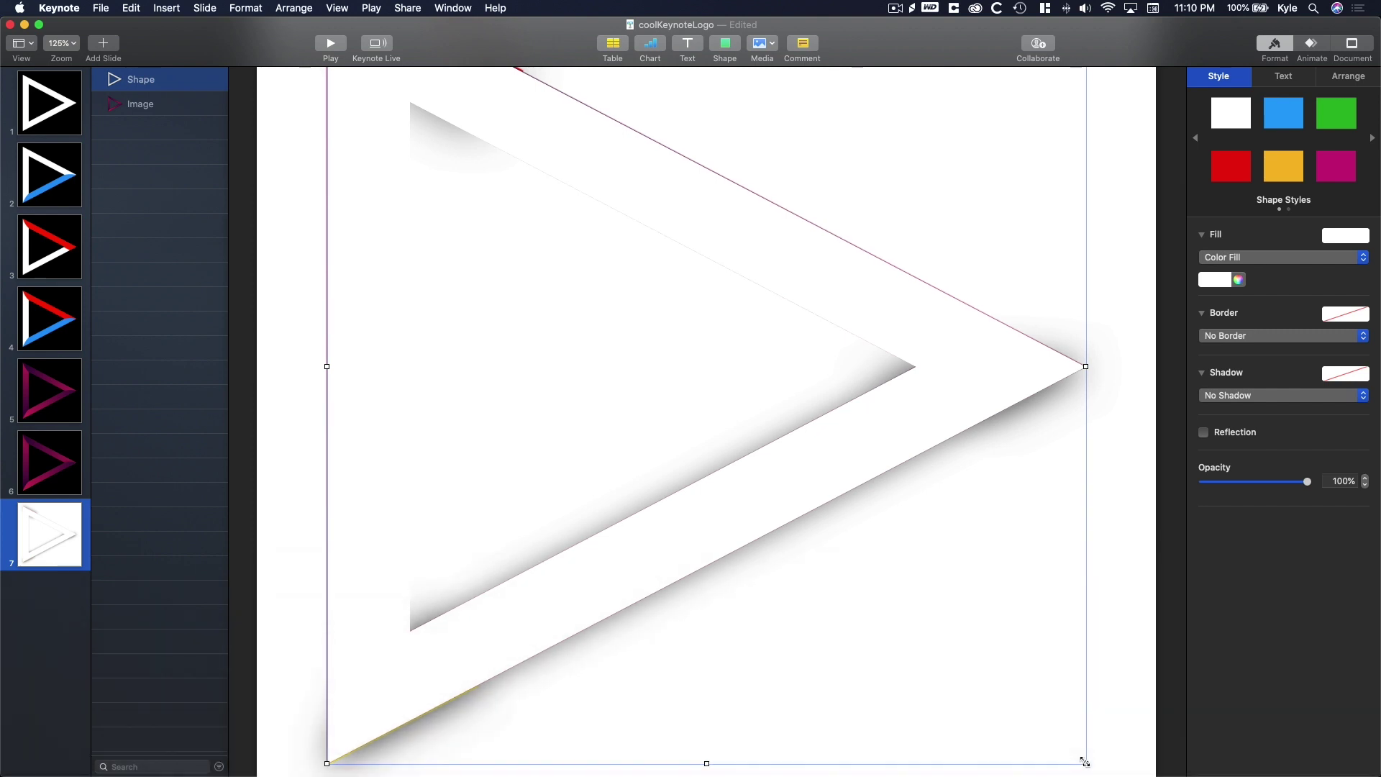
{"action": "left_click_drag", "start_coordinate": [1084, 762], "coordinate": [1084, 761]}
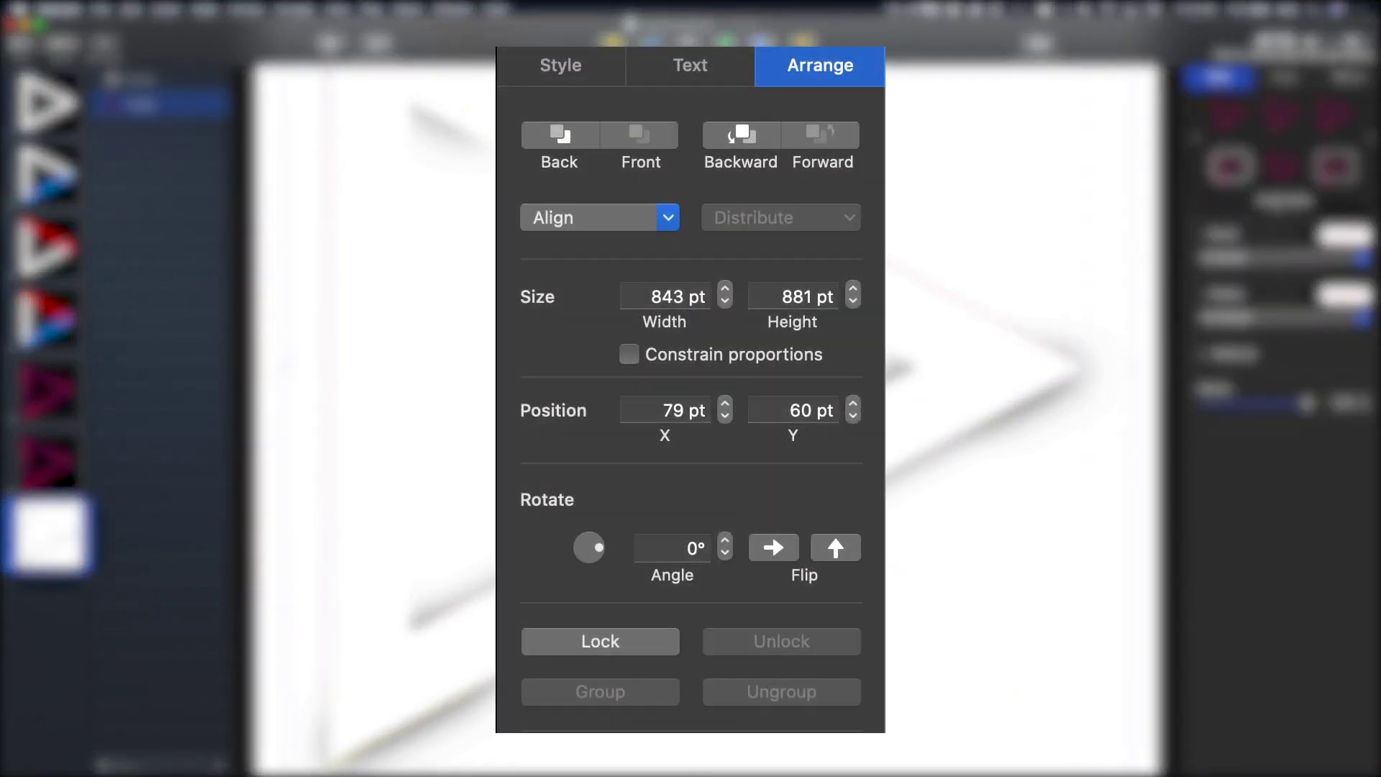
{"action": "left_click", "coordinate": [1343, 77]}
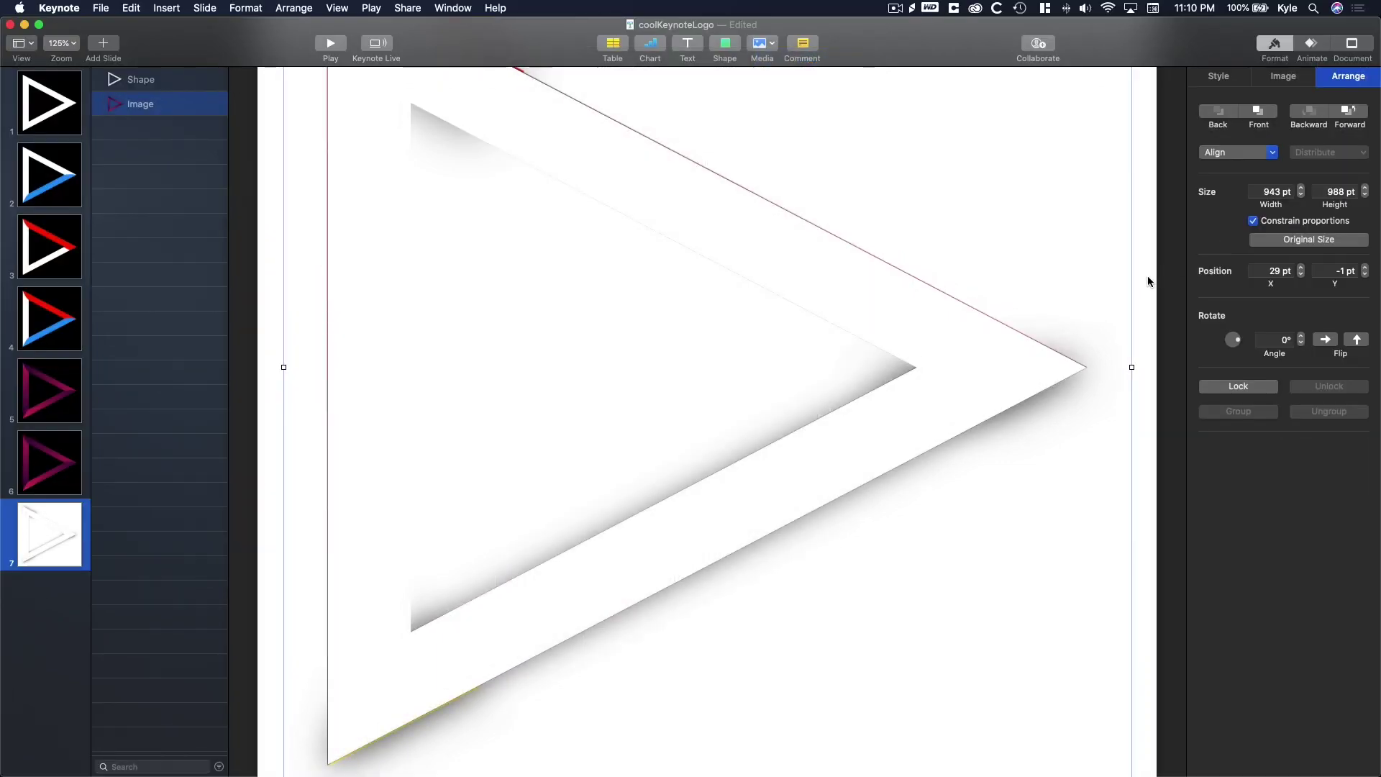
- Select the gradient image and white triangle together and apply Format > Image > Mask With Selection
{"action": "left_click", "coordinate": [1146, 276]}
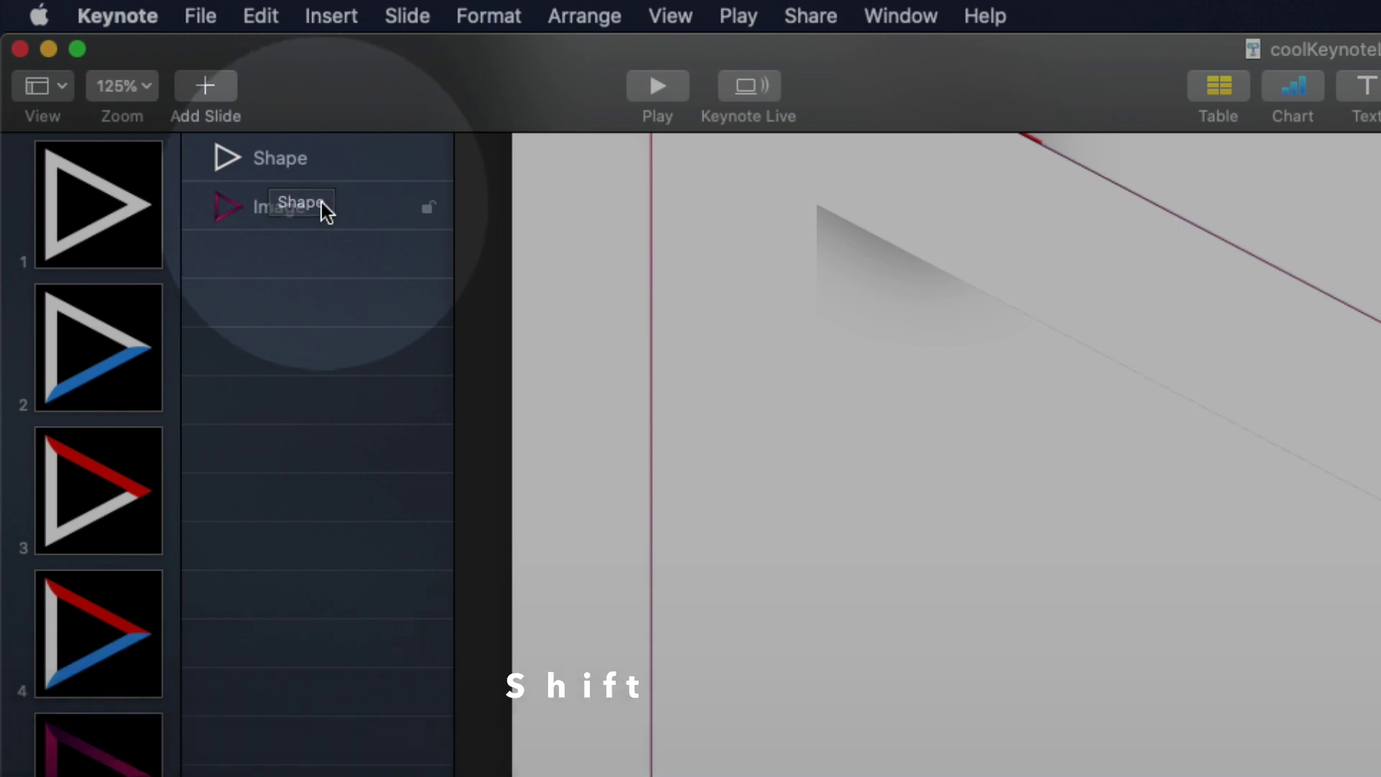
{"action": "left_click", "coordinate": [321, 207]}
{"action": "left_click", "coordinate": [284, 152], "text": "shift"}
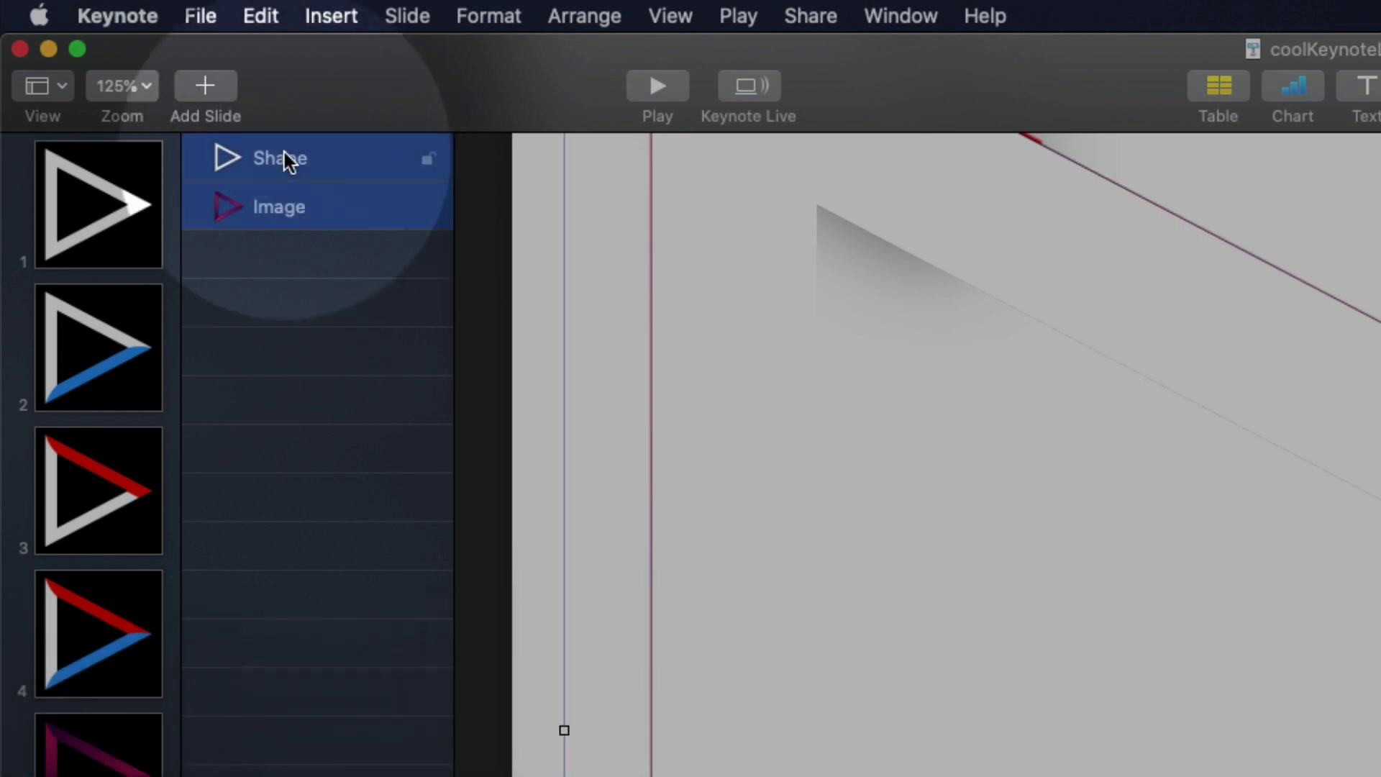
{"action": "left_click", "coordinate": [516, 17]}
{"action": "mouse_move", "coordinate": [576, 215]}
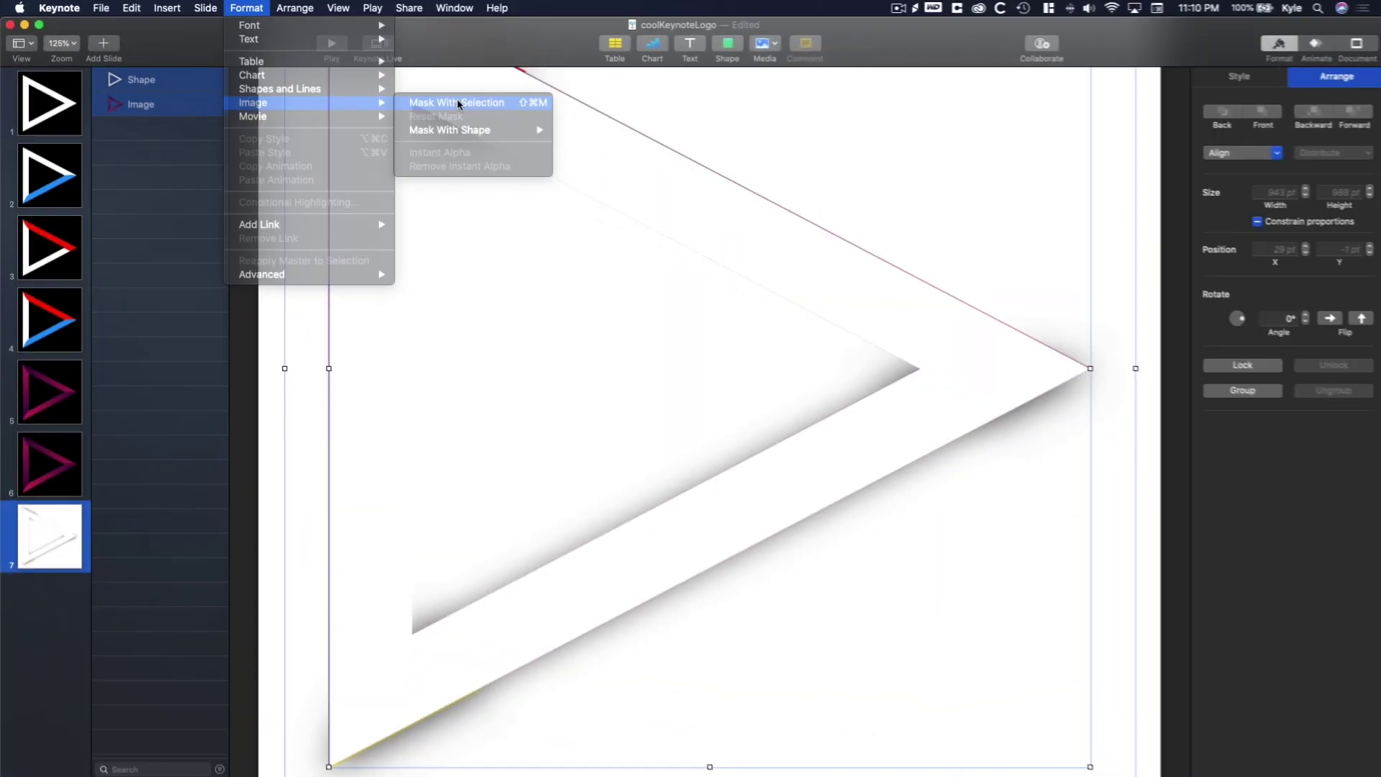
{"action": "left_click", "coordinate": [805, 181]}
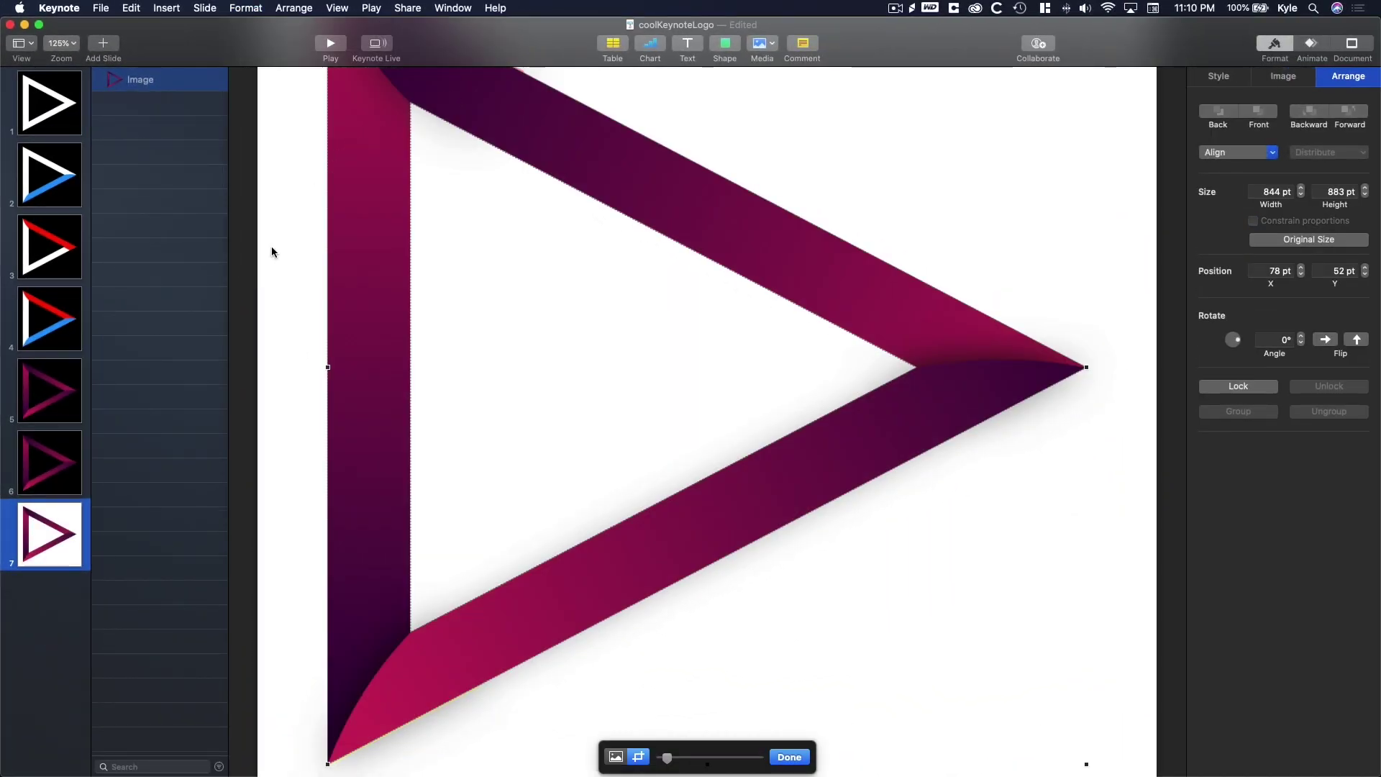
- Give the masked logo a Drop Shadow with 25 pt blur and 30% opacity
{"action": "left_click", "coordinate": [348, 286]}
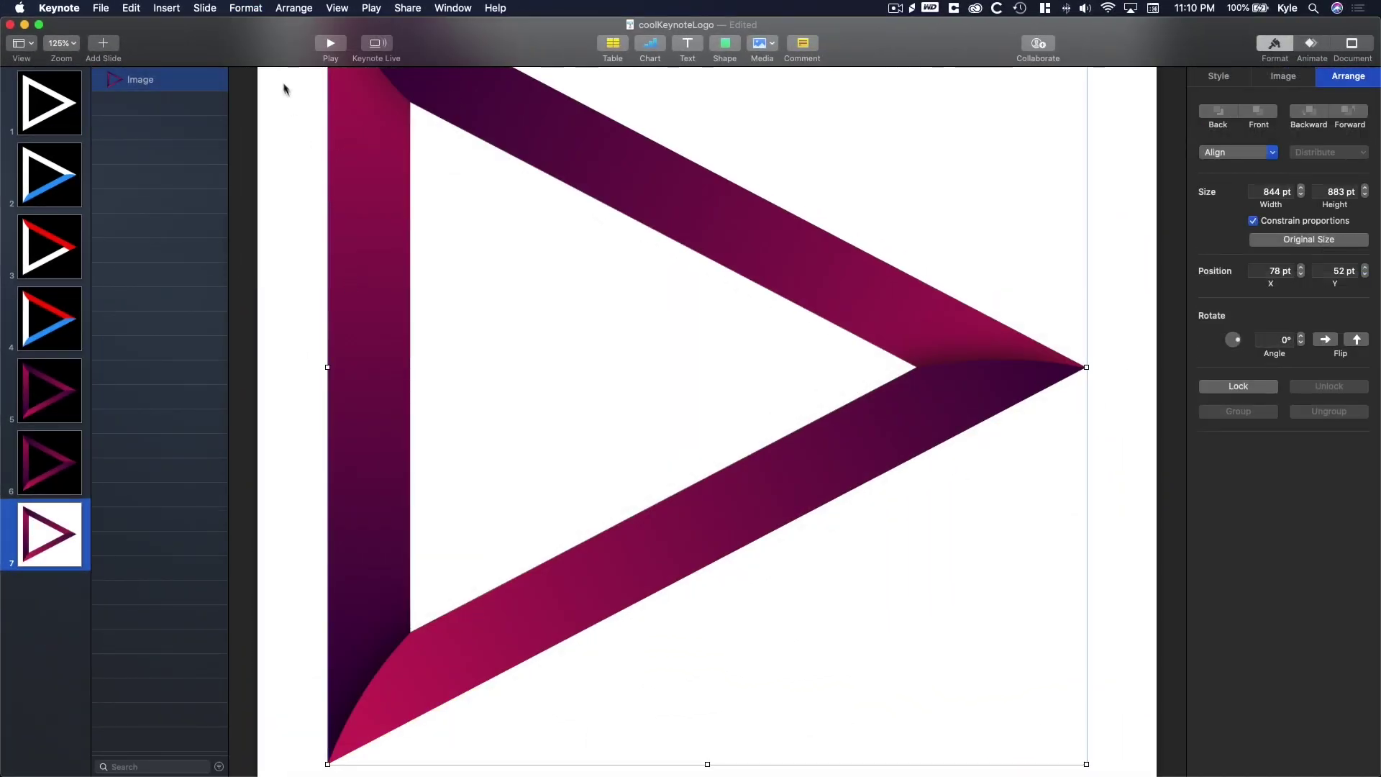
{"action": "left_click", "coordinate": [1217, 79]}
{"action": "left_click", "coordinate": [1266, 315]}
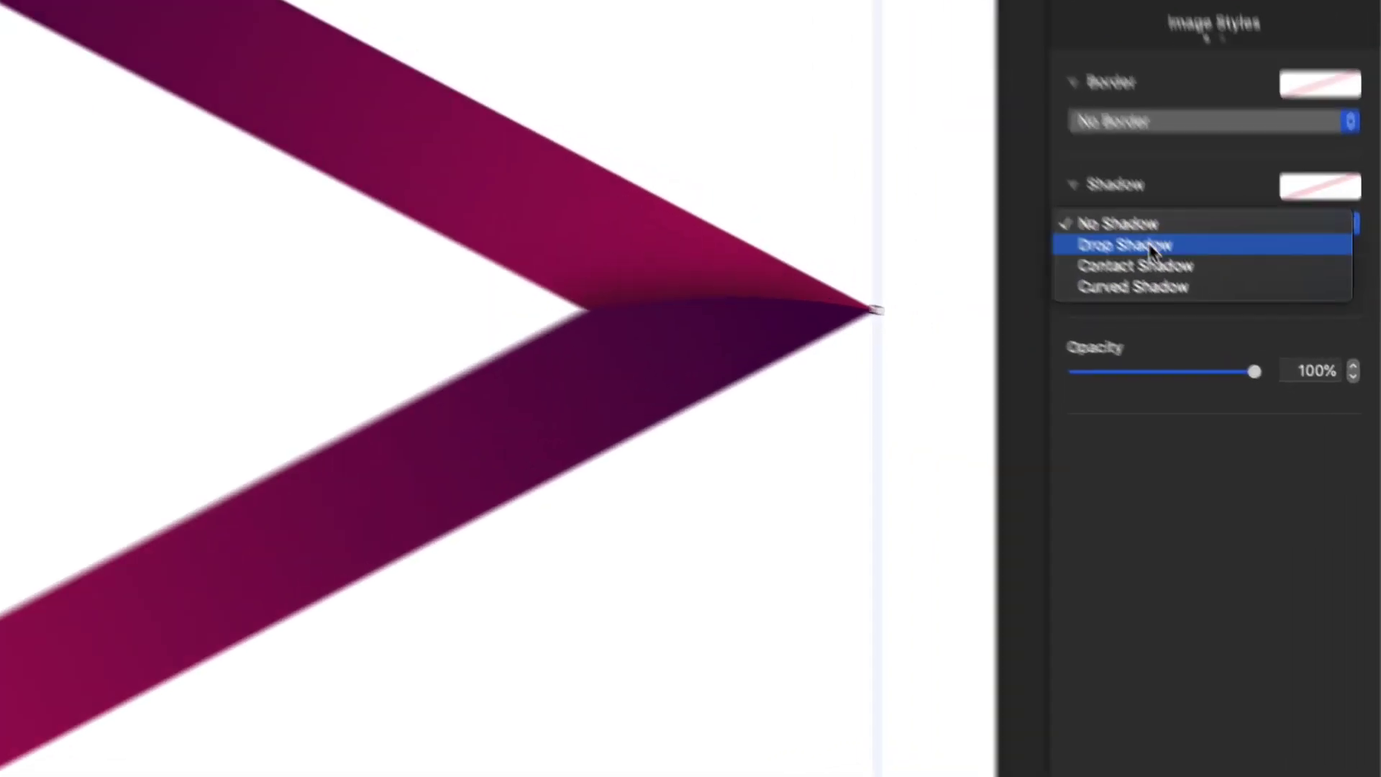
{"action": "left_click", "coordinate": [1148, 245]}
{"action": "left_click", "coordinate": [1313, 260]}
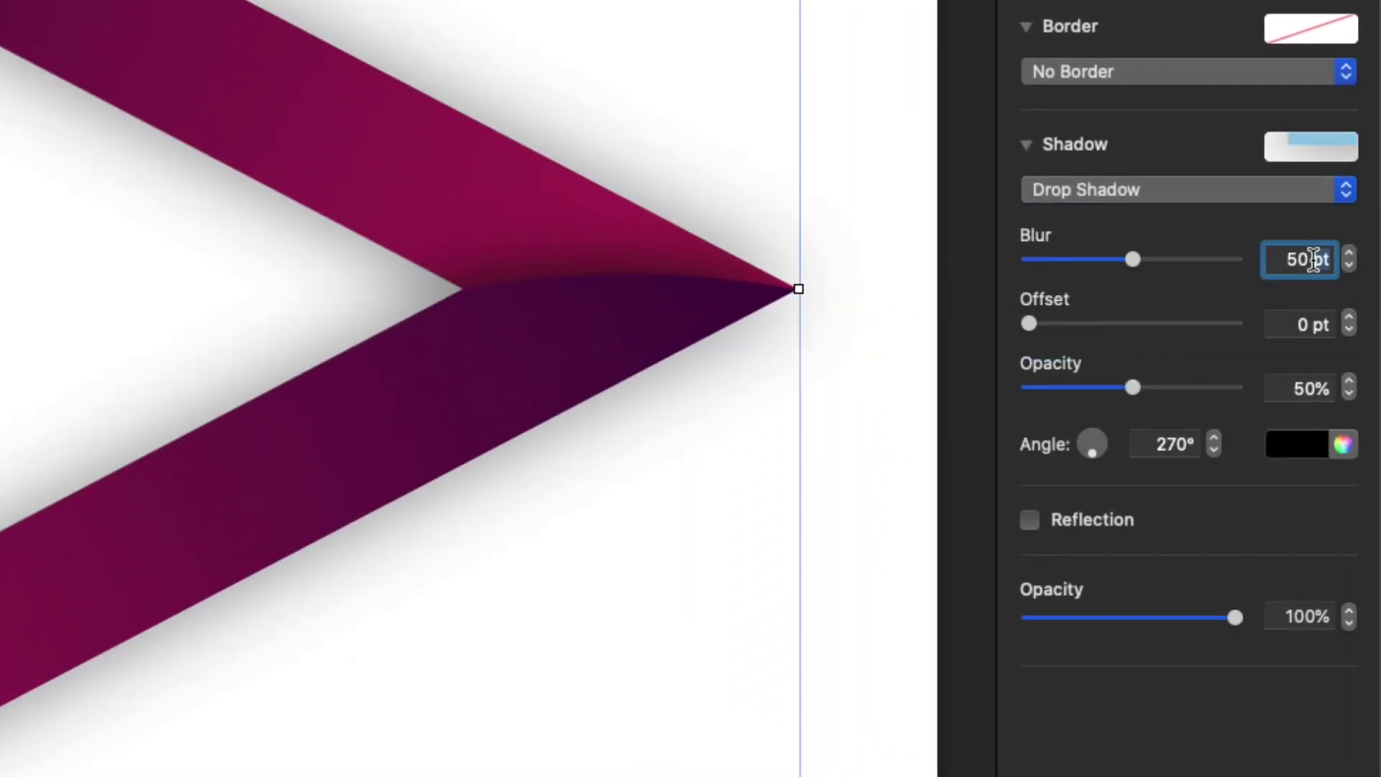
{"action": "key", "text": "Return"}
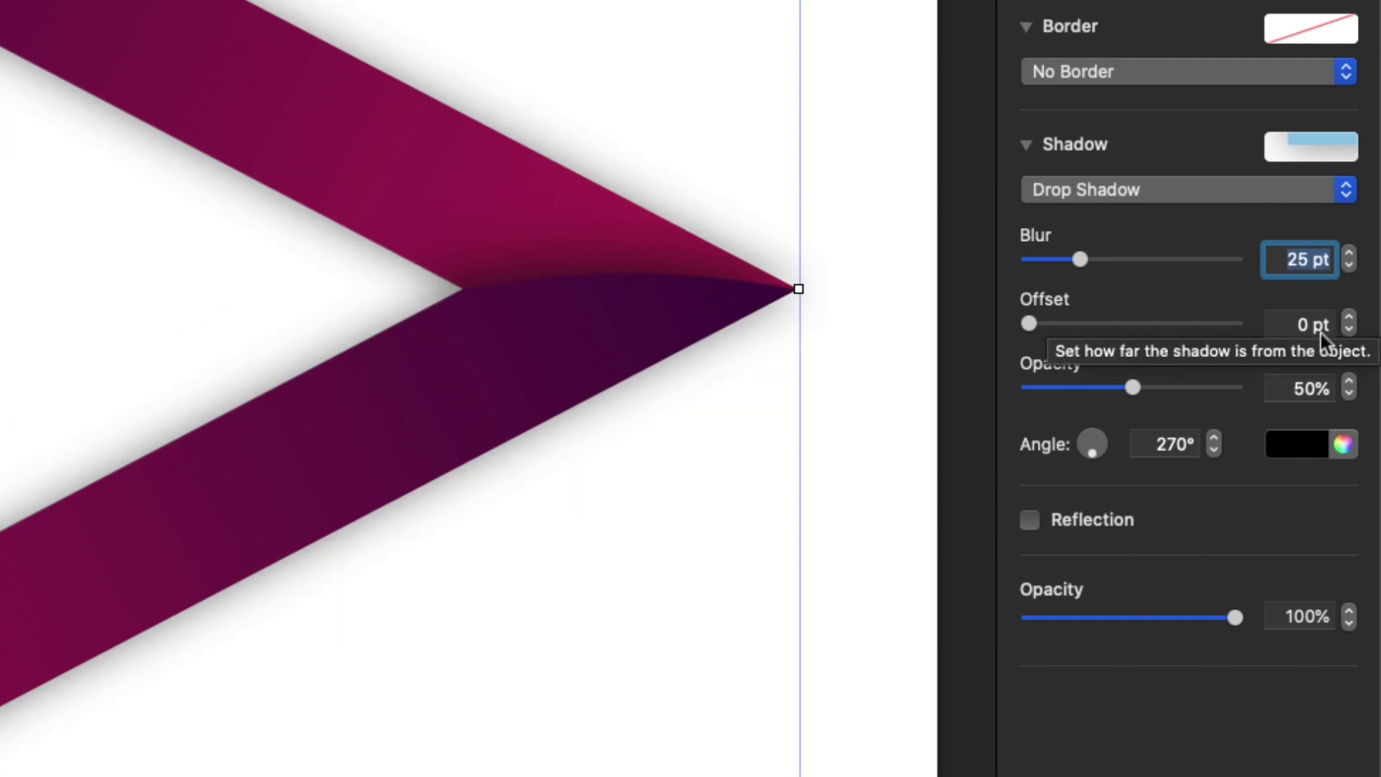
{"action": "left_click", "coordinate": [1304, 385]}
{"action": "key", "text": "Return"}
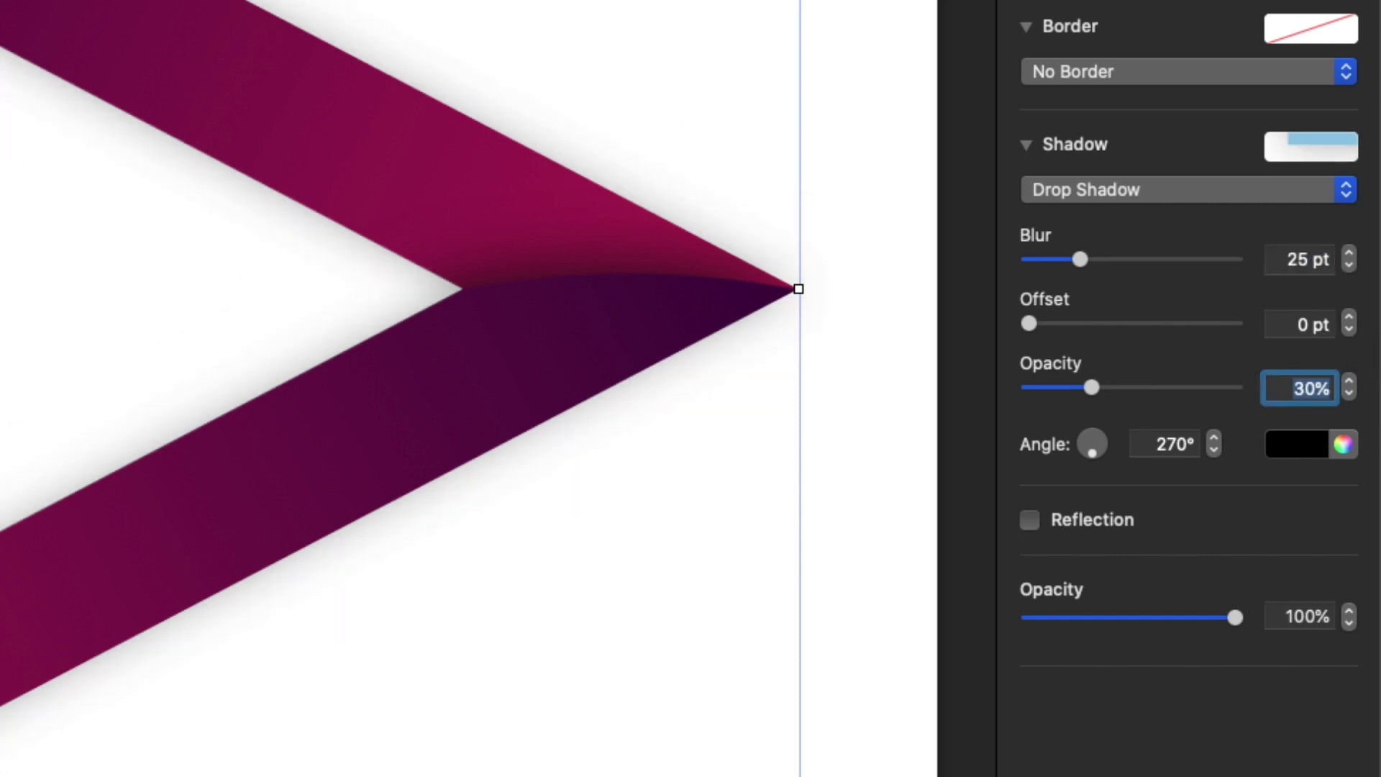
- Fit the slide in the window, then select all and copy the finished logo
{"action": "left_click", "coordinate": [943, 459]}
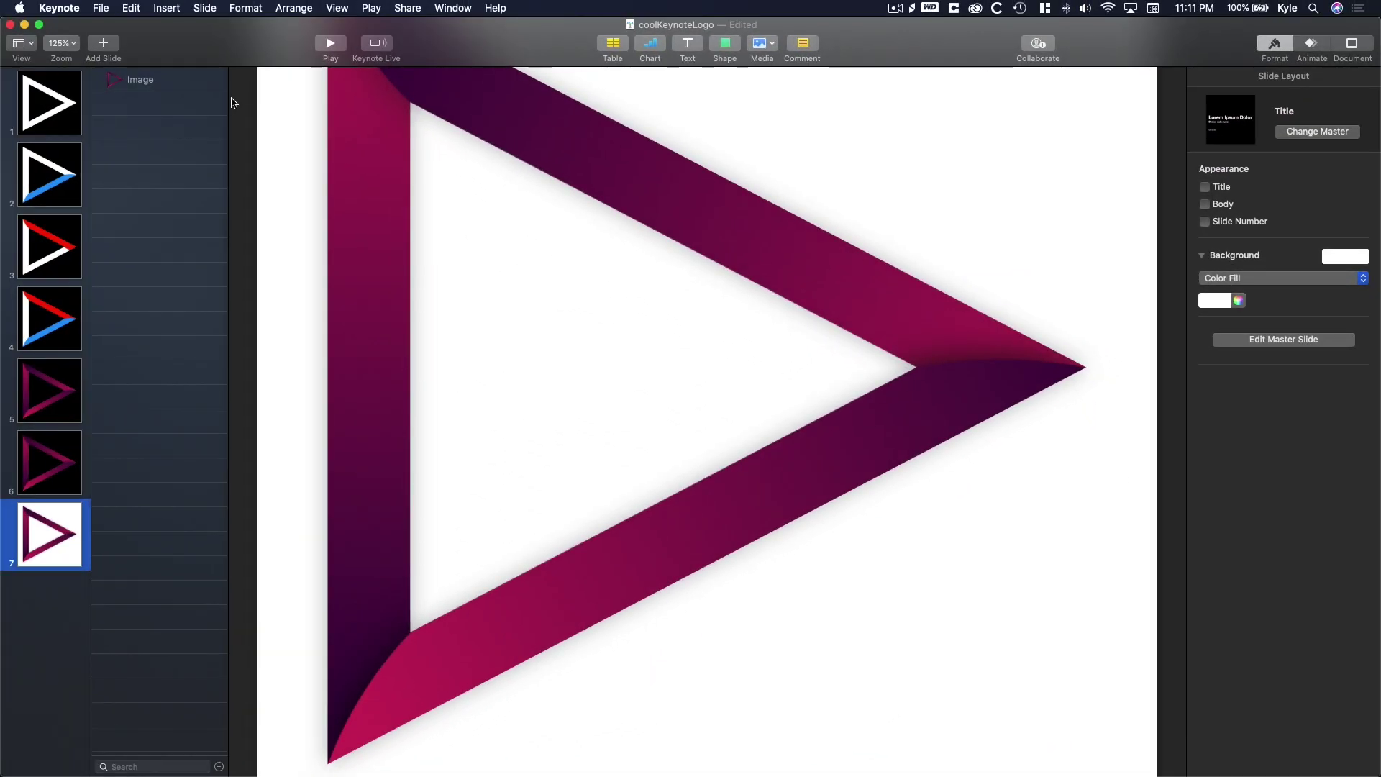
{"action": "key", "text": "shift+super+0"}
{"action": "key", "text": "super+a"}
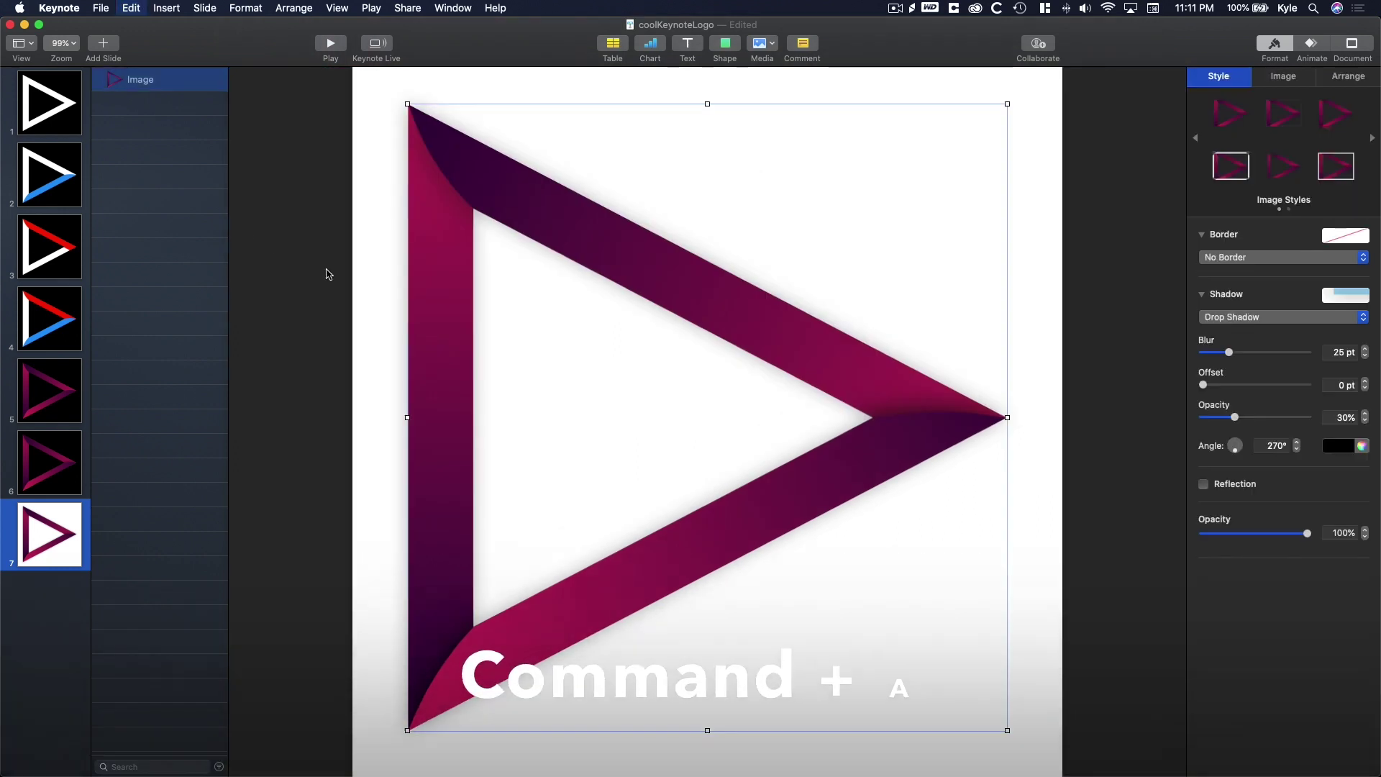
{"action": "key", "text": "super+c"}
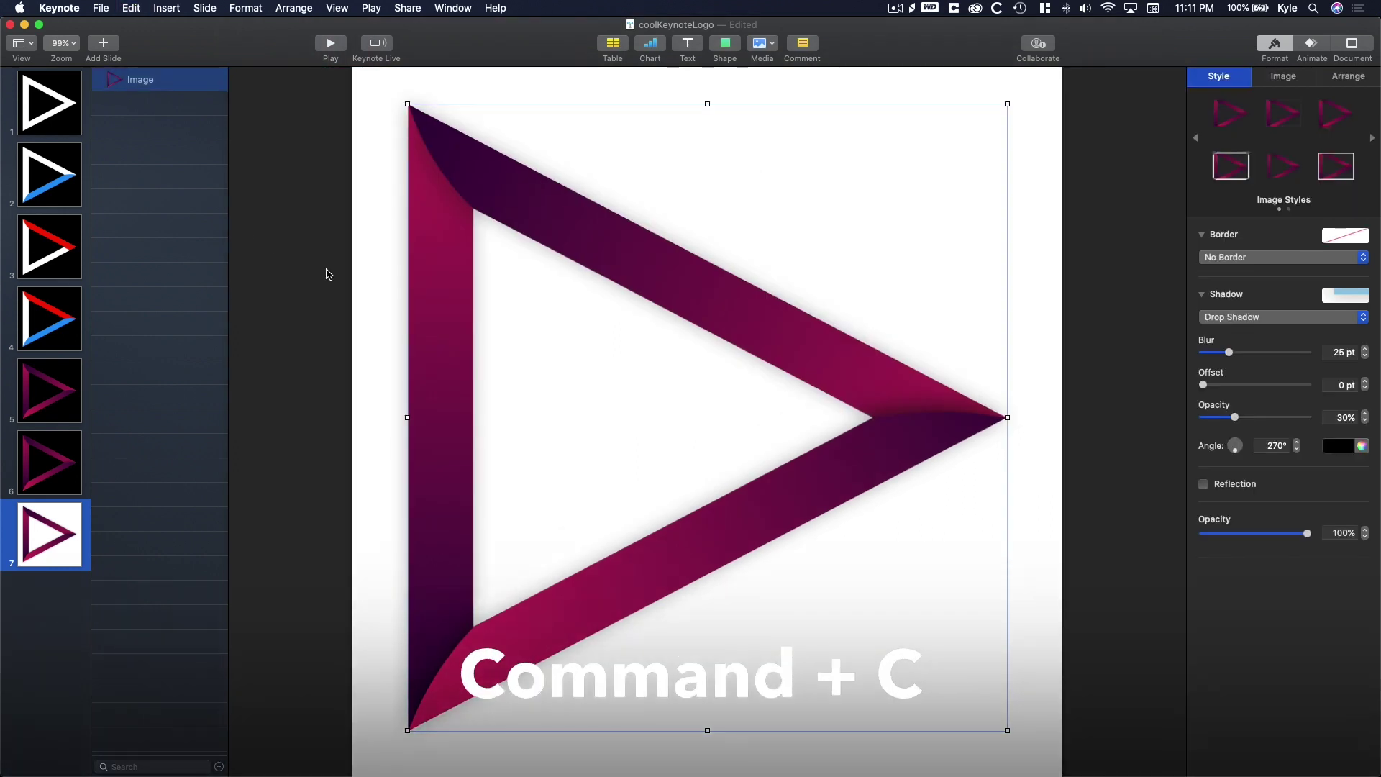
- Create a new Preview image from the clipboard and name its export coolLogo
{"action": "left_click", "coordinate": [329, 274]}
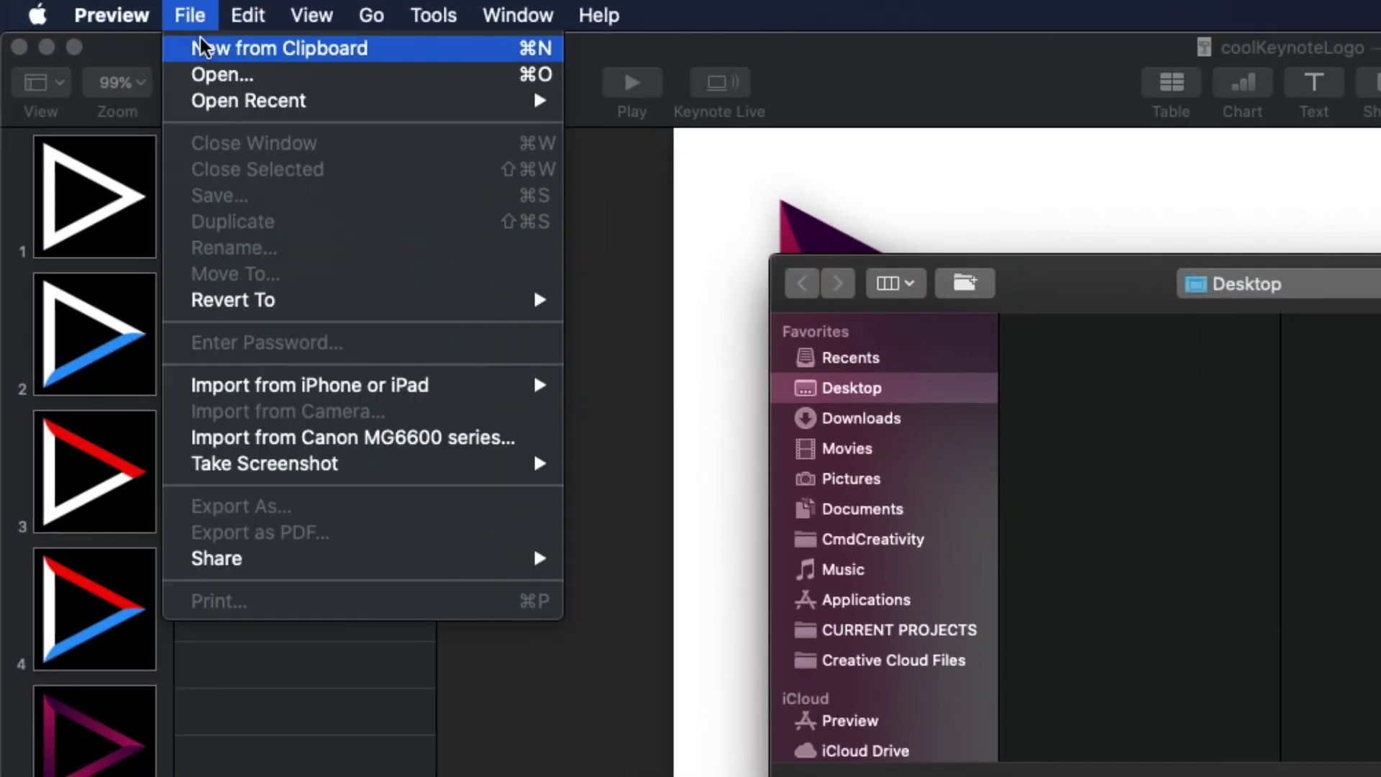
{"action": "left_click", "coordinate": [192, 43]}
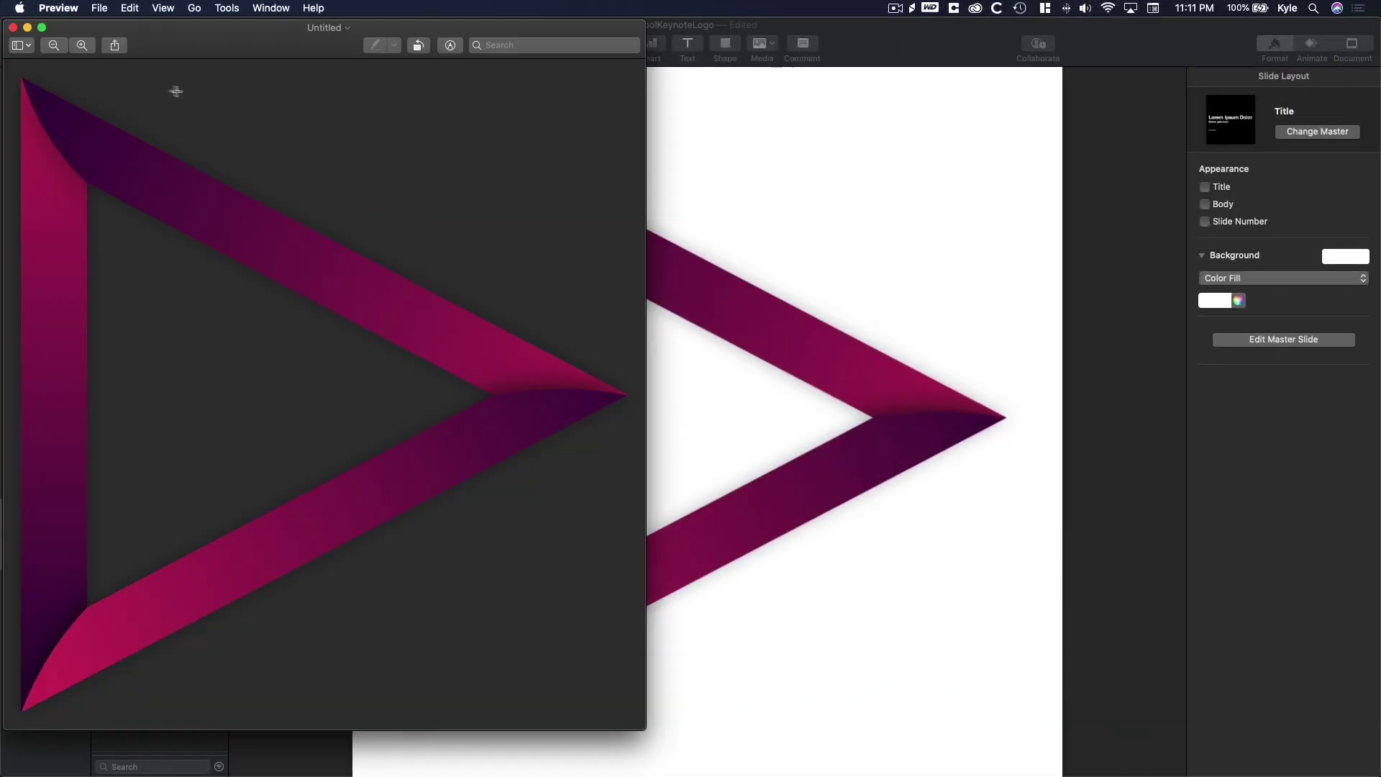
{"action": "left_click", "coordinate": [99, 8]}
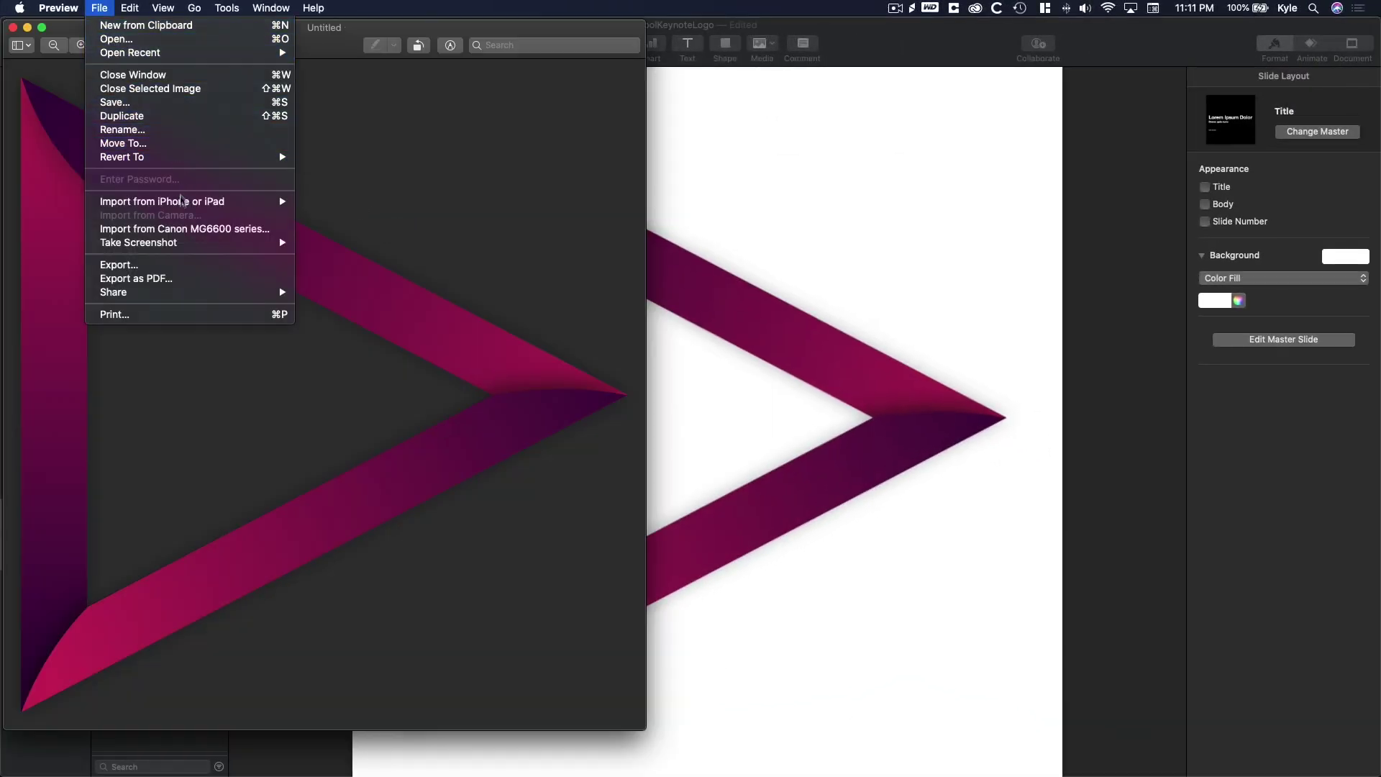
{"action": "left_click", "coordinate": [231, 265]}
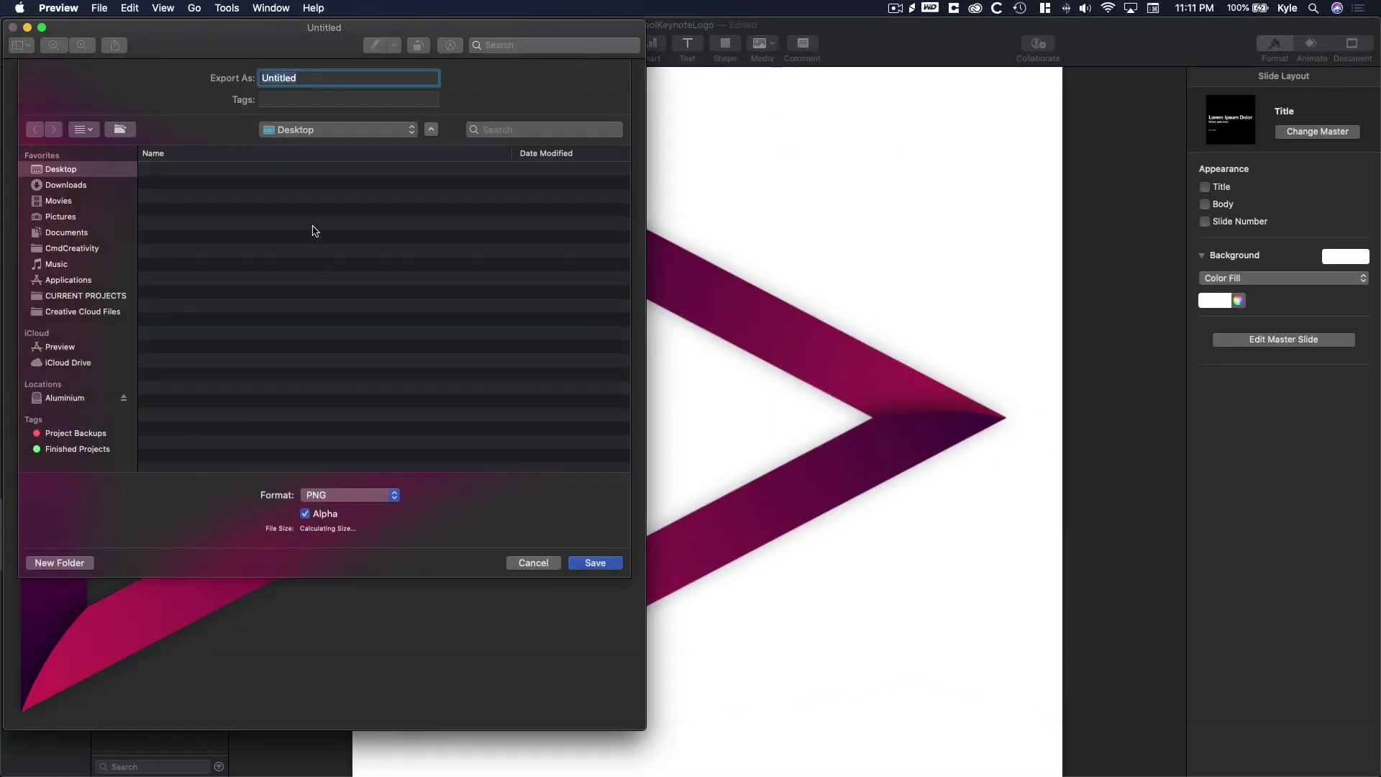
{"action": "type", "text": "coolLogo"}
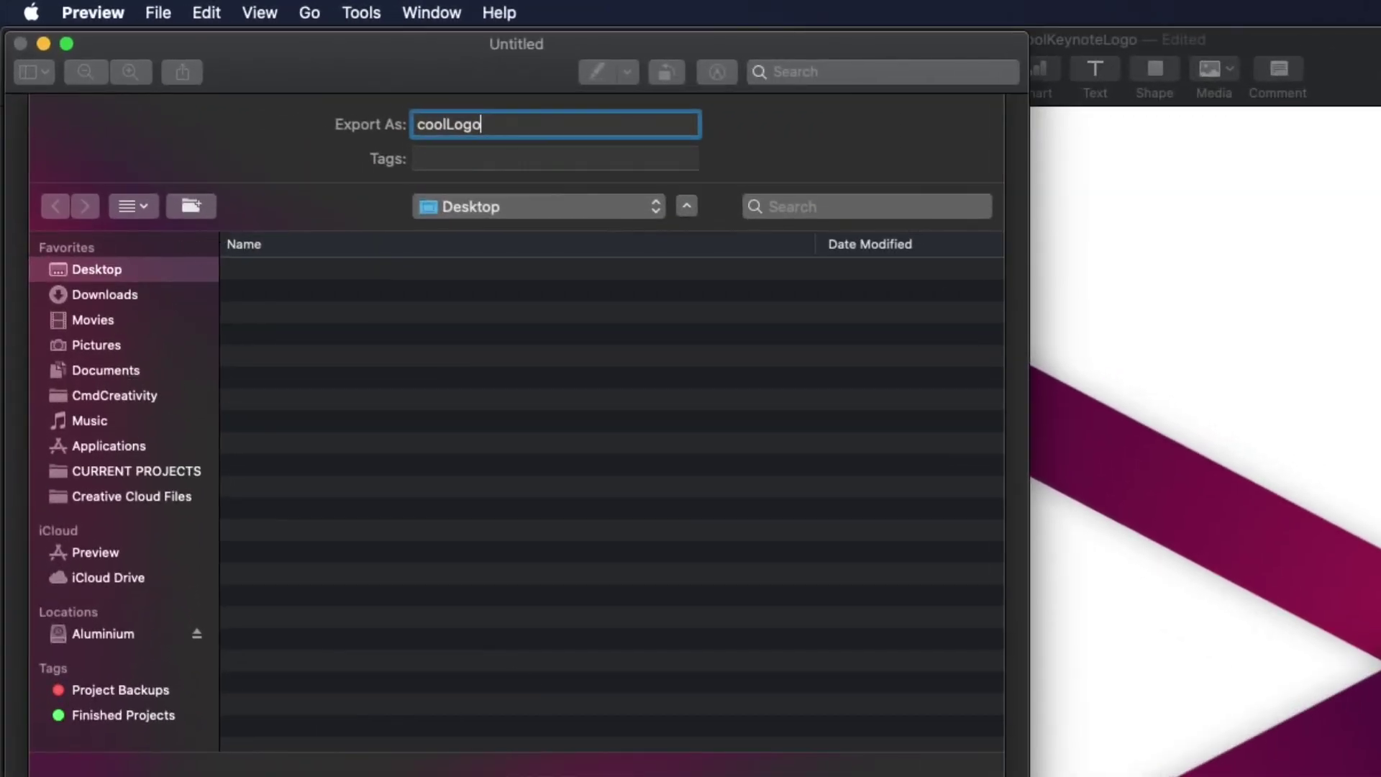
- Save coolLogo to the Desktop as a PNG with Alpha, then delete the temporary document
{"action": "left_click", "coordinate": [557, 776]}
{"action": "left_click", "coordinate": [584, 776]}
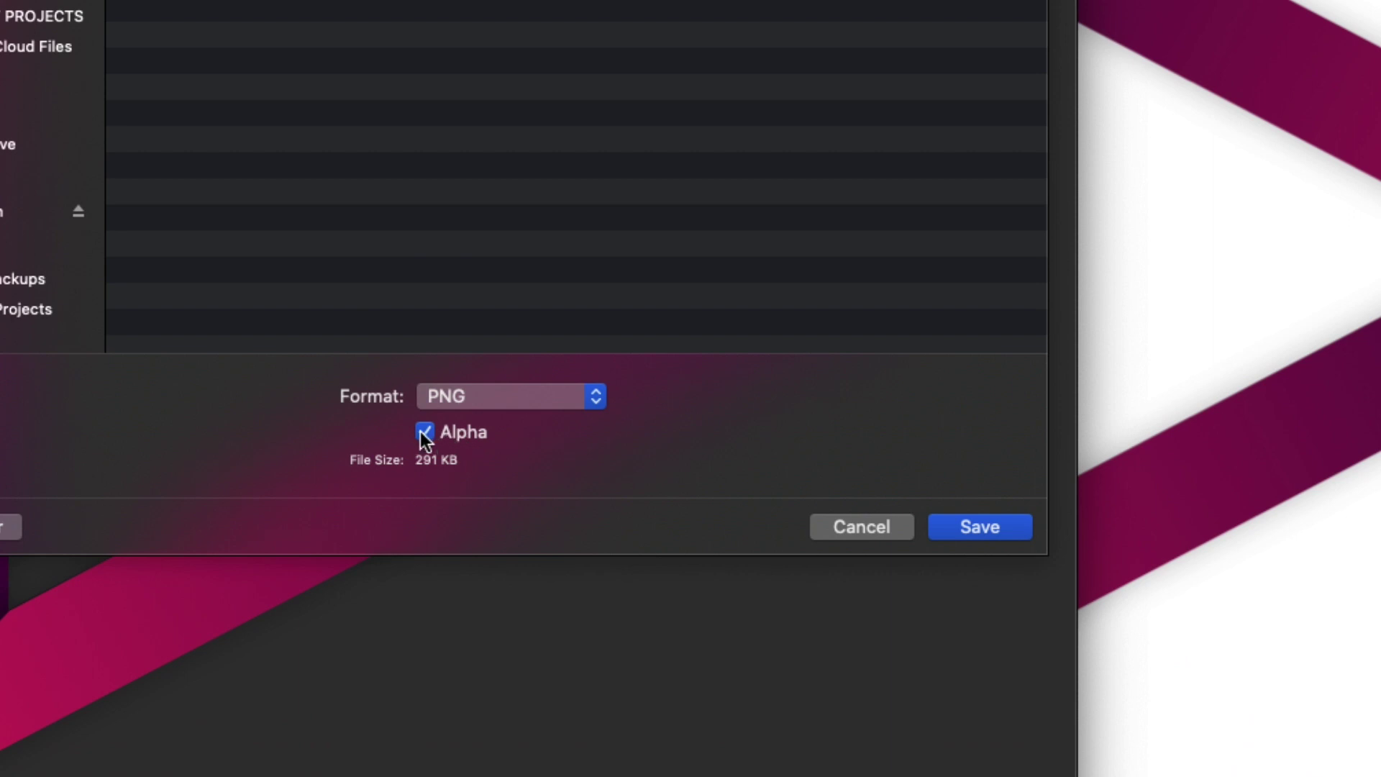
{"action": "left_click", "coordinate": [425, 432]}
{"action": "left_click", "coordinate": [951, 527]}
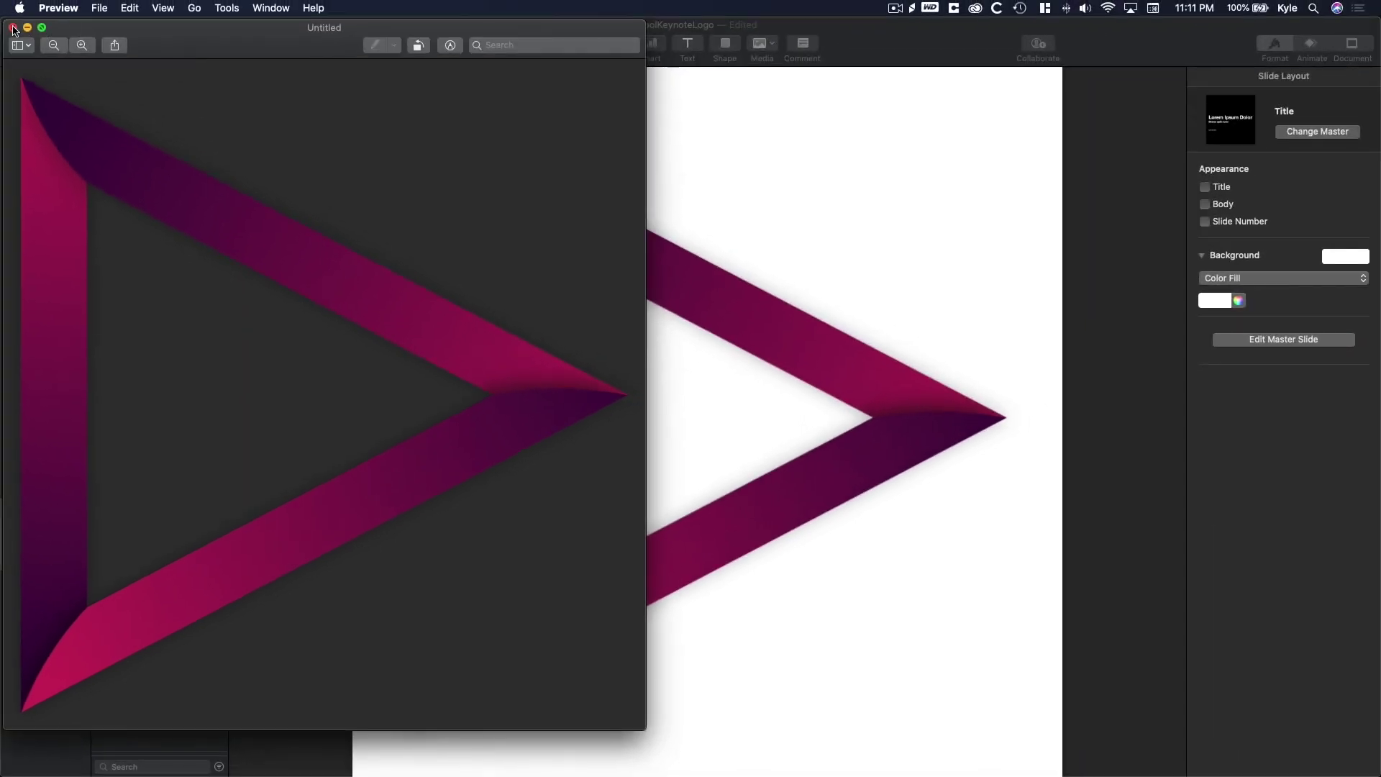
{"action": "left_click", "coordinate": [14, 30]}
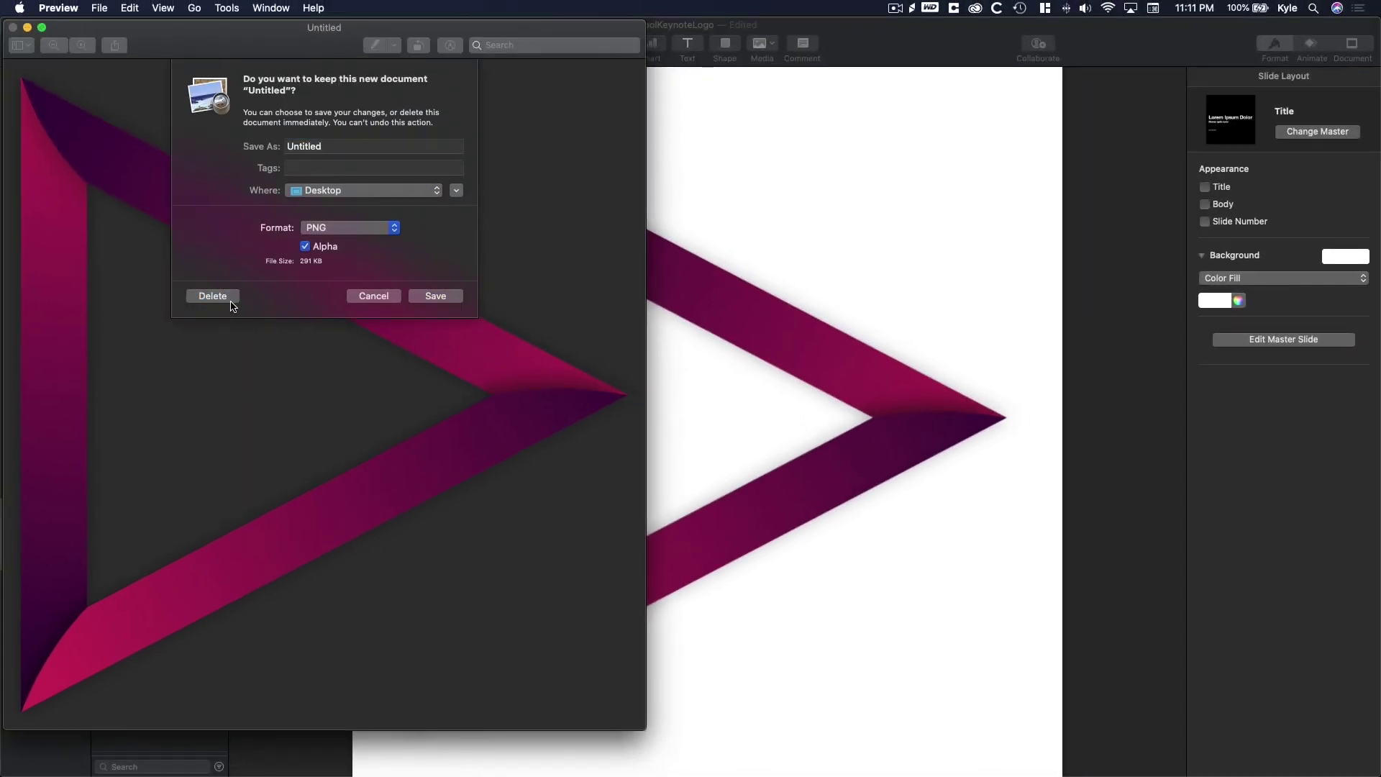
{"action": "left_click", "coordinate": [230, 297]}
- Return to Keynote and save the logo presentation with File > Save
{"action": "left_click", "coordinate": [189, 47]}
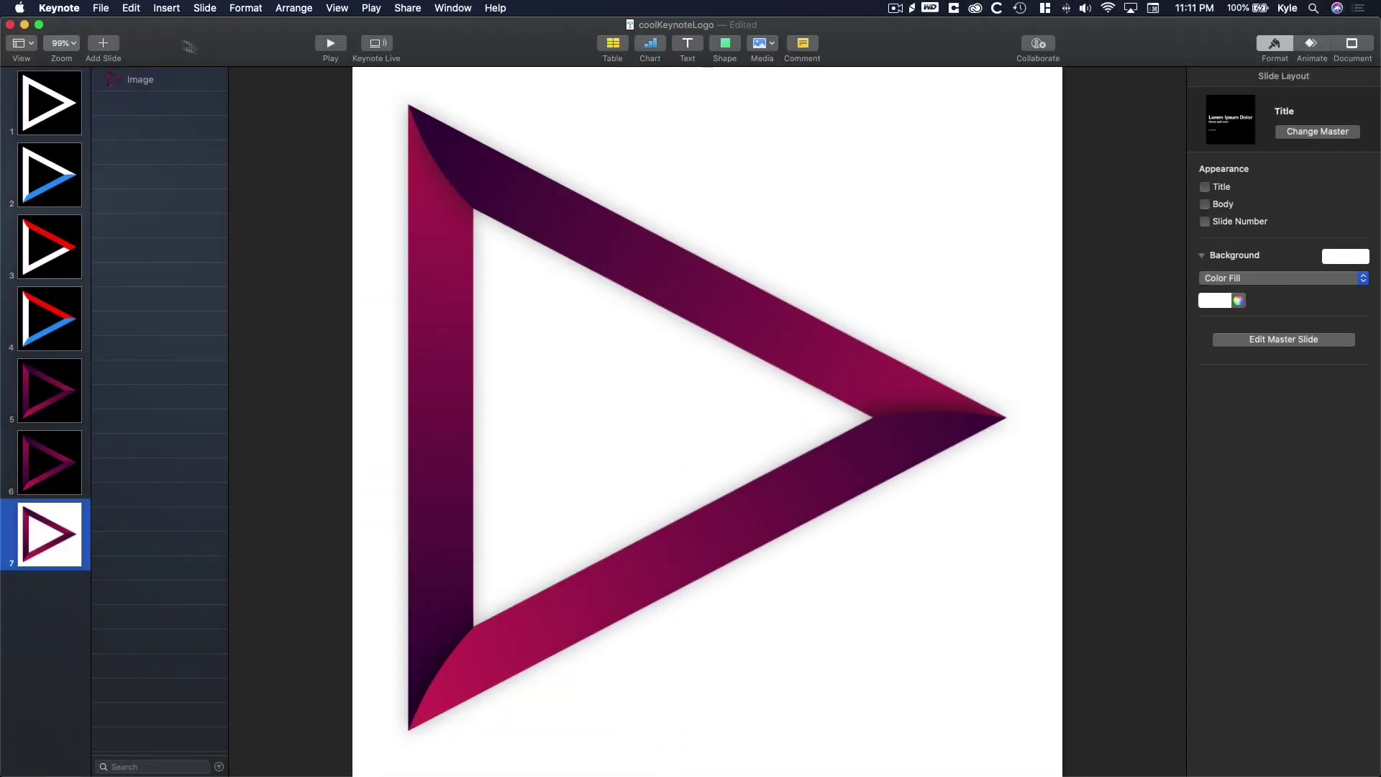
{"action": "left_click", "coordinate": [98, 8]}
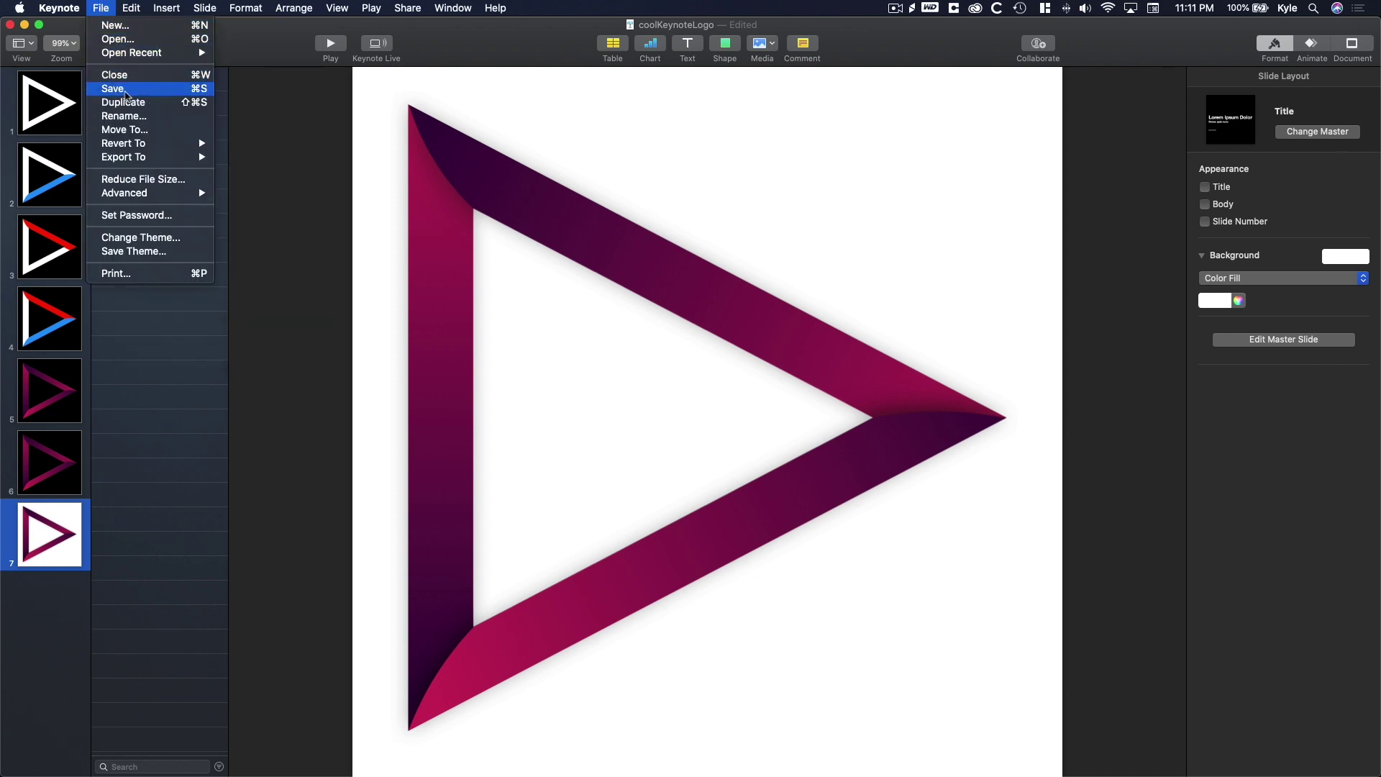